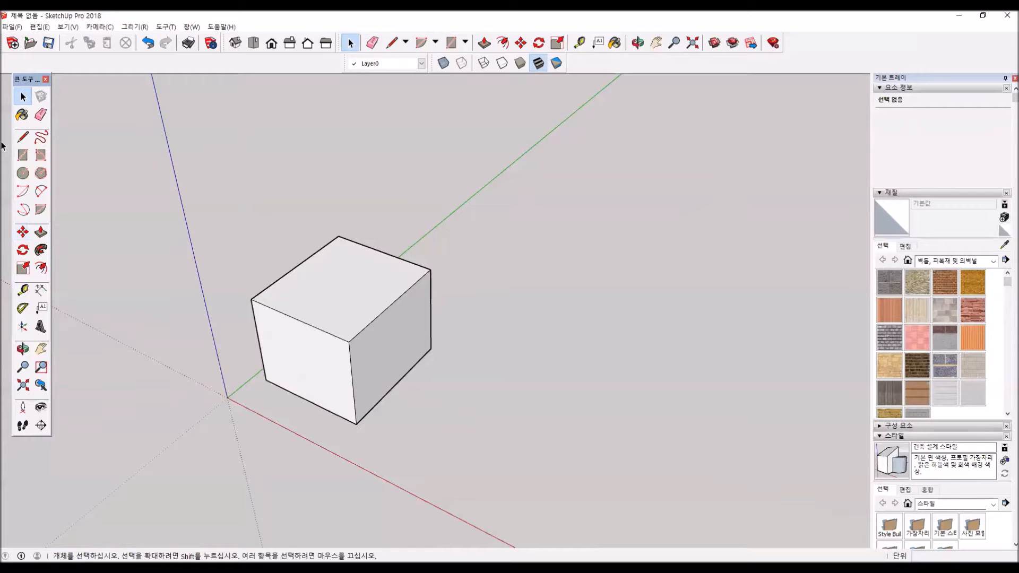
triple_click(357, 289)
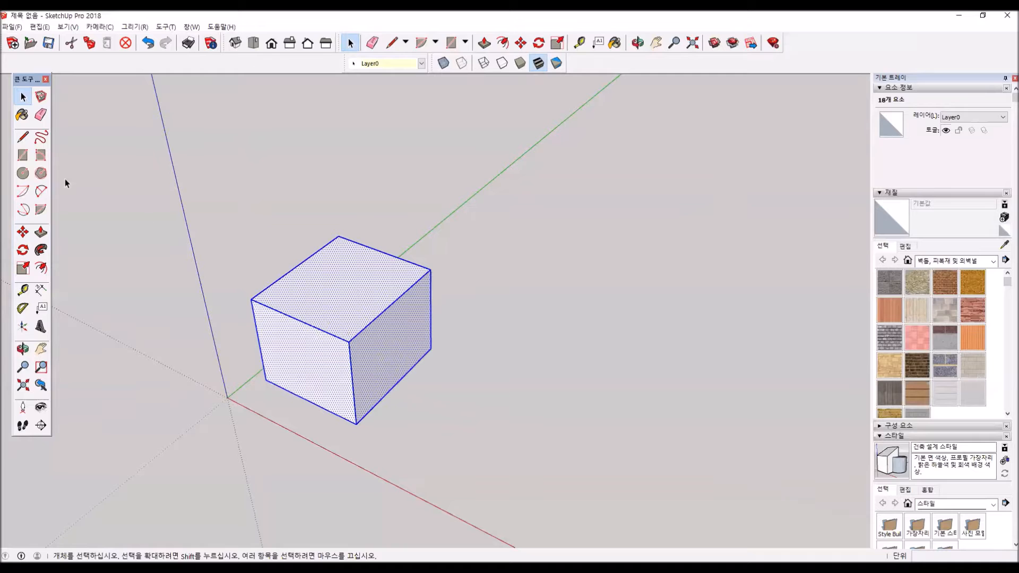
click(23, 232)
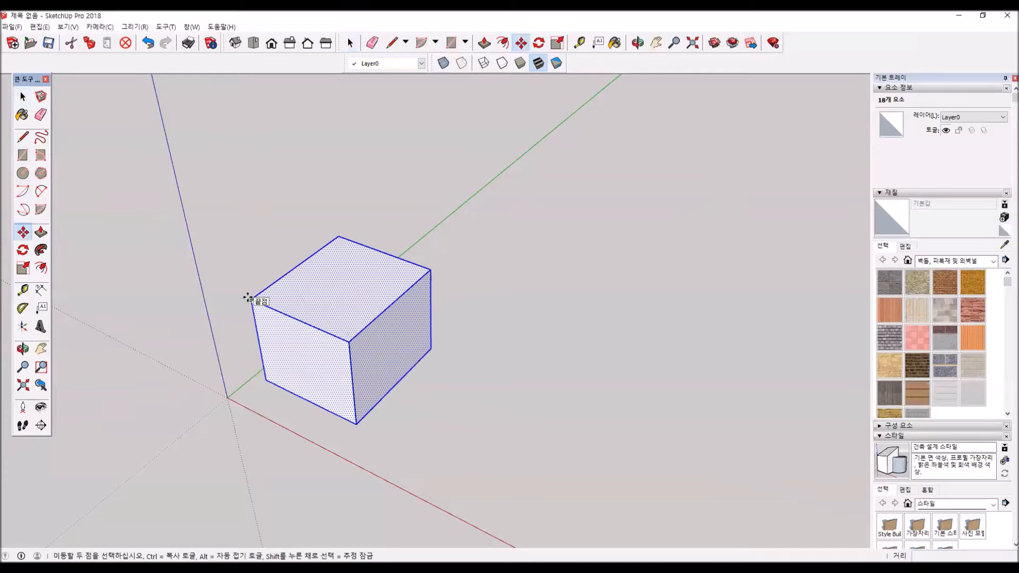
click(248, 298)
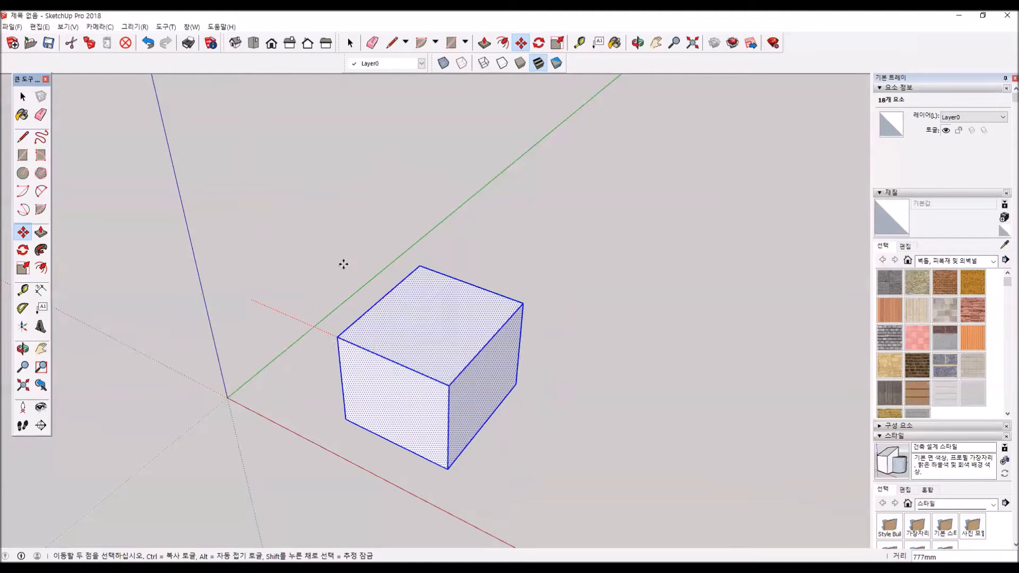
click(353, 224)
click(354, 224)
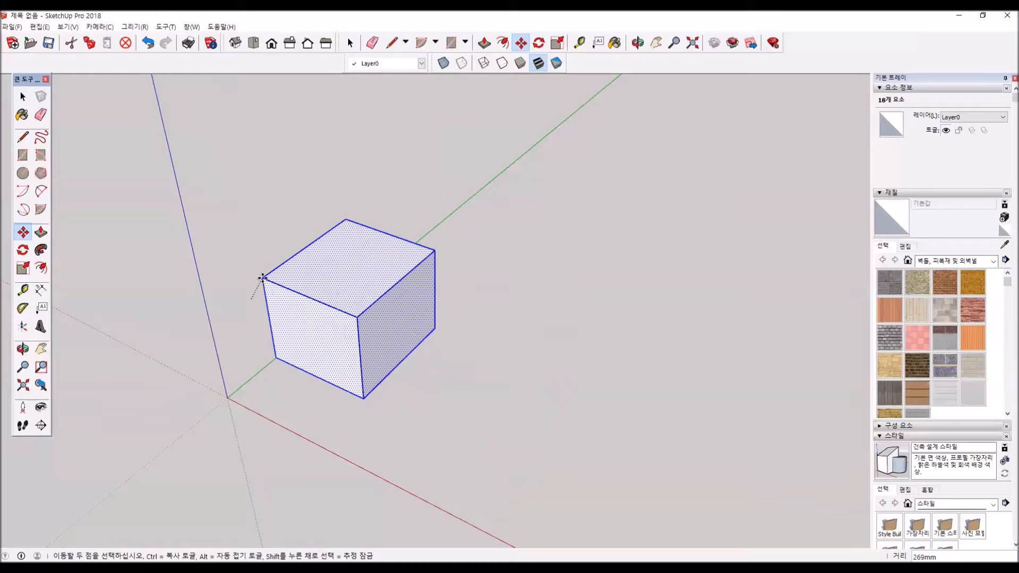
key(Escape)
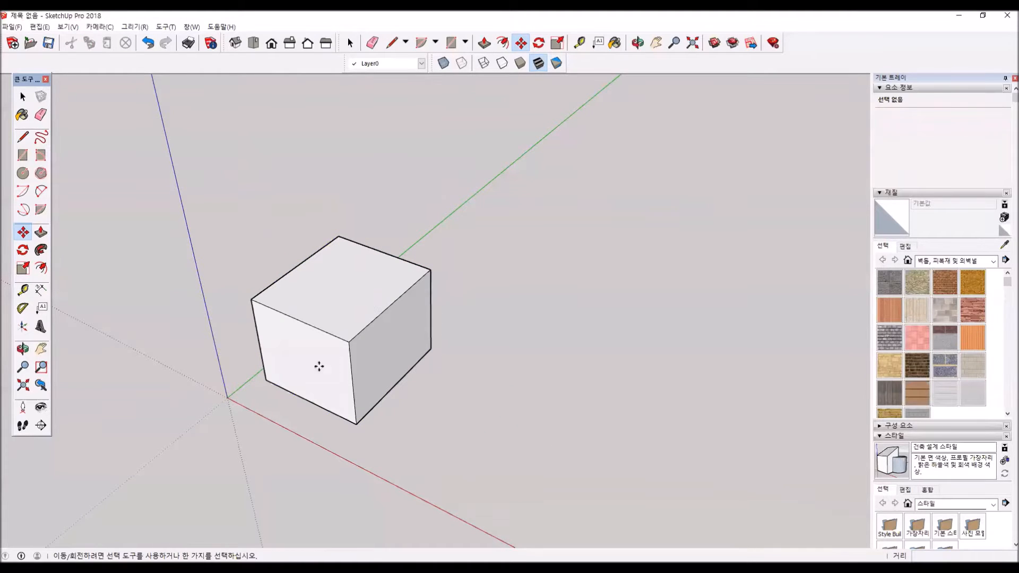
key(space)
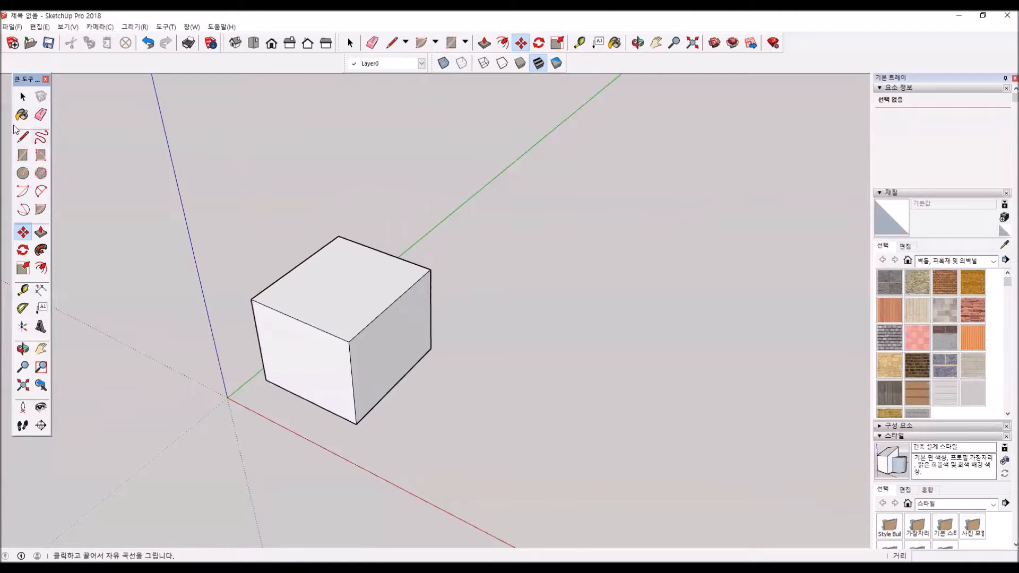
- Copy the whole box about 1470 mm along the red axis from its upper front corner, and clear the selection
click(340, 315)
triple_click(340, 316)
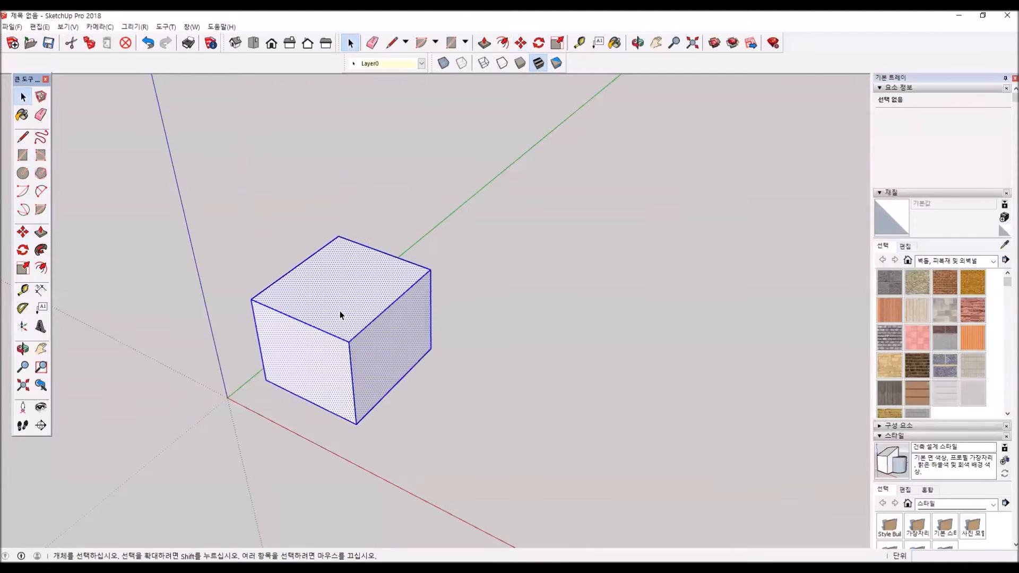
click(23, 233)
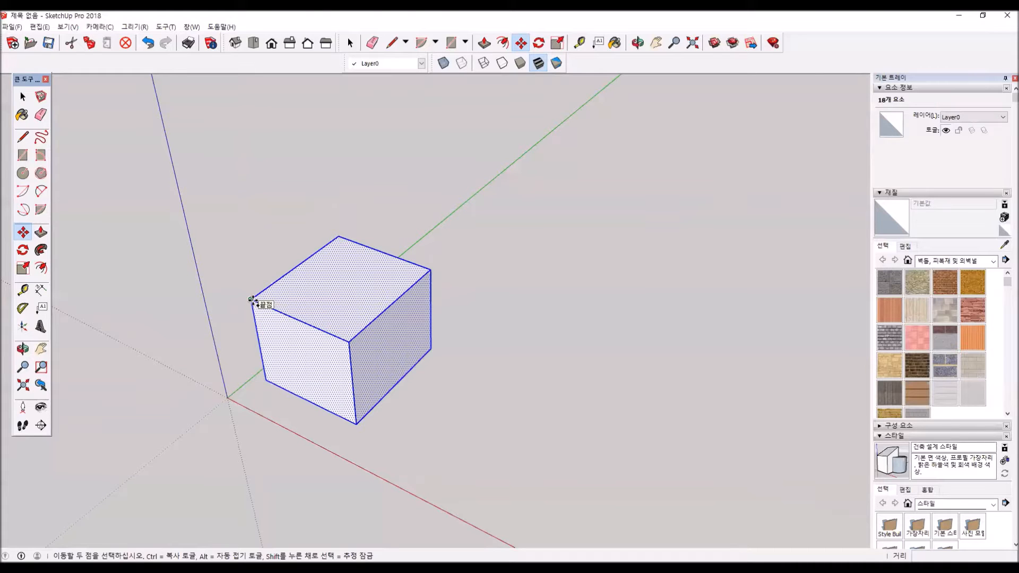
key(ctrl)
click(252, 300)
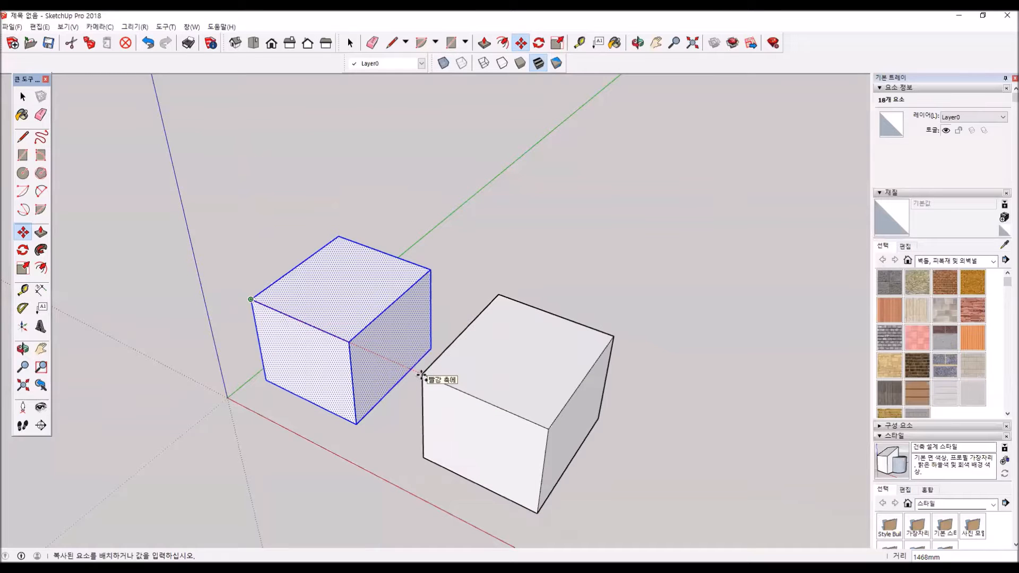
click(421, 374)
middle_drag(398, 448, 534, 381)
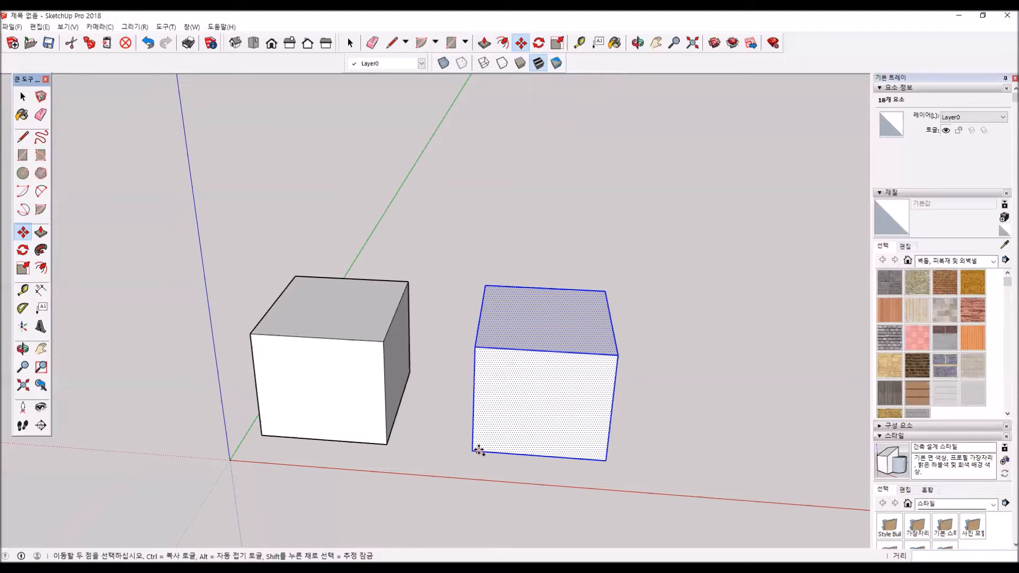
key(Escape)
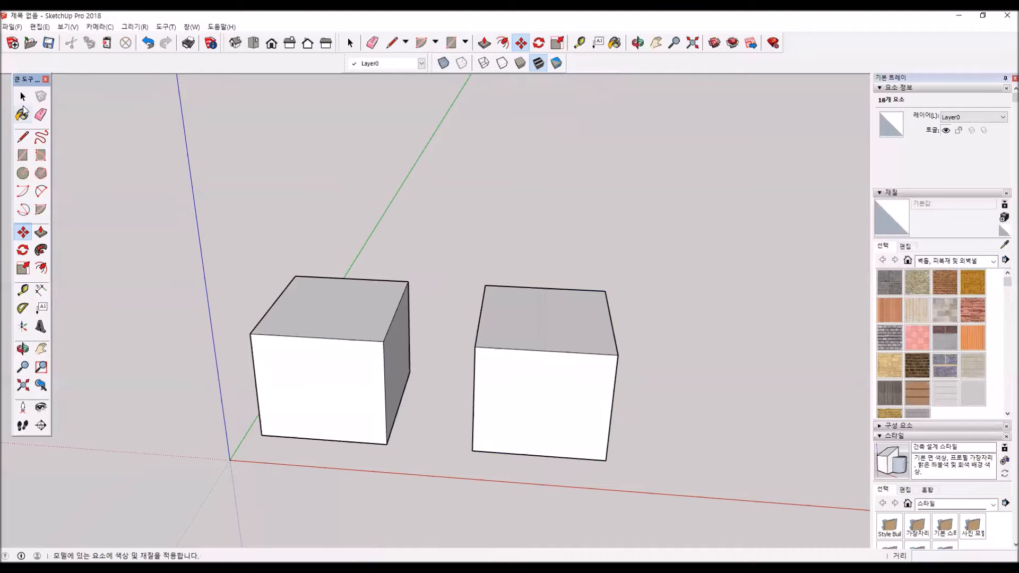
- Try to paste a duplicate of the copied box beside it, cancel the placement, and undo the first box copy
click(22, 114)
click(23, 97)
triple_click(502, 370)
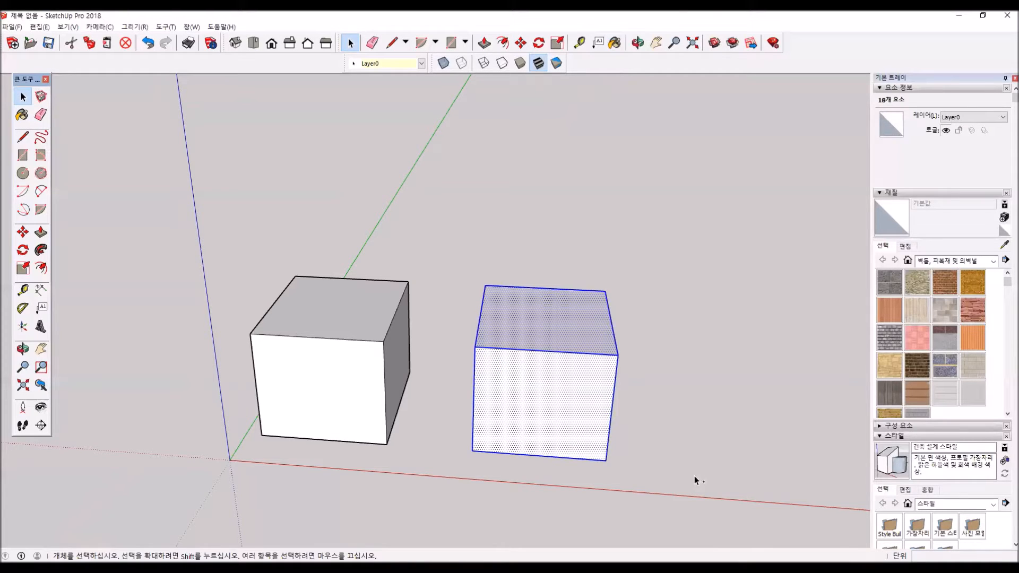
key(ctrl+c)
key(ctrl+v)
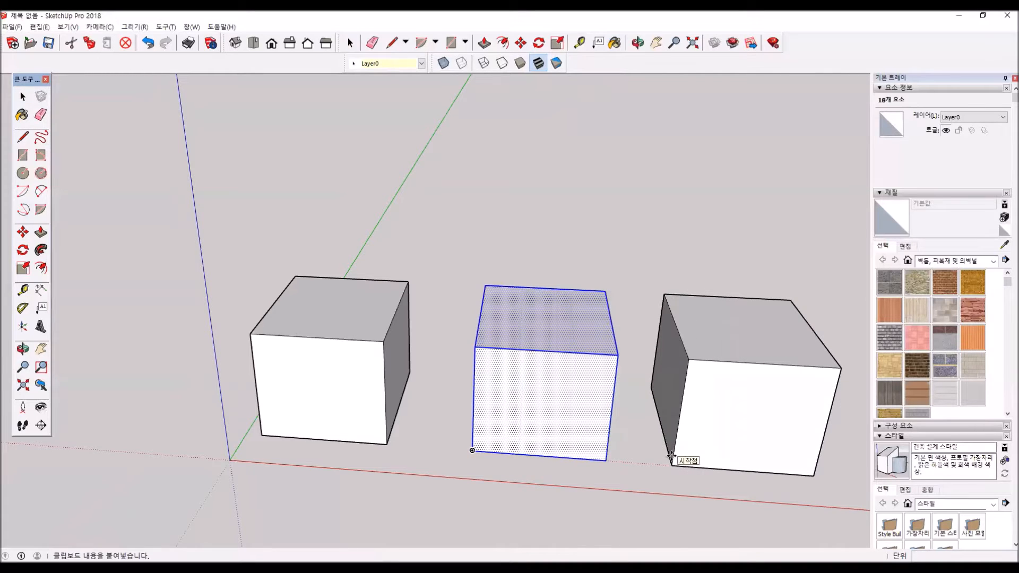
key(Escape)
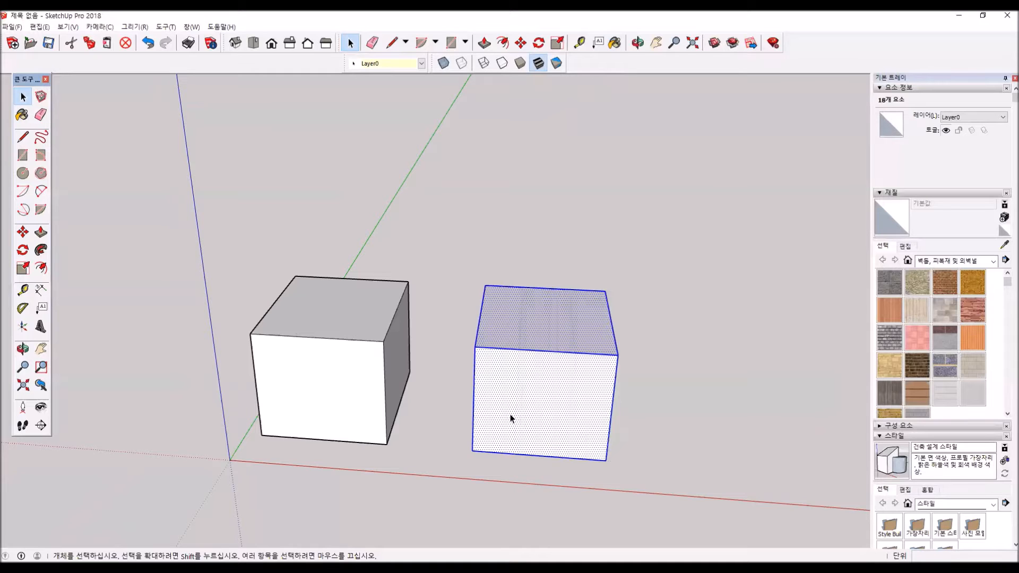
key(ctrl+z)
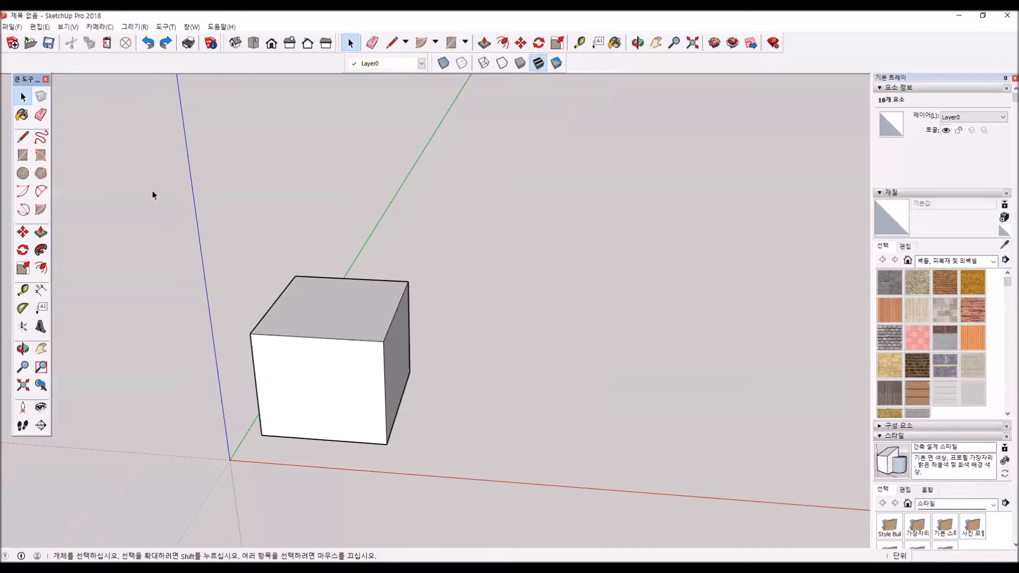
- Copy the whole box about 1170 mm along the red axis and repeat the copy with *5 to form a row
triple_click(336, 304)
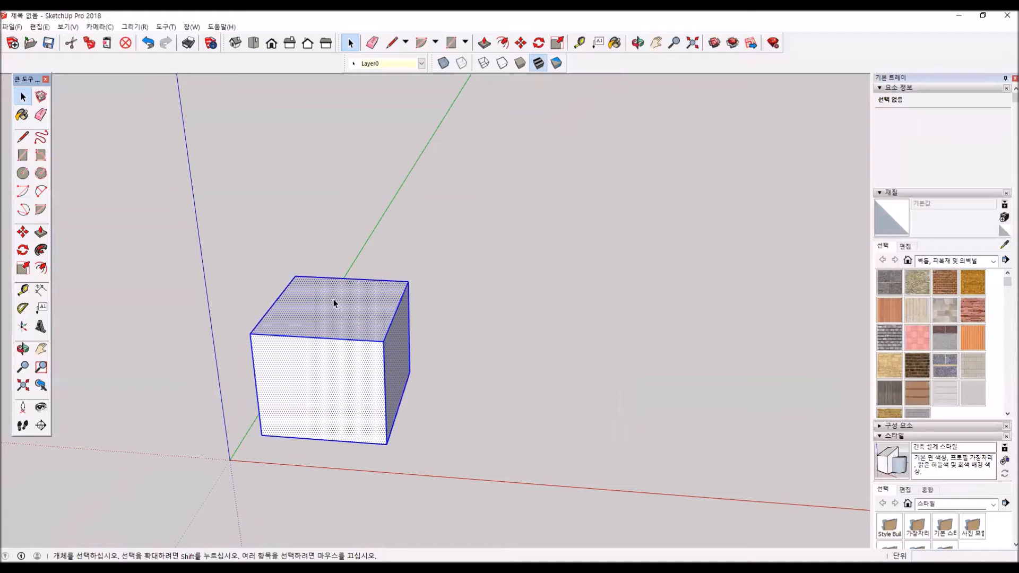
click(30, 235)
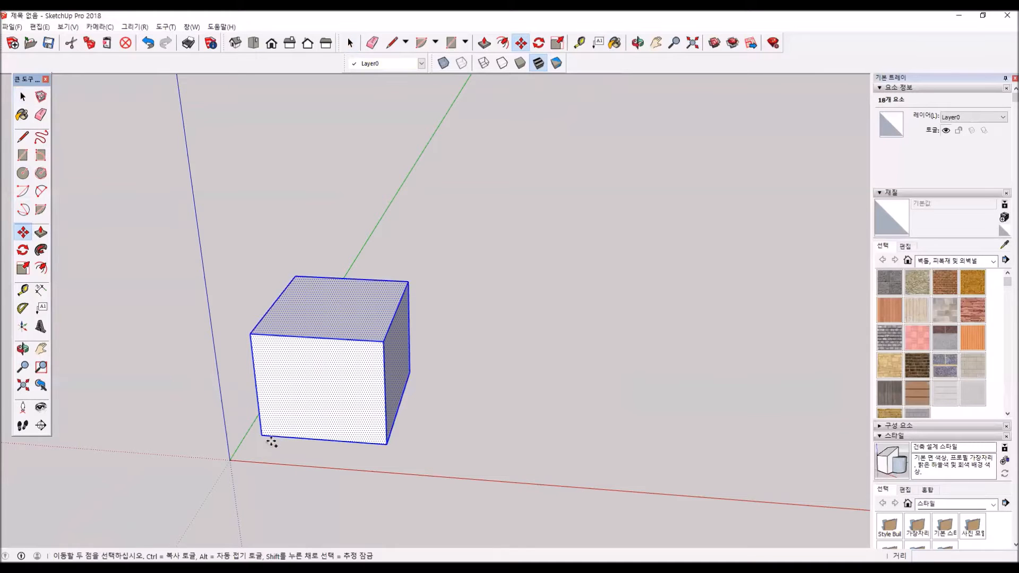
key(ctrl)
click(261, 435)
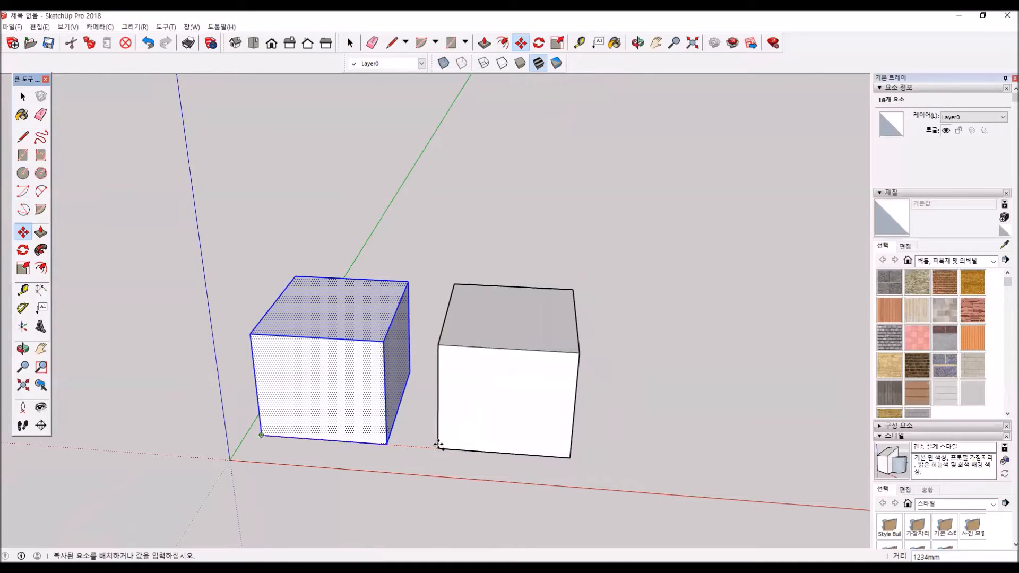
click(429, 445)
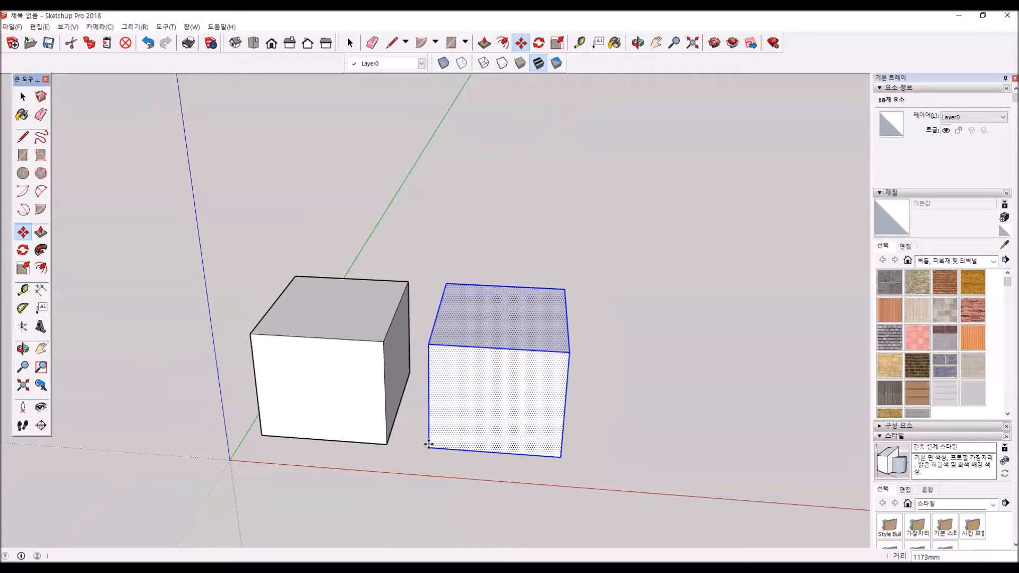
text(*5)
key(Return)
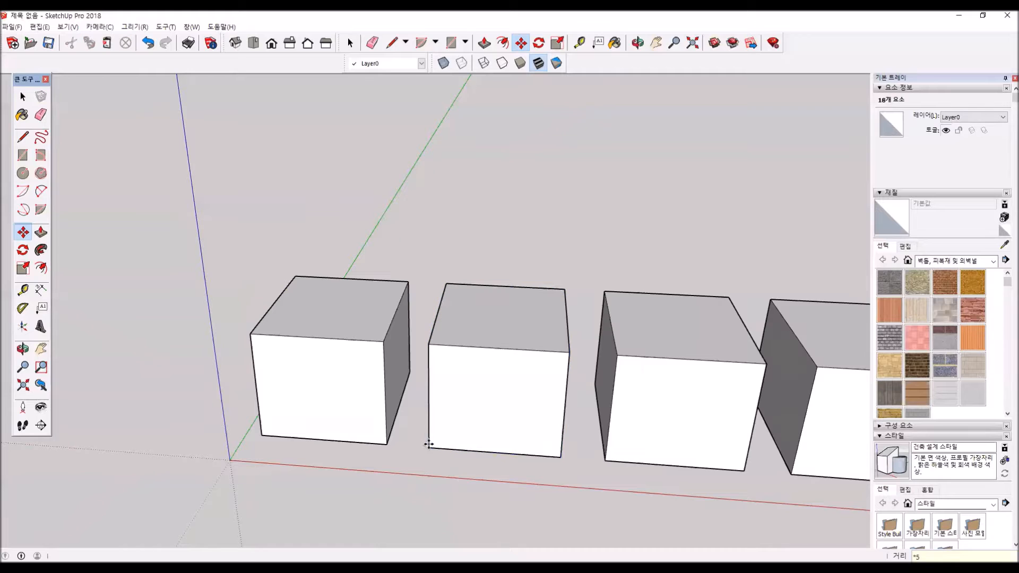
- Copy the entire row of boxes about 10640 mm along the green axis and divide that distance with /4 into evenly spaced rows
scroll(364, 409, down, 3)
scroll(451, 457, down, 3)
middle_drag(550, 501, 488, 456)
key(m)
middle_drag(591, 466, 353, 410)
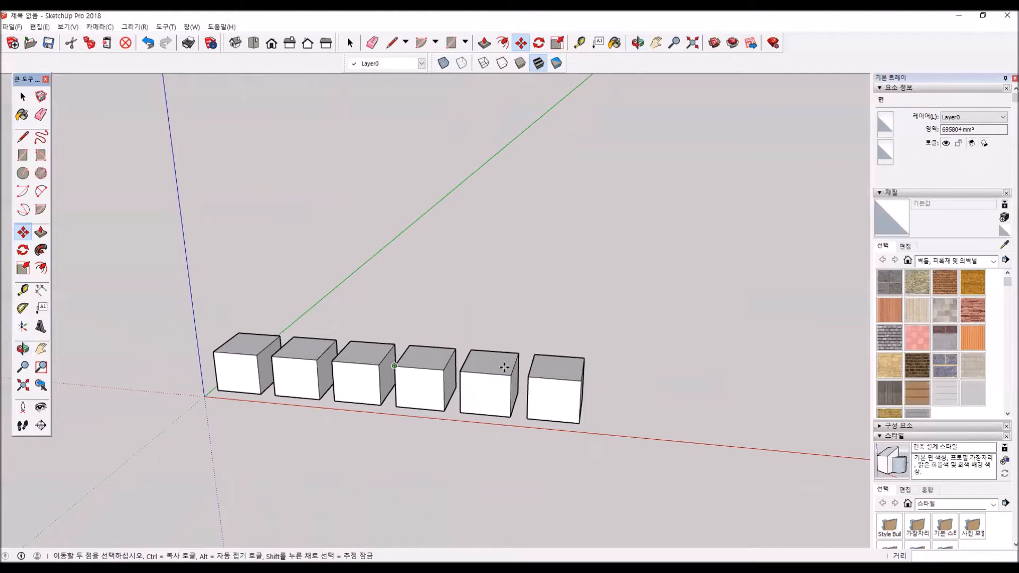
middle_drag(325, 355, 333, 506)
click(23, 97)
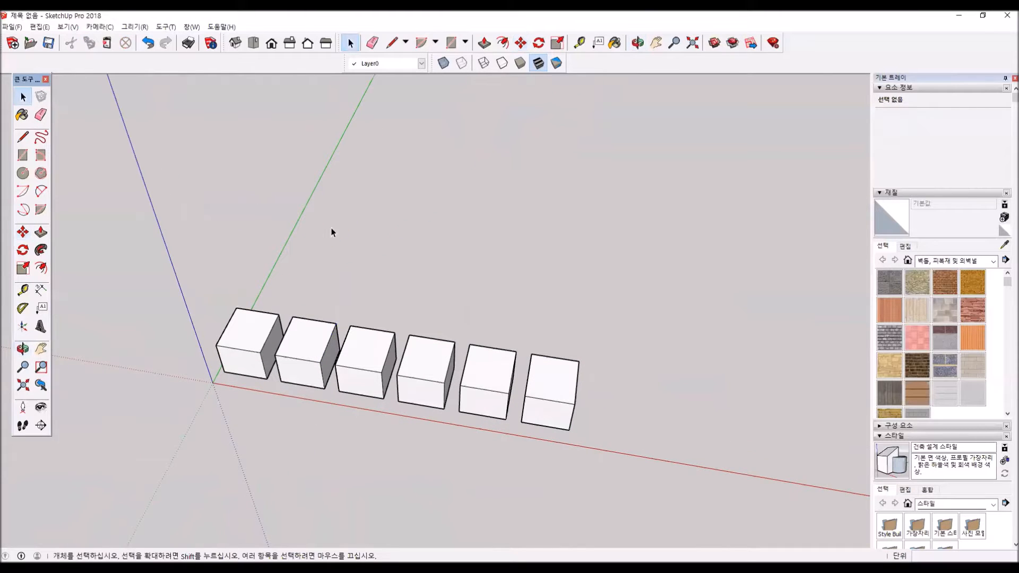
drag(222, 208, 141, 198)
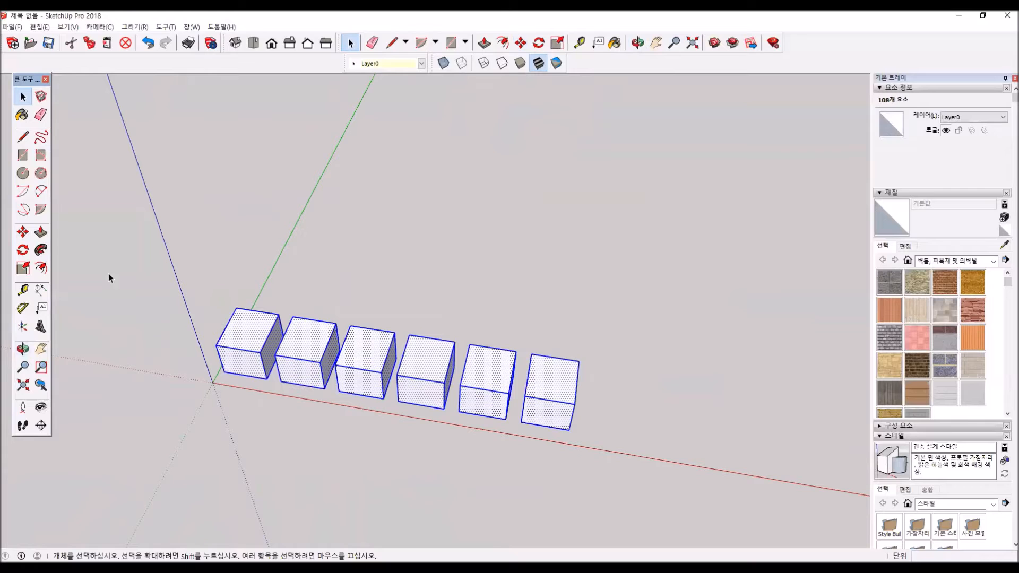
click(22, 233)
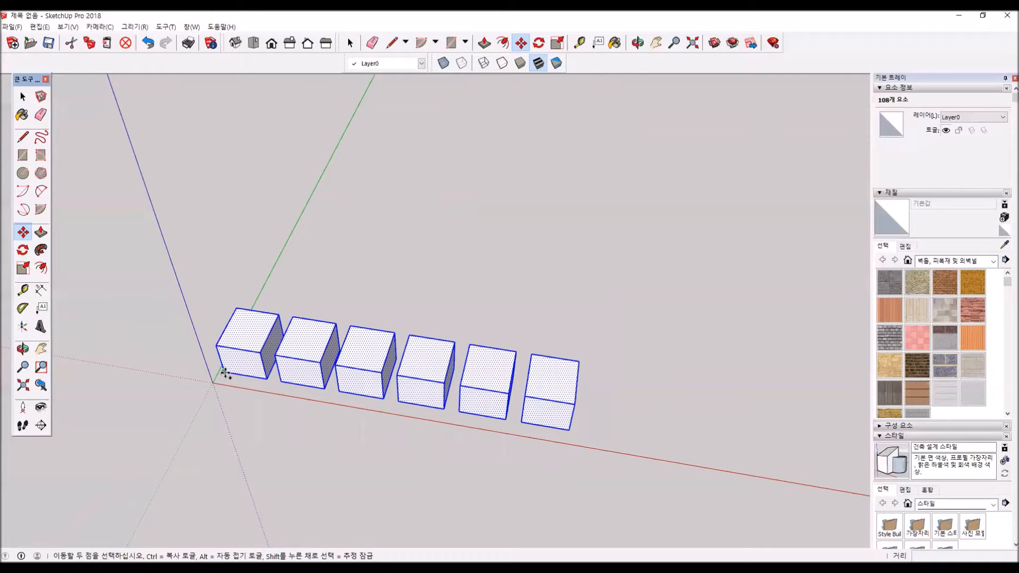
key(ctrl)
click(221, 373)
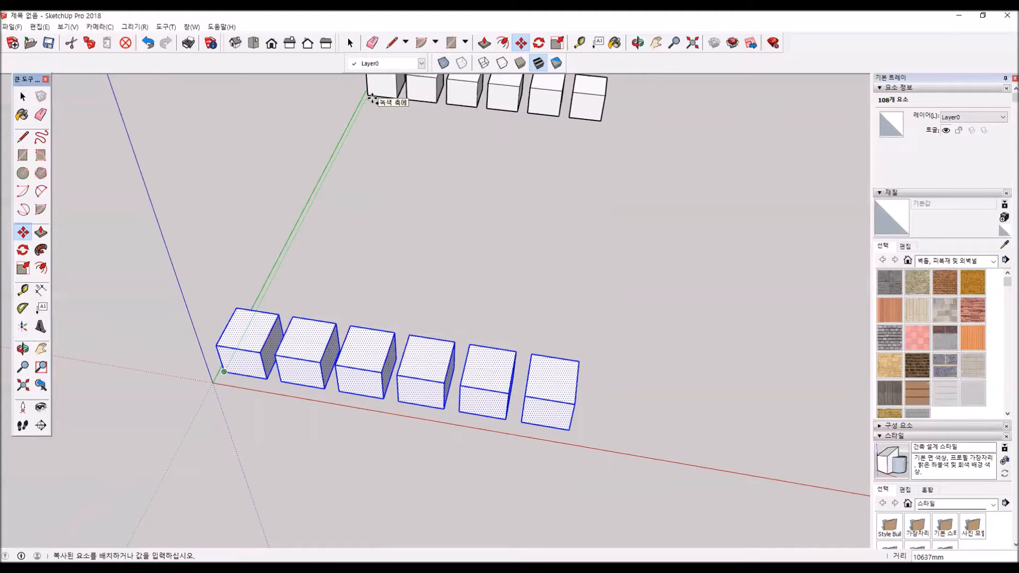
click(372, 98)
text(/)
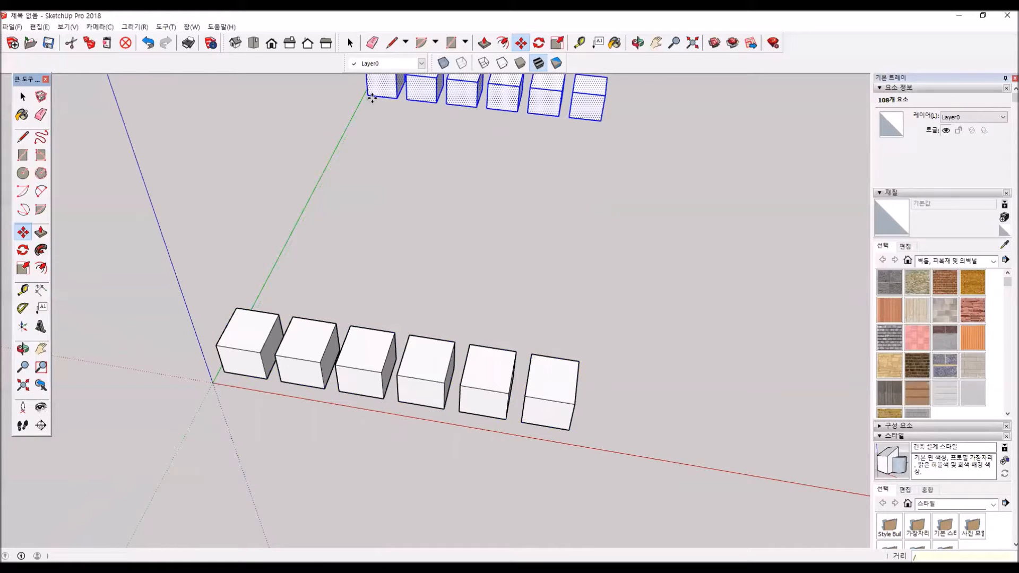
text(4)
key(Return)
- Delete all the copied boxes, keeping only the original box next to the origin
key(o)
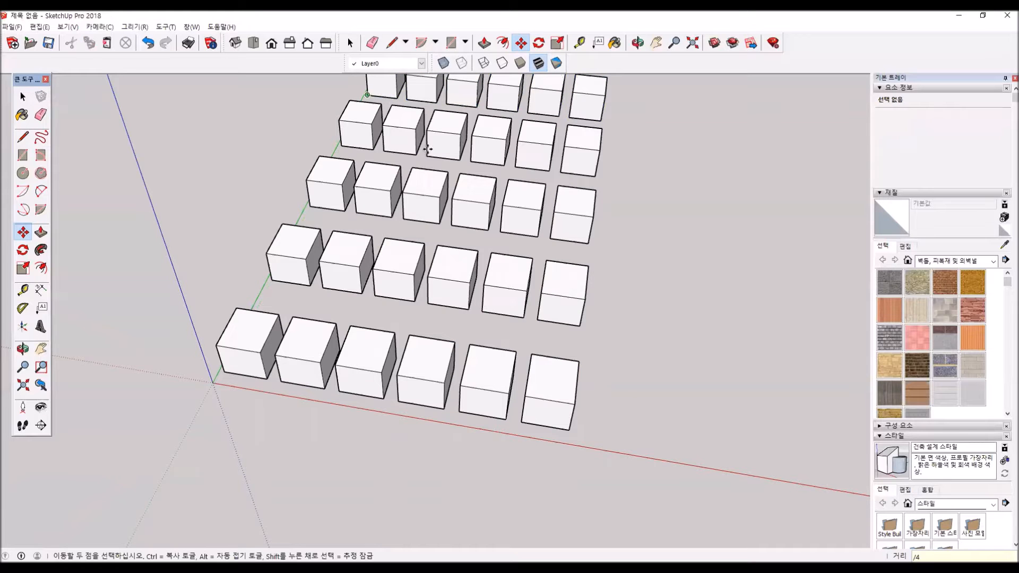
drag(433, 207, 457, 132)
key(m)
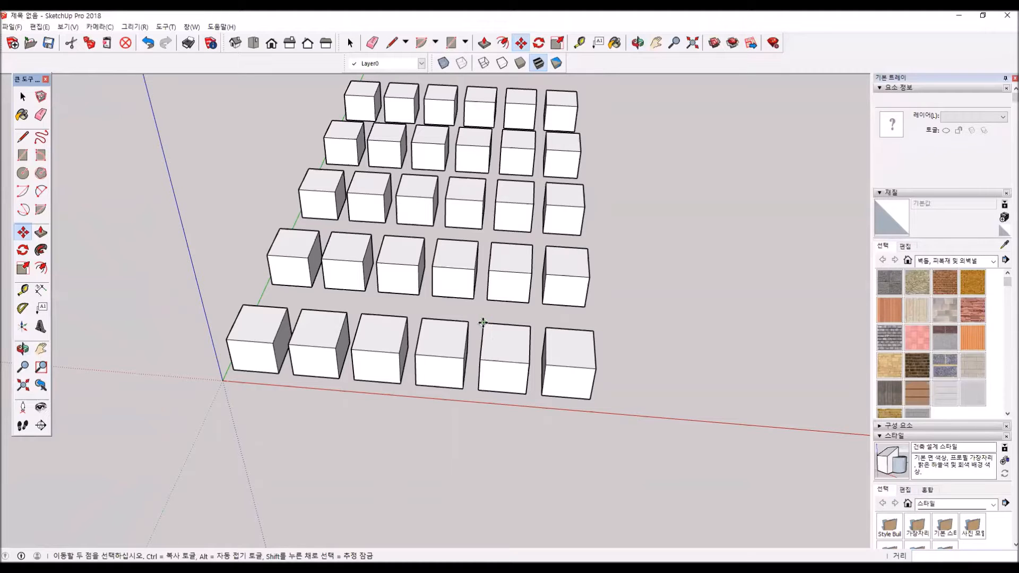
scroll(484, 320, down, 2)
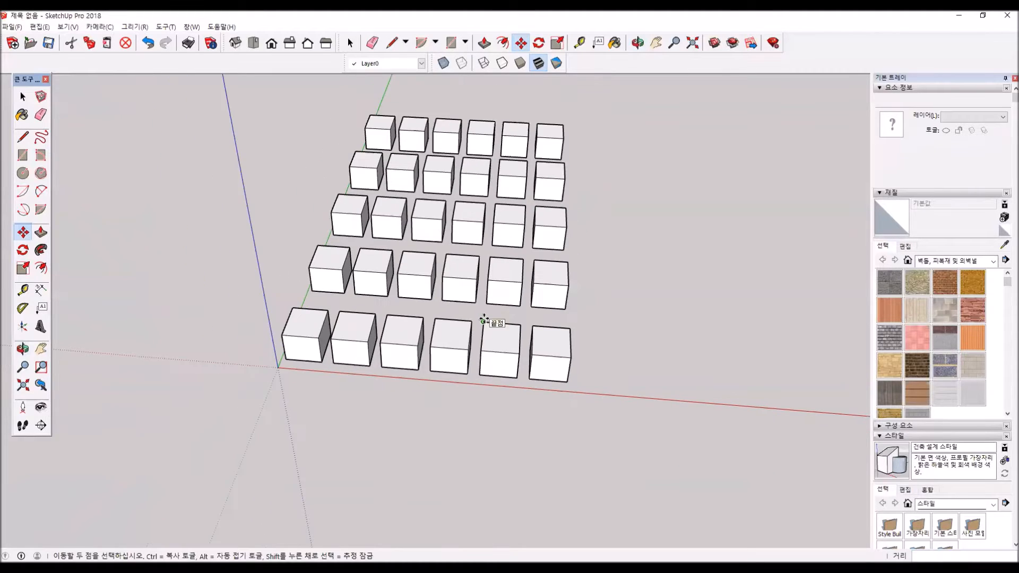
click(22, 96)
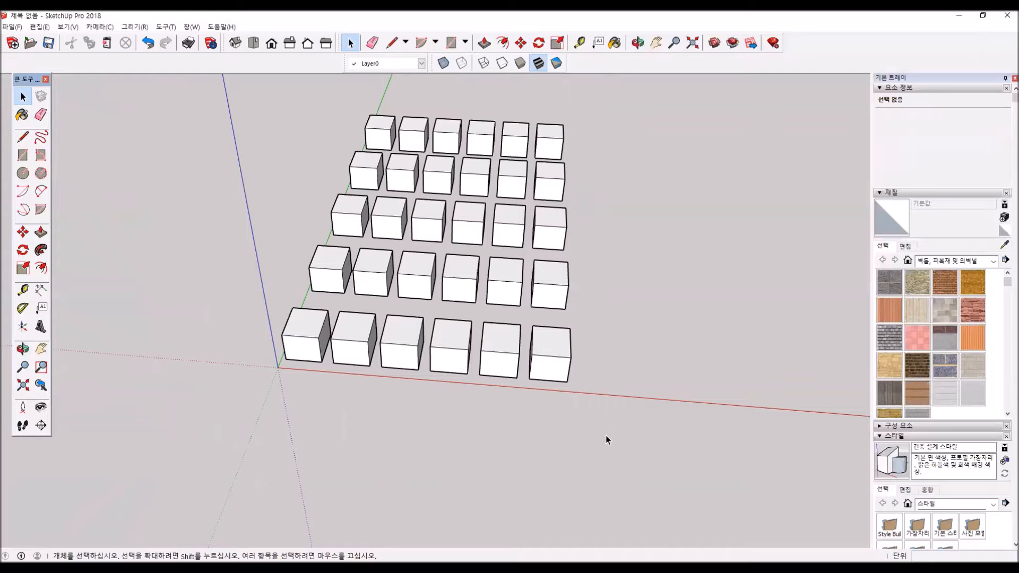
drag(380, 87, 363, 82)
key(Delete)
drag(463, 282, 295, 125)
key(Delete)
click(335, 344)
key(Delete)
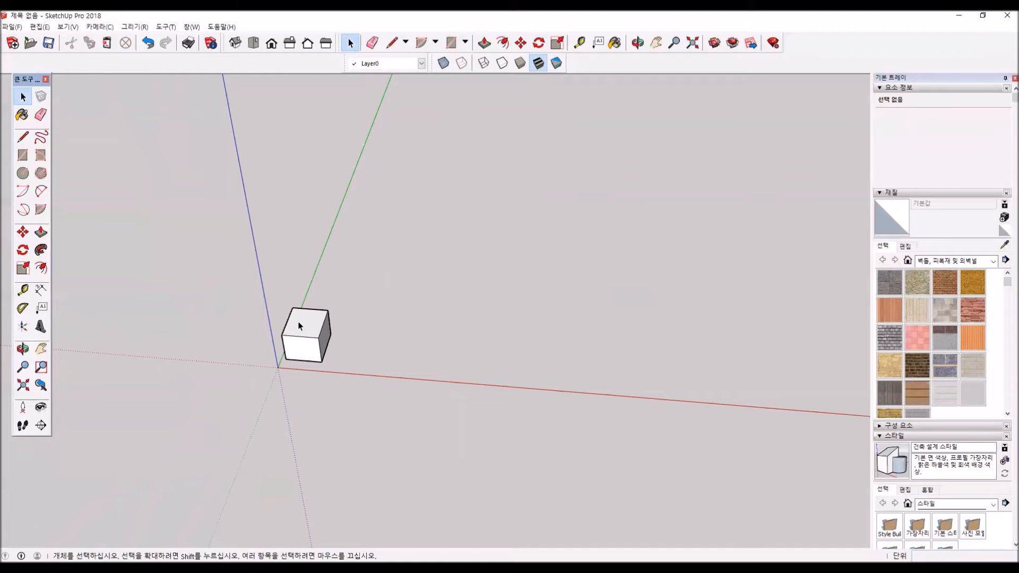
- Copy the remaining whole box exactly 2000 mm along the red axis from its lower front corner
triple_click(298, 320)
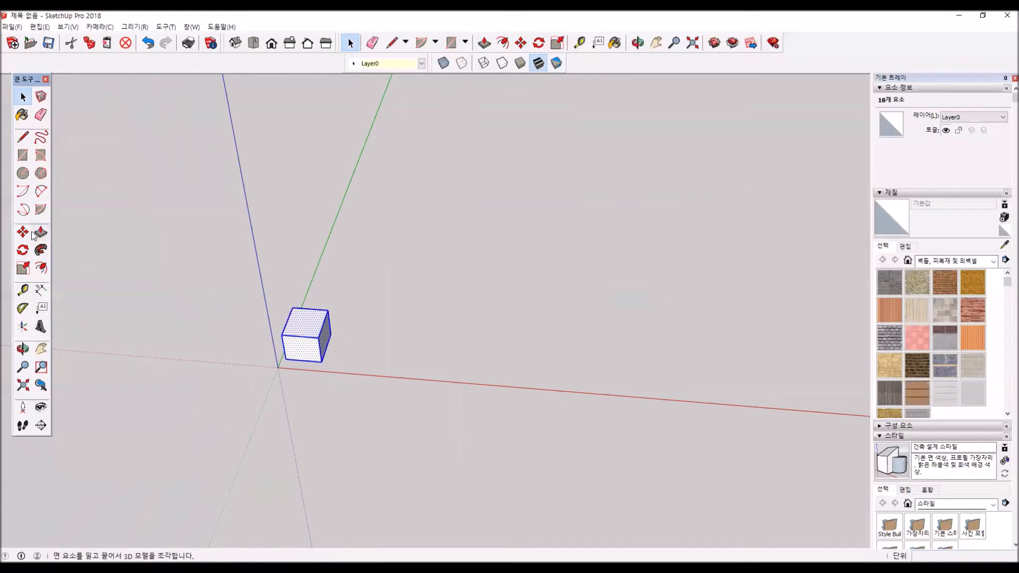
key(m)
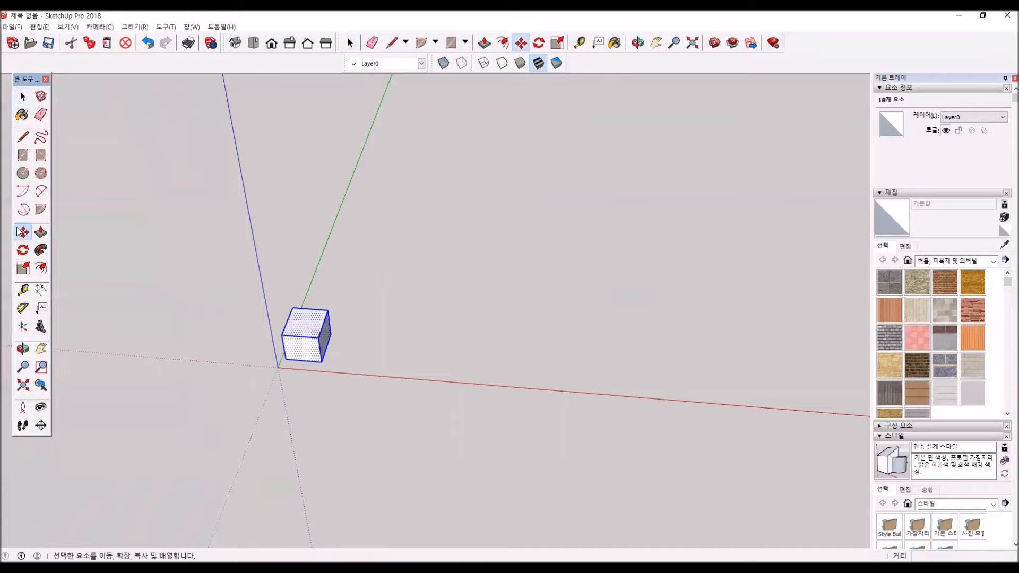
click(286, 359)
key(ctrl)
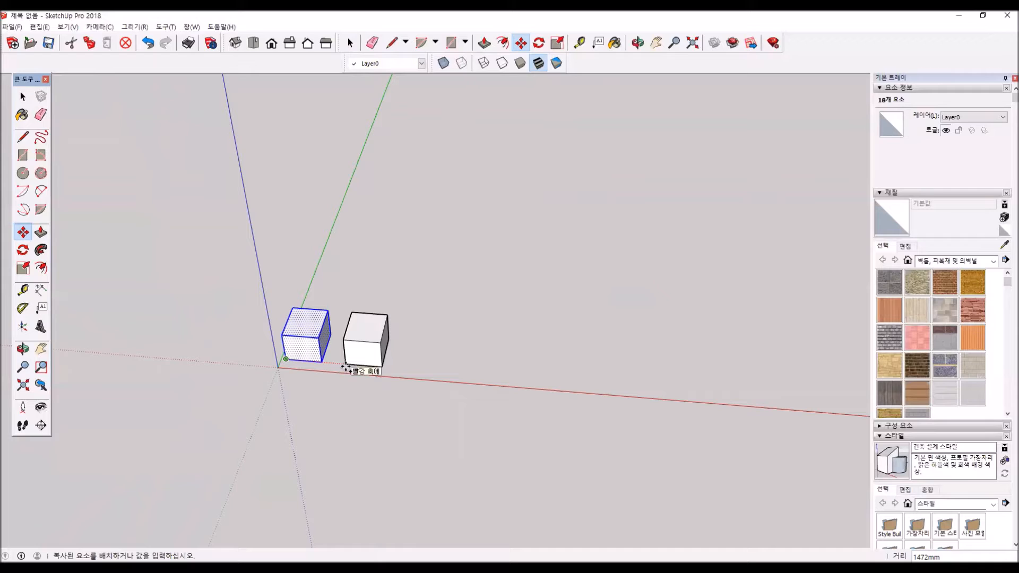
text(2000)
key(Return)
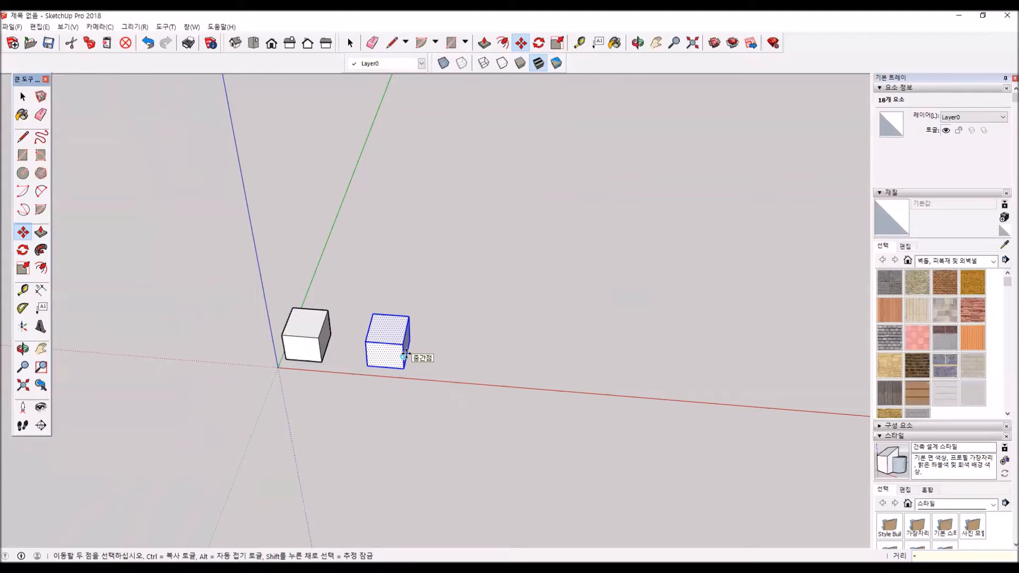
- Repeat the 2000 mm box copy with *3 along the red axis
key(Return)
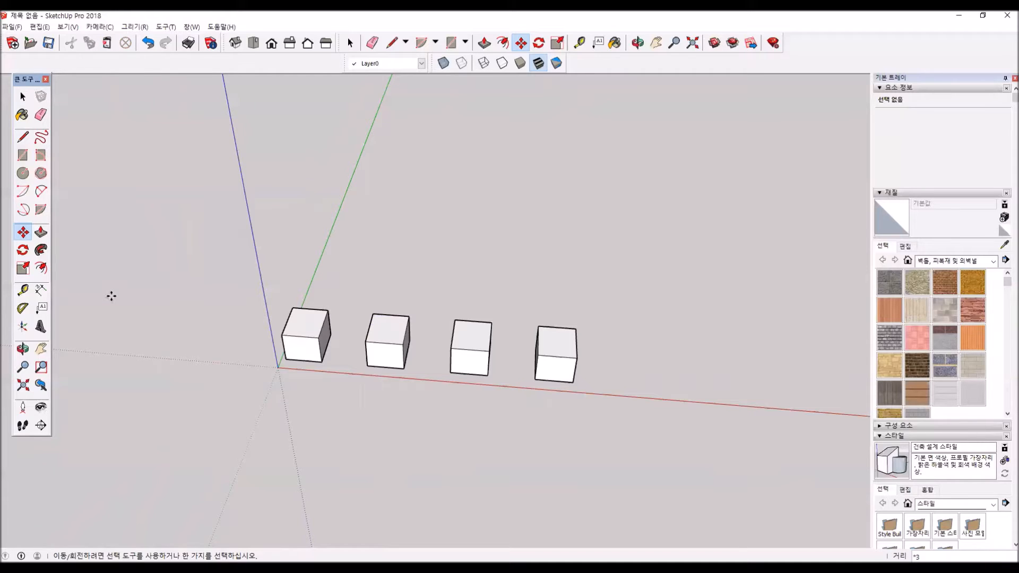
- Draw a line across the first box's top face between the midpoints of its rear and front edges
click(24, 140)
scroll(295, 307, up, 4)
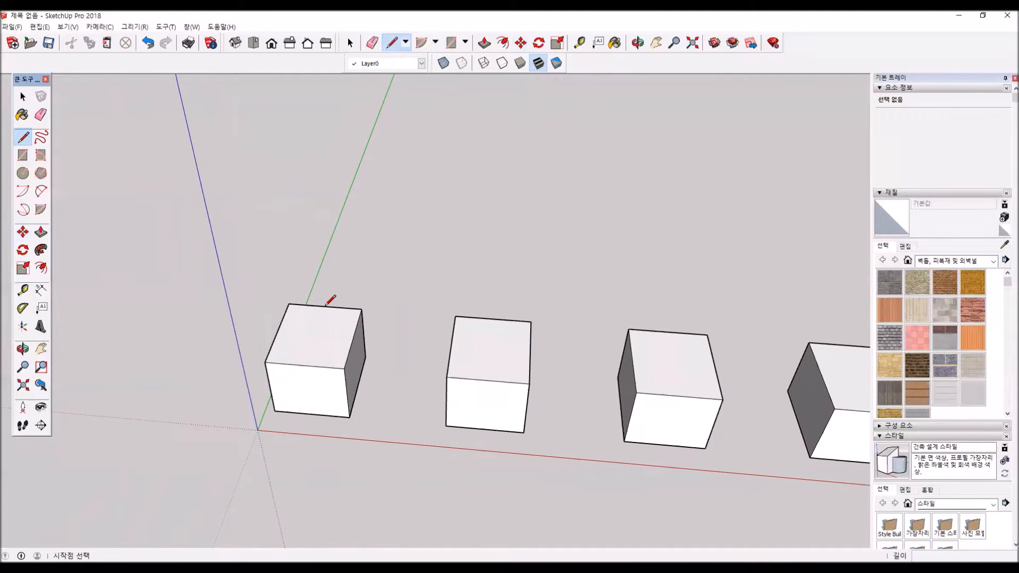
click(325, 307)
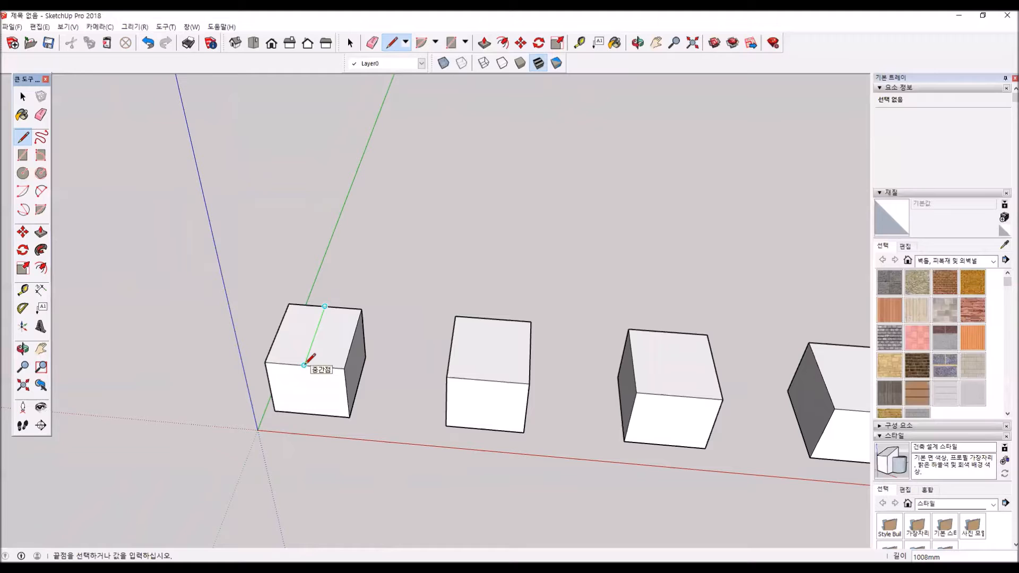
click(304, 365)
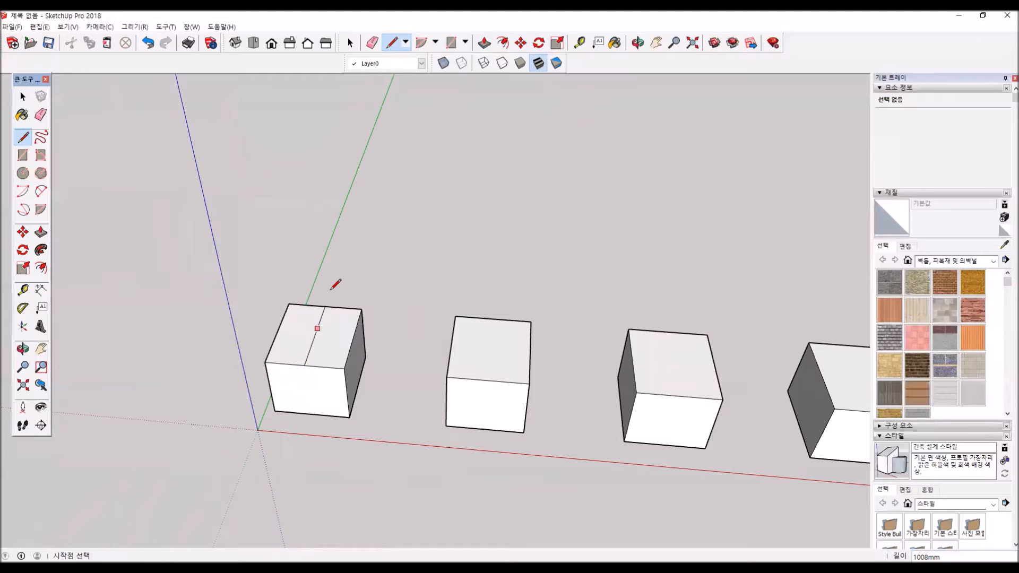
- Move the first box's top centre line upward along the blue axis to form a gable roof
click(22, 232)
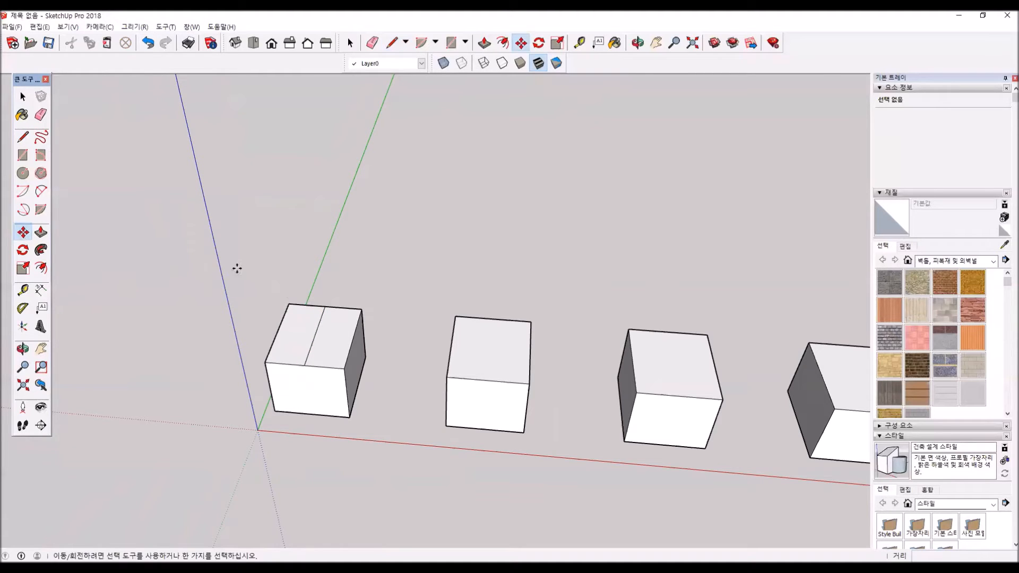
click(315, 337)
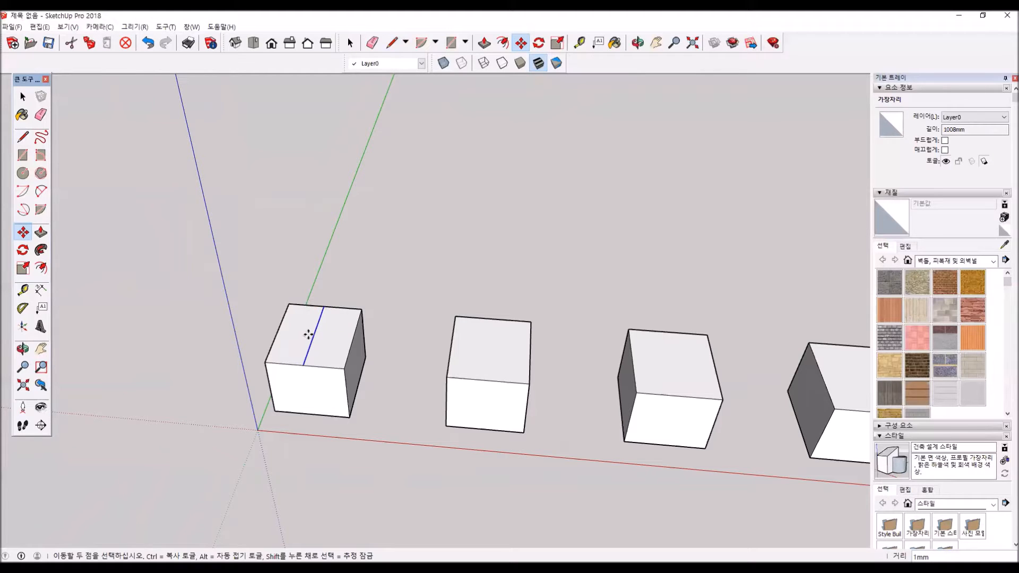
click(308, 330)
middle_drag(330, 352, 320, 282)
click(315, 330)
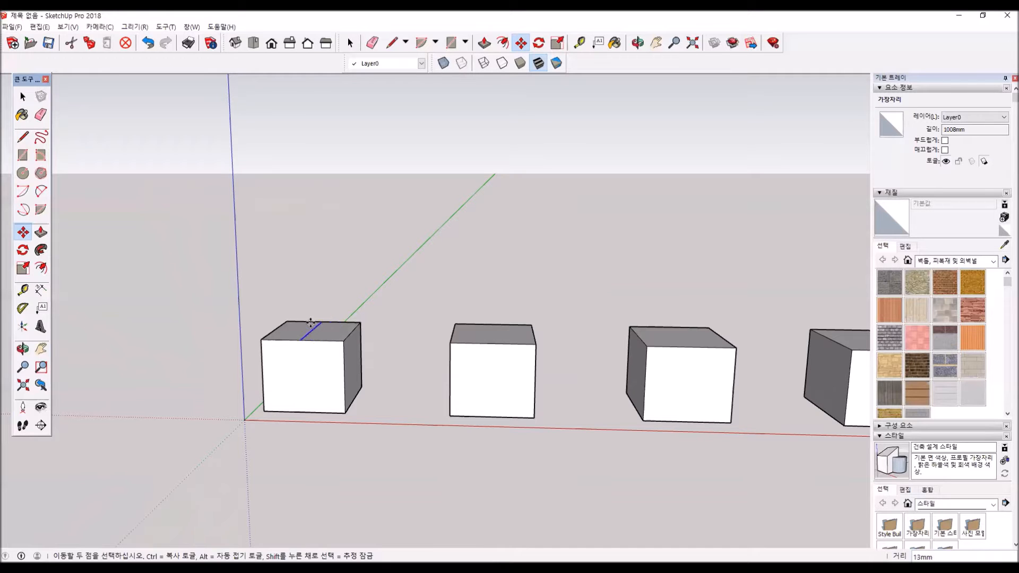
click(313, 293)
middle_drag(303, 336, 359, 369)
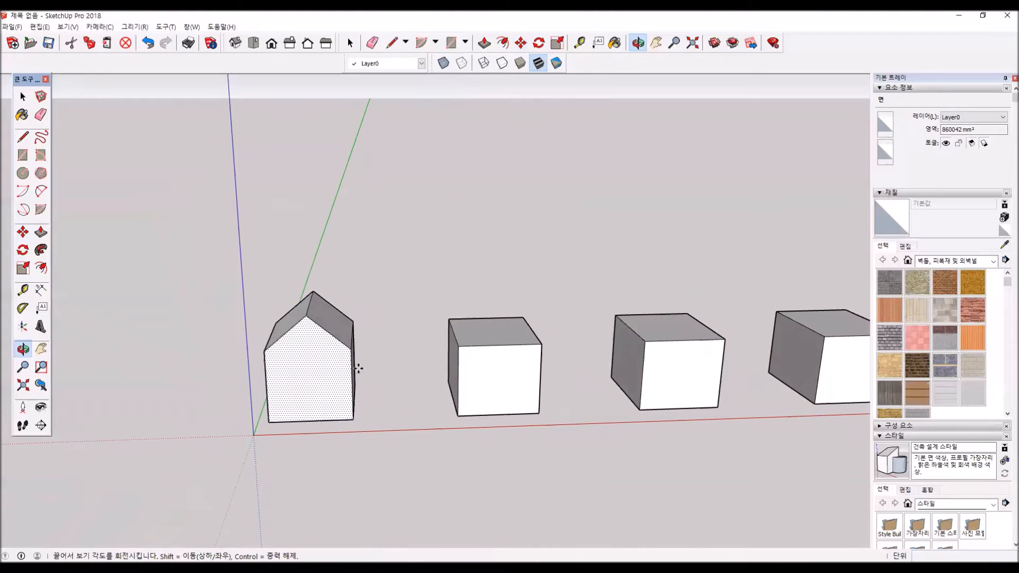
- Move the second box's rear top corner nearest the first box outward about 650 mm
key(m)
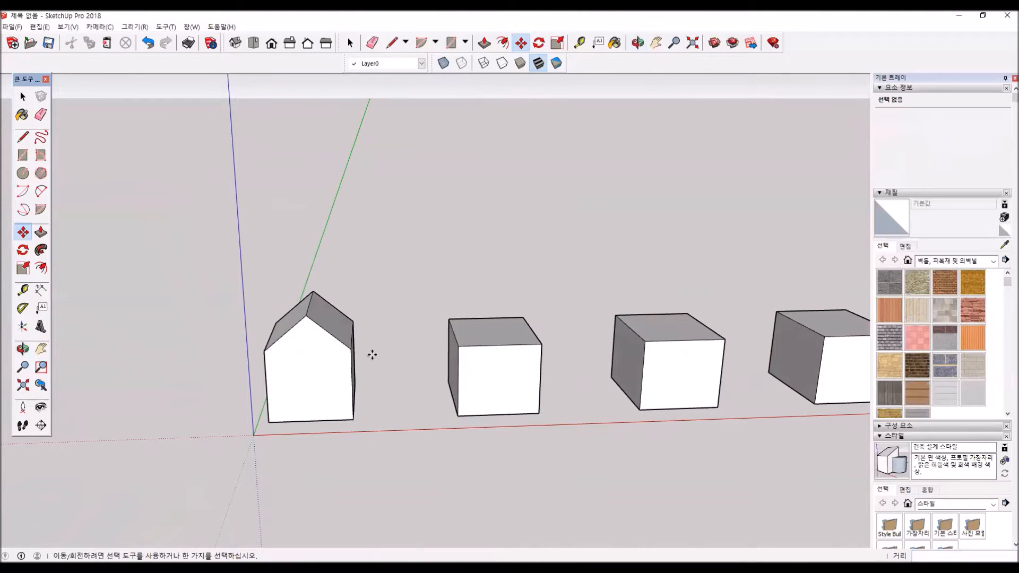
middle_drag(228, 323, 311, 428)
click(22, 137)
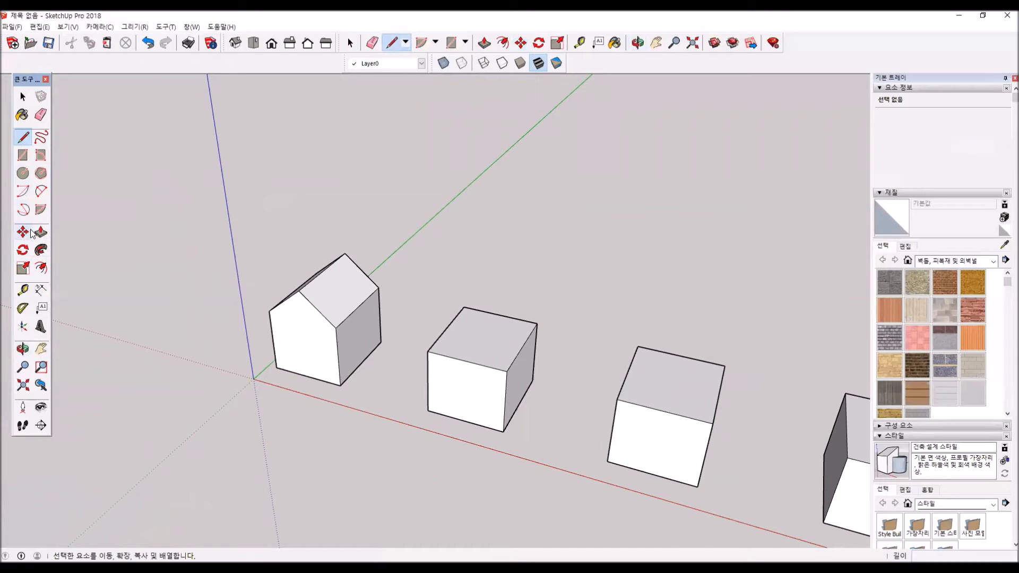
middle_drag(432, 310, 601, 255)
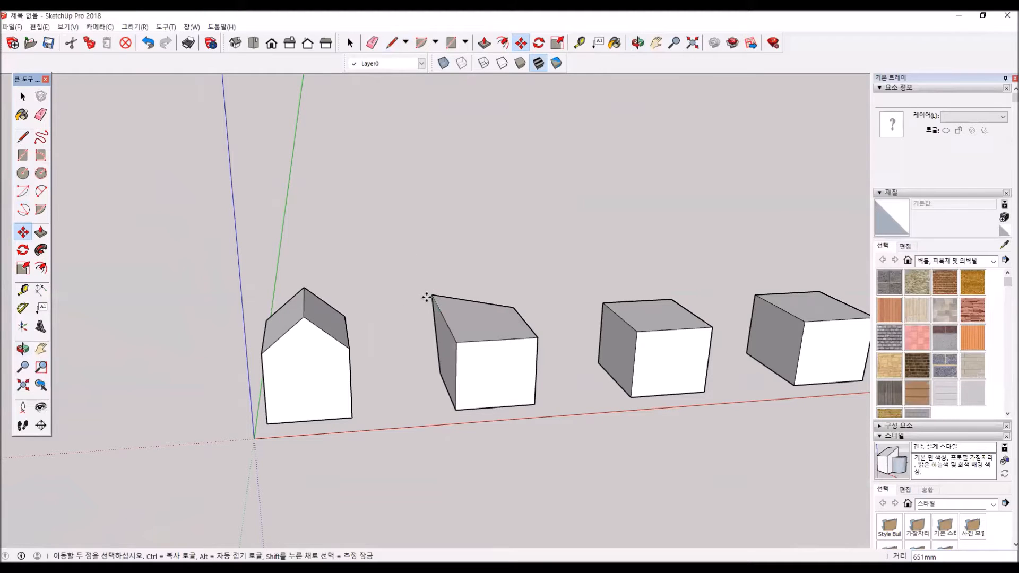
click(432, 295)
- Move the third box's rear top edge up and outward so that its top face slopes
middle_drag(536, 401, 324, 320)
click(514, 451)
middle_drag(545, 396, 456, 365)
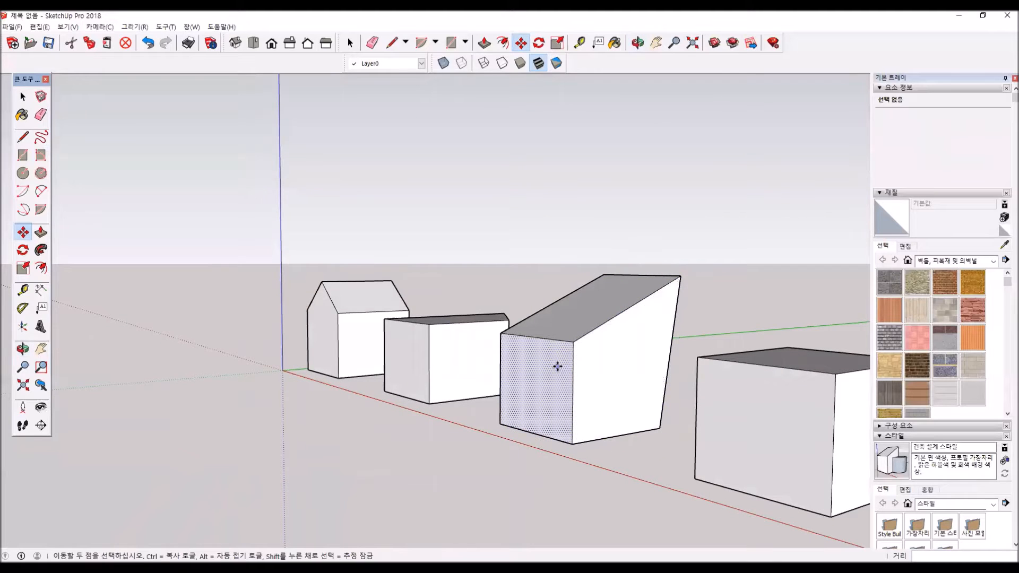
- Select the whole fourth box and make it a group
scroll(521, 381, down, 2)
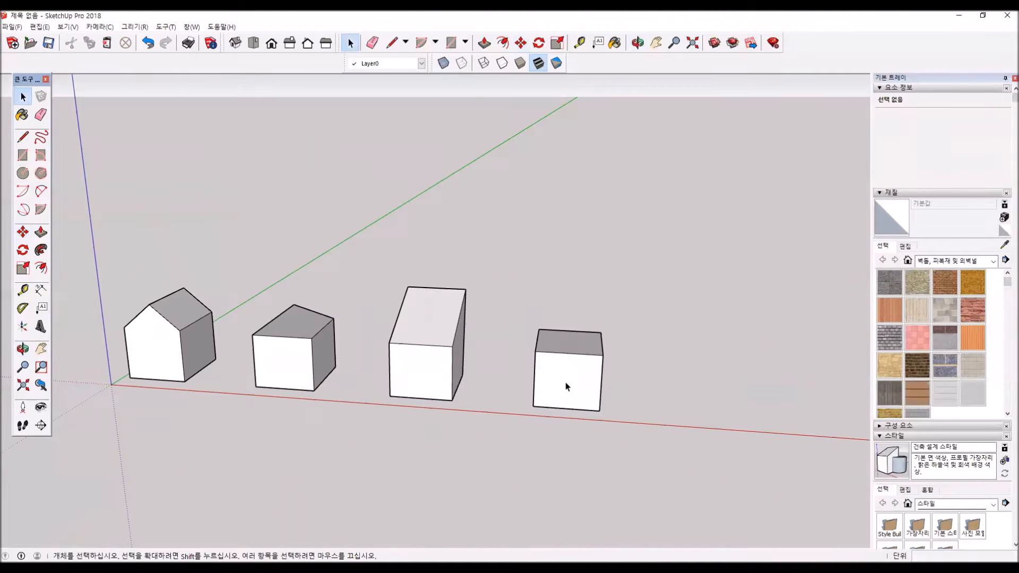
scroll(562, 382, down, 1)
triple_click(569, 378)
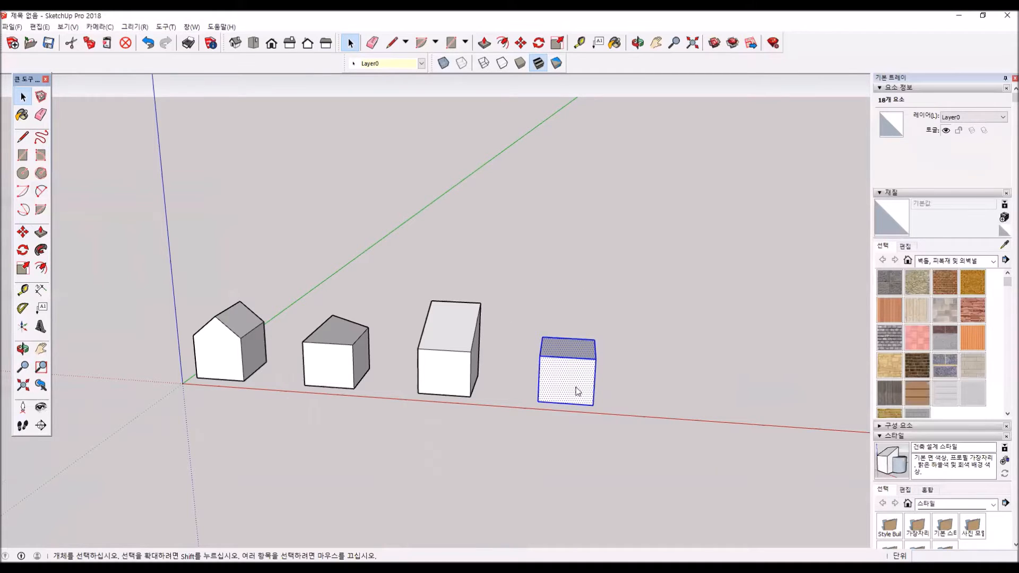
right_click(575, 387)
click(632, 481)
middle_drag(536, 365, 146, 255)
click(98, 163)
- Draw a line about 1008 mm long across the grouped box's top between the midpoints of its front and rear edges
click(23, 137)
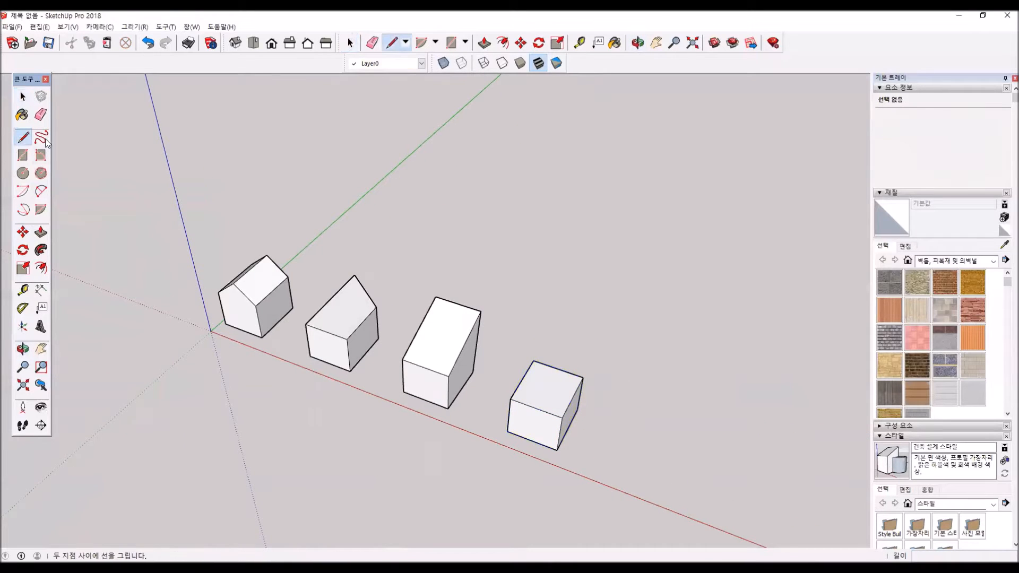
click(536, 408)
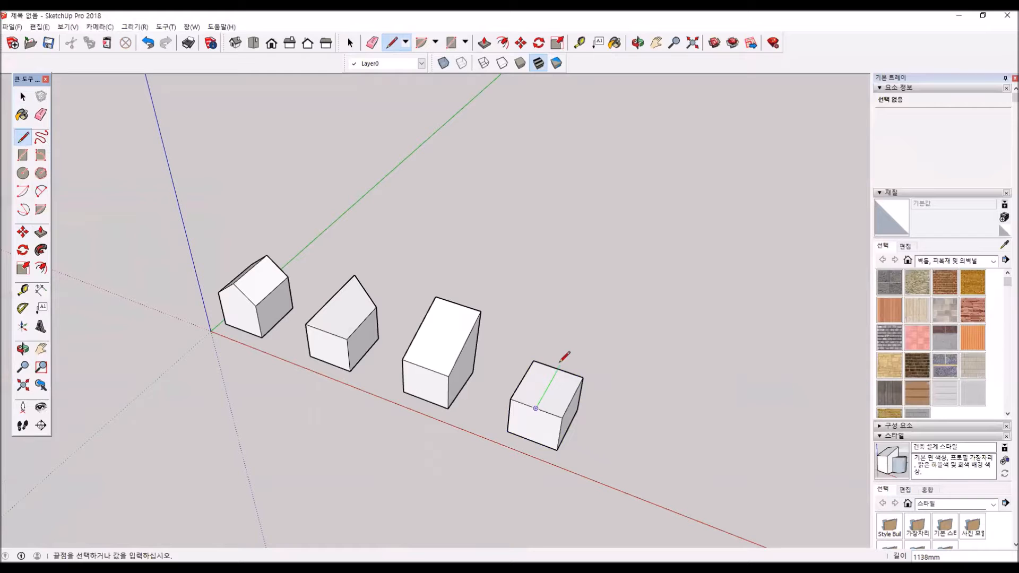
click(559, 368)
key(space)
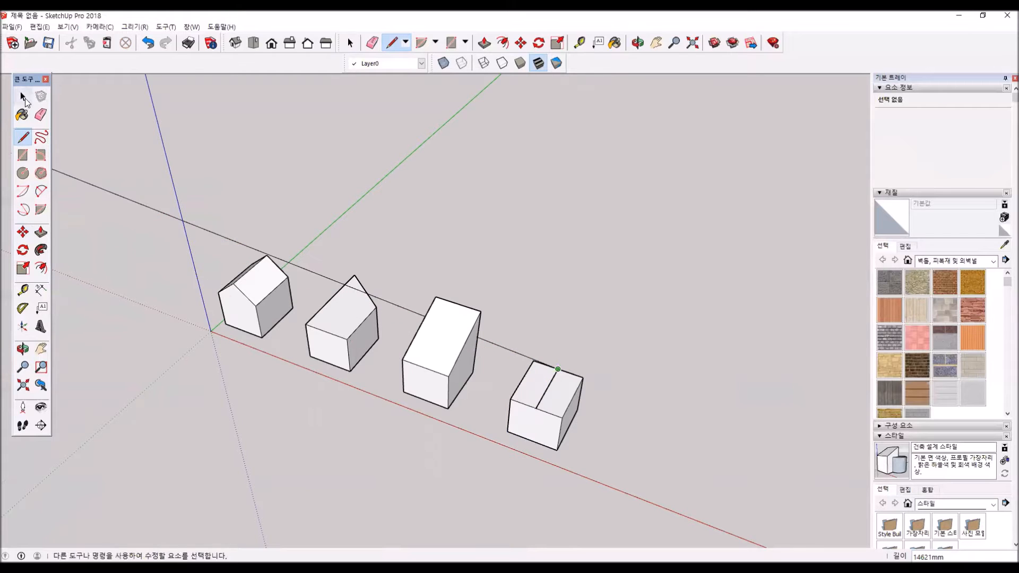
- Move the line off the grouped box's top face so that it floats above the box
click(23, 232)
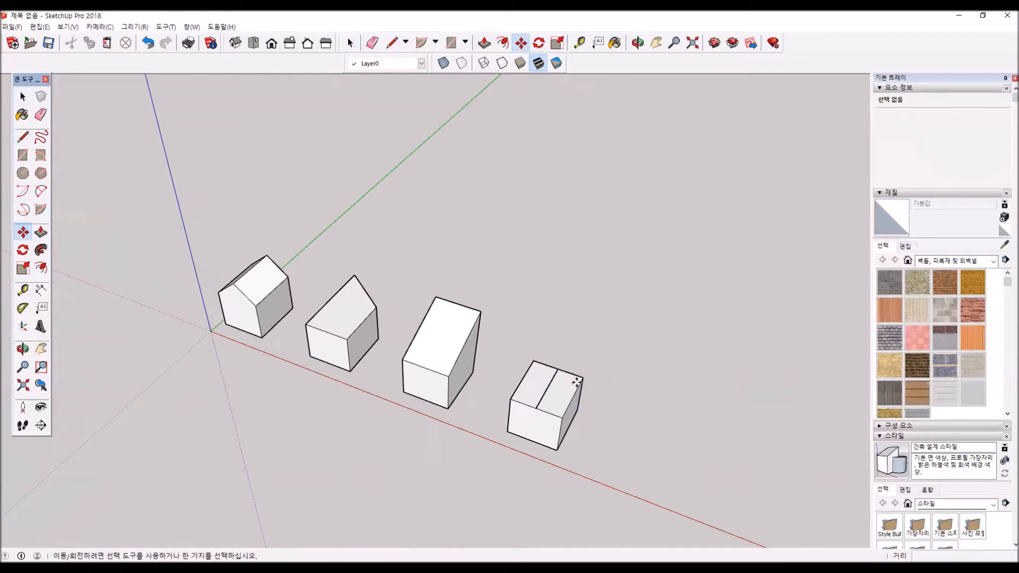
click(544, 389)
middle_drag(555, 378, 554, 301)
scroll(557, 300, up, 3)
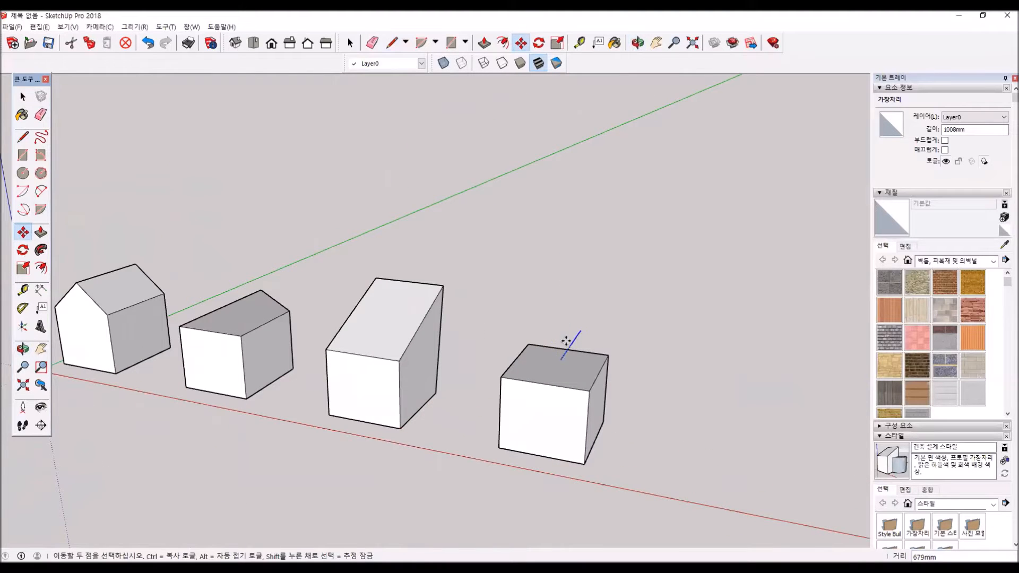
click(562, 304)
middle_drag(520, 375, 473, 448)
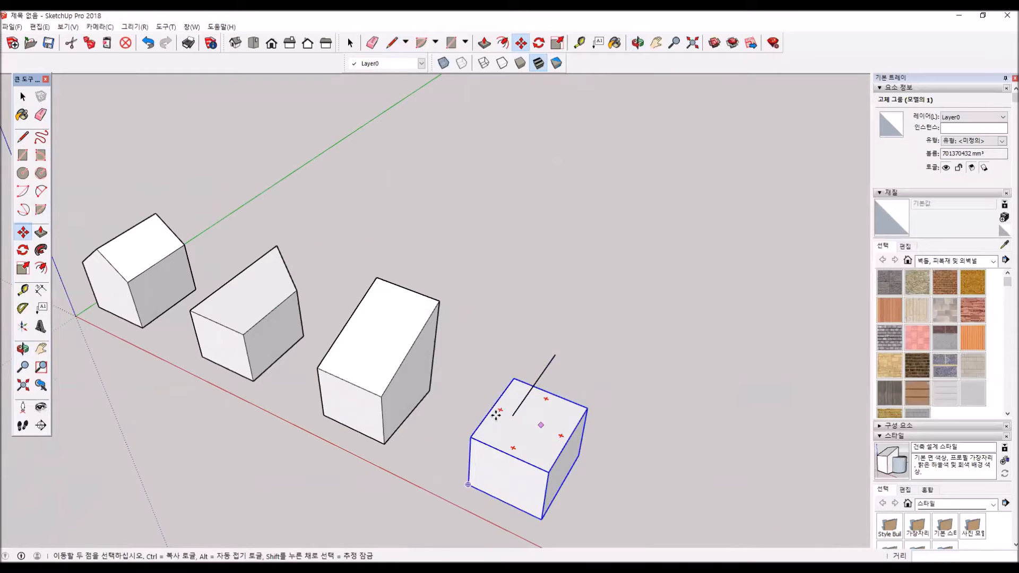
- Try moving the grouped box by its rear top corner, and put it back in its original place
click(22, 96)
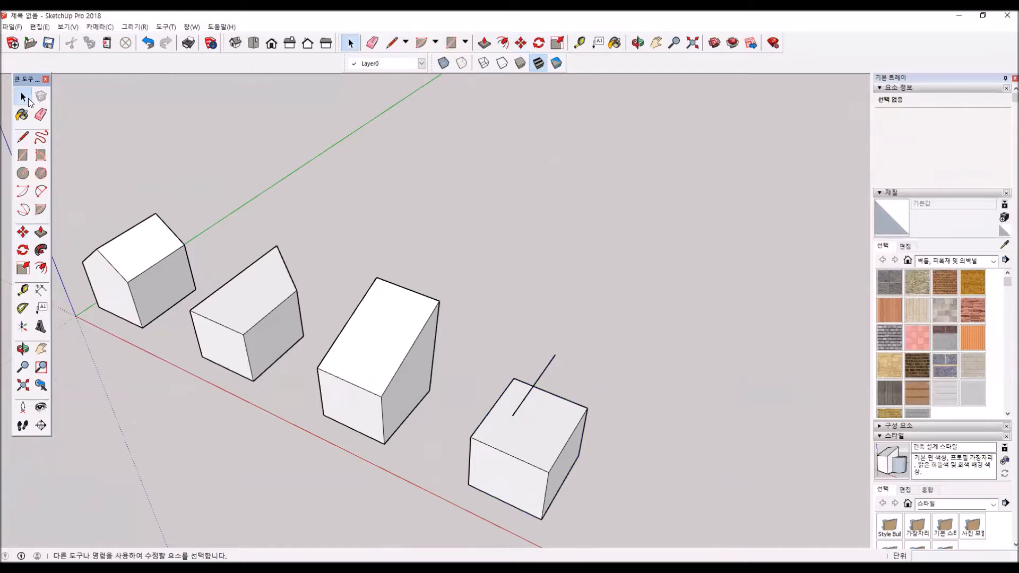
click(22, 232)
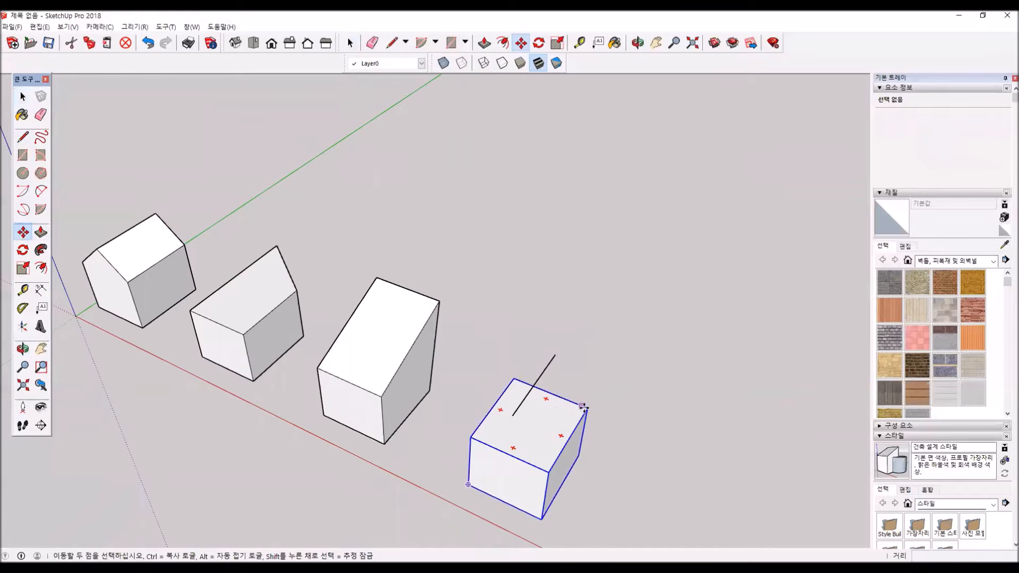
click(582, 403)
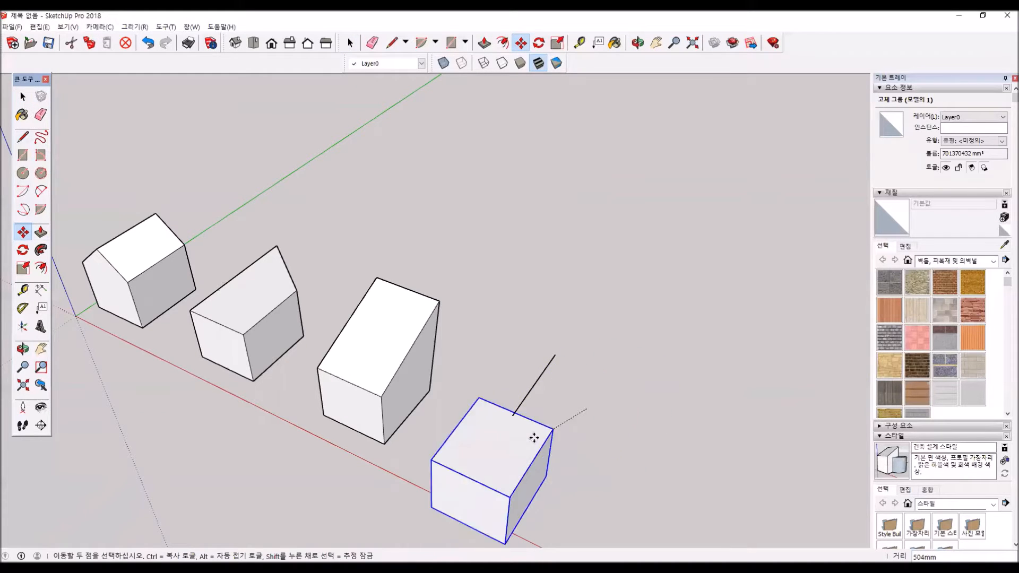
click(587, 409)
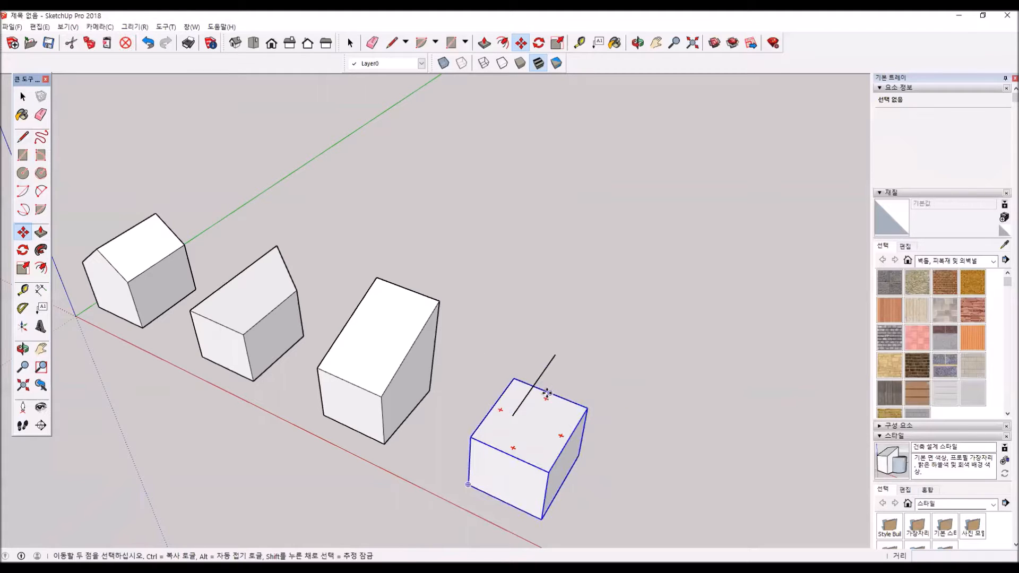
- Open the grouped box for editing, raise its rear top edge about 273 mm, and close the group
middle_drag(583, 478, 582, 359)
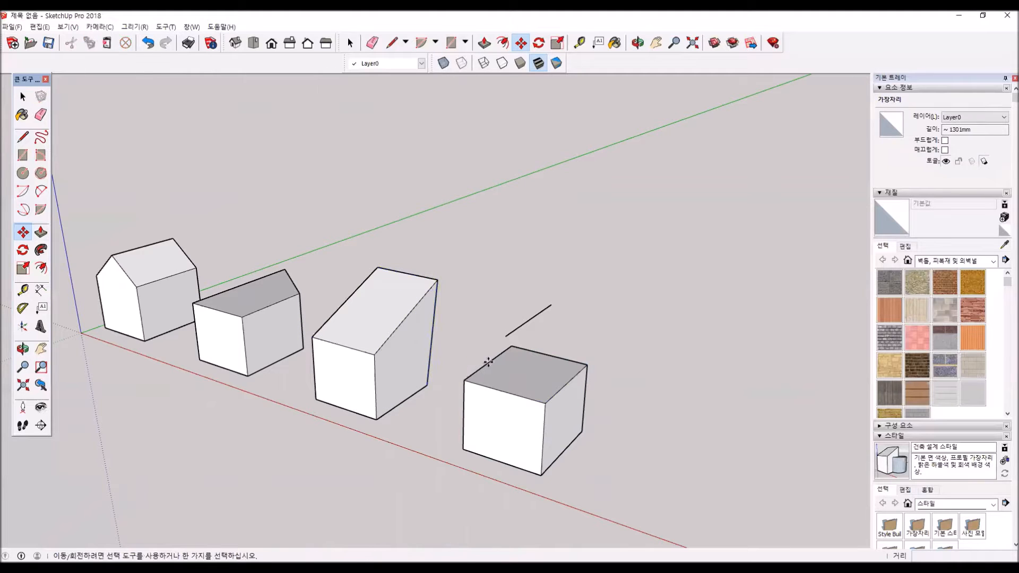
key(space)
double_click(523, 373)
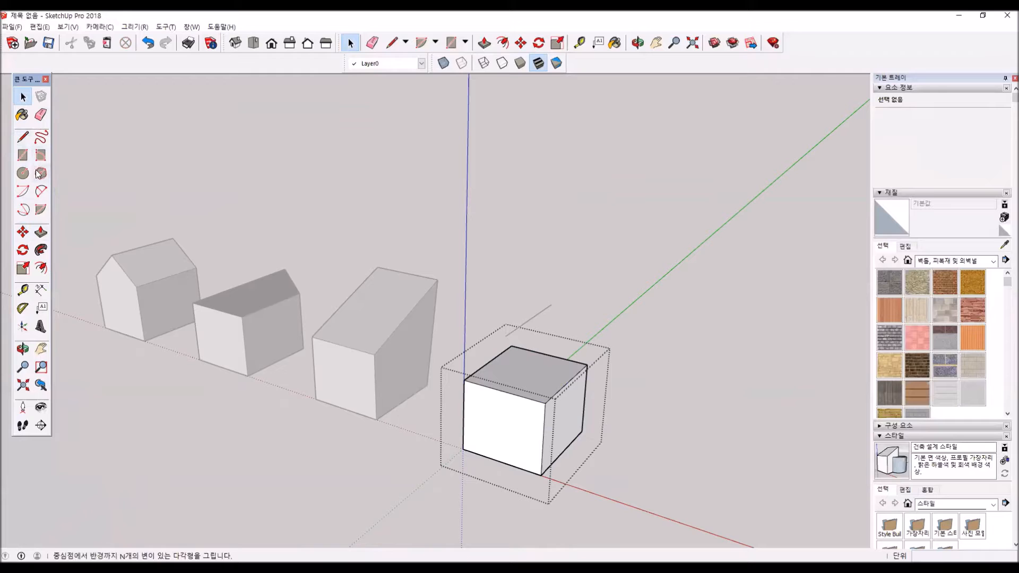
click(23, 232)
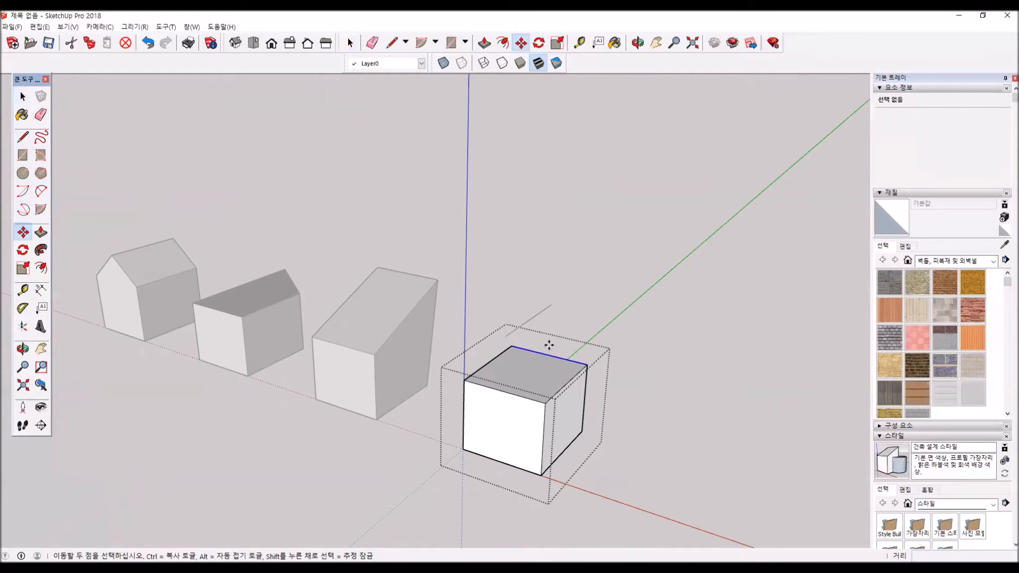
click(548, 355)
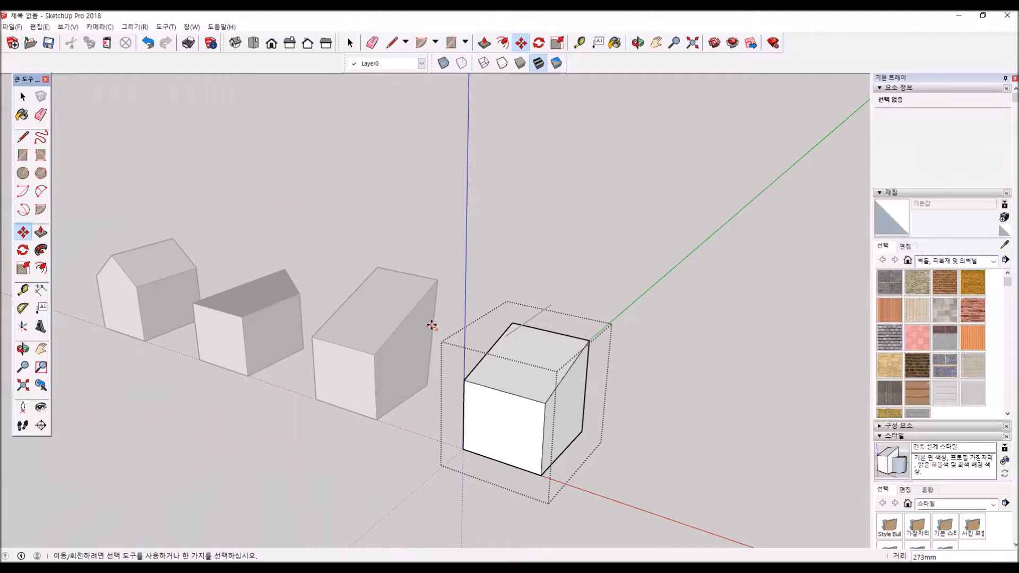
click(23, 96)
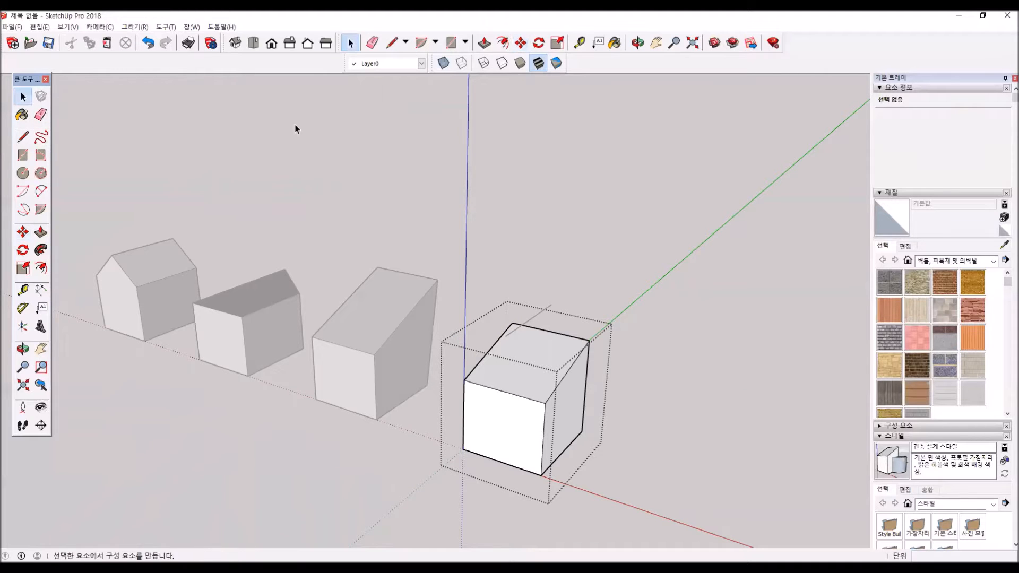
scroll(607, 372, down, 4)
middle_drag(442, 430, 512, 425)
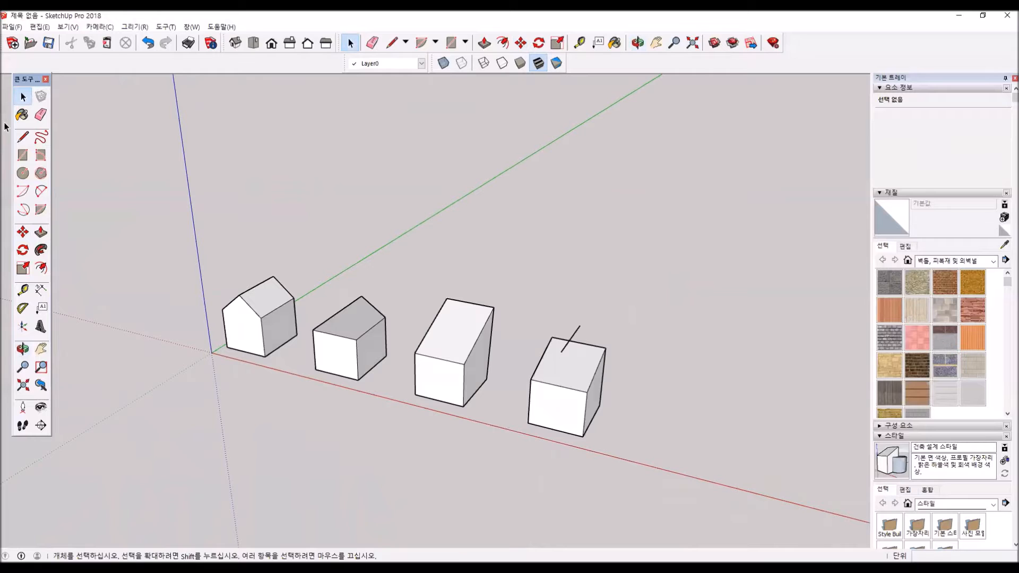
- Erase the loose line floating above the grouped box
click(40, 115)
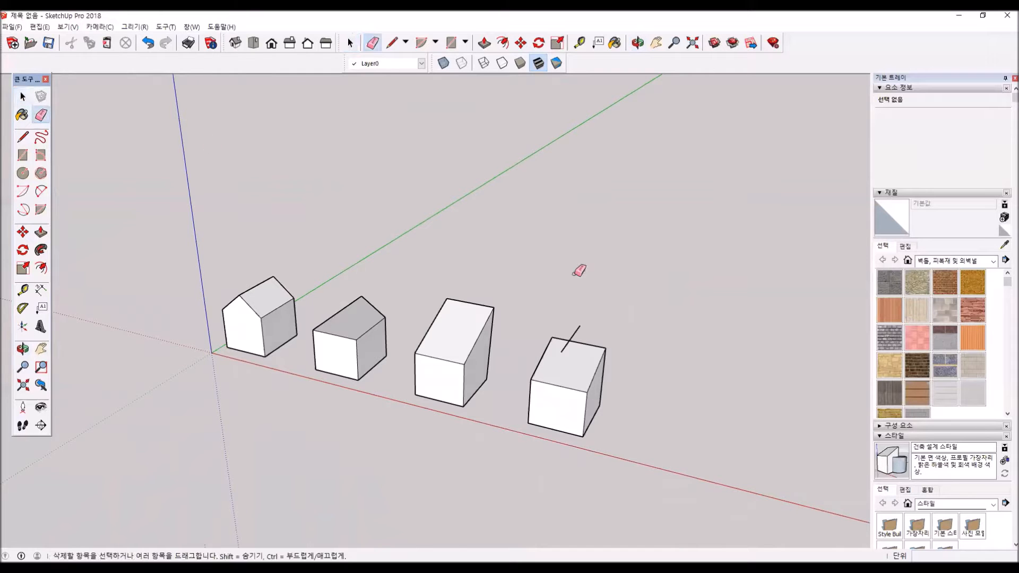
click(580, 323)
mouse_move(520, 408)
middle_down()
mouse_move(448, 318)
mouse_move(405, 487)
mouse_move(264, 419)
mouse_move(484, 473)
mouse_move(504, 452)
middle_up()
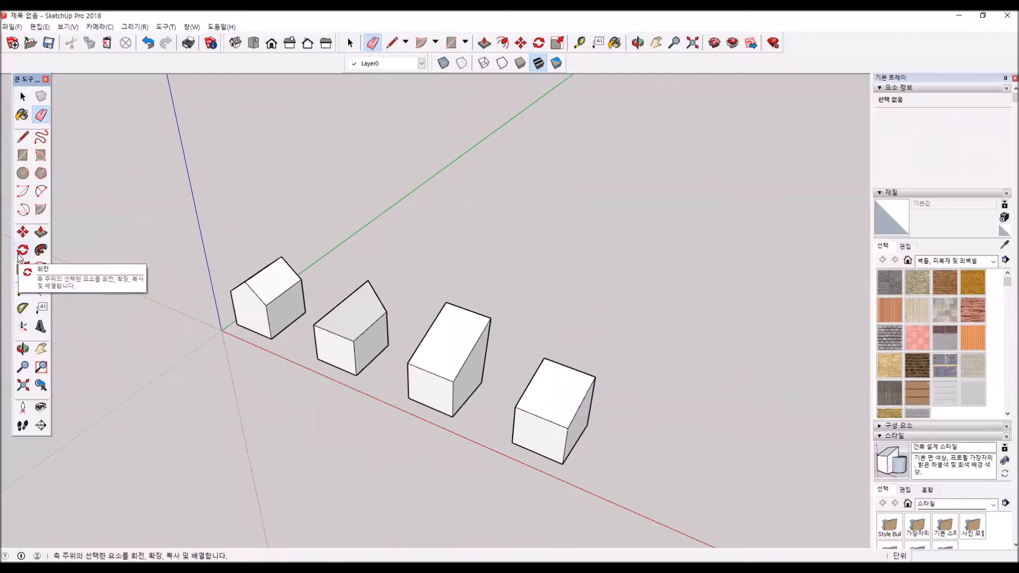
- Select all four boxes and delete them to empty the model
shift+middle_drag(446, 424, 398, 349)
scroll(398, 349, down, 1)
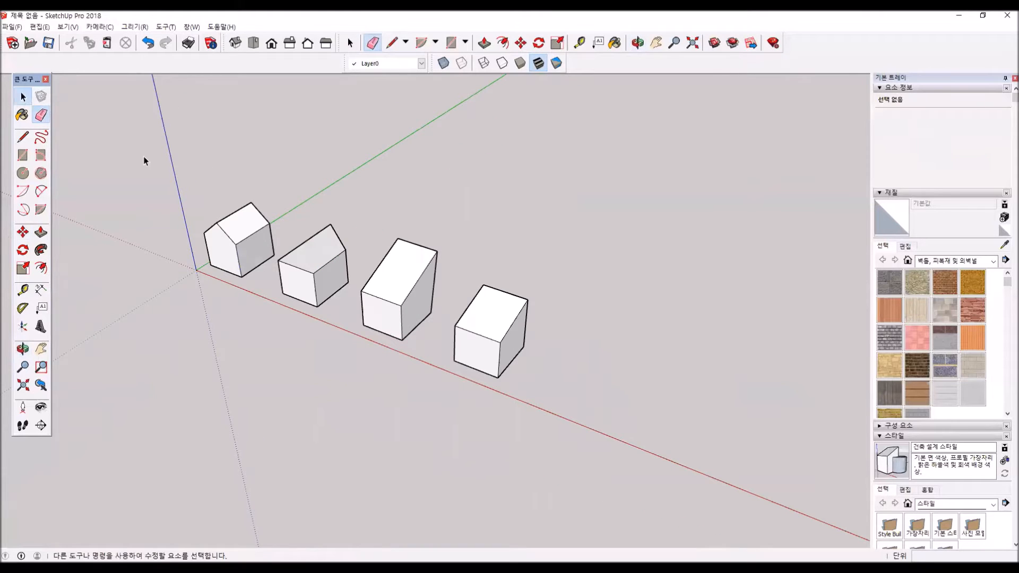
click(23, 96)
drag(110, 135, 118, 137)
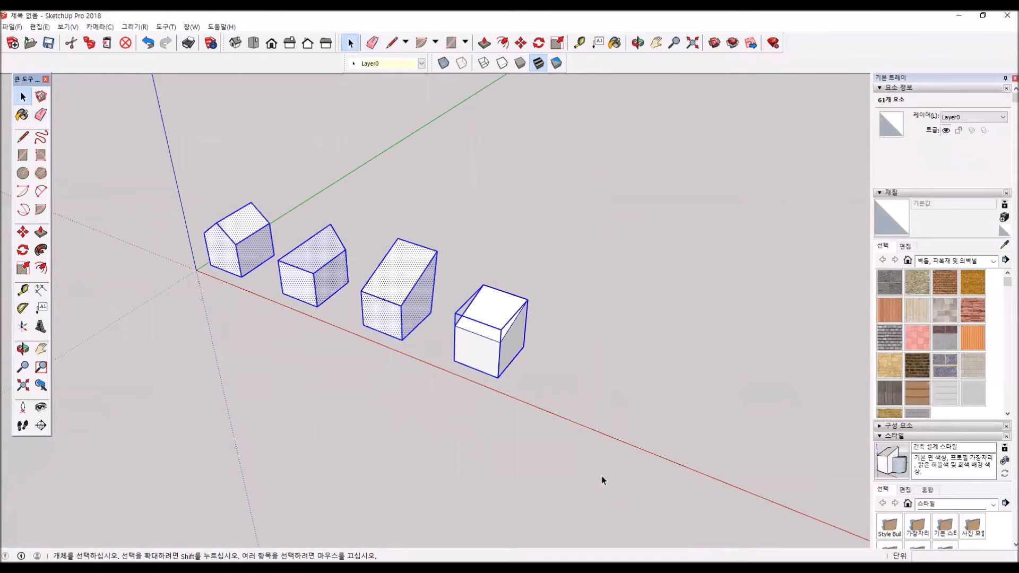
key(Delete)
- Draw a circle with a radius of about 500 mm on the ground between the red and green axes
click(22, 173)
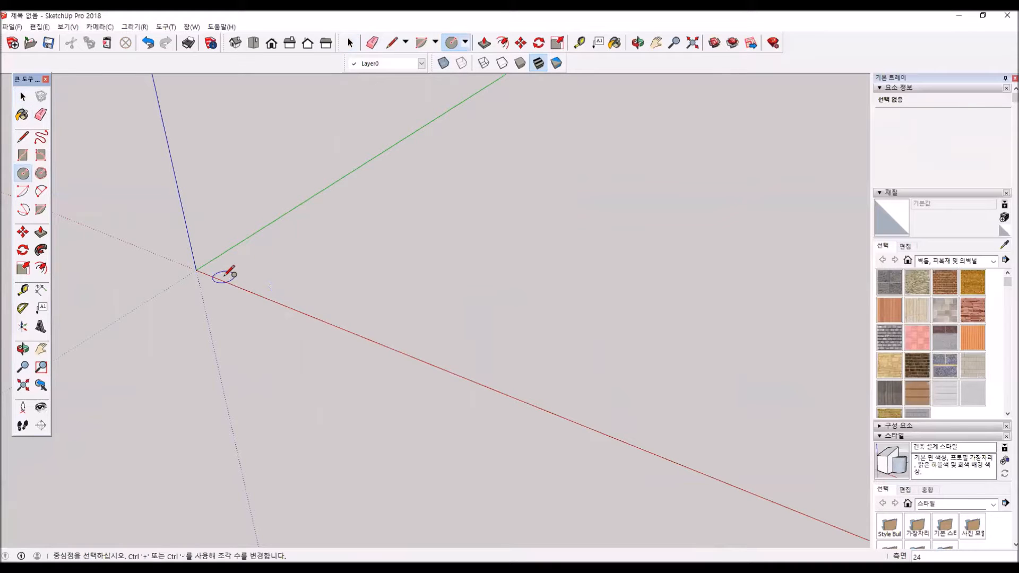
click(312, 250)
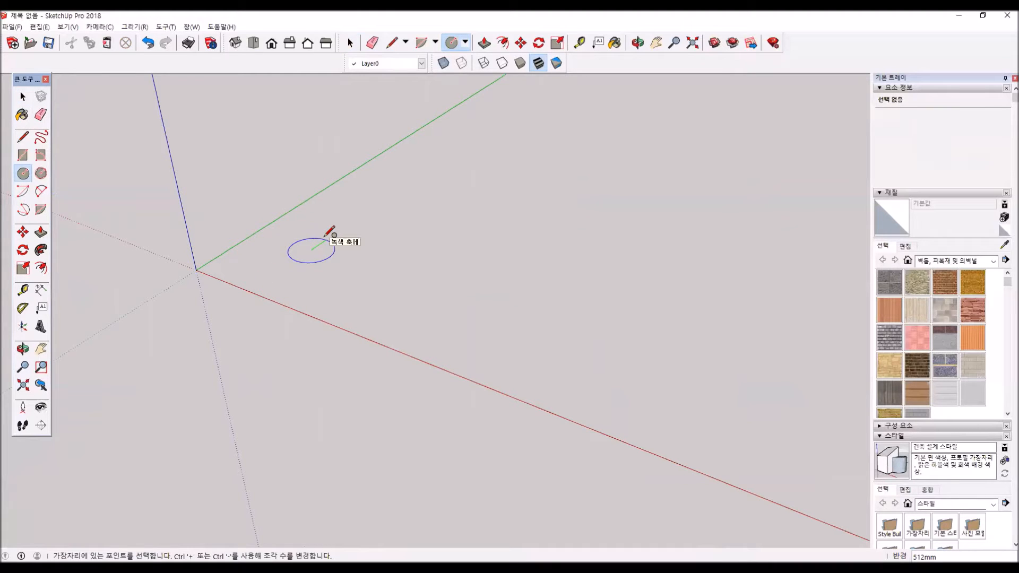
click(329, 232)
middle_drag(223, 278, 324, 345)
scroll(325, 345, up, 3)
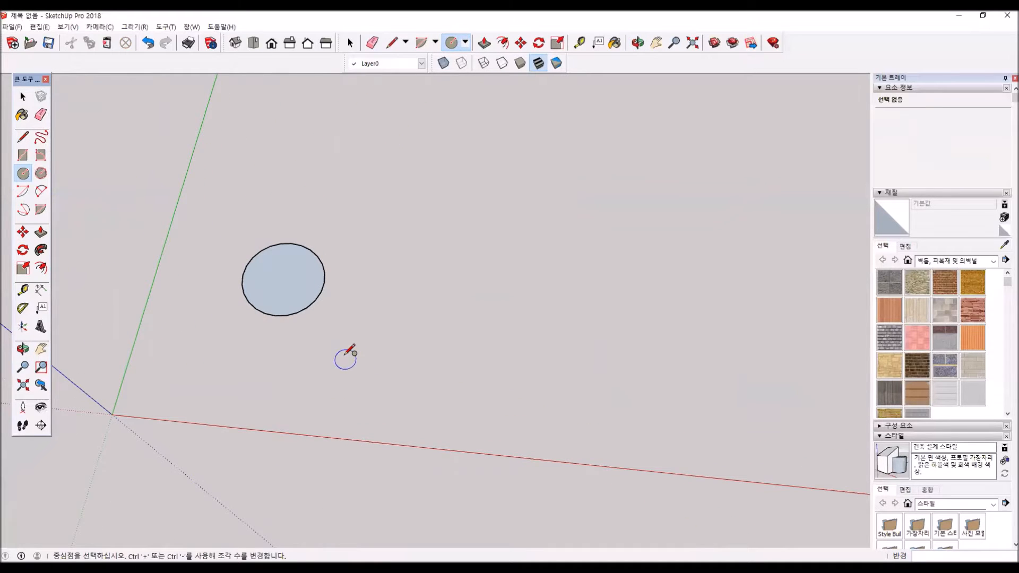
mouse_move(317, 332)
middle_down()
mouse_move(343, 368)
mouse_move(324, 345)
middle_up()
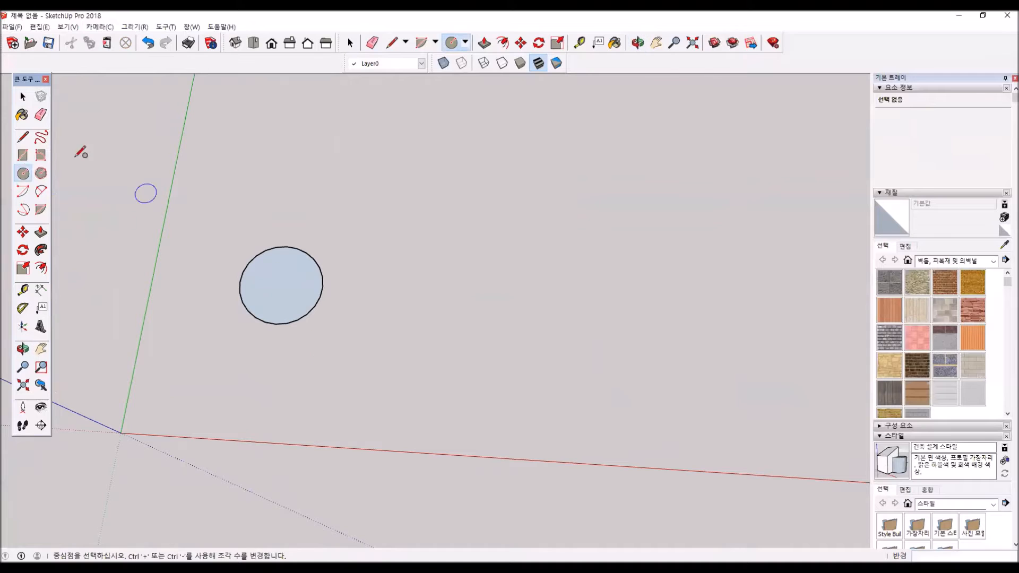
- Select the whole circle and rotate it 45 degrees in the ground plane around a point outside it
click(22, 250)
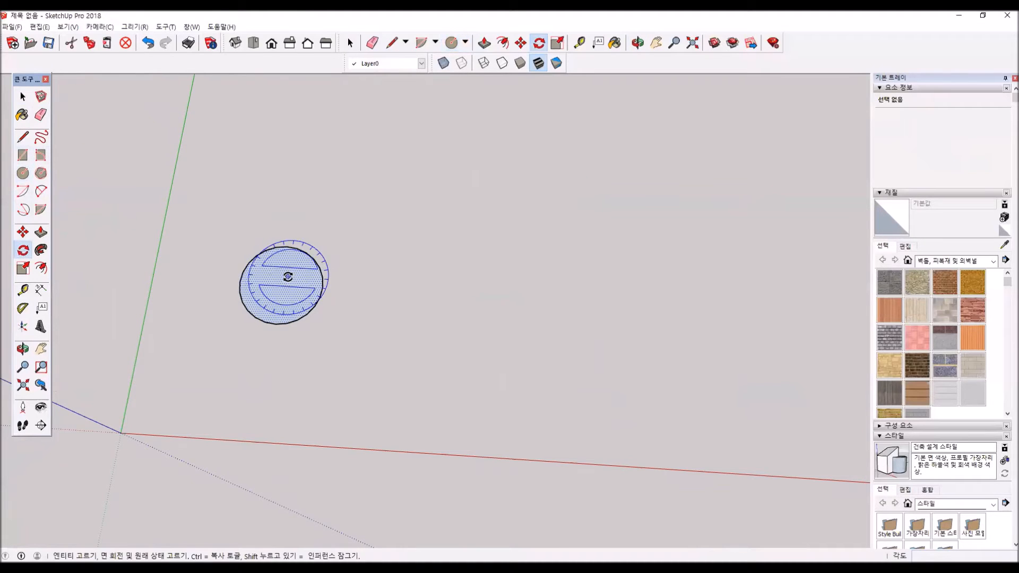
key(space)
double_click(282, 279)
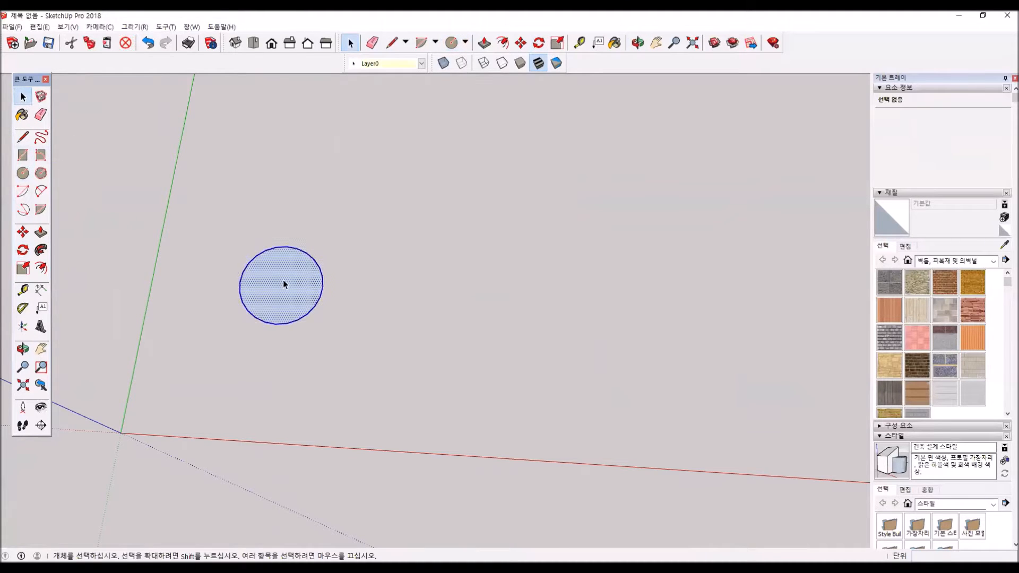
click(23, 250)
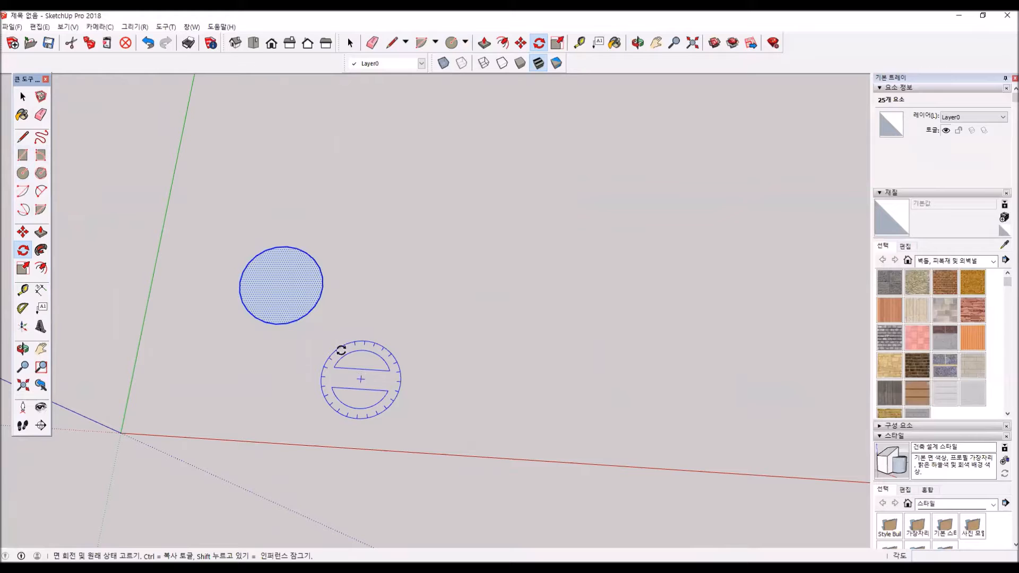
click(361, 379)
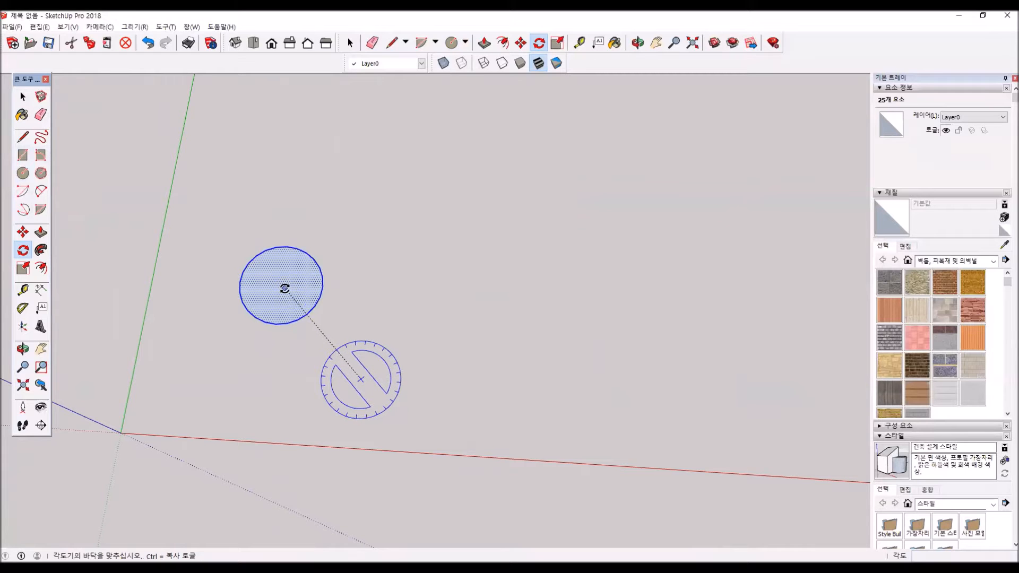
click(285, 289)
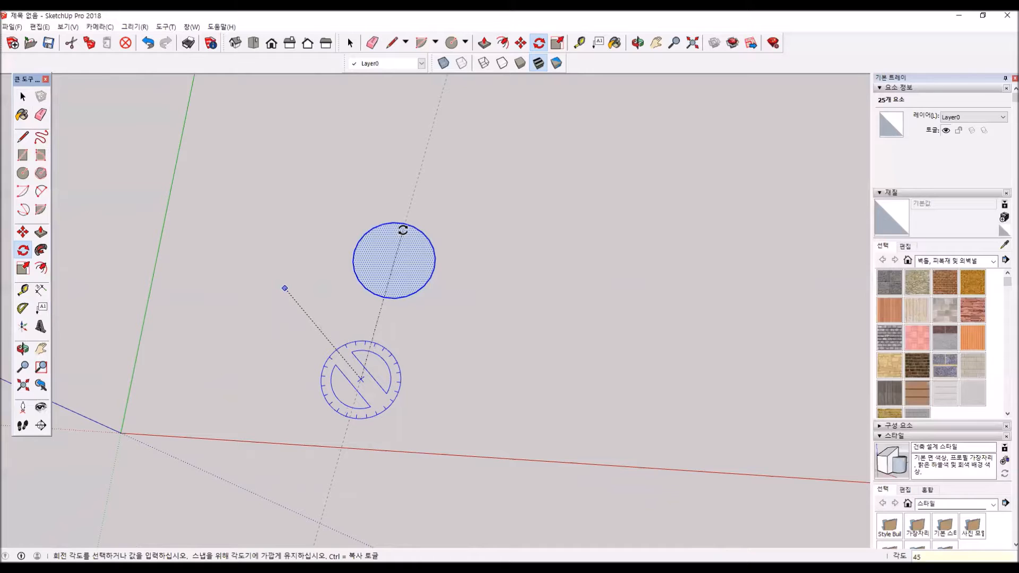
key(Return)
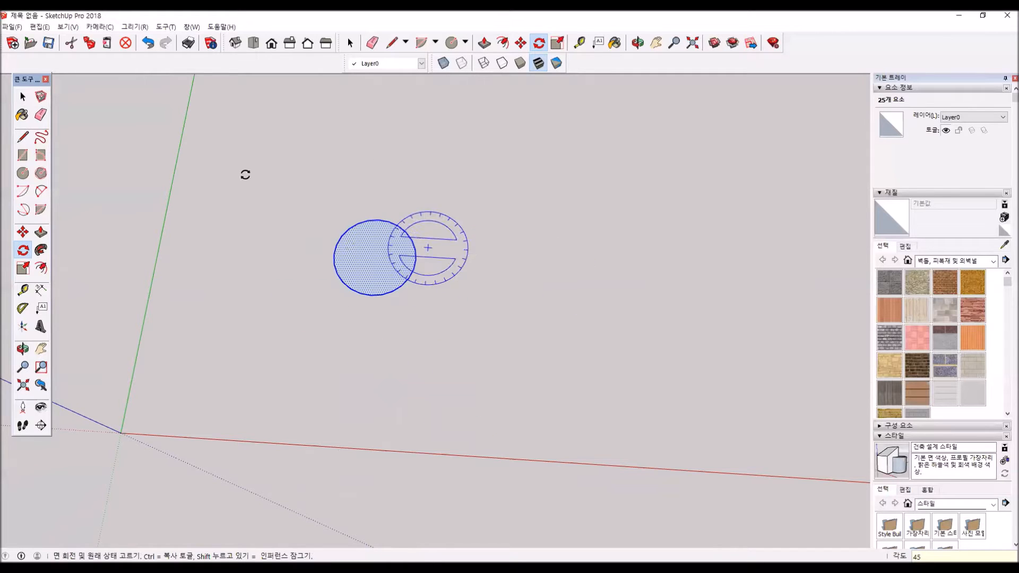
key(space)
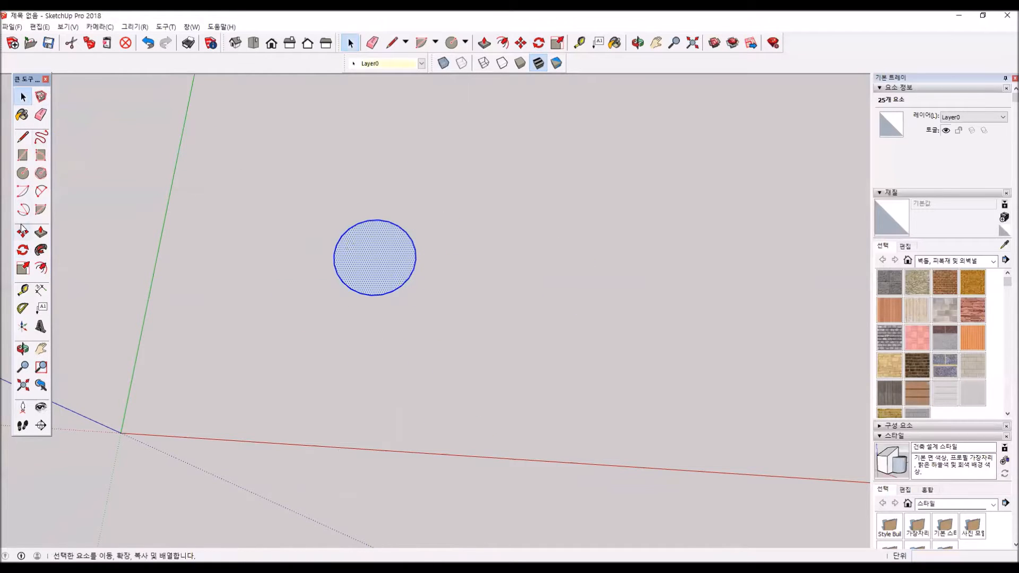
- Rotate a copy of the circle 45 degrees around a point below it and repeat it as a four-copy array
click(21, 251)
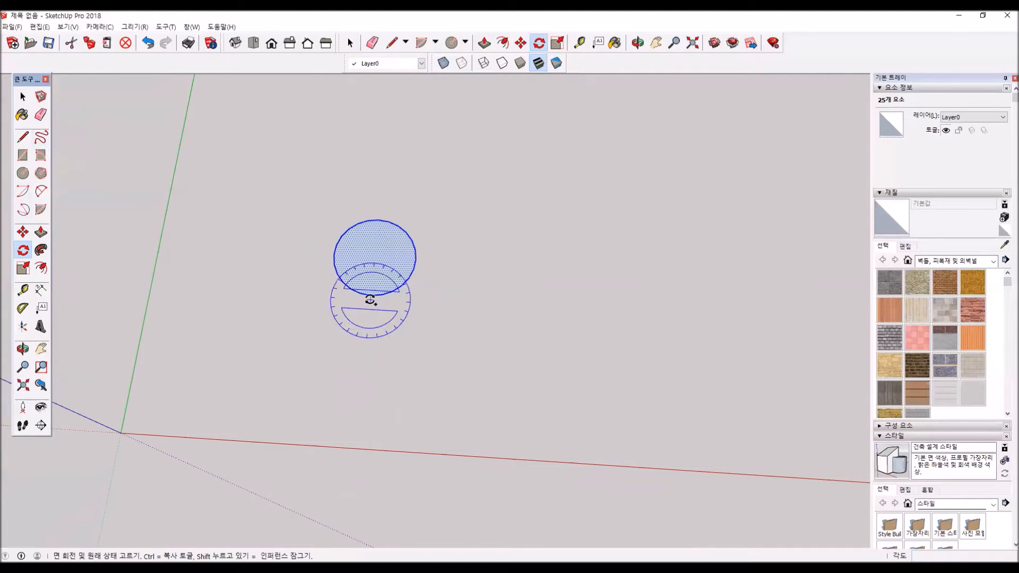
drag(367, 384, 377, 258)
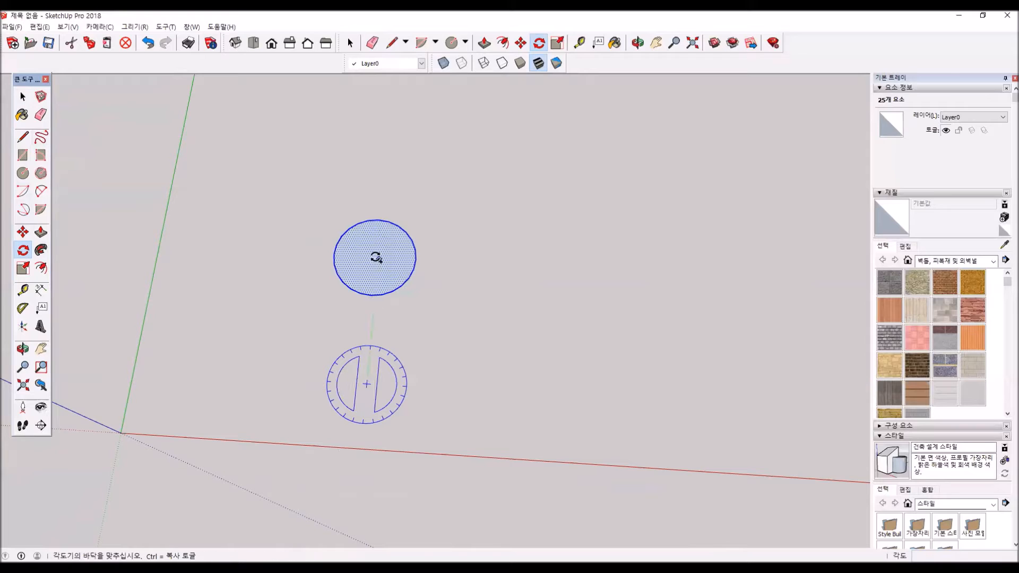
click(378, 257)
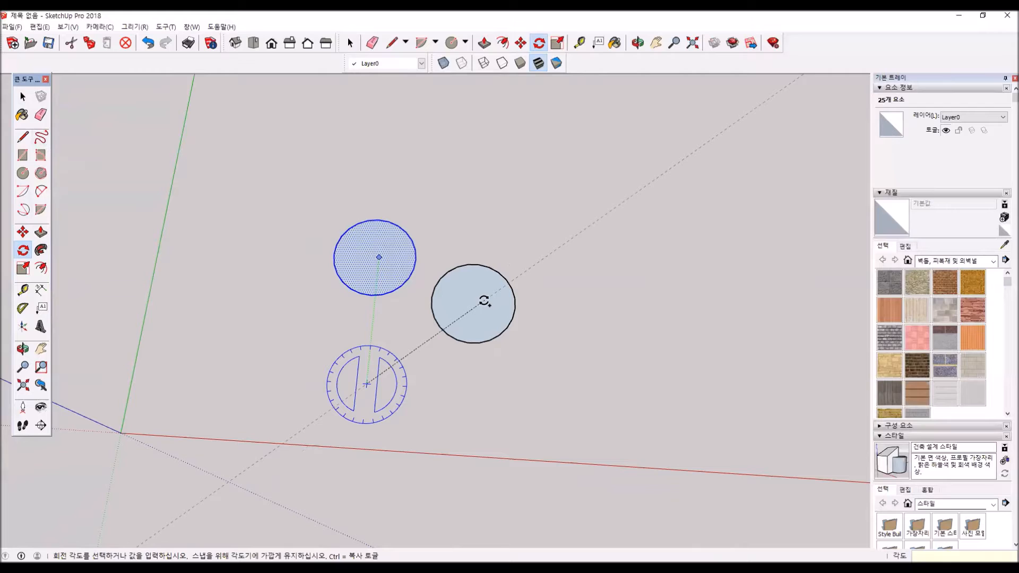
key(Return)
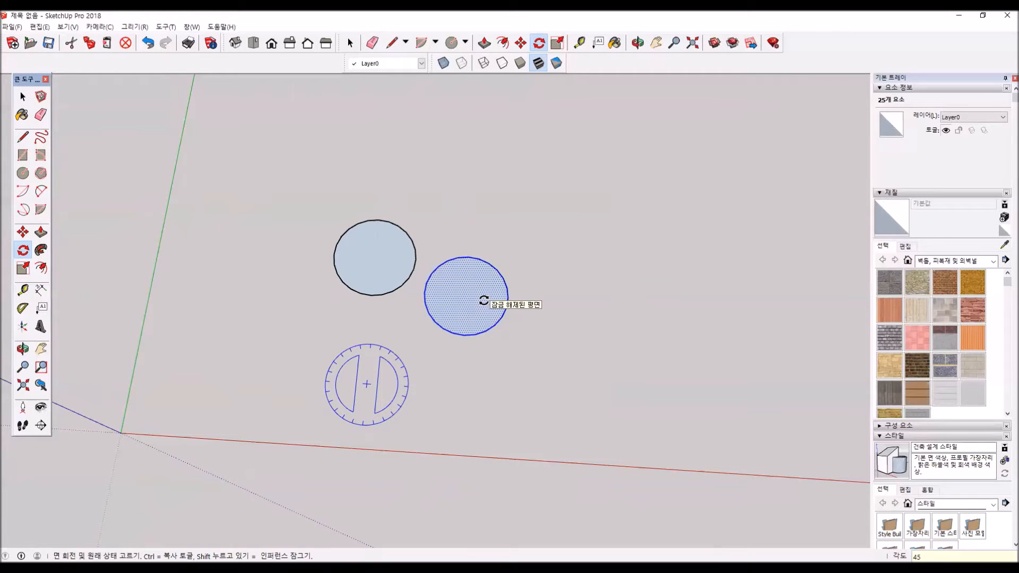
text(*4)
key(Return)
scroll(522, 305, down, 1)
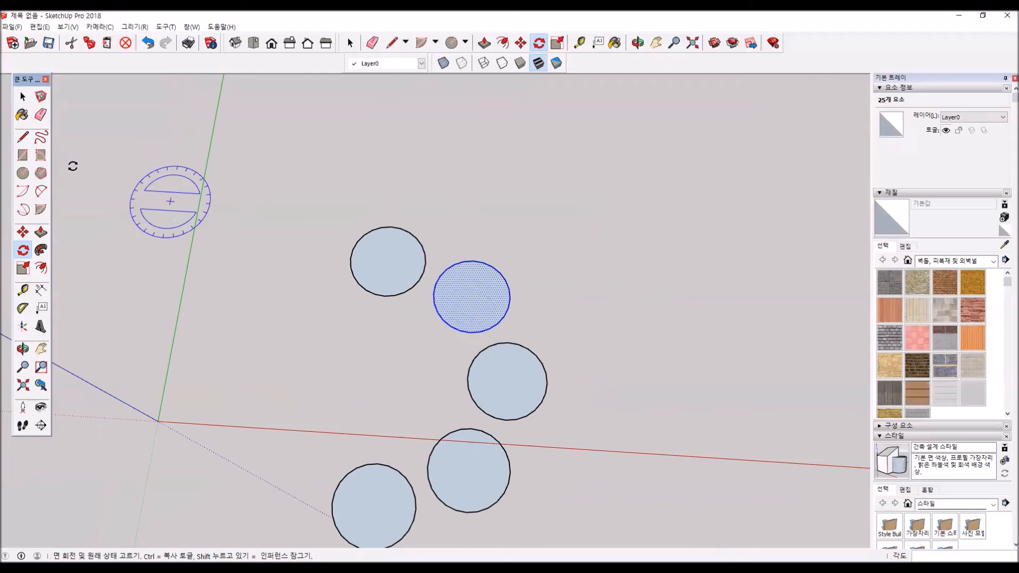
- Push/Pull the first copied circle upward about 776 mm into a cylinder
click(41, 232)
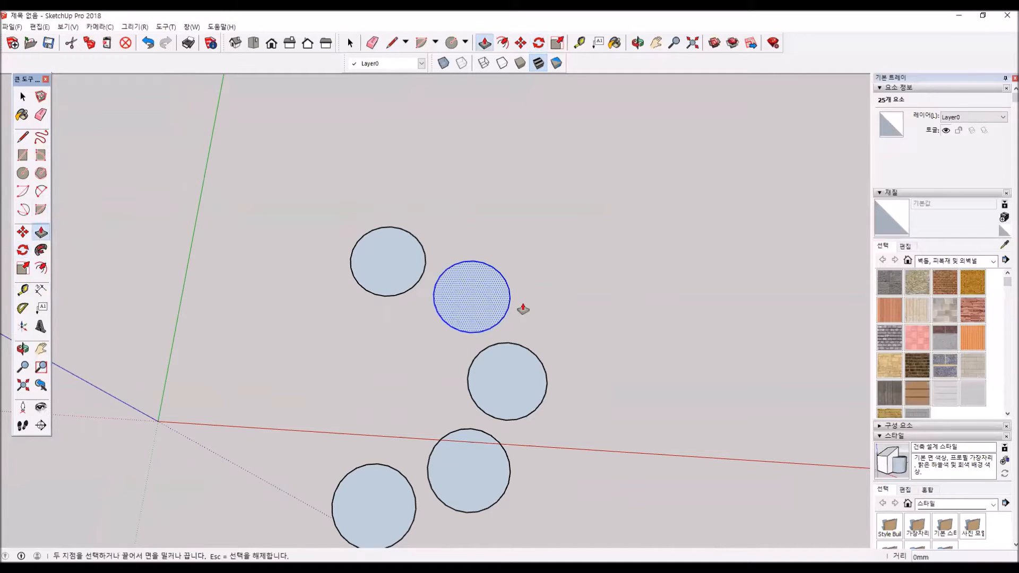
click(482, 291)
middle_drag(508, 317, 588, 139)
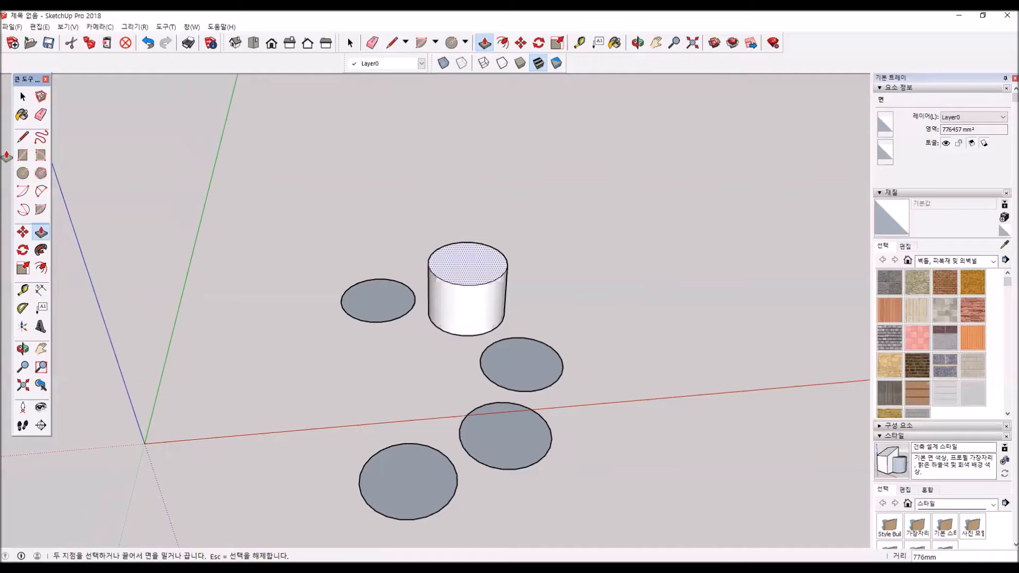
- Select the cylinder's top face with its edge and rotate it roughly a quarter turn about its centre to twist the sides
click(23, 97)
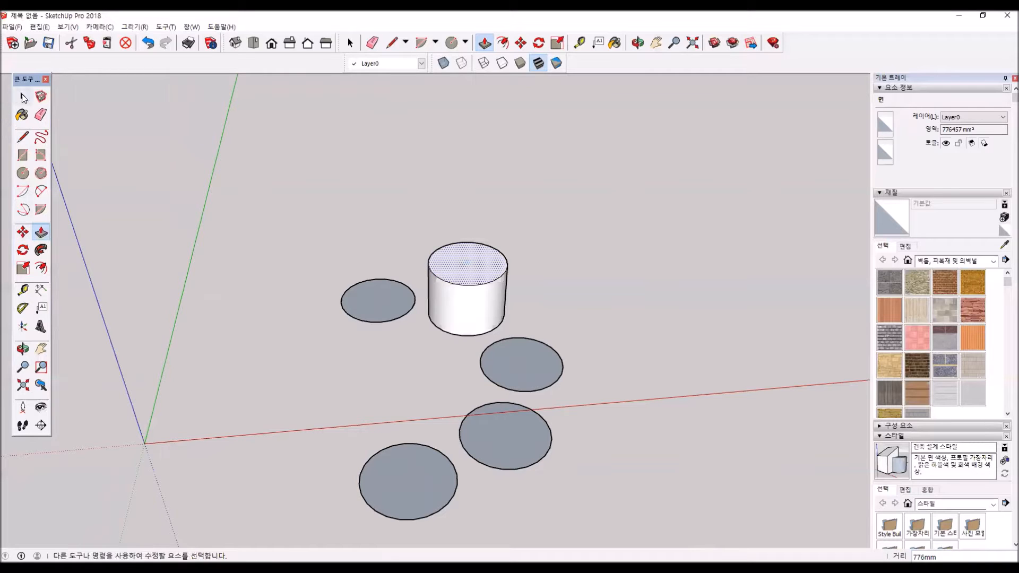
double_click(462, 270)
key(q)
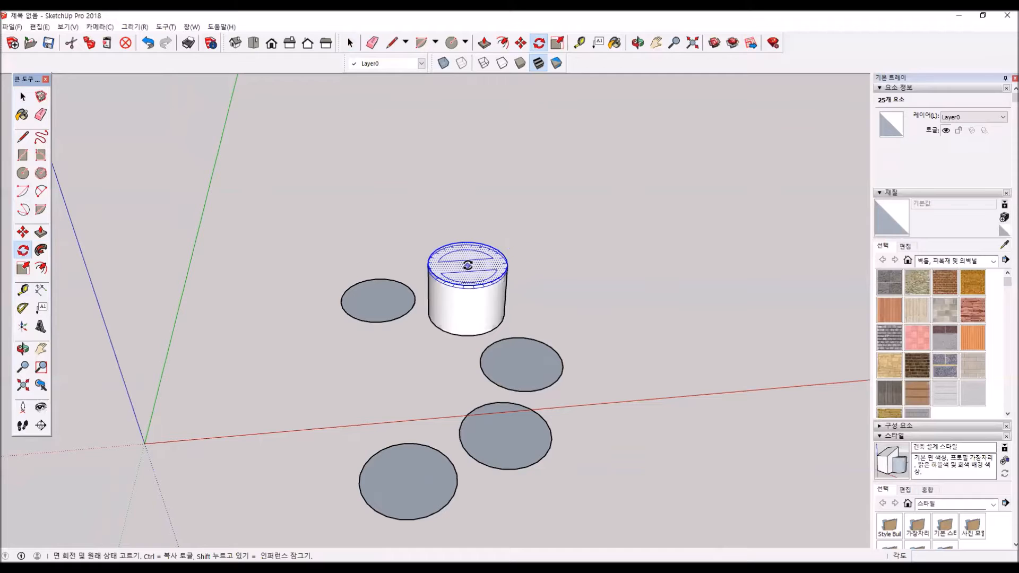
click(467, 265)
click(511, 266)
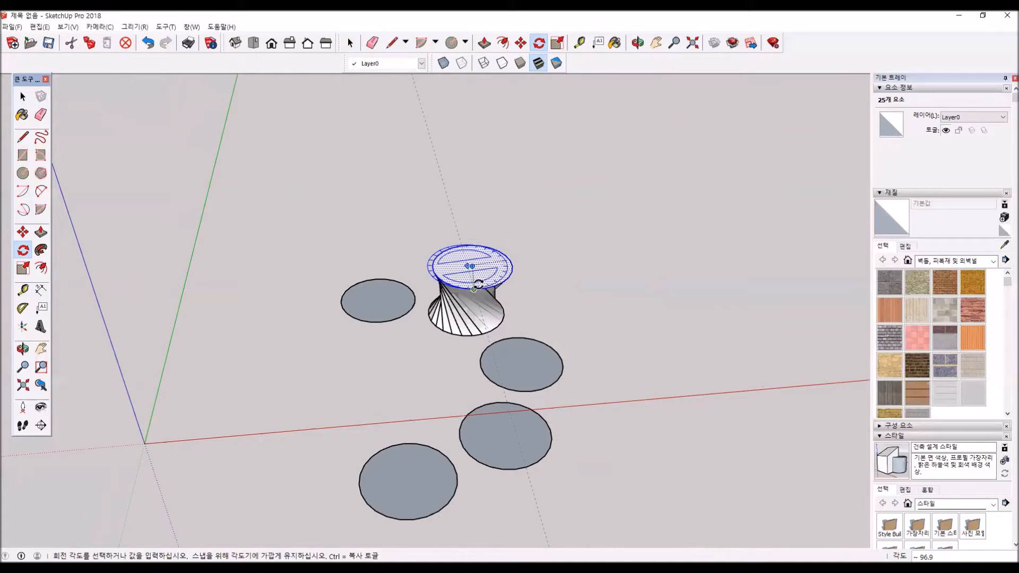
click(484, 281)
middle_drag(413, 343, 658, 207)
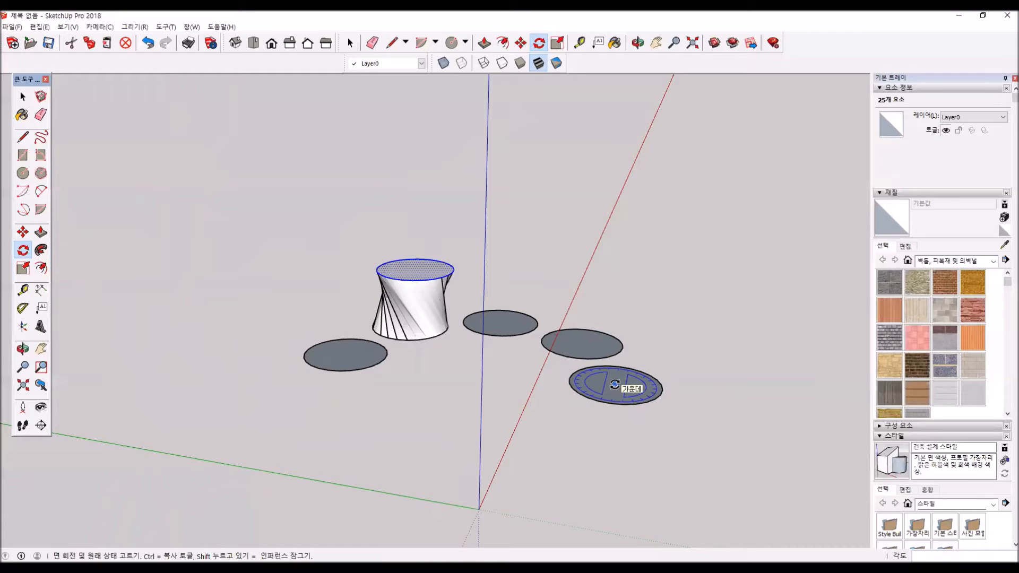
key(Right)
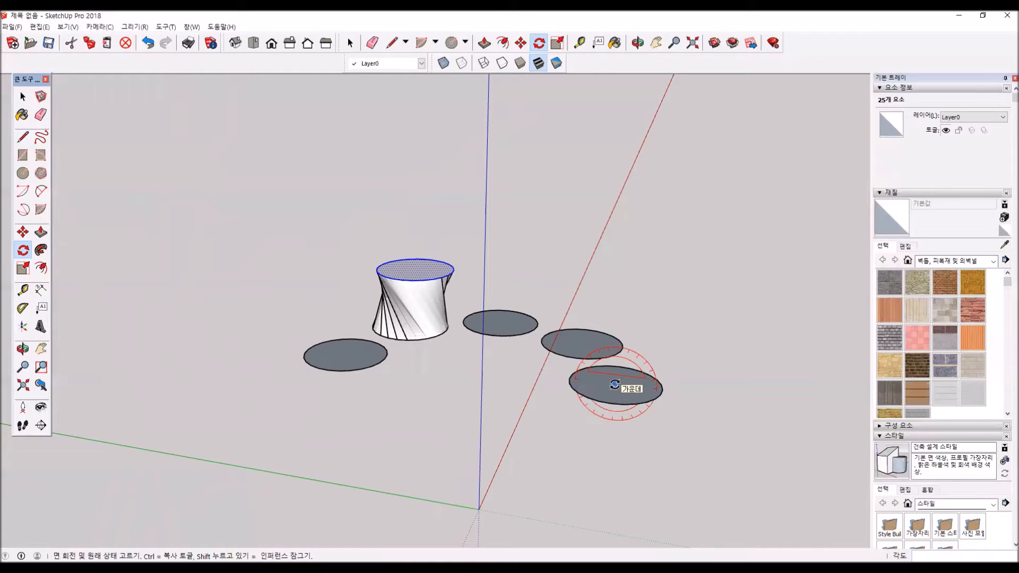
click(614, 384)
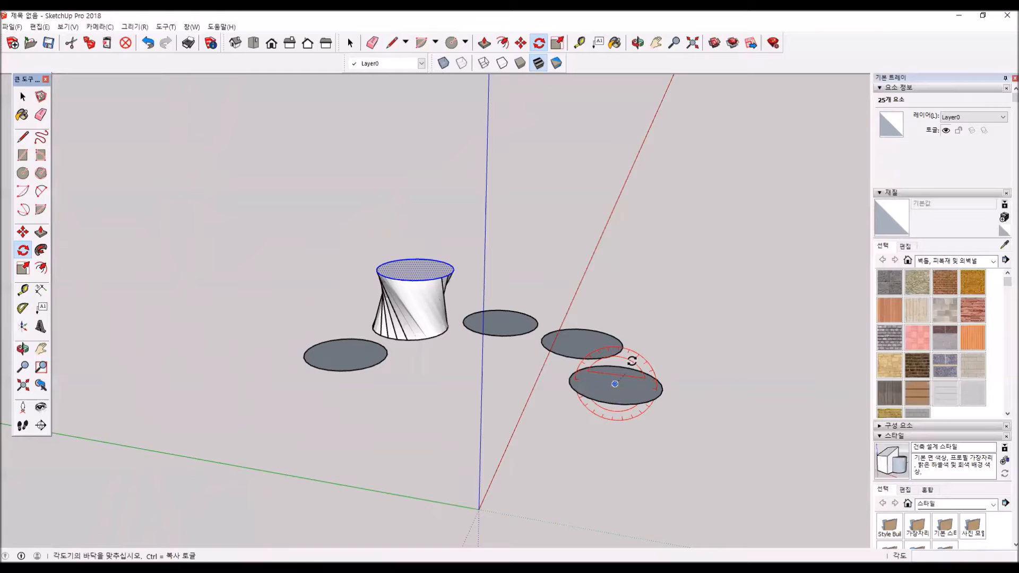
click(631, 369)
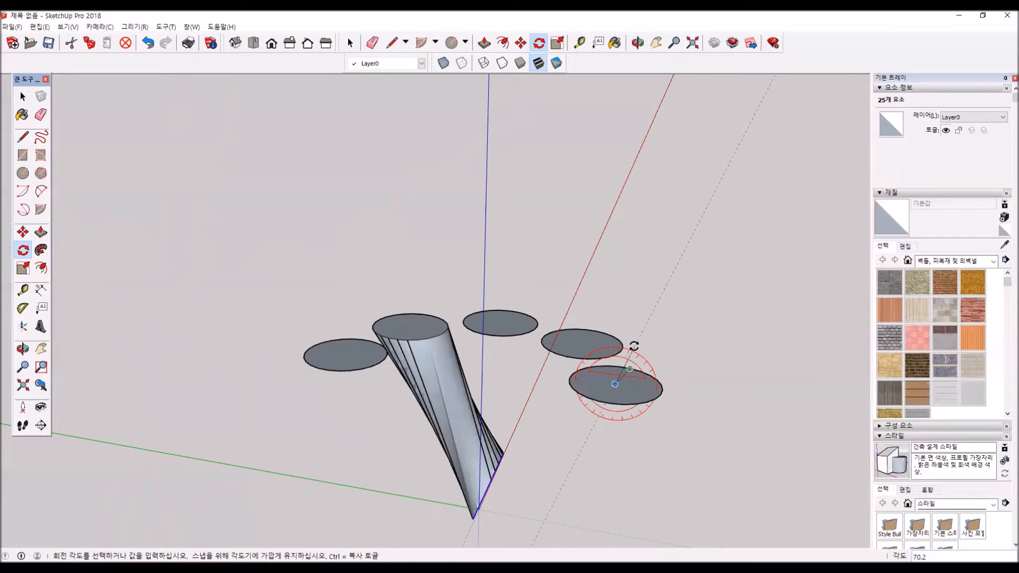
key(a)
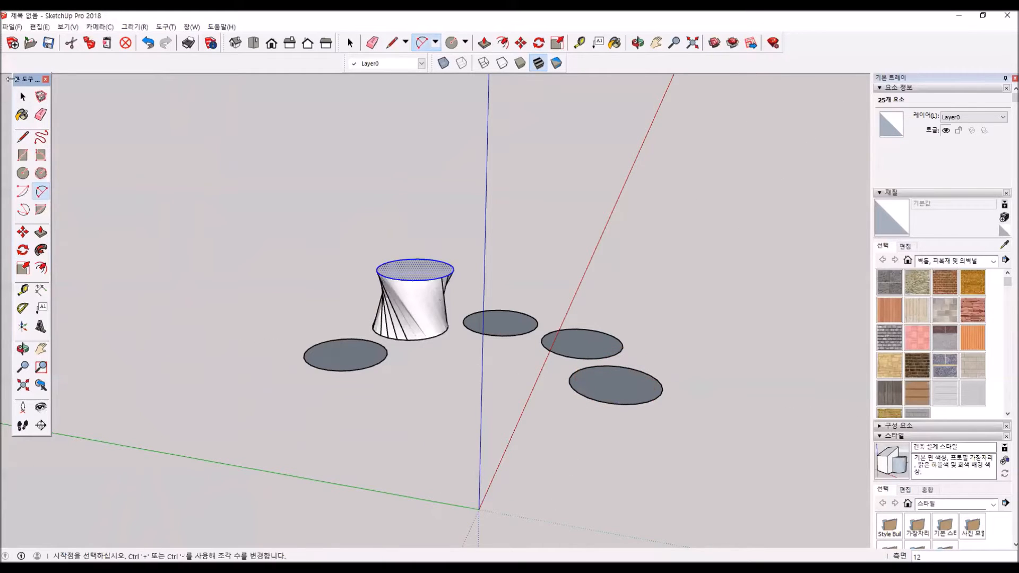
- Stand the last circle of the array upright by rotating it 90 degrees about its centre, locked to the red axis
click(23, 97)
click(630, 387)
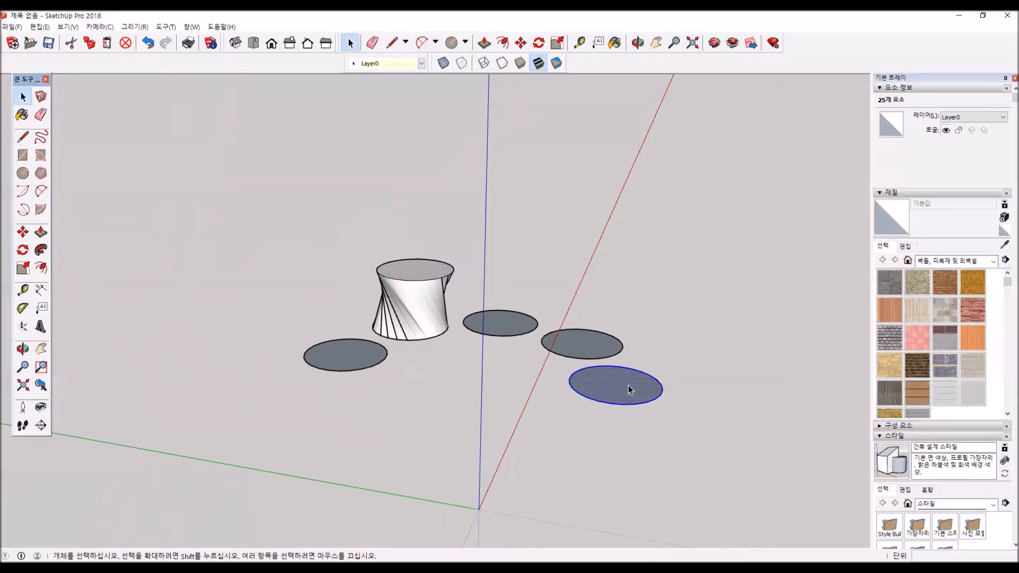
click(23, 249)
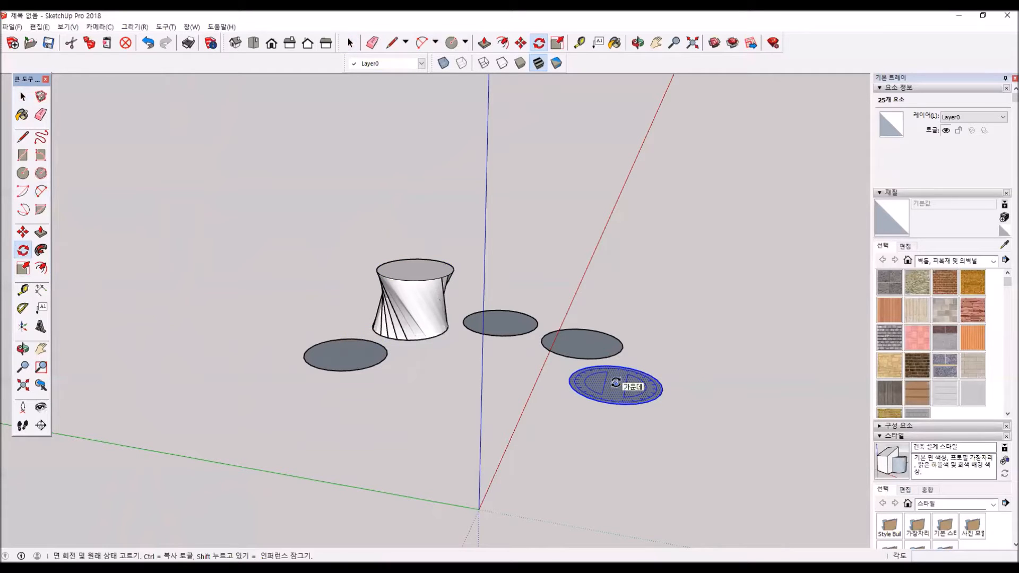
key(Right)
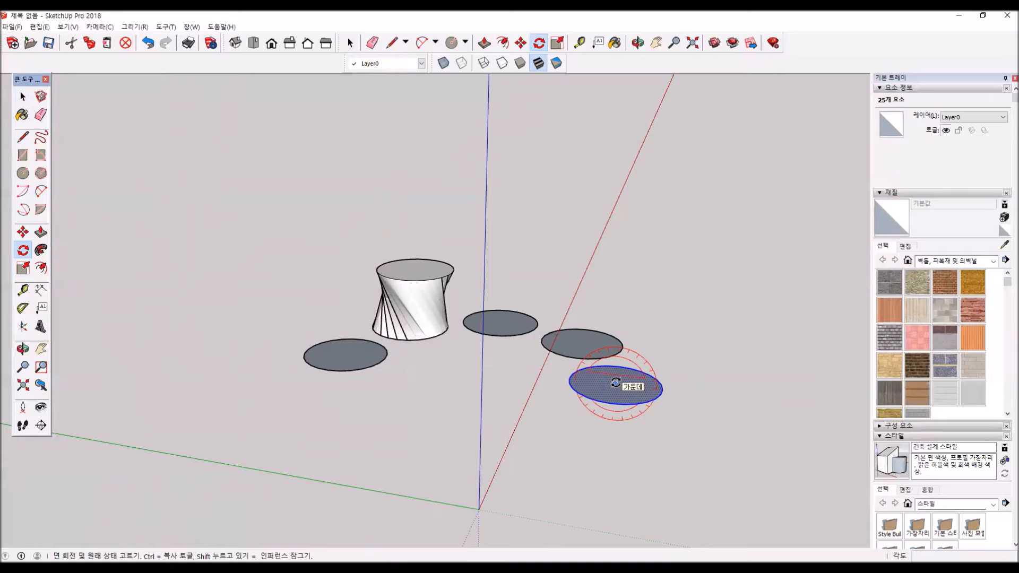
click(615, 382)
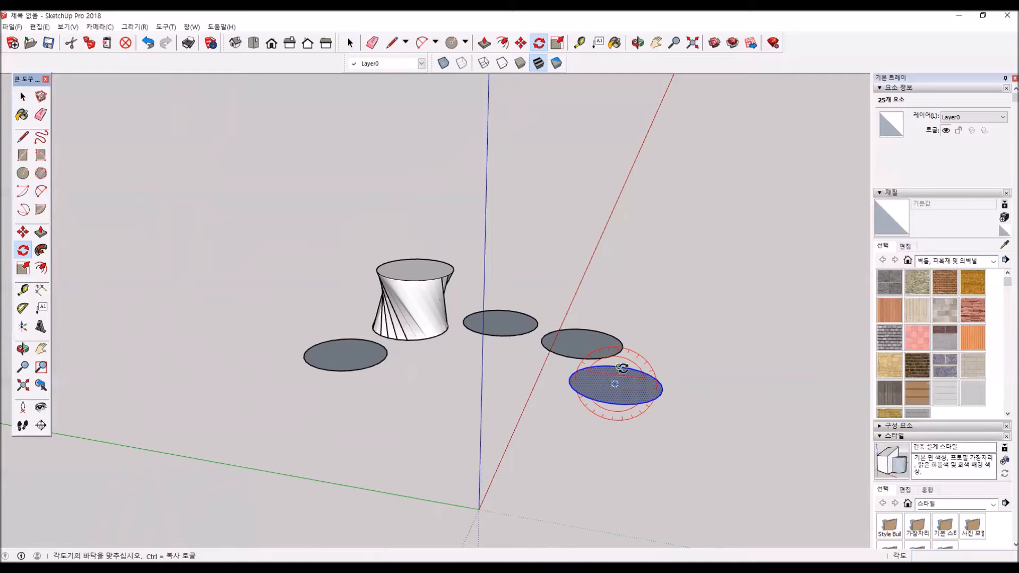
click(637, 366)
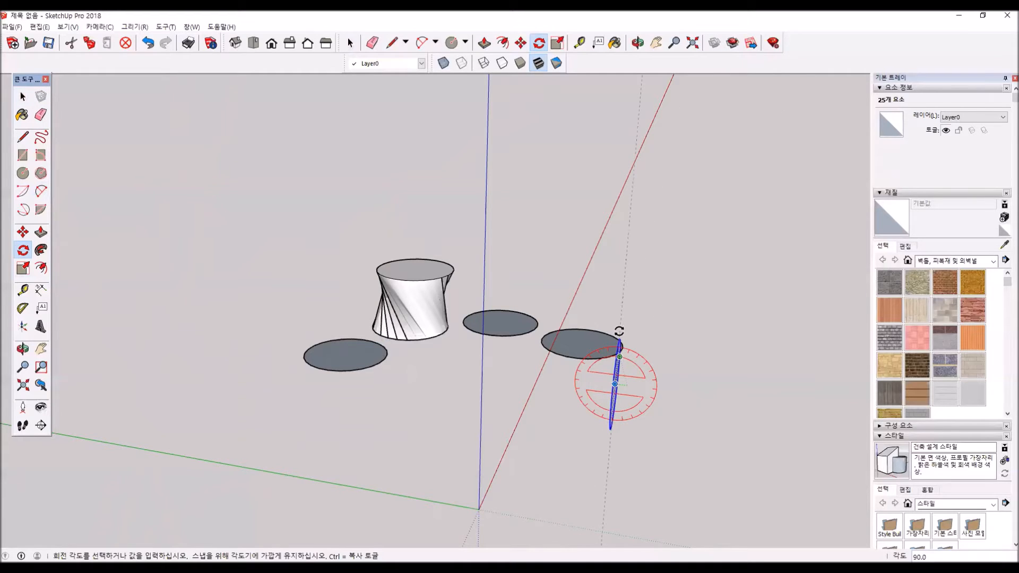
text(90)
key(Return)
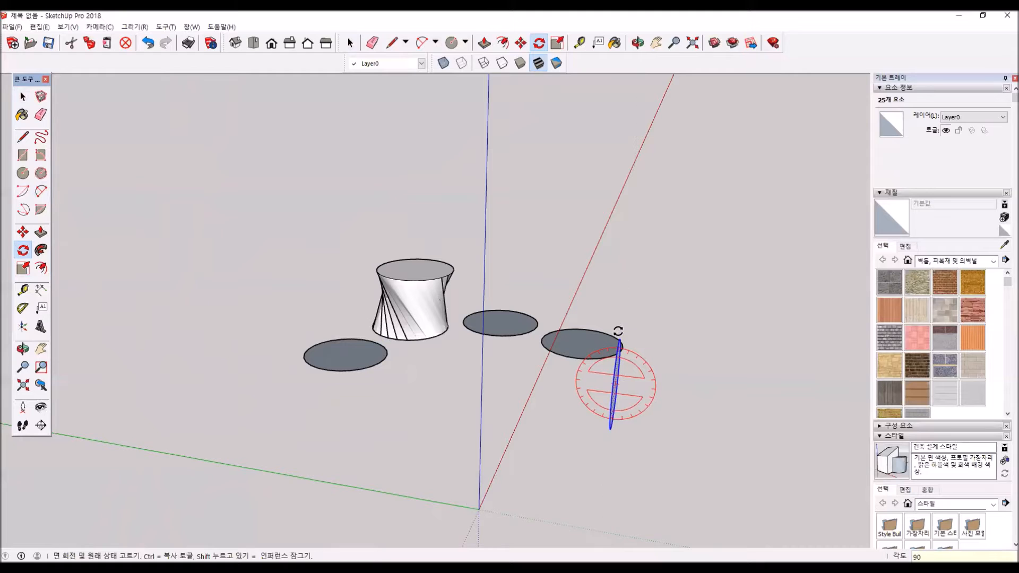
- Move the flat circle nearest the upright circle about 1203 mm so that the two intersect
middle_drag(551, 399, 716, 412)
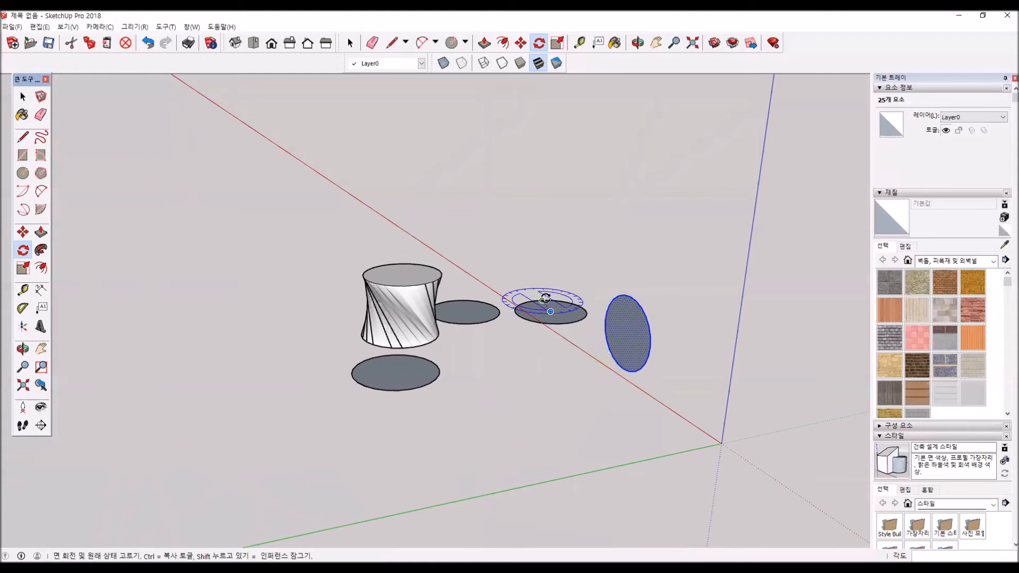
click(24, 97)
click(556, 315)
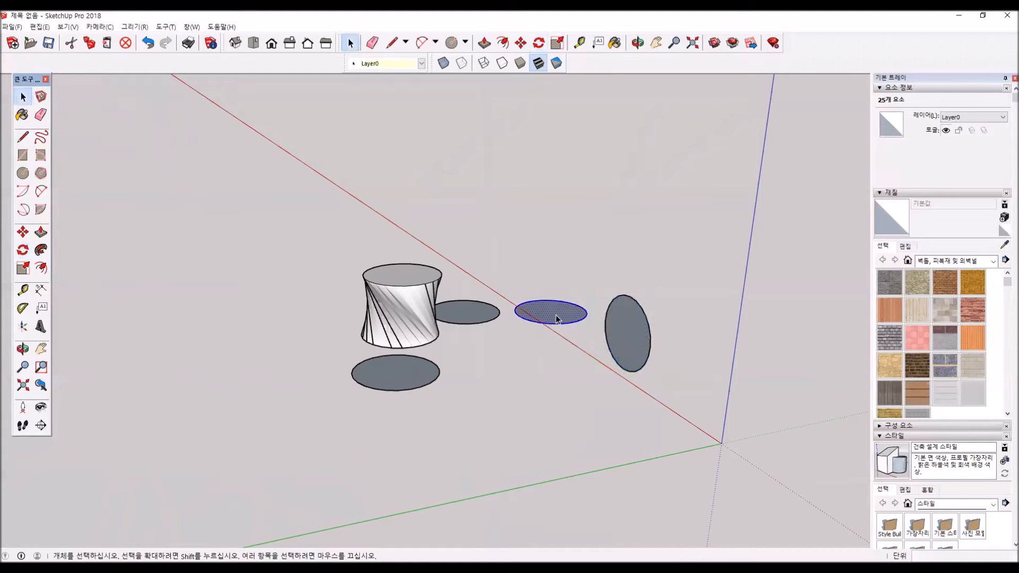
key(m)
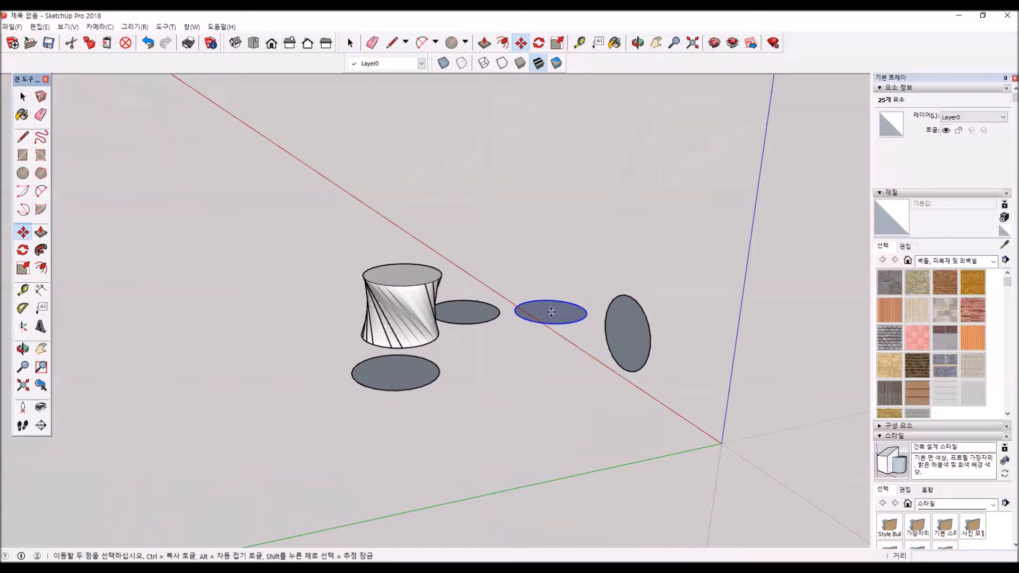
scroll(561, 312, up, 3)
middle_drag(560, 313, 507, 414)
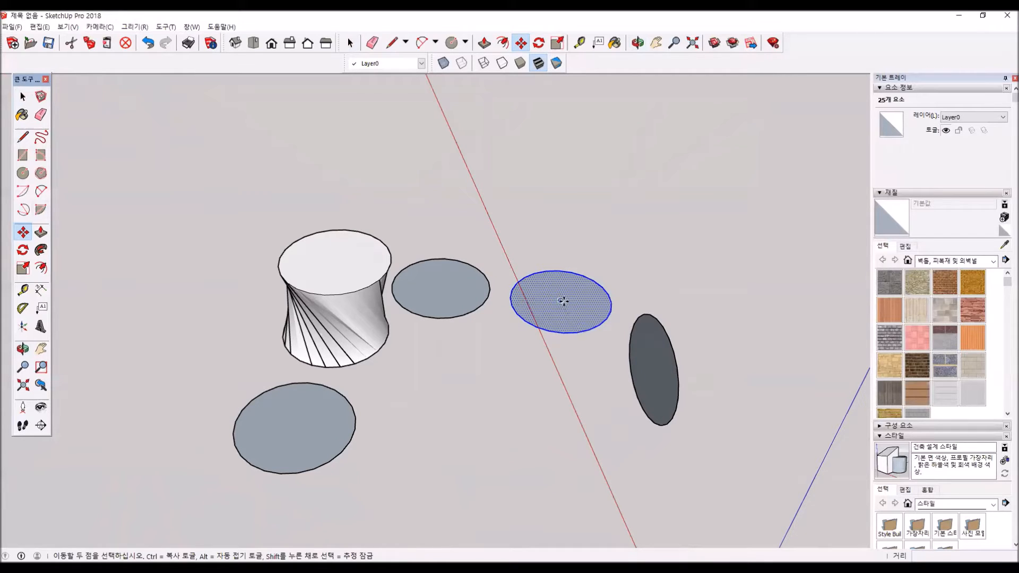
click(584, 332)
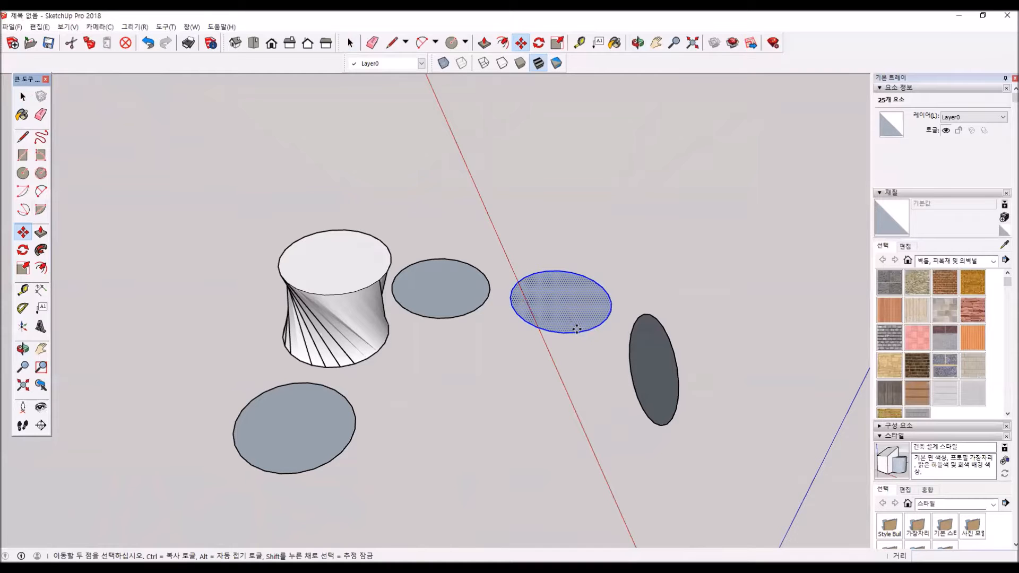
click(676, 409)
- Try Follow Me on the flat circle that crosses the upright one, and undo the result
middle_drag(719, 448, 526, 432)
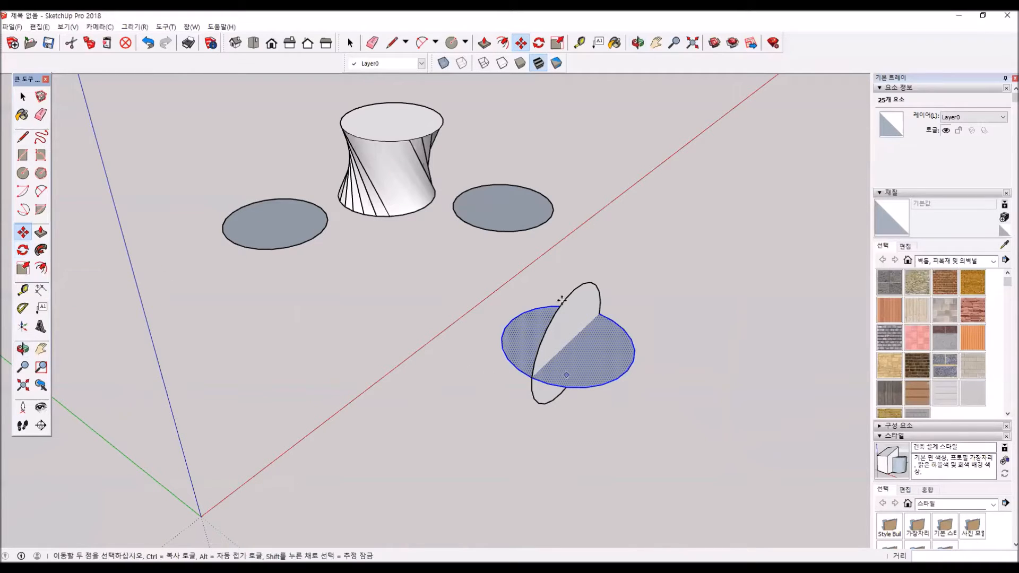
click(610, 382)
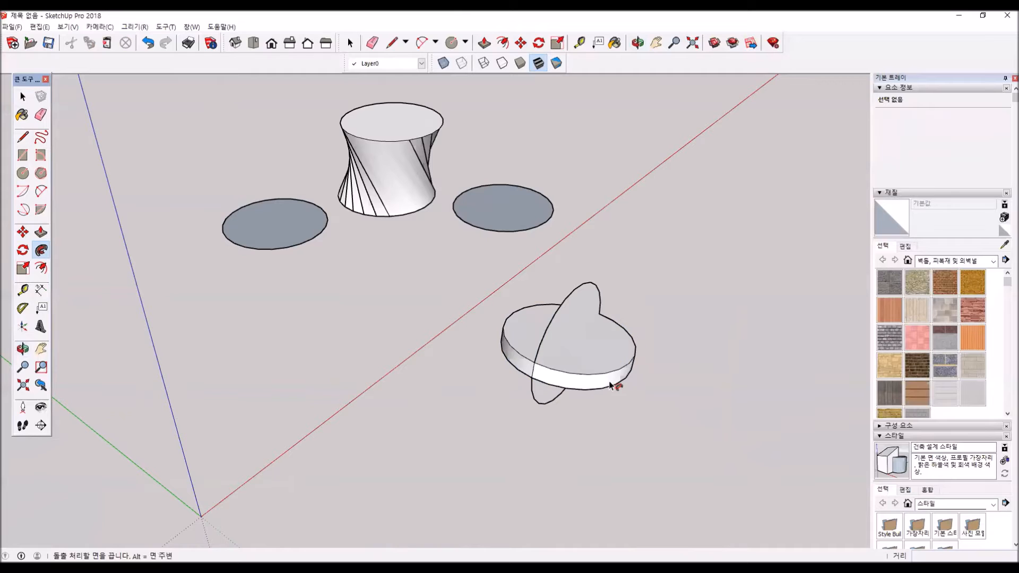
key(ctrl+z)
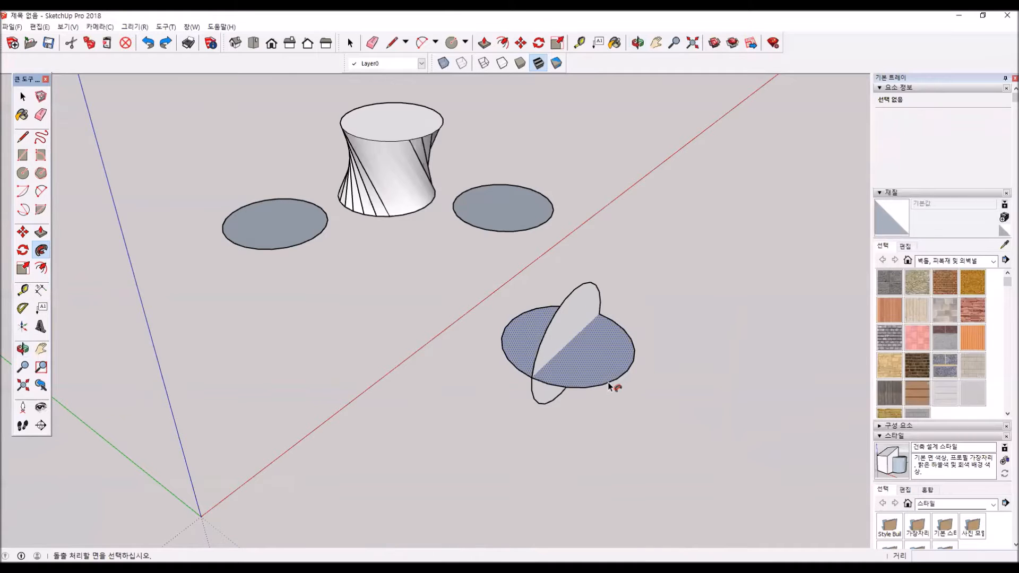
- Select both arcs of the flat circle's edge as the path and sweep the upright circle along it with Follow Me into a sphere
click(22, 97)
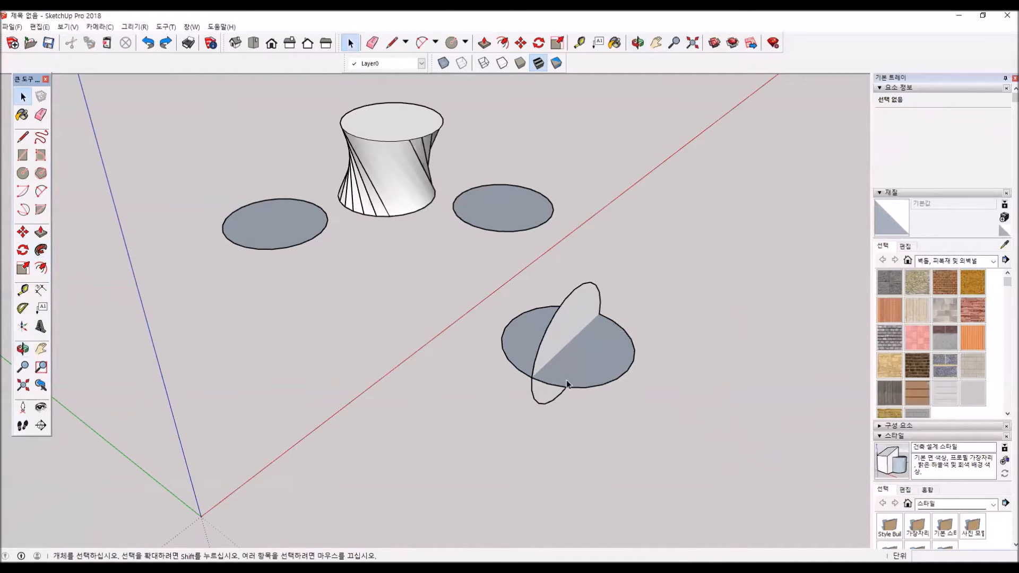
click(610, 383)
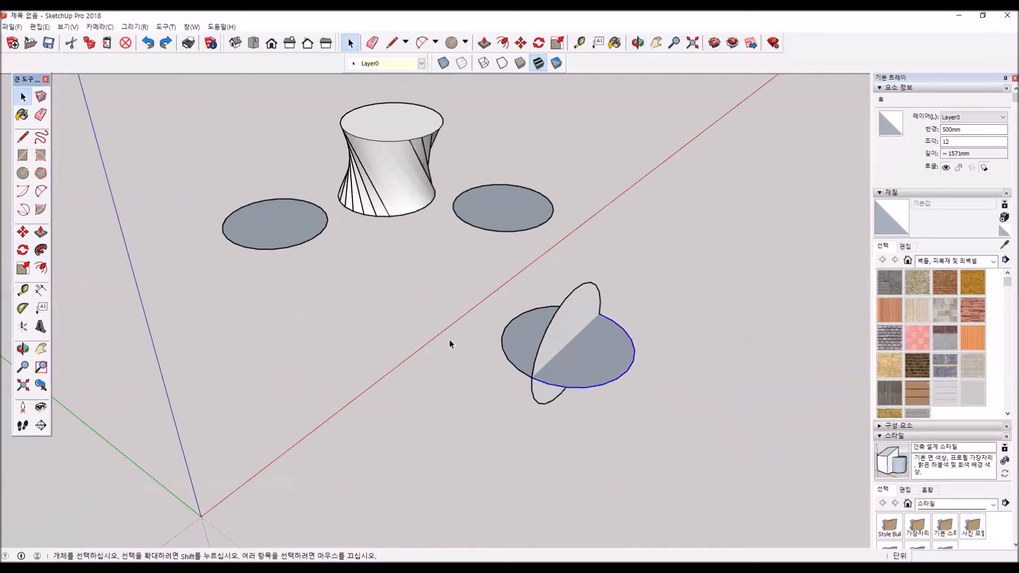
shift+click(523, 370)
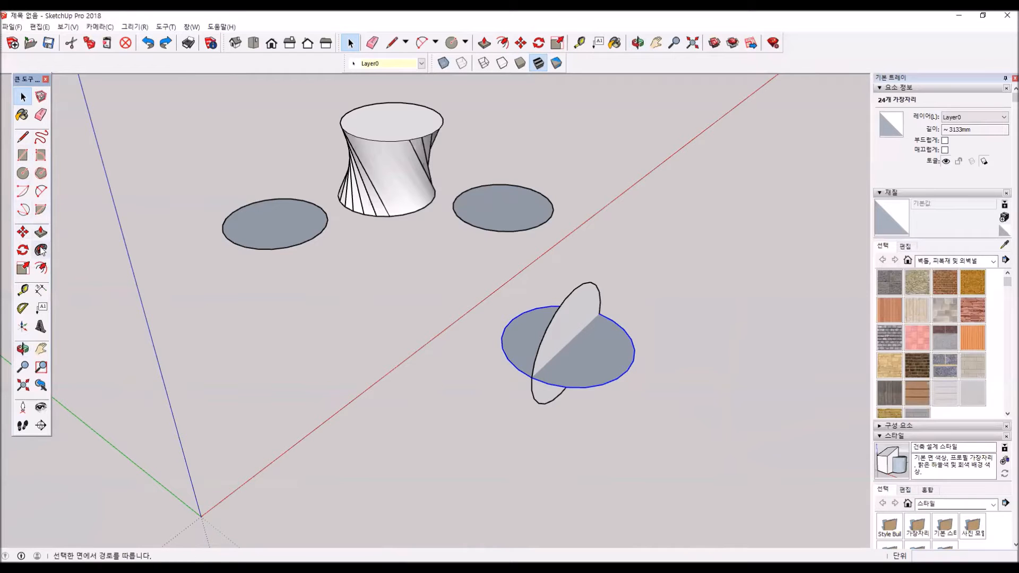
click(571, 326)
- Examine the sphere and its hidden segment edges by selecting all its connected geometry, and clear the selection
middle_drag(637, 405, 86, 246)
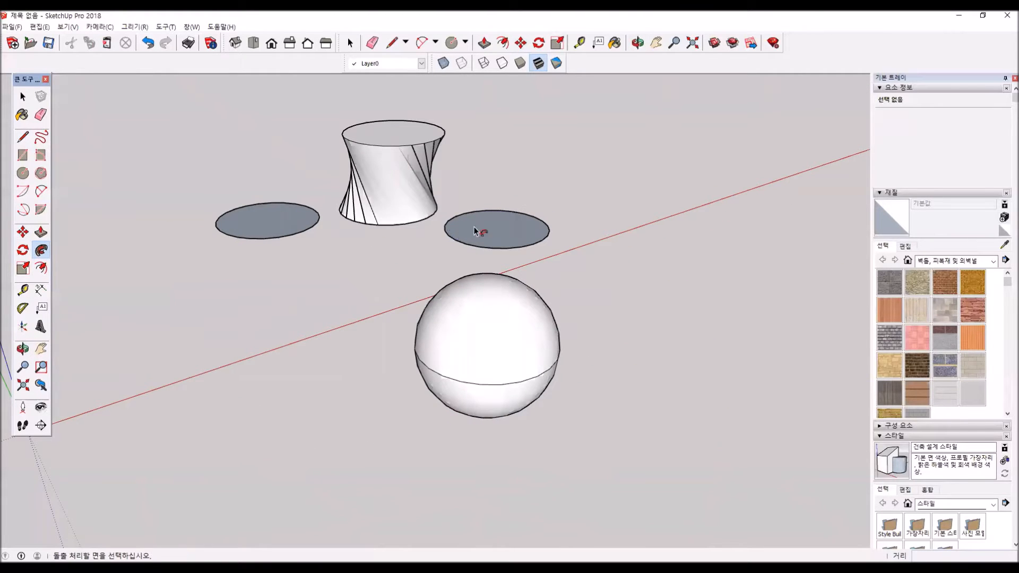
middle_drag(470, 378, 414, 269)
click(23, 96)
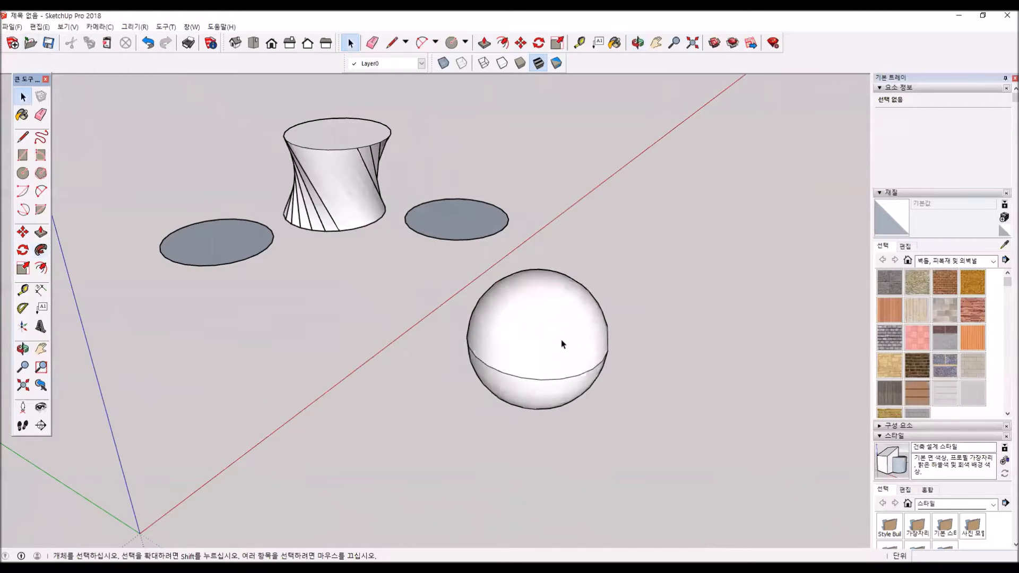
click(547, 338)
triple_click(560, 342)
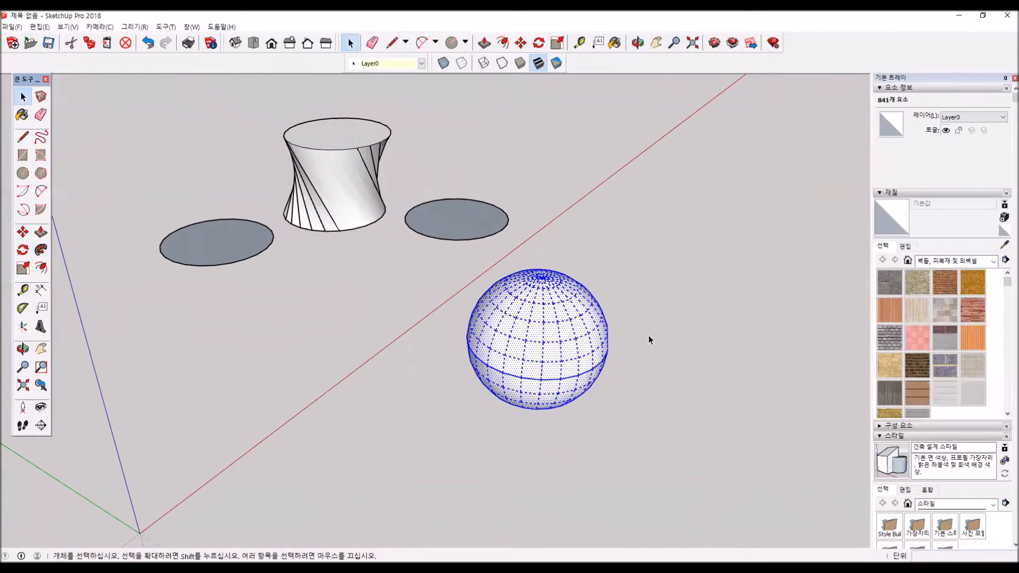
click(491, 429)
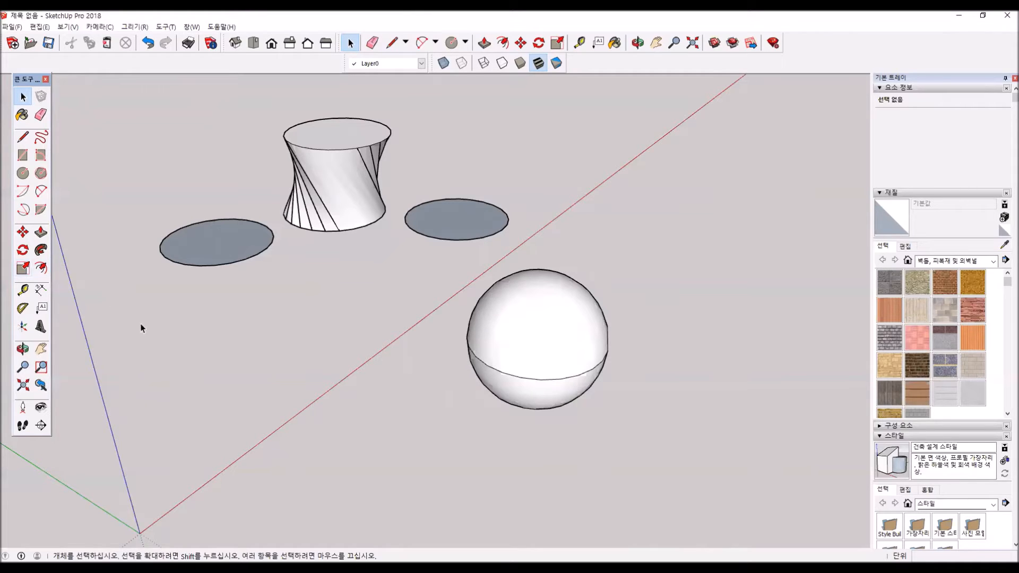
- Select the sphere, twisted cylinder and remaining circles together and delete them
scroll(311, 299, down, 3)
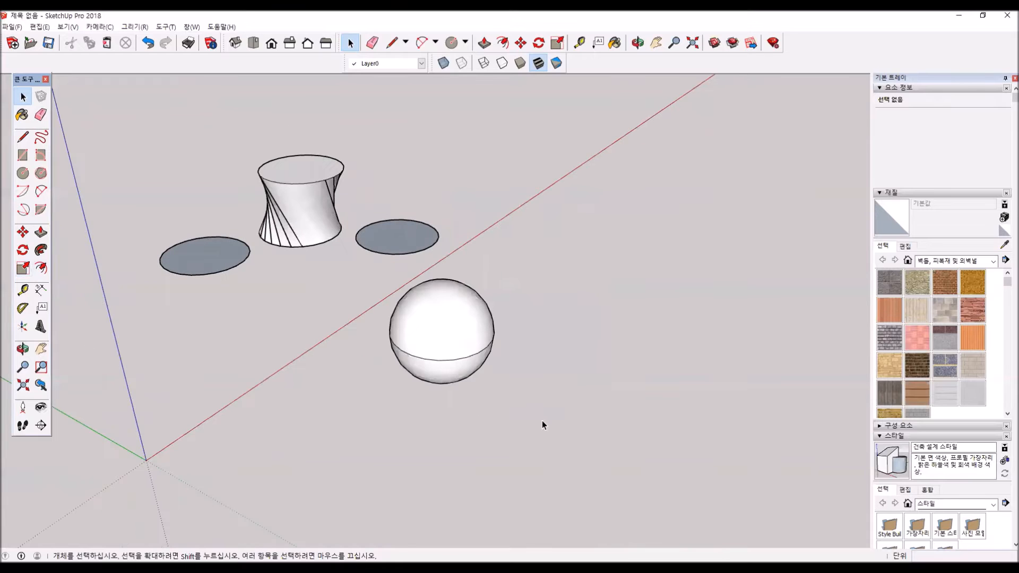
drag(176, 89, 135, 106)
key(Delete)
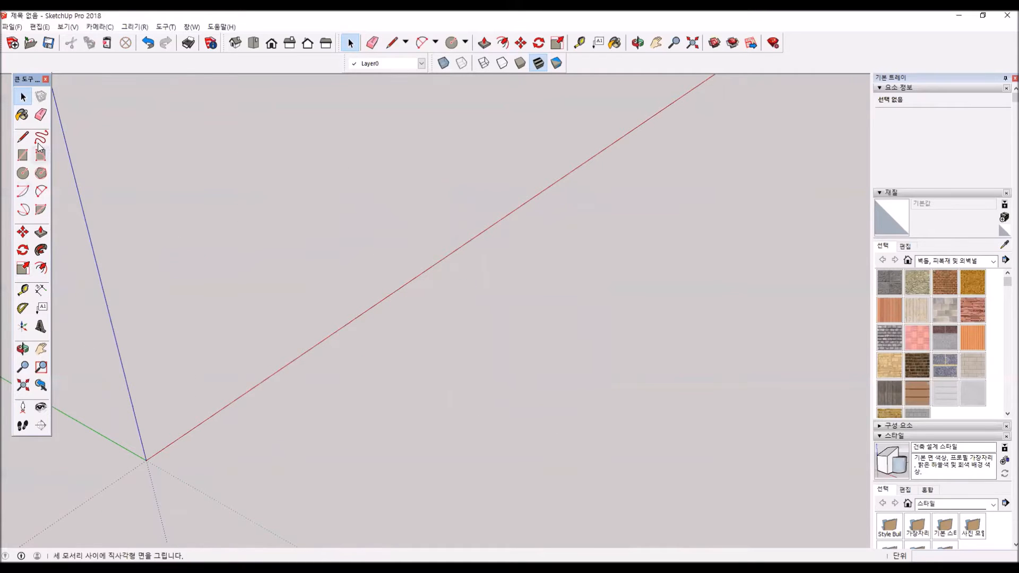
- Draw a rectangle of about 838 × 518 mm from the origin and Push/Pull it up about 415 mm into a box
click(20, 158)
middle_drag(288, 298, 393, 284)
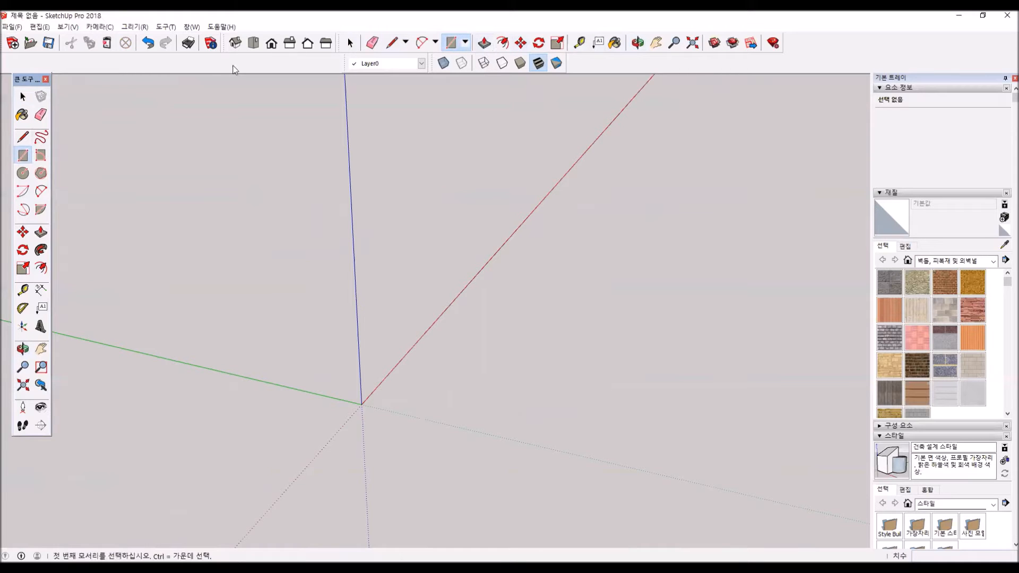
right_click(797, 43)
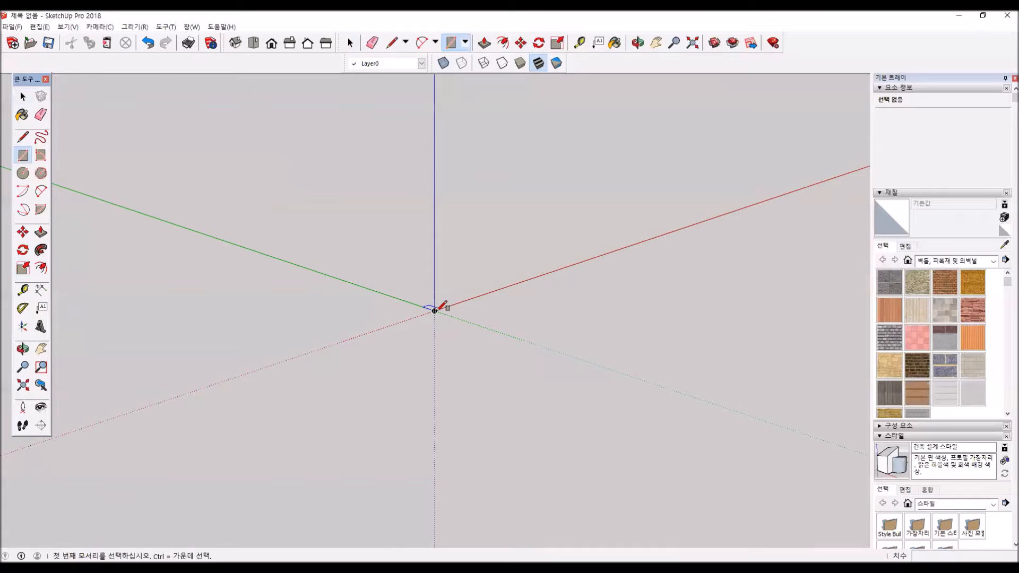
click(434, 311)
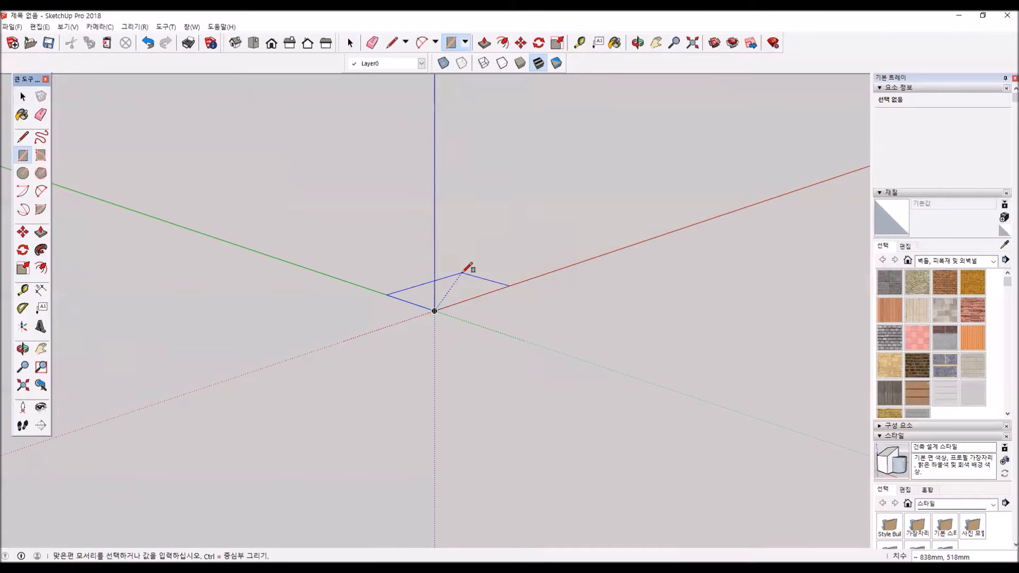
click(462, 273)
click(41, 232)
drag(449, 292, 461, 234)
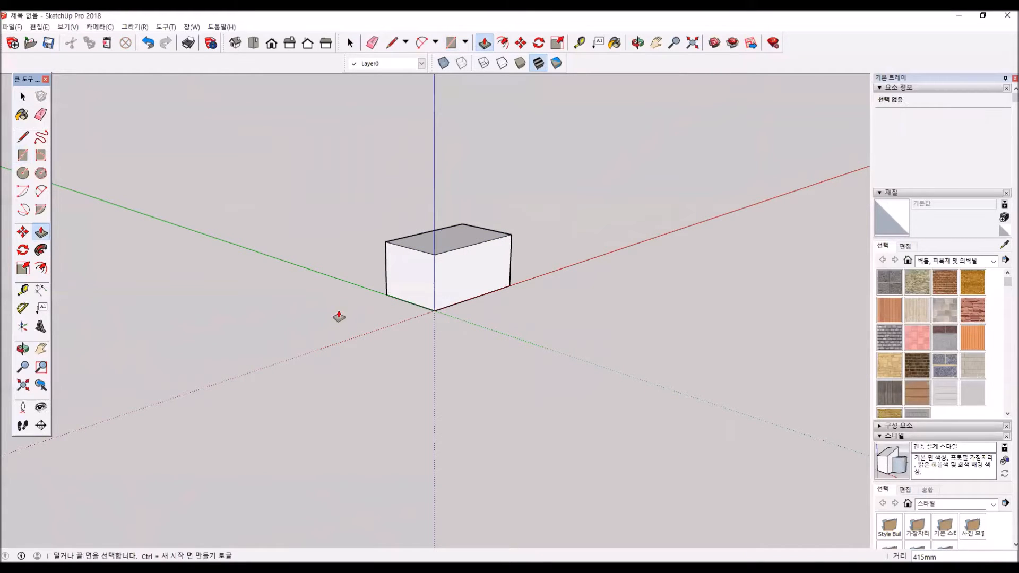
- Select the whole box and scale it by 1.50 along the green axis
click(22, 96)
triple_click(464, 275)
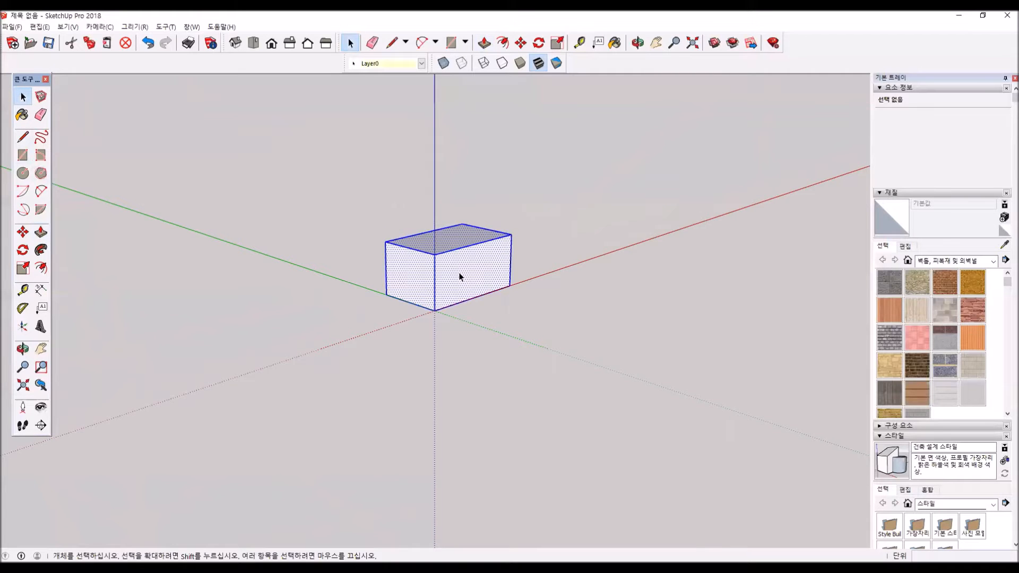
click(23, 268)
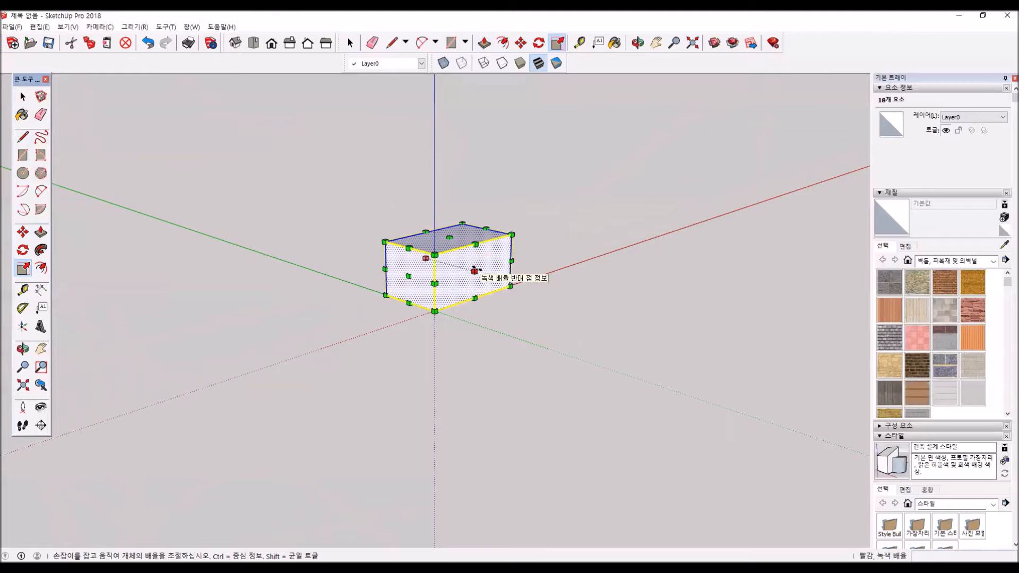
drag(477, 272, 500, 277)
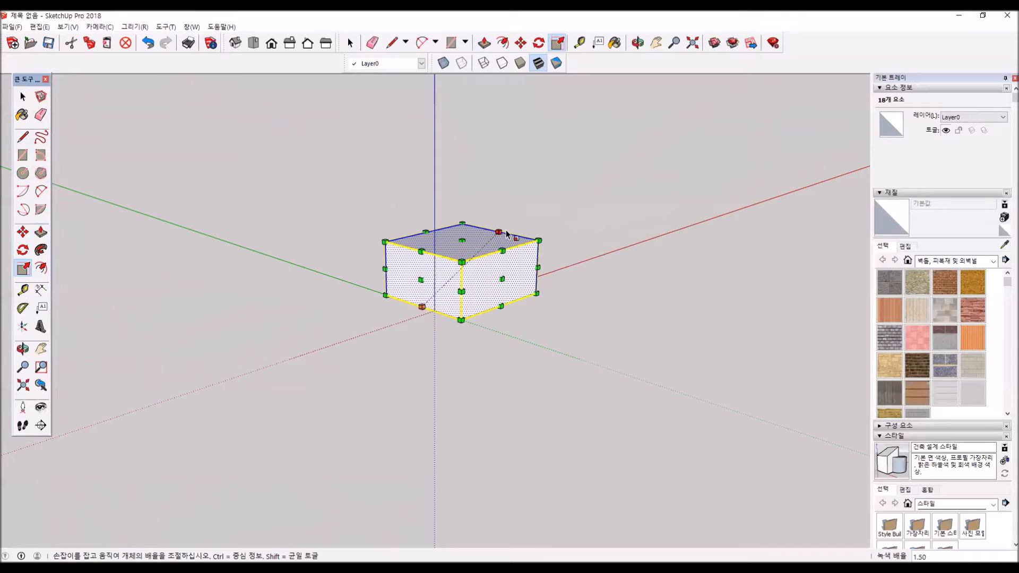
- Scale the box from an edge by 1.39 in red and 1.89 in blue, and stretch its faces along green and by 1.16 along red
drag(498, 232, 527, 184)
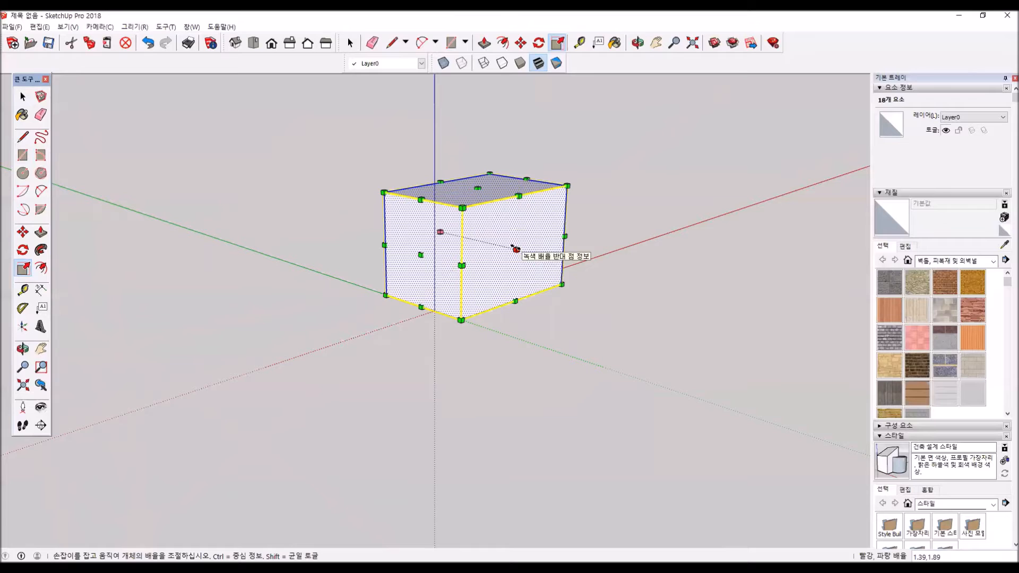
drag(517, 250, 539, 255)
drag(430, 256, 412, 263)
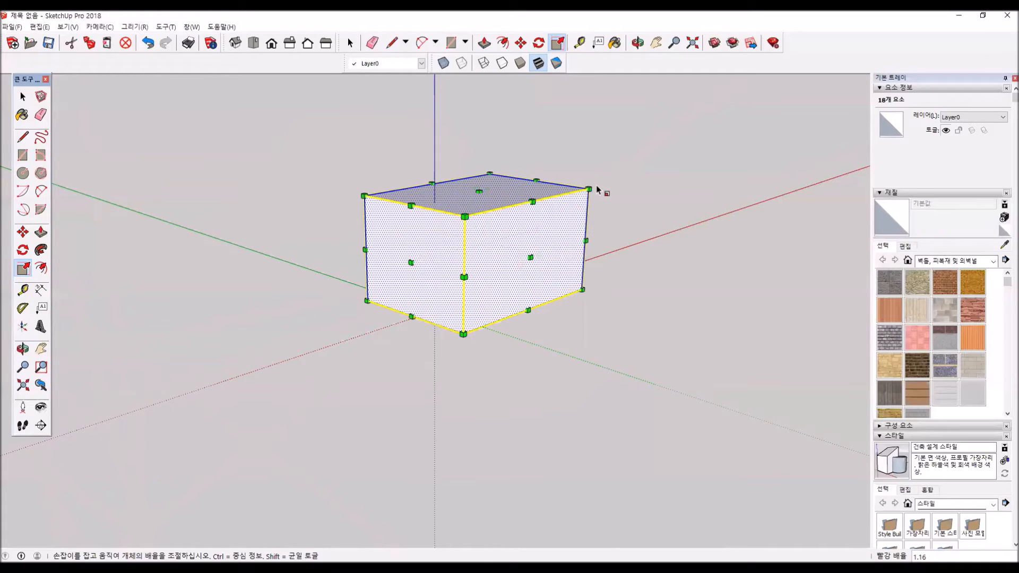
- Enlarge the box from its upper corner, scaling about its centre by 1.19 uniformly and by about 1.14, 1.13, 1.17 non-uniformly
drag(590, 189, 652, 157)
middle_drag(534, 227, 540, 268)
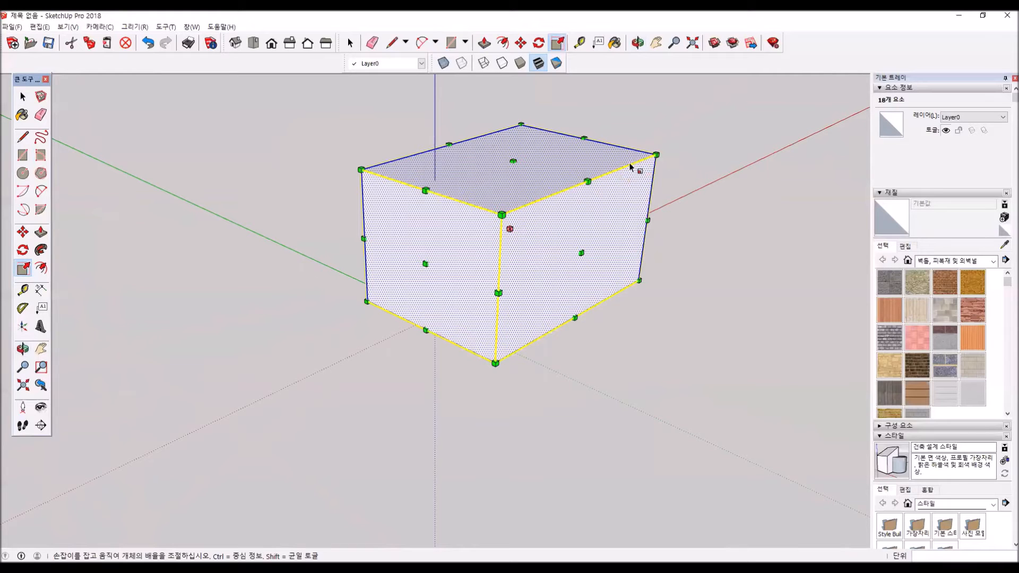
drag(657, 155, 684, 139)
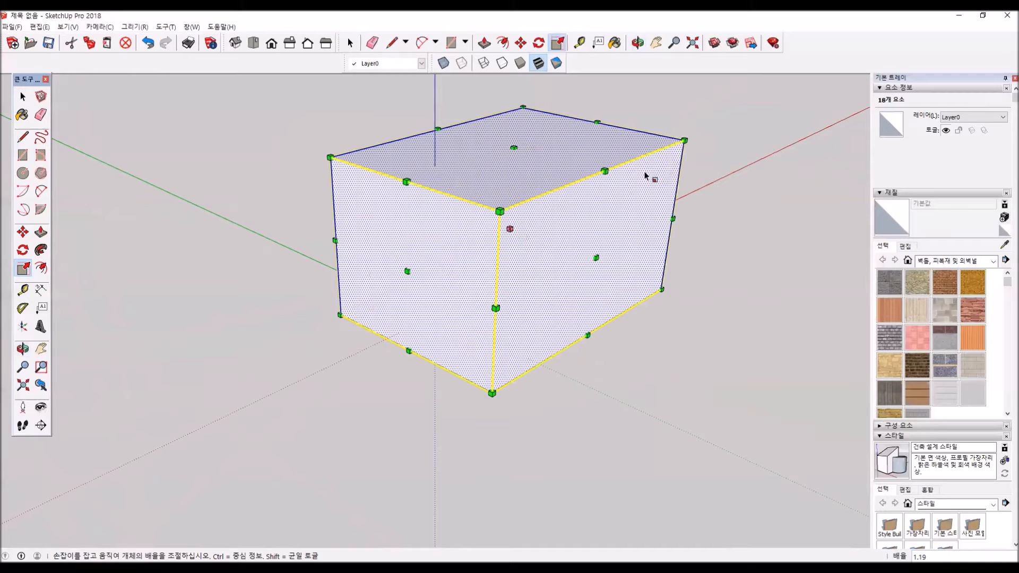
click(684, 141)
click(709, 127)
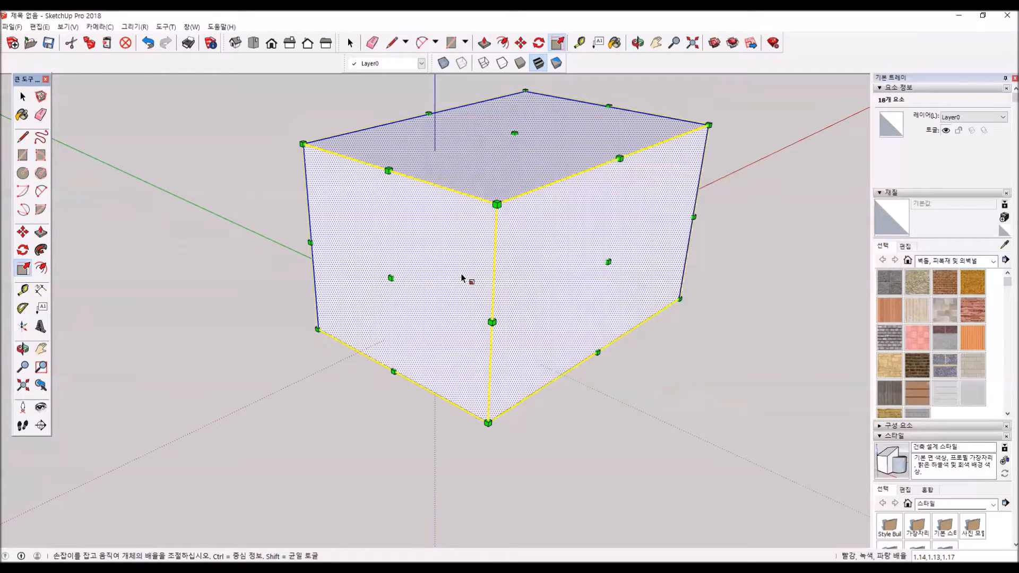
- Scale the box uniformly by a factor of 5 from its upper corner and clear the selection
click(709, 126)
click(459, 236)
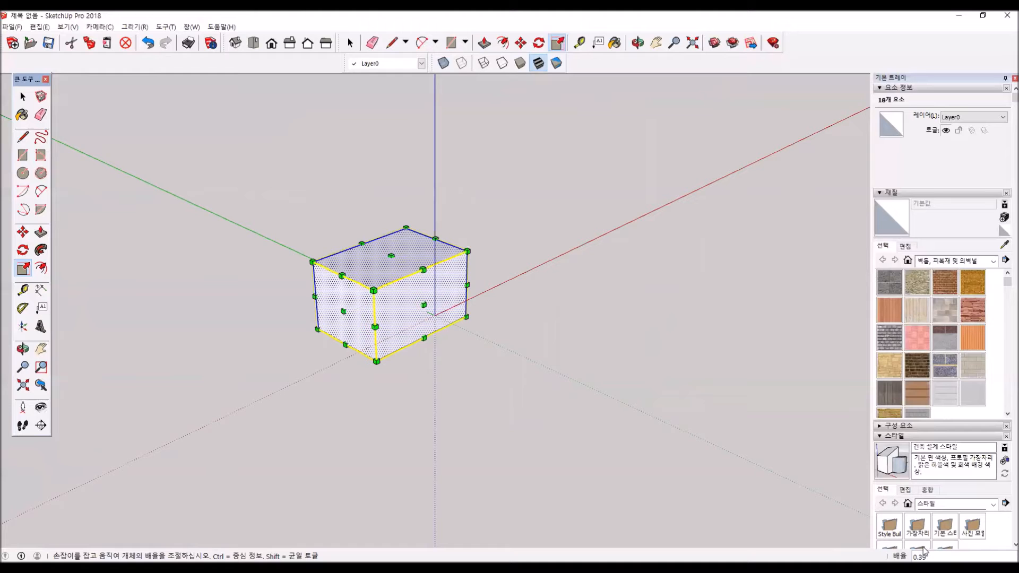
text(5)
key(Return)
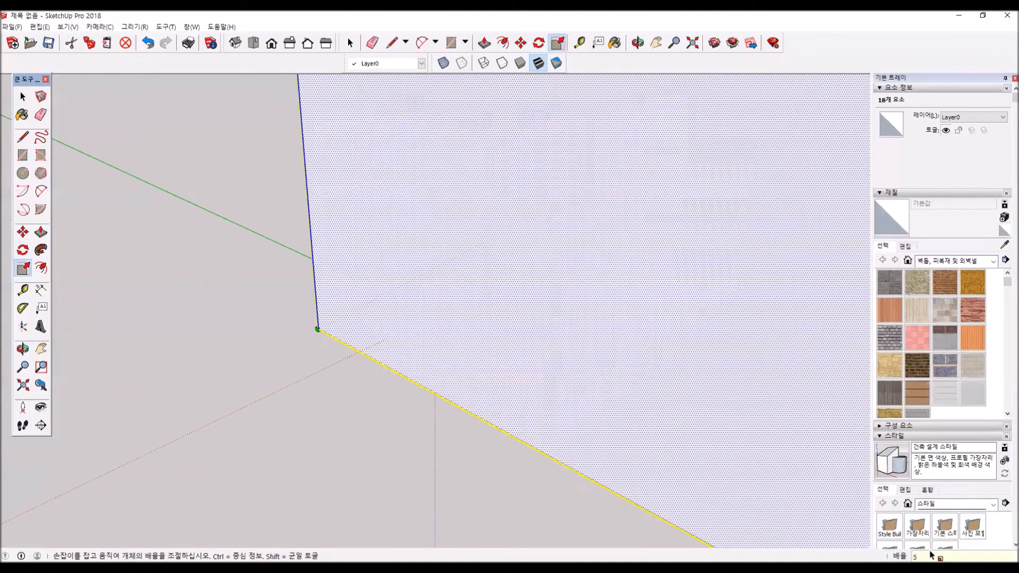
scroll(680, 437, down, 4)
middle_drag(683, 442, 354, 463)
scroll(385, 425, down, 5)
middle_drag(441, 480, 369, 422)
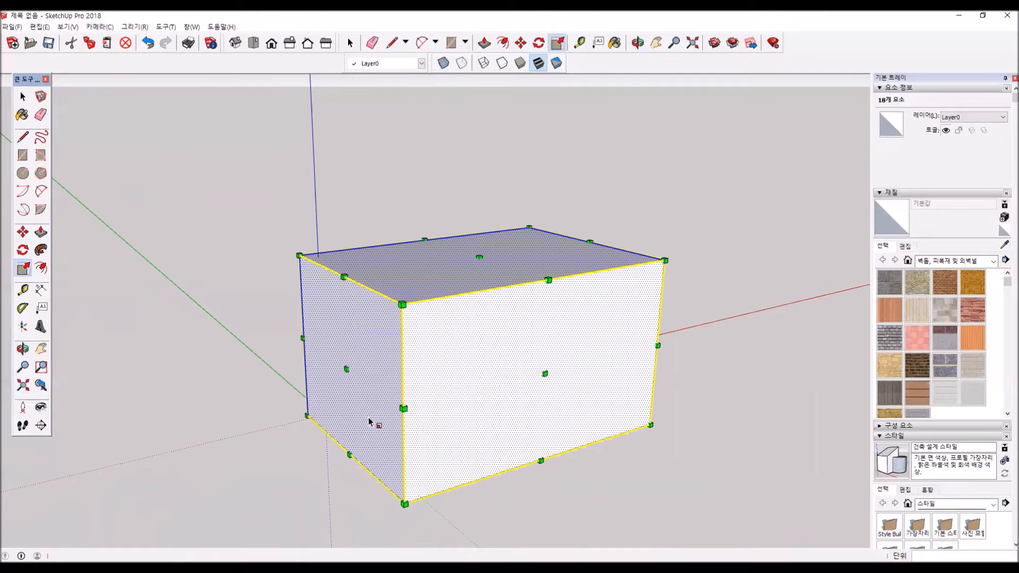
click(22, 97)
click(267, 144)
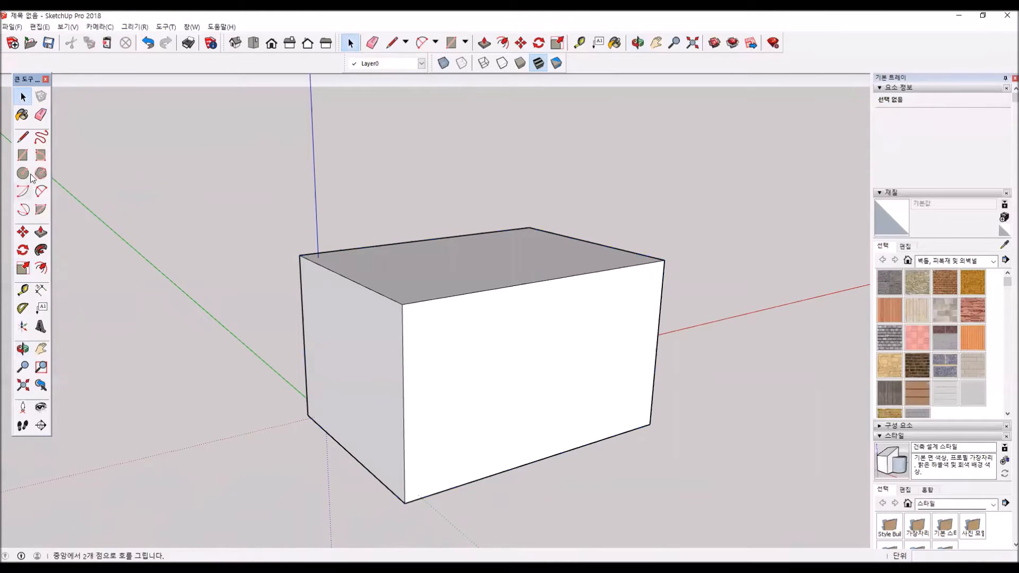
- Draw a horizontal line around all four sides of the box, slightly above mid-height, parallel to its base edges
click(24, 139)
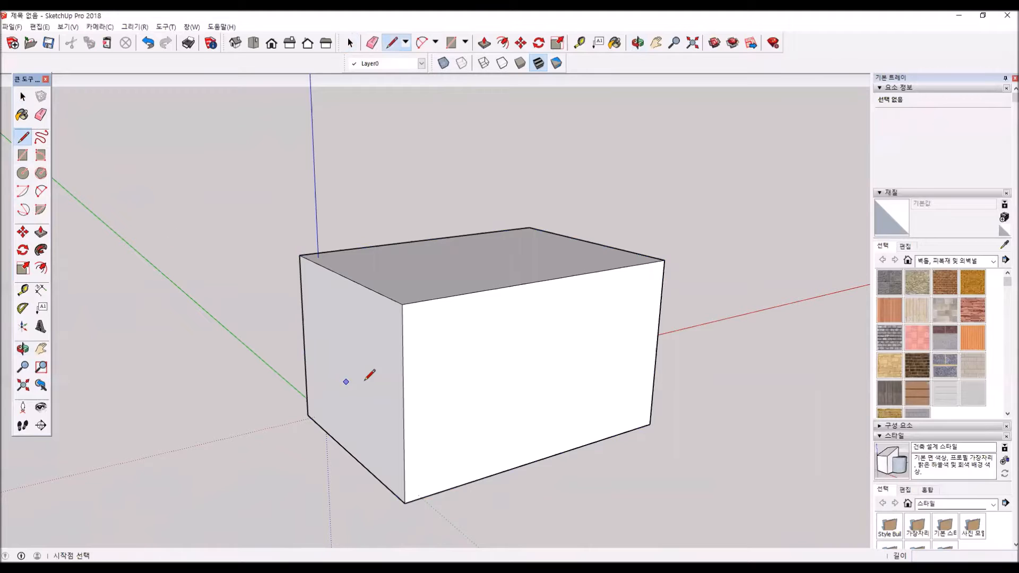
click(403, 379)
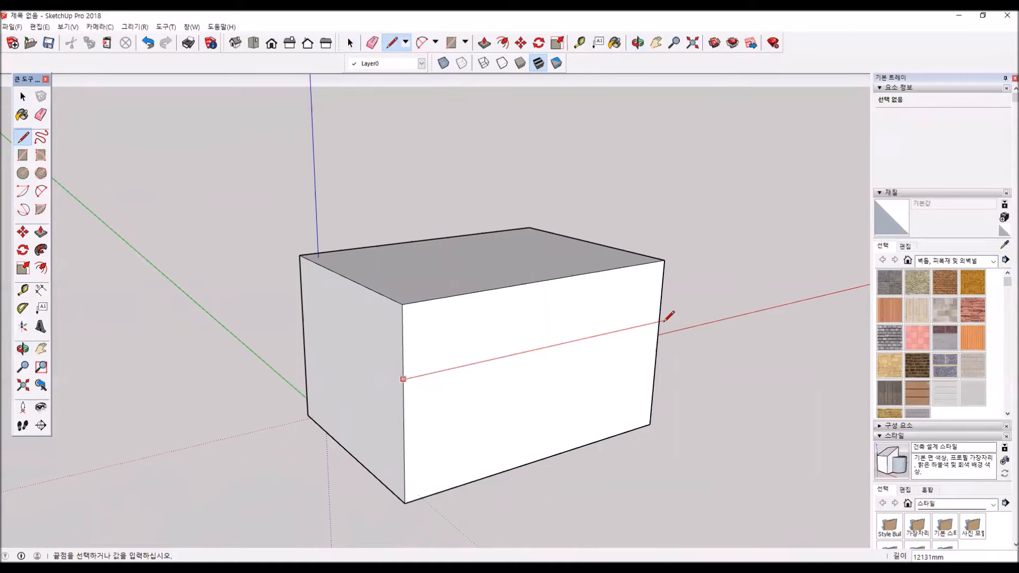
click(660, 320)
click(403, 379)
click(303, 322)
middle_drag(289, 375, 700, 369)
click(468, 360)
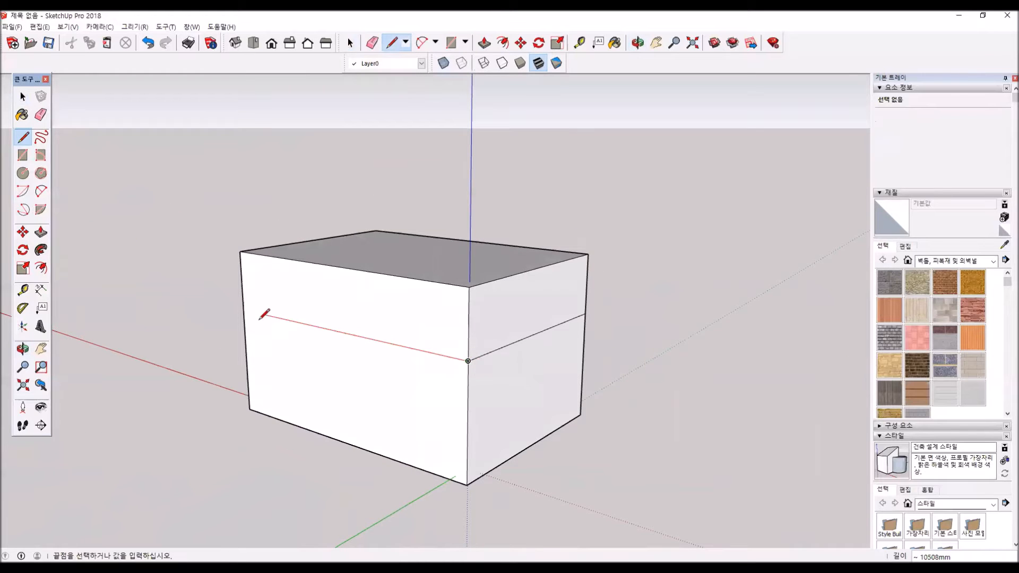
click(244, 311)
middle_drag(215, 342, 402, 388)
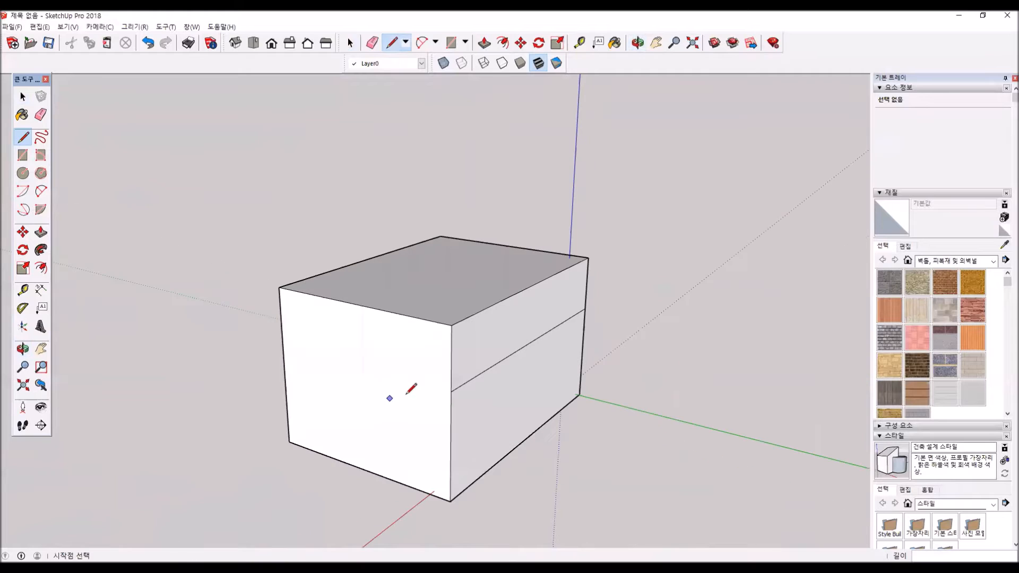
click(451, 391)
click(286, 350)
middle_drag(424, 406, 509, 406)
- Draw a second horizontal line around all four sides just below the first, forming a narrow band
key(l)
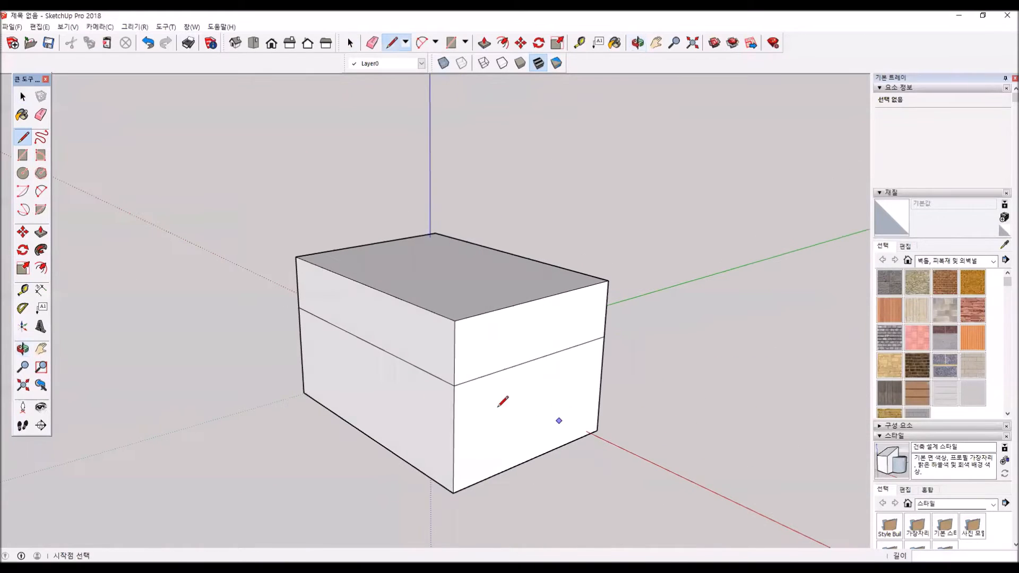
click(454, 406)
click(603, 354)
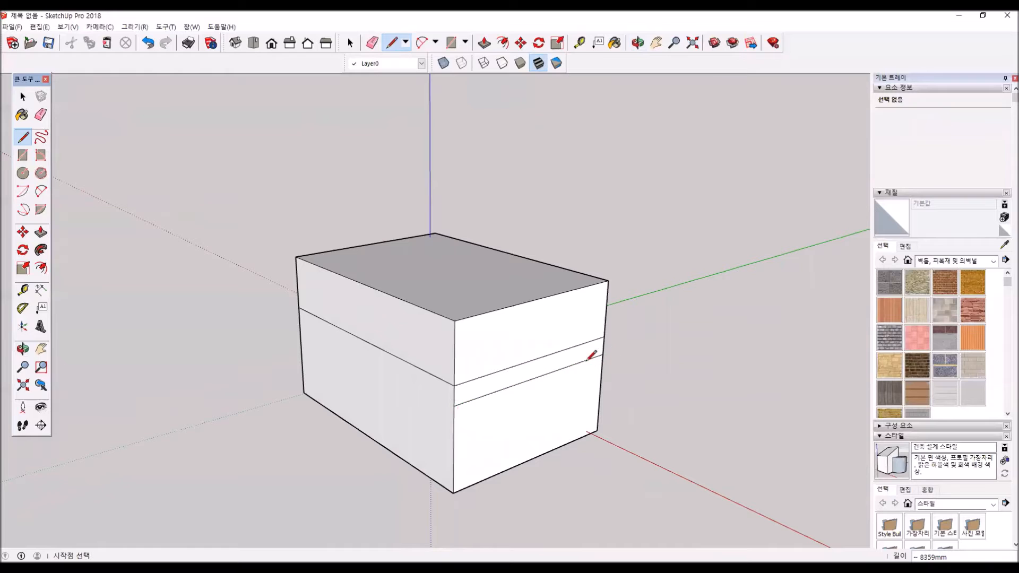
click(454, 406)
click(300, 323)
middle_drag(201, 380, 664, 412)
click(433, 412)
click(278, 356)
mouse_move(558, 409)
middle_down()
mouse_move(577, 408)
mouse_move(546, 392)
middle_up()
click(476, 403)
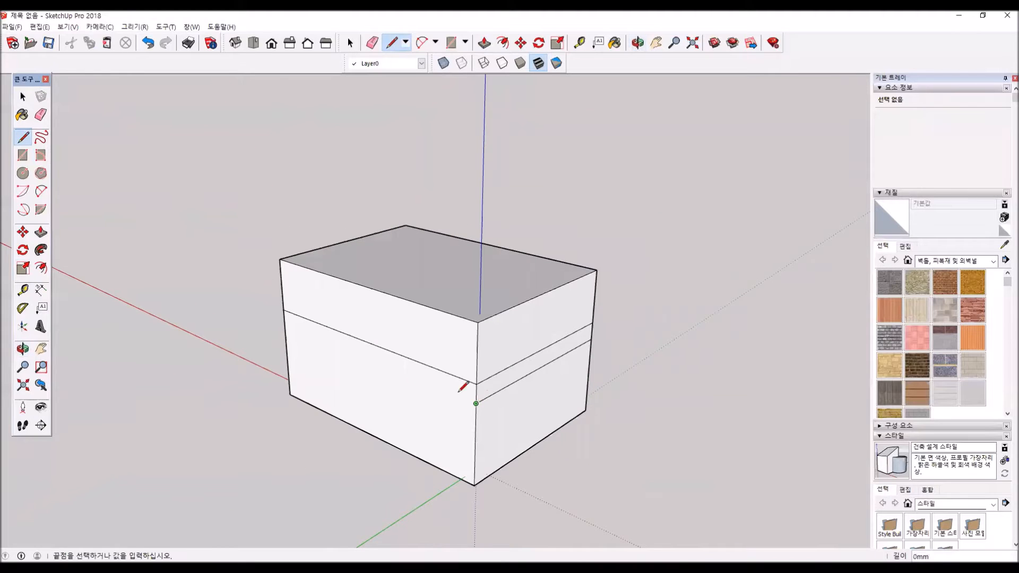
click(285, 324)
middle_drag(250, 375, 42, 85)
- Select the narrow band's faces and bounding edges on all four sides of the box
click(22, 96)
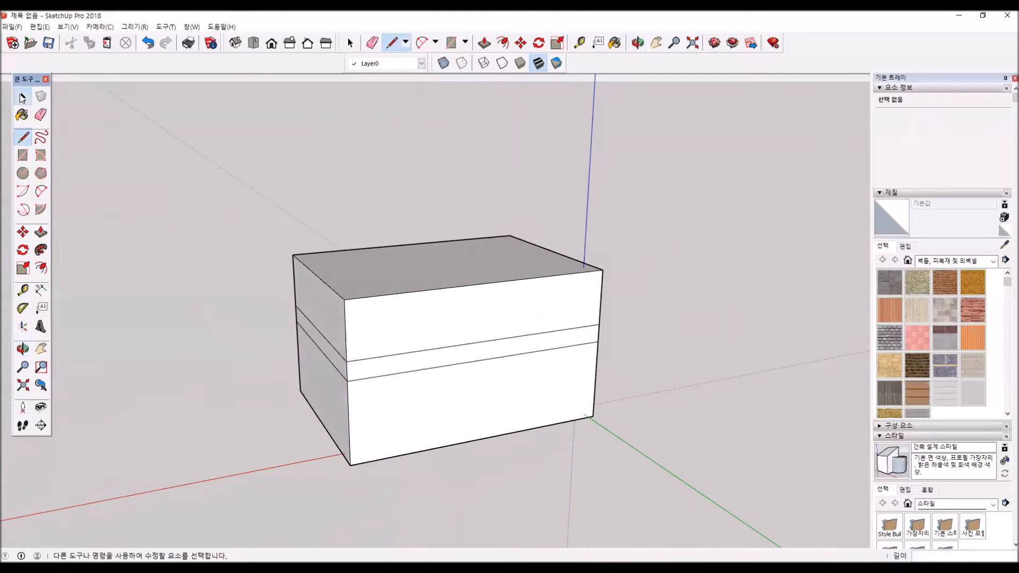
click(489, 356)
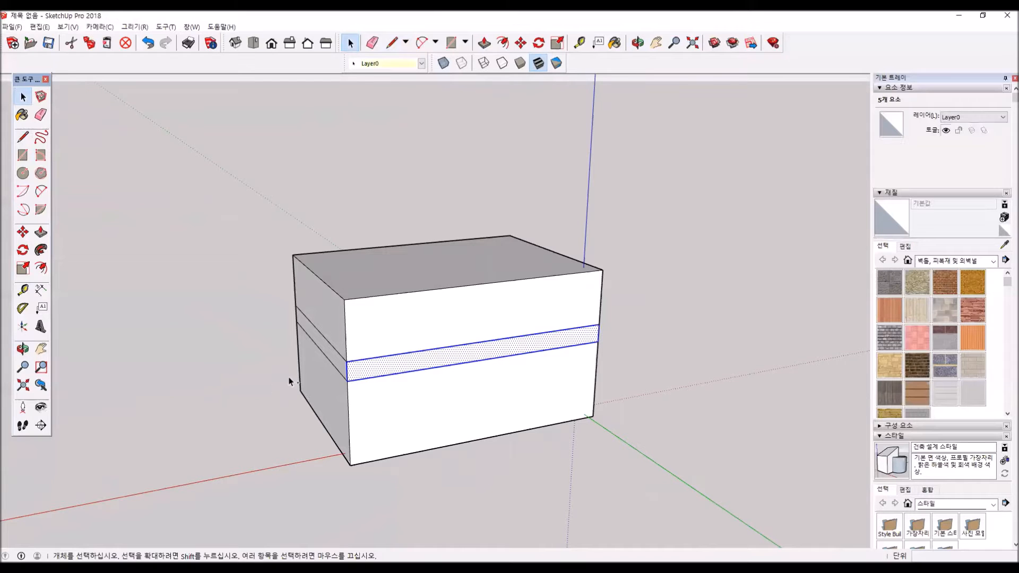
ctrl+double_click(327, 353)
middle_drag(295, 379, 740, 383)
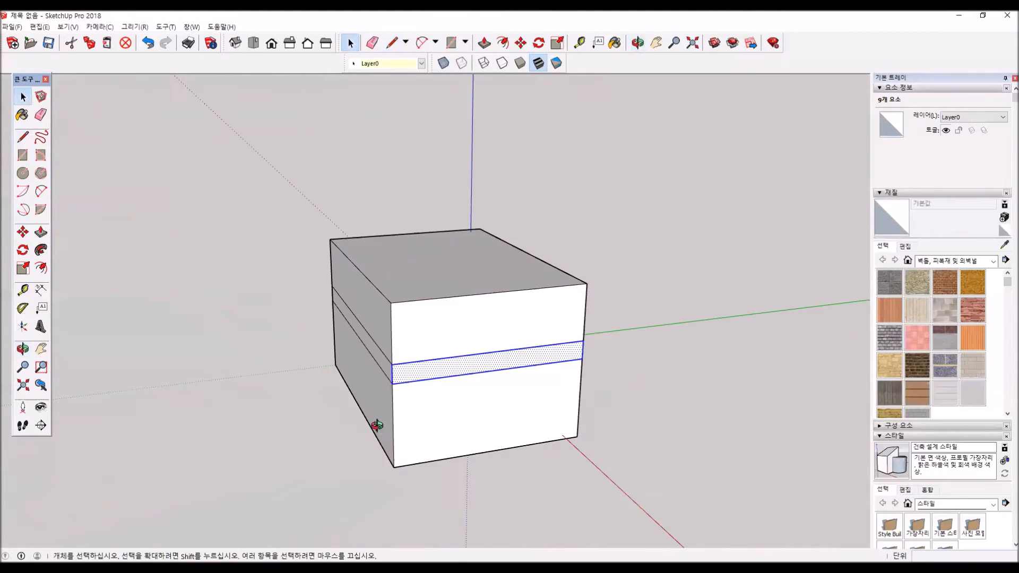
middle_drag(376, 427, 488, 386)
ctrl+double_click(471, 375)
middle_drag(221, 401, 783, 438)
ctrl+click(447, 397)
ctrl+double_click(445, 397)
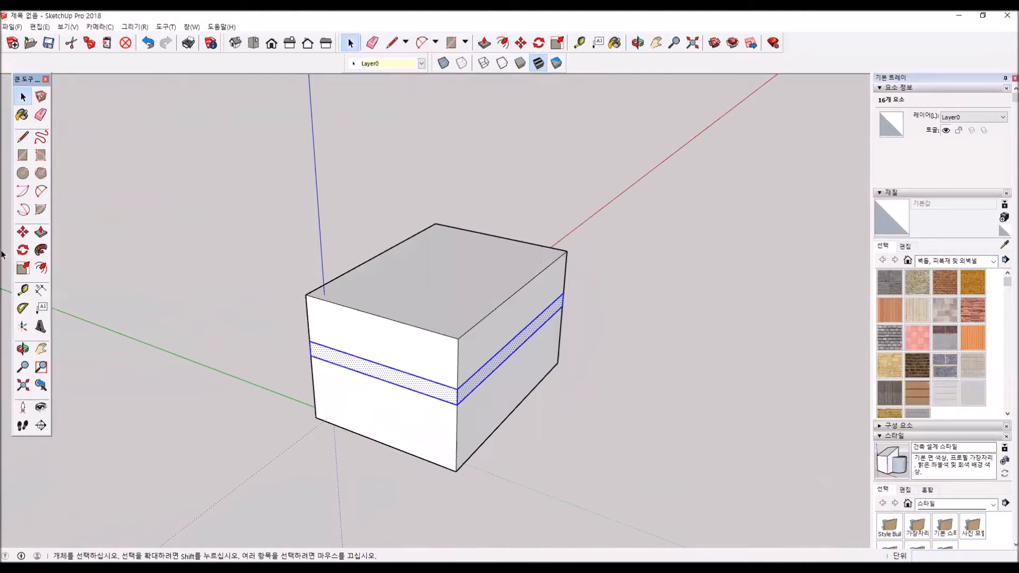
- Scale the selected band inward on both horizontal axes to give the box a narrow waist, and clear the selection
click(23, 268)
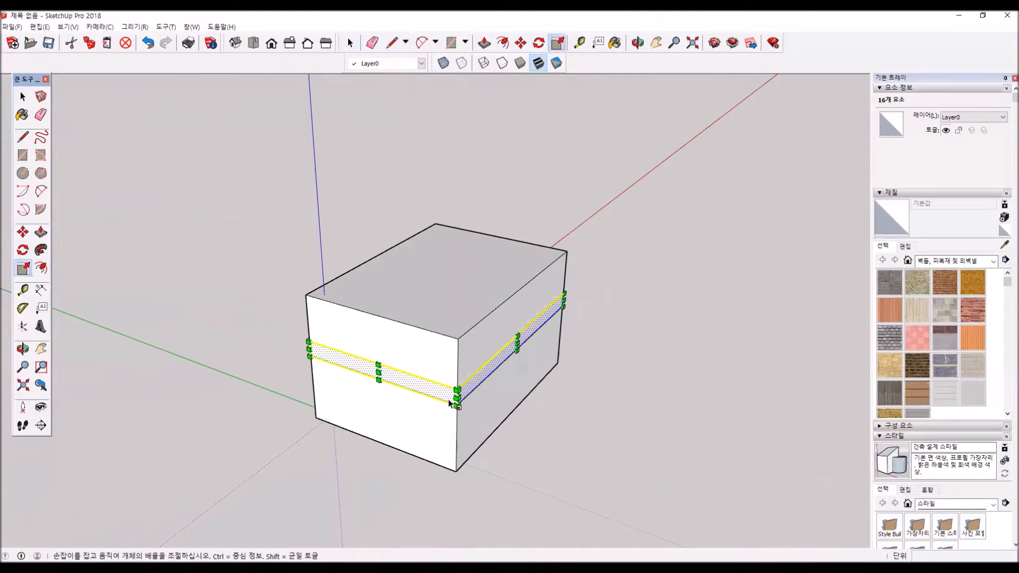
drag(516, 342, 502, 336)
drag(372, 368, 391, 355)
middle_drag(391, 355, 473, 357)
drag(391, 334, 416, 333)
middle_drag(416, 334, 339, 358)
drag(364, 330, 403, 321)
middle_drag(357, 353, 436, 379)
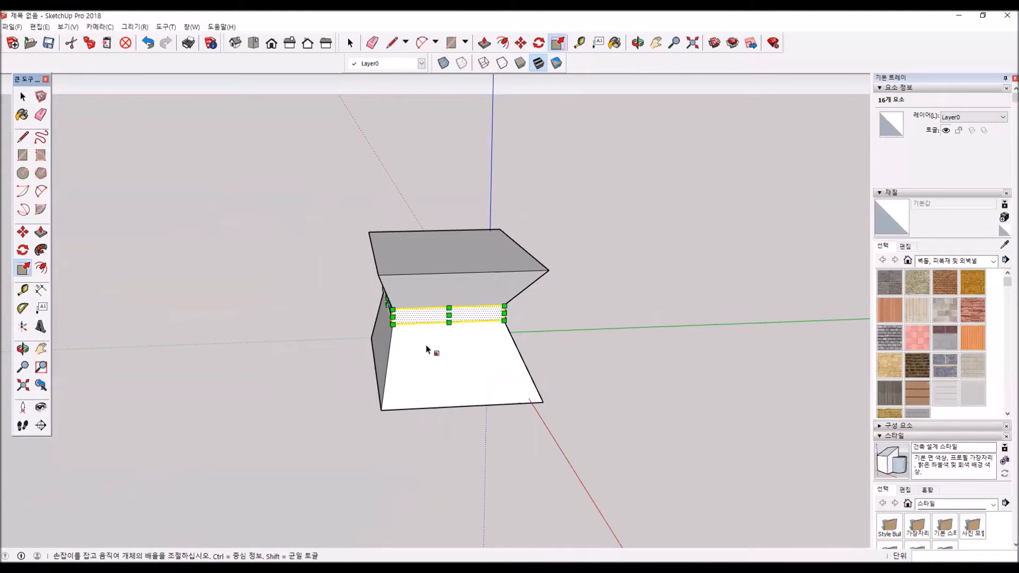
key(space)
click(195, 216)
middle_drag(420, 347, 386, 320)
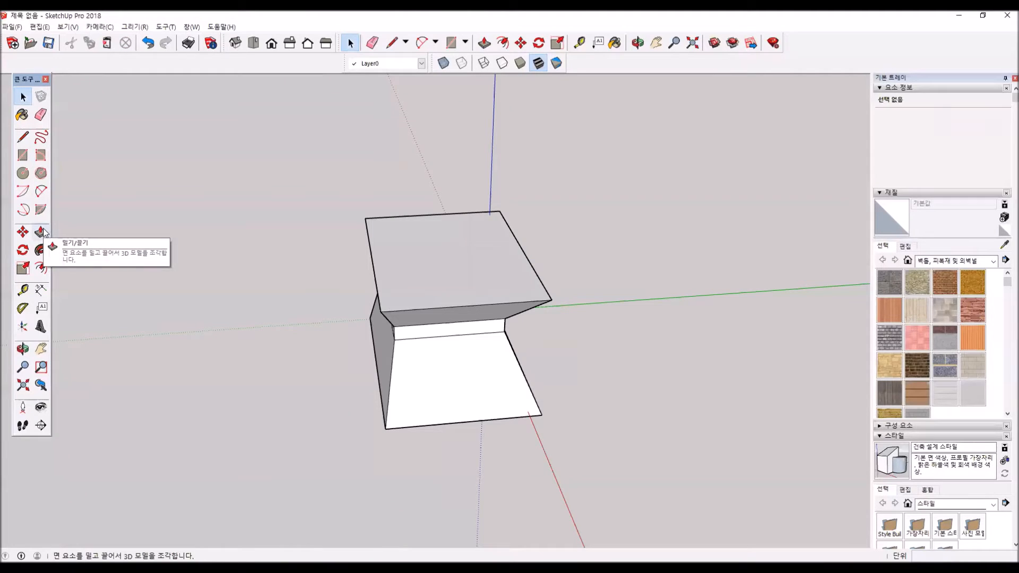
- Delete the whole waisted solid and draw a rectangle of about 4818 × 3617 mm on the ground from the origin
triple_click(473, 394)
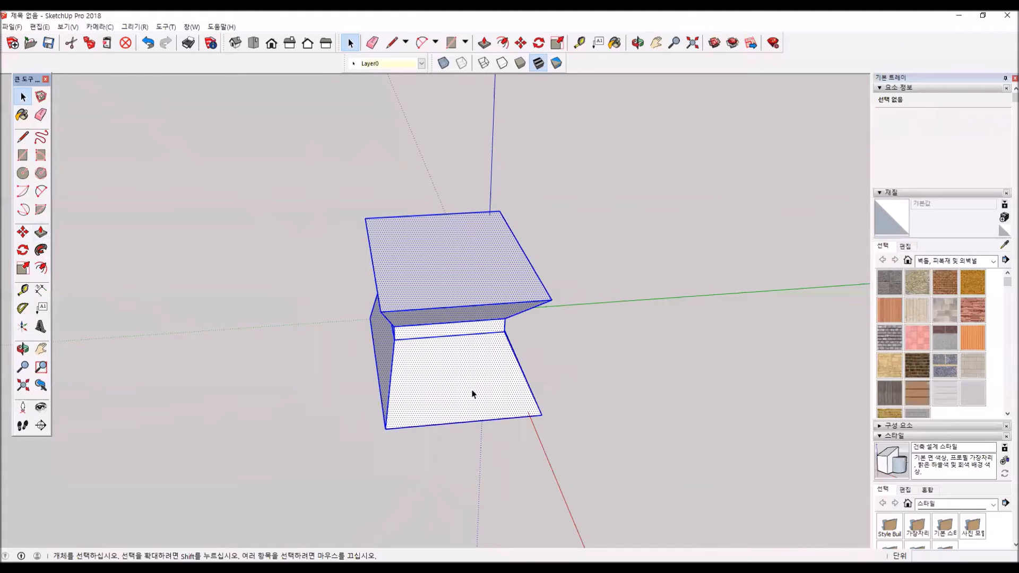
key(Delete)
key(r)
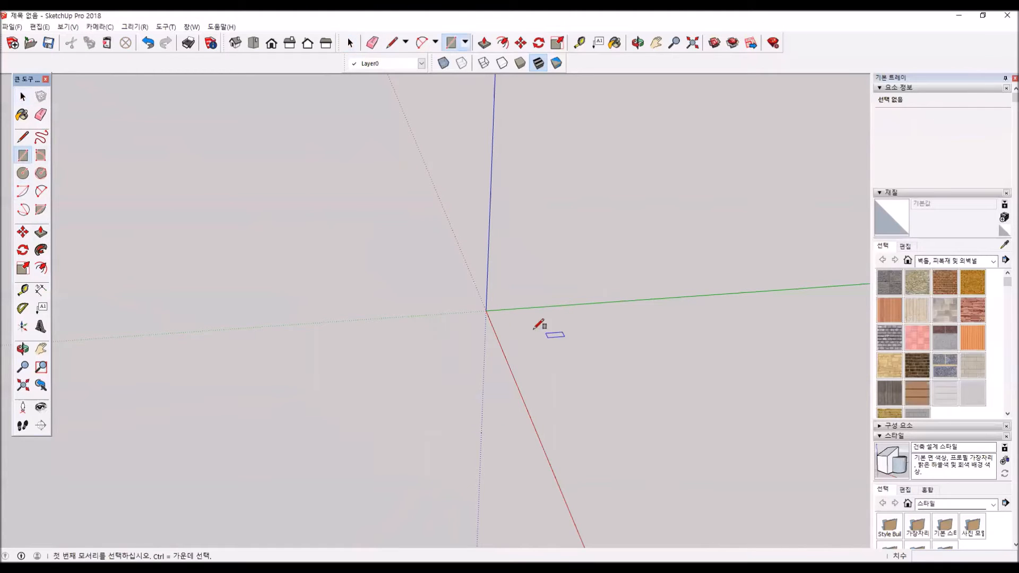
click(487, 310)
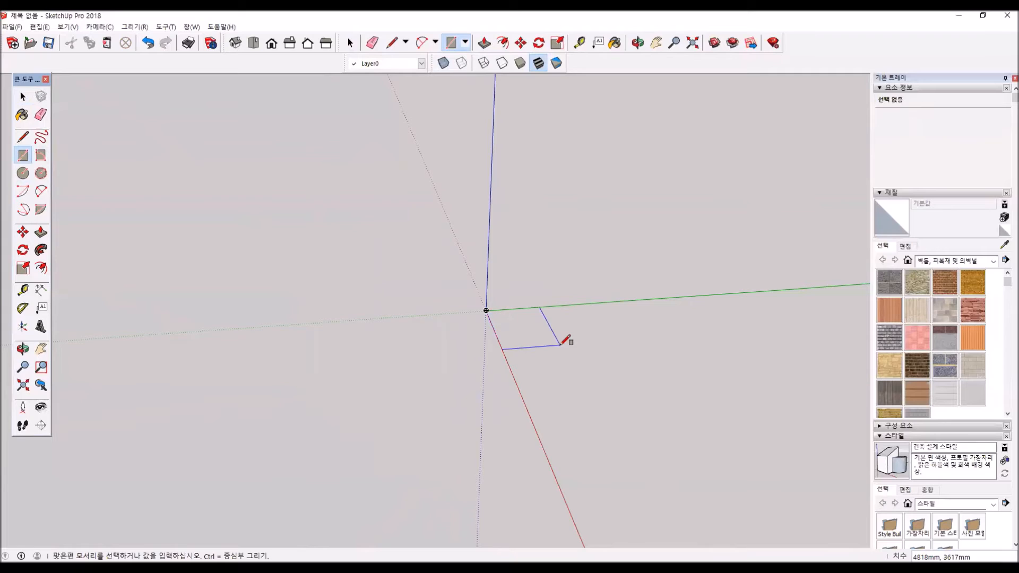
click(561, 345)
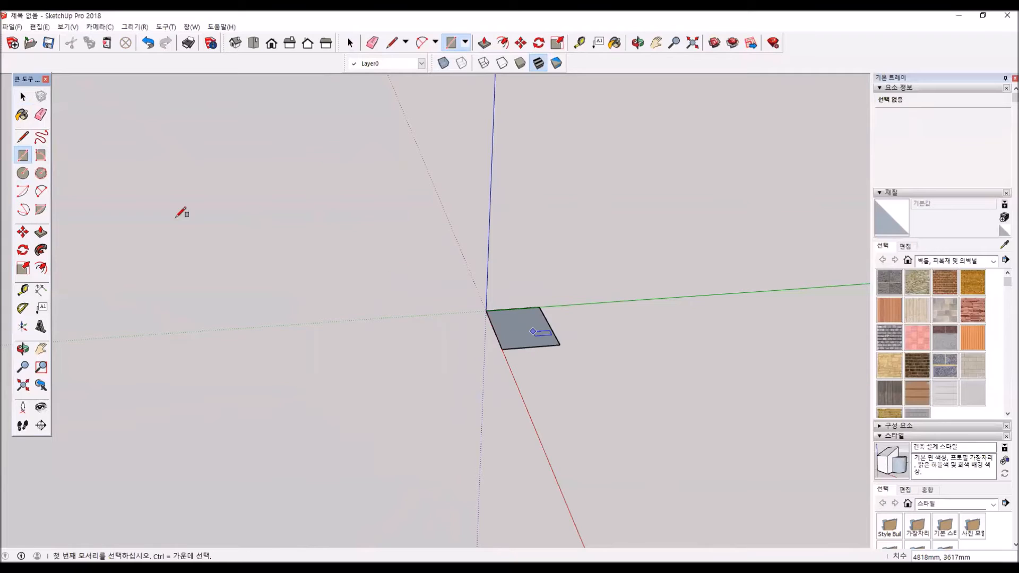
- Push/Pull the rectangle upward about 2959 mm to form a box
click(40, 232)
click(526, 336)
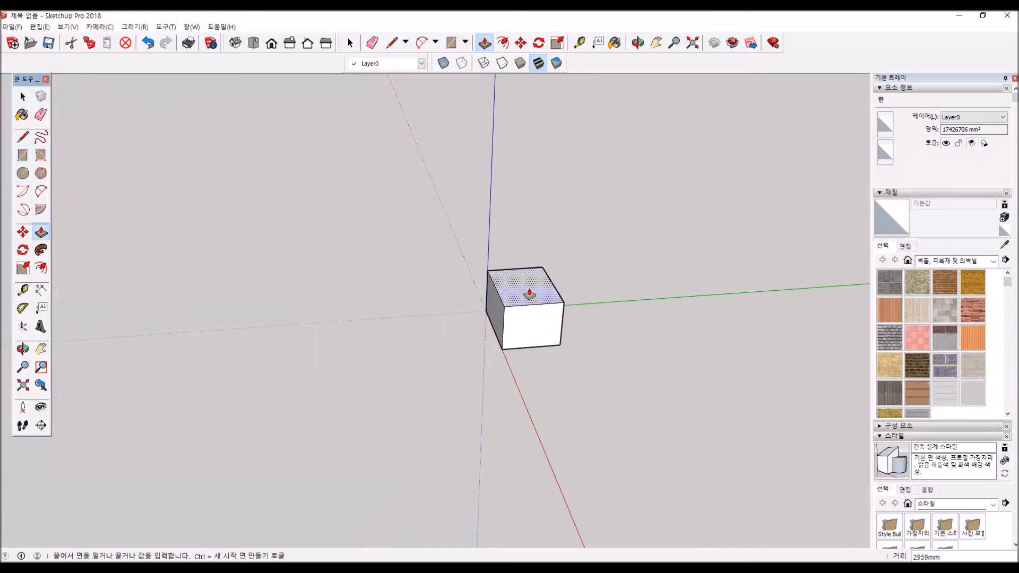
click(529, 293)
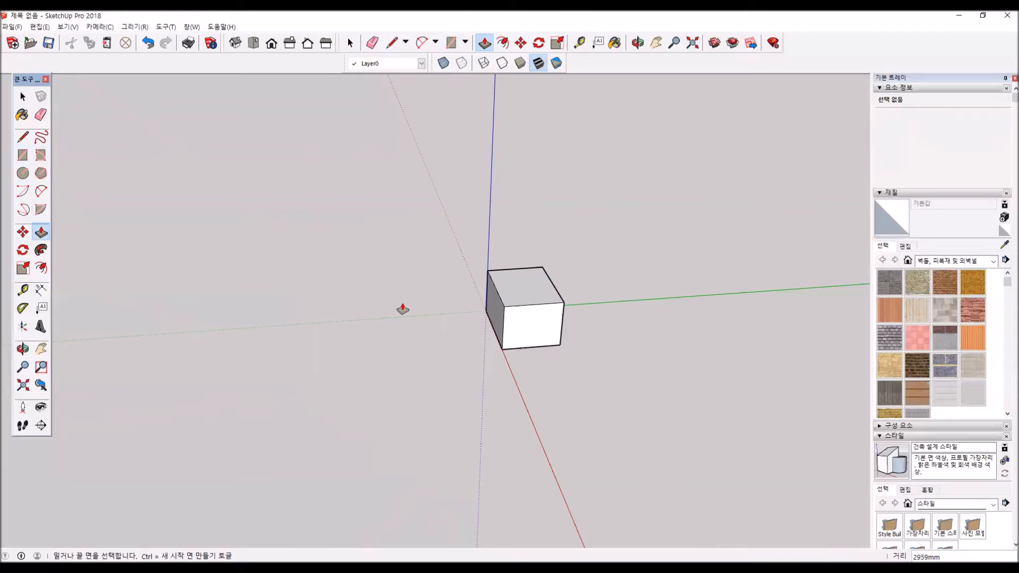
- Draw a rectangle of about 1266 × 889 mm in the front face's lower corner and pull it out about 1146 mm
middle_drag(399, 320, 526, 312)
key(r)
scroll(493, 319, up, 3)
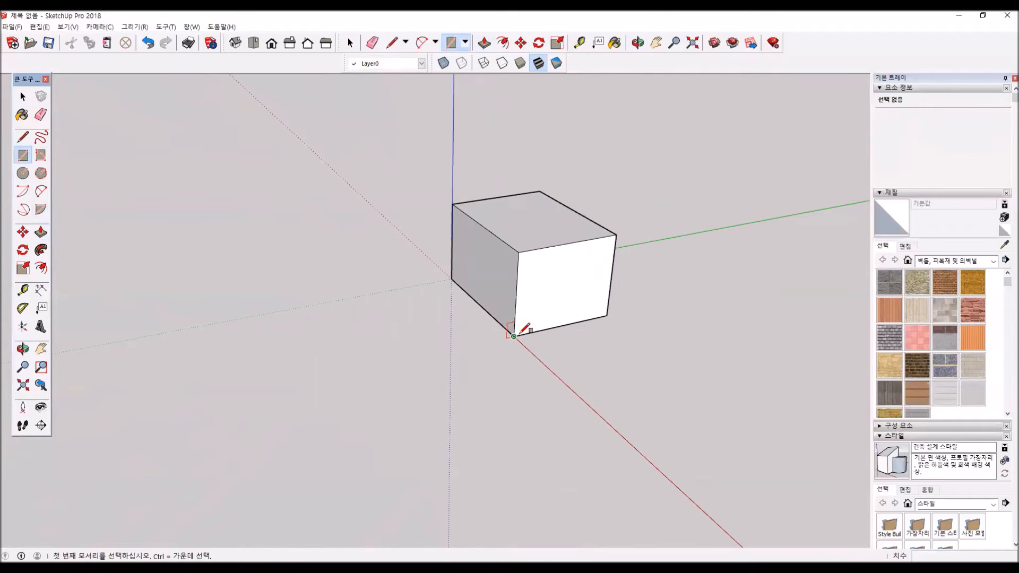
click(514, 337)
click(550, 305)
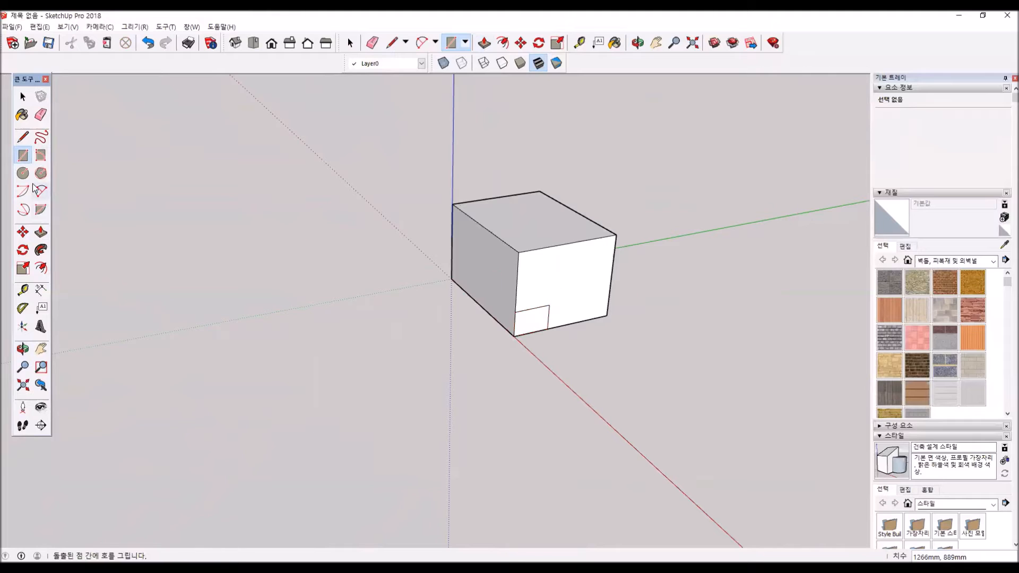
click(41, 233)
click(531, 321)
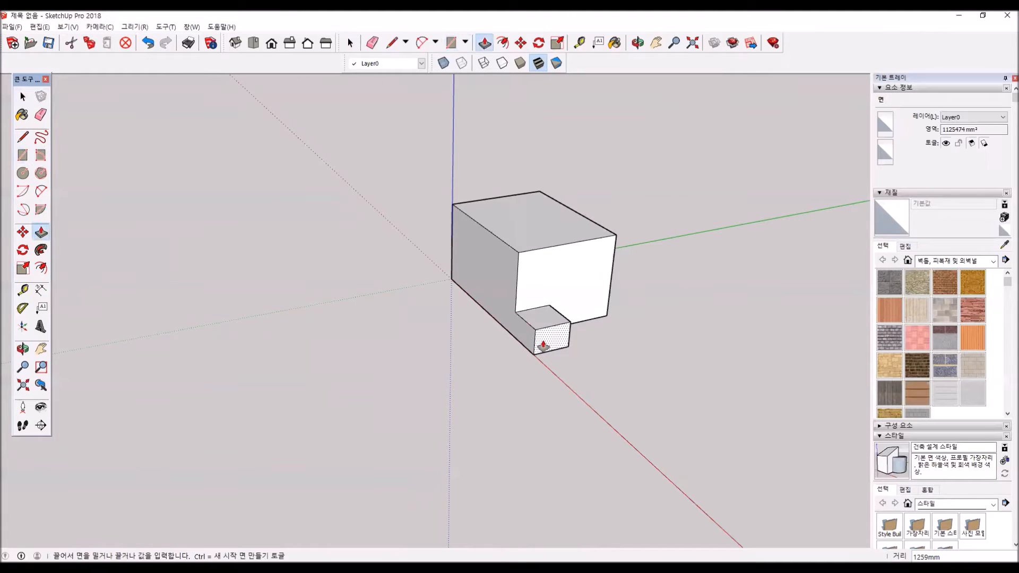
click(544, 341)
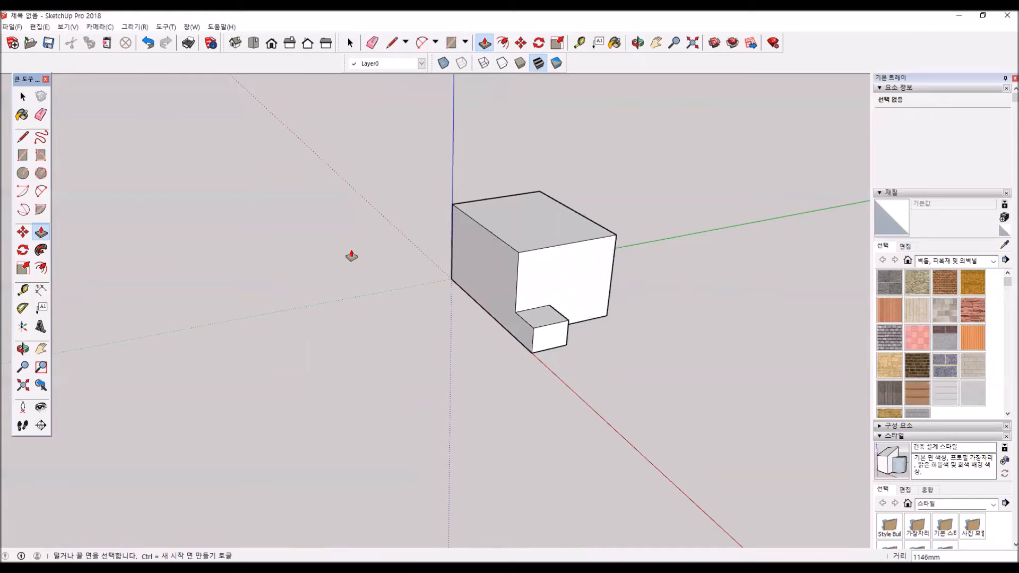
- Pull the box's top face up about 1756 mm as a new section and select its separate side faces to check them
click(547, 223)
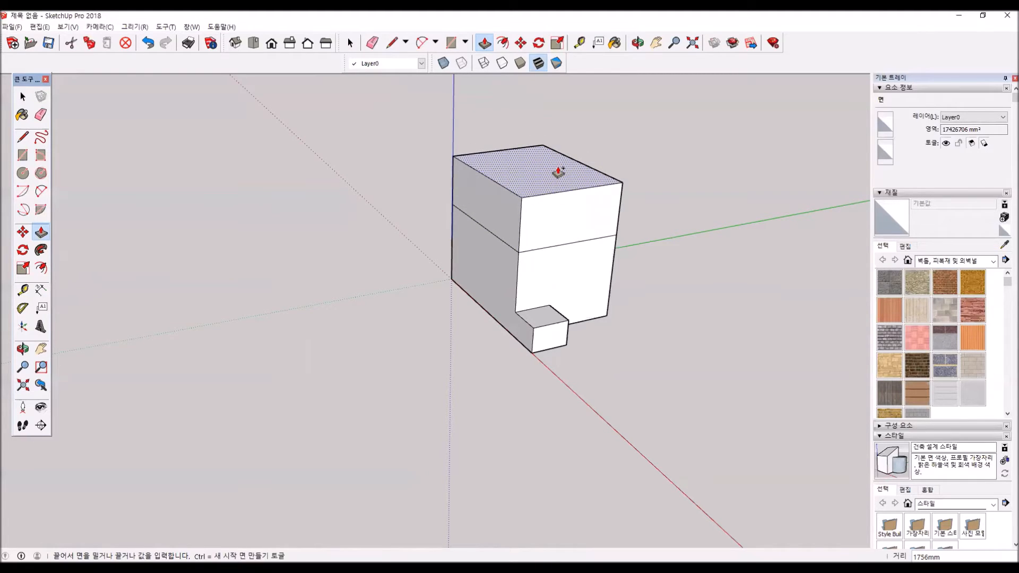
click(556, 173)
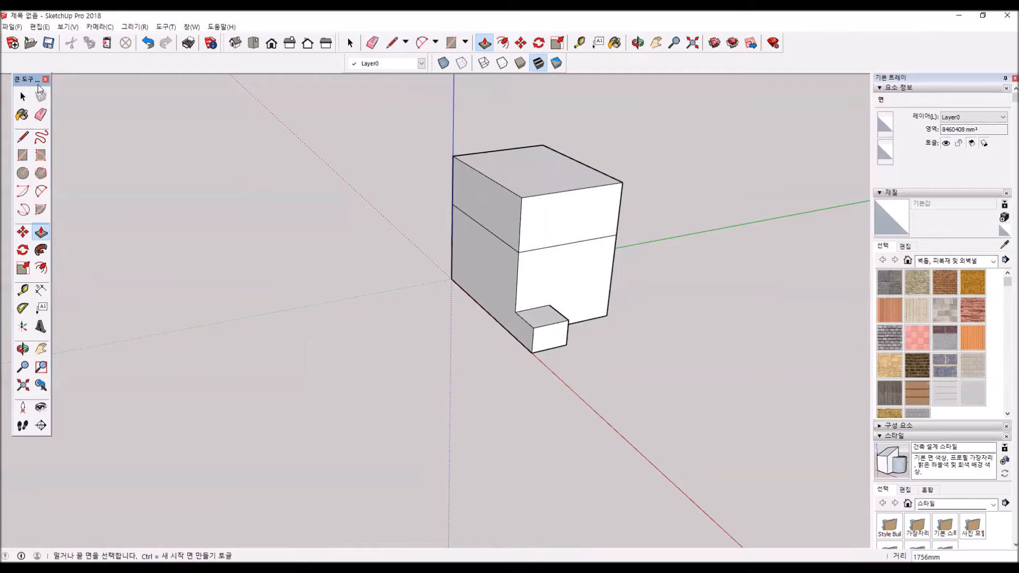
key(space)
click(492, 212)
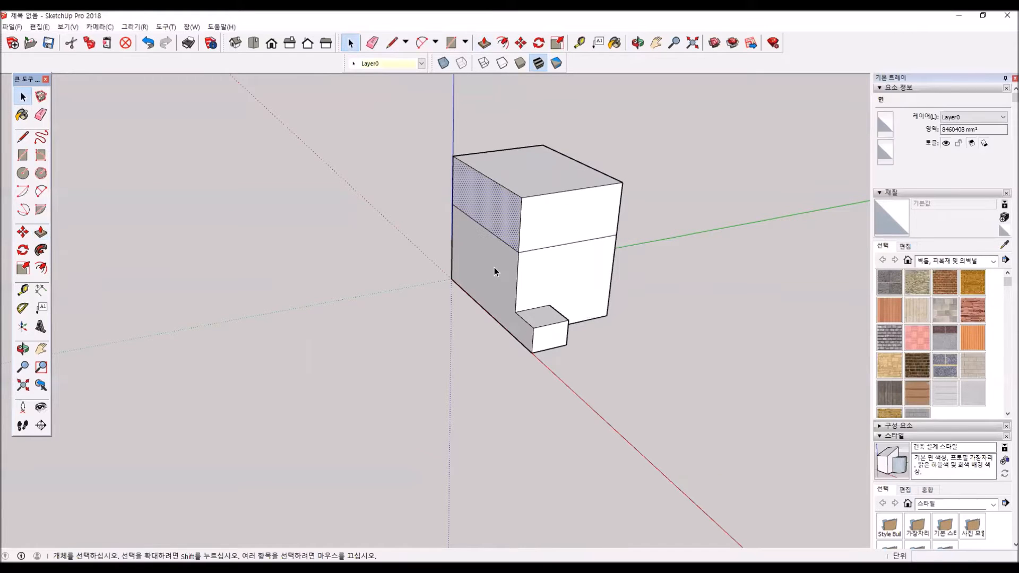
click(563, 224)
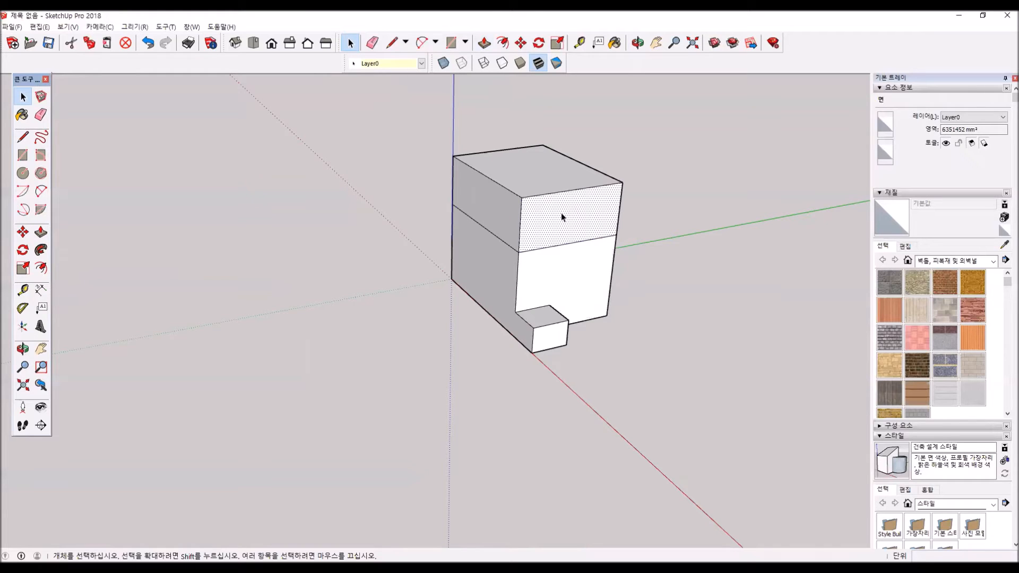
- Pull the upper section's front face outward about 1820 mm as a new section
click(41, 232)
click(540, 234)
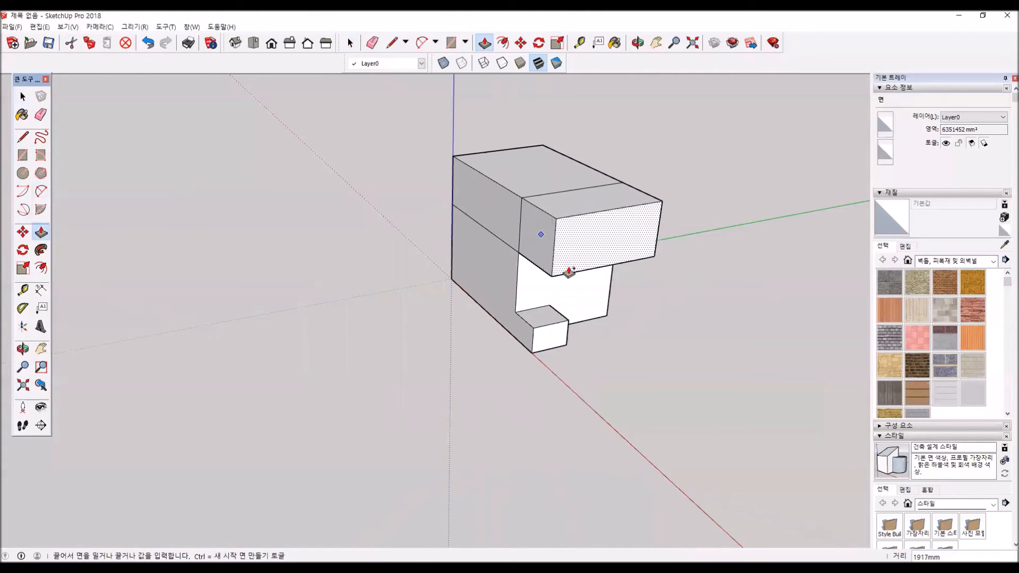
click(568, 269)
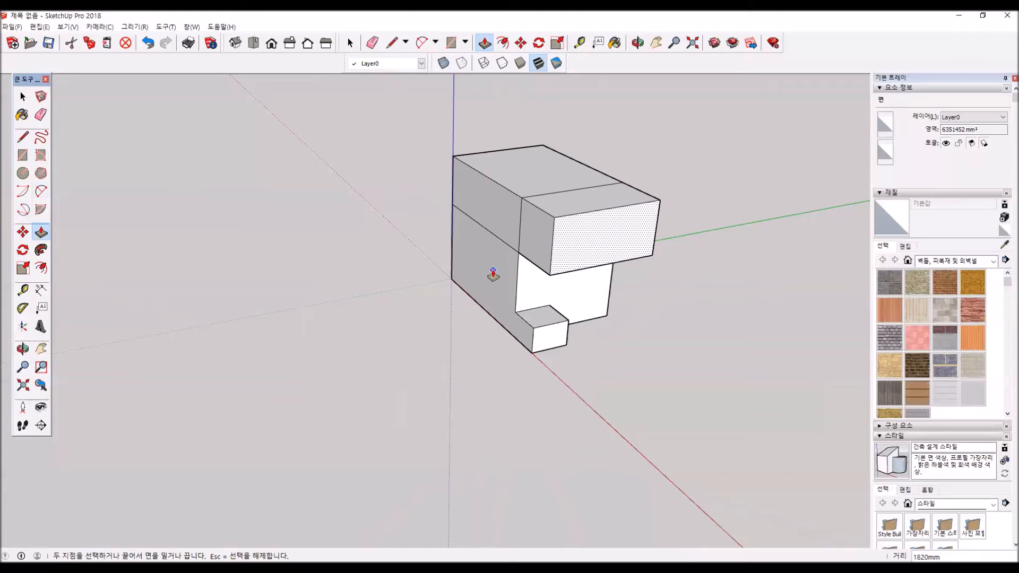
- Draw a square of about 3509 × 3509 mm on the ground beside the red axis, in front of the solid
scroll(366, 332, down, 3)
key(r)
click(528, 383)
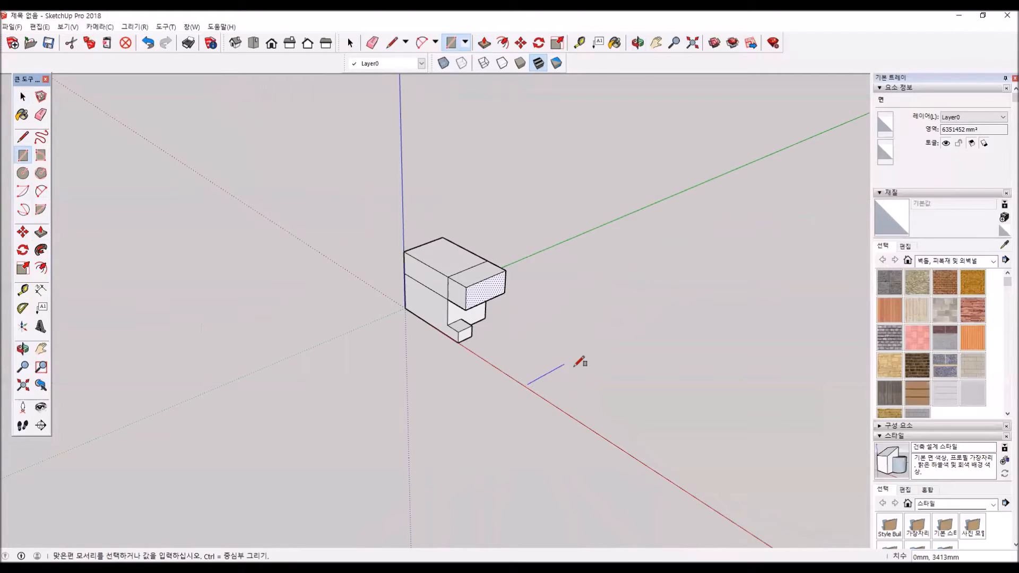
click(607, 389)
- Copy the whole square about 5746 mm along the red axis and repeat the copy with *3, then clear the selection
key(space)
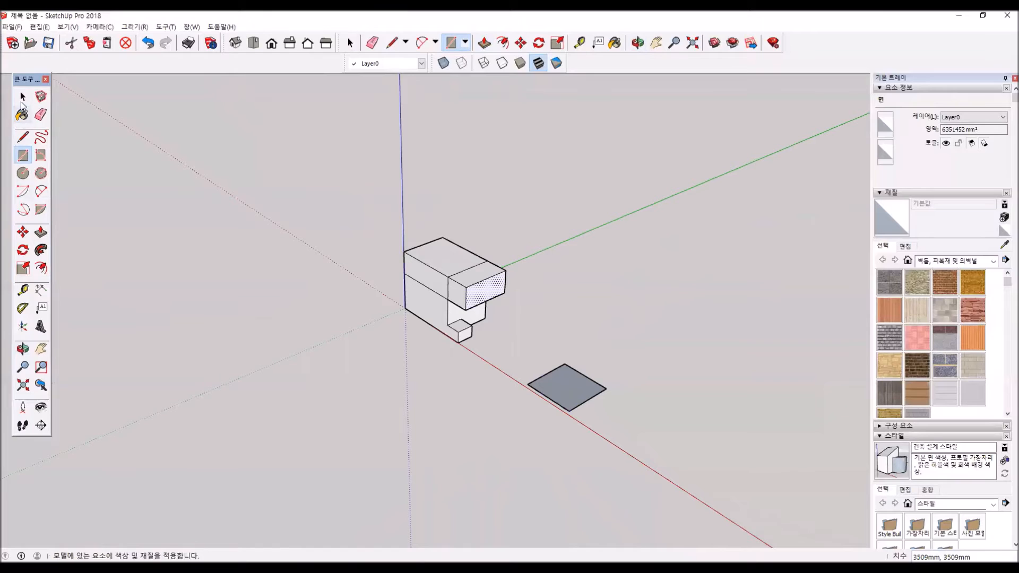
click(566, 373)
double_click(545, 373)
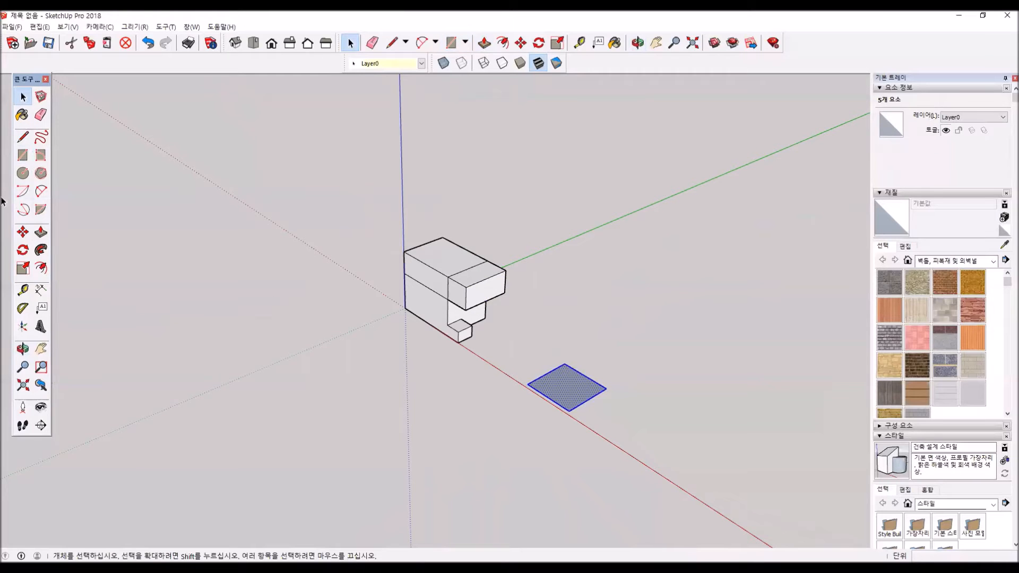
key(m)
click(525, 383)
key(ctrl)
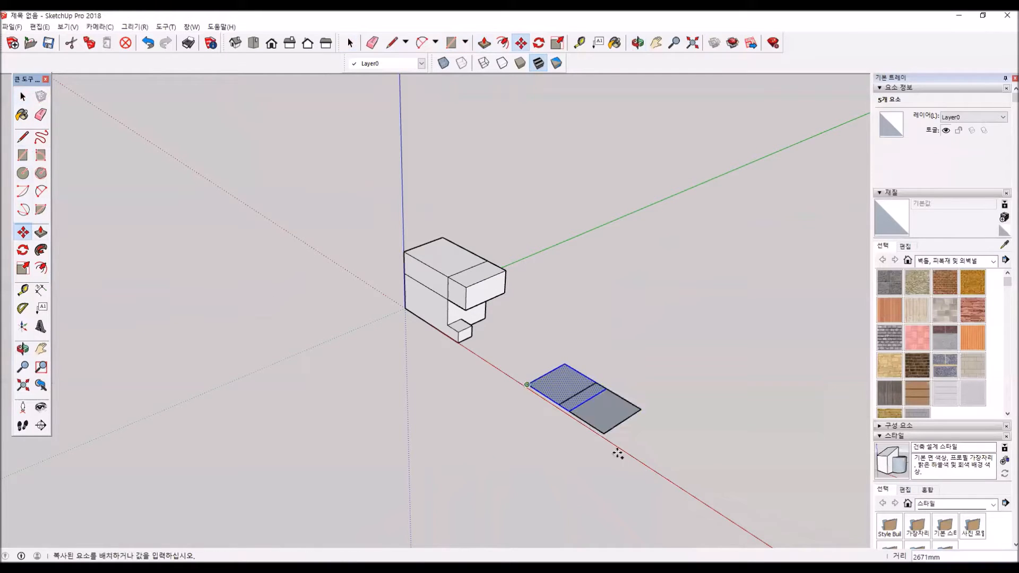
click(598, 430)
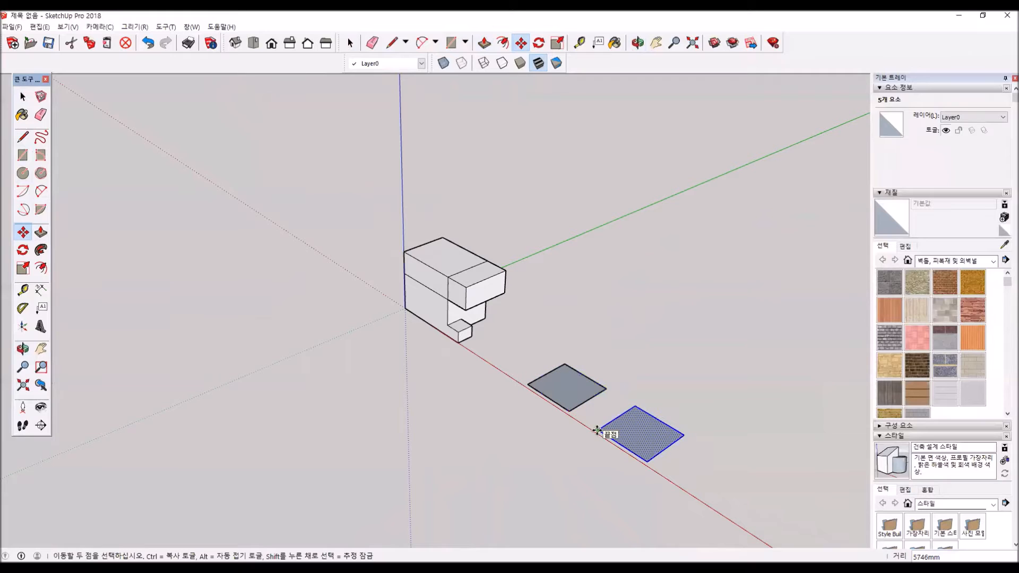
text(*3)
key(Return)
key(Escape)
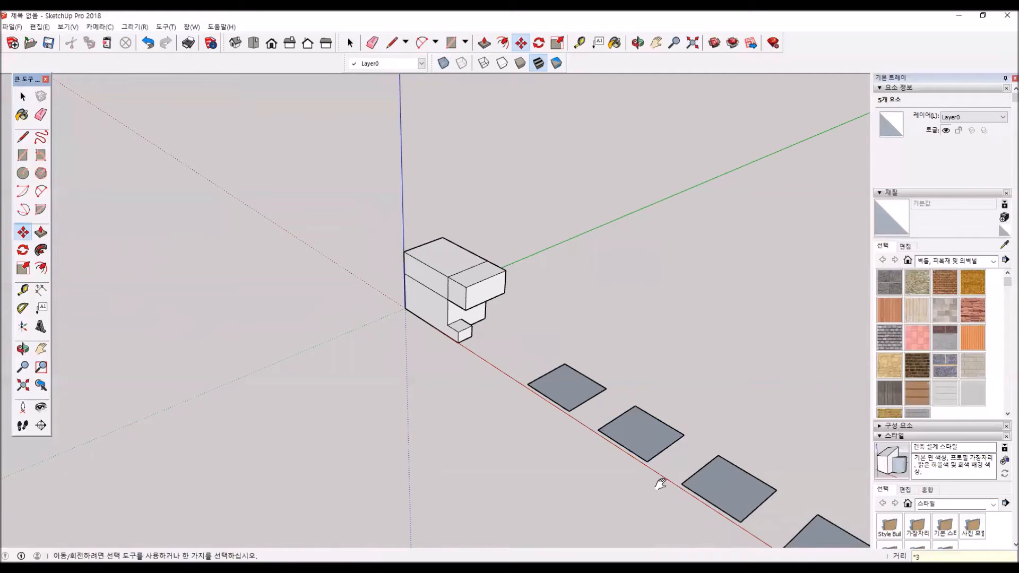
- Pull the first copied square up into a box about 3236 mm high and repeat the same extrusion on the second square
shift+middle_drag(660, 480, 350, 290)
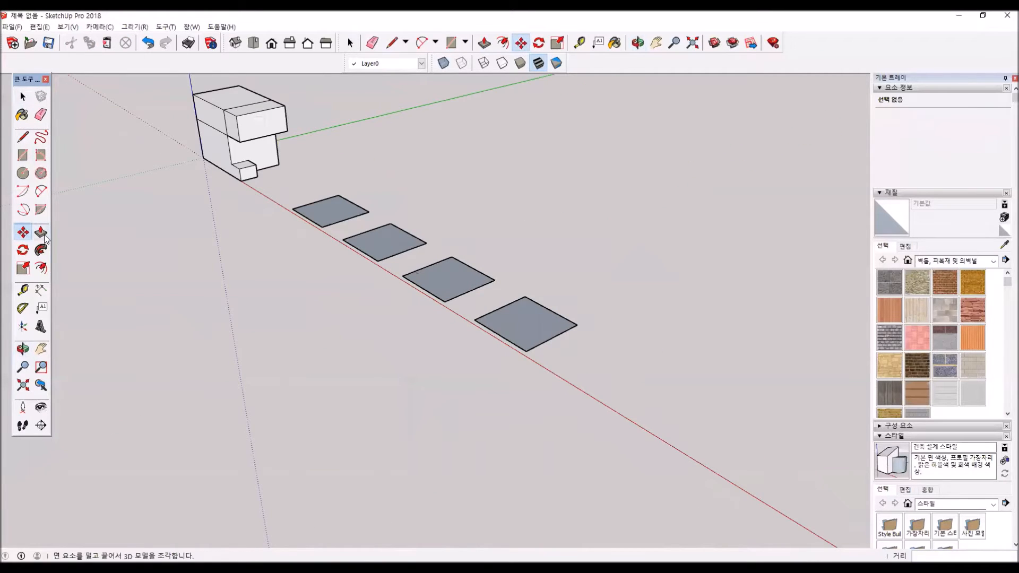
click(45, 239)
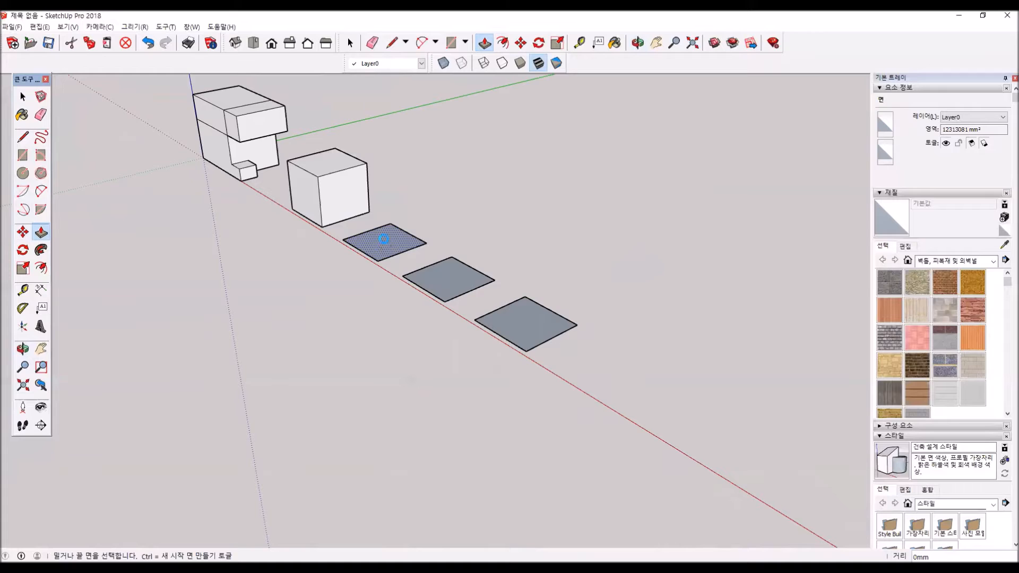
double_click(384, 246)
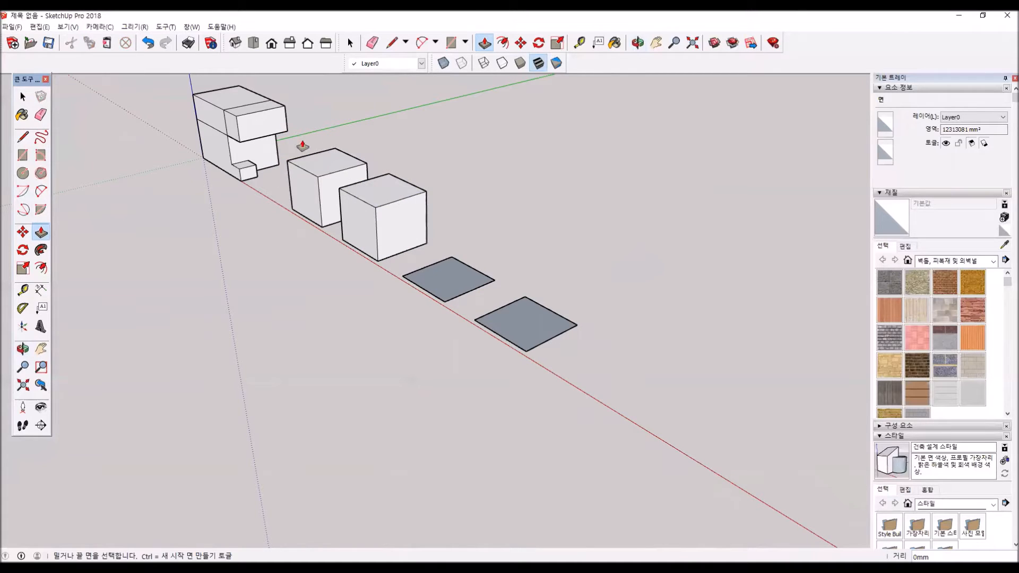
middle_drag(410, 275, 494, 283)
- Extrude the third square up to the same height as the first box by referencing its top face
click(493, 283)
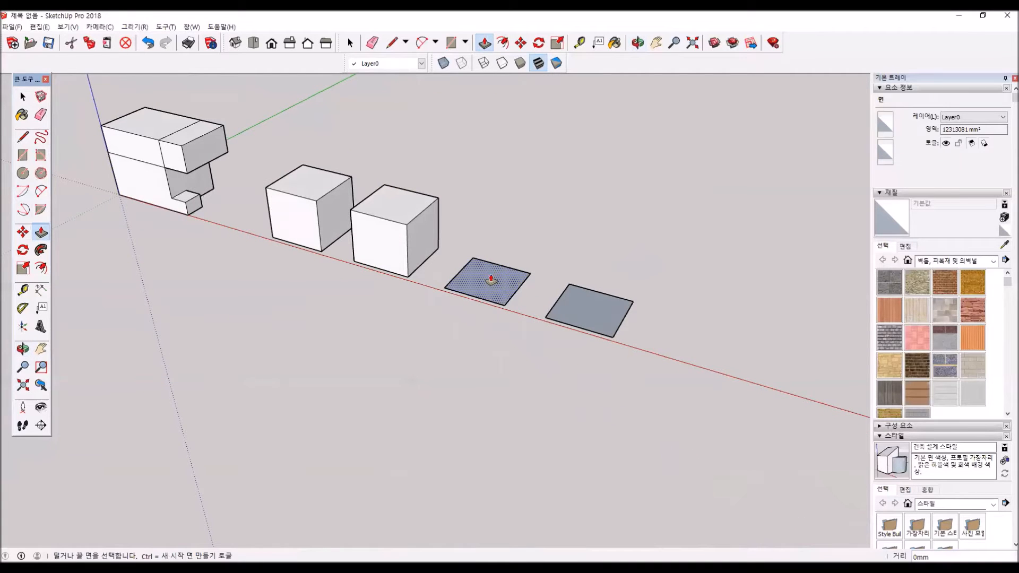
click(491, 277)
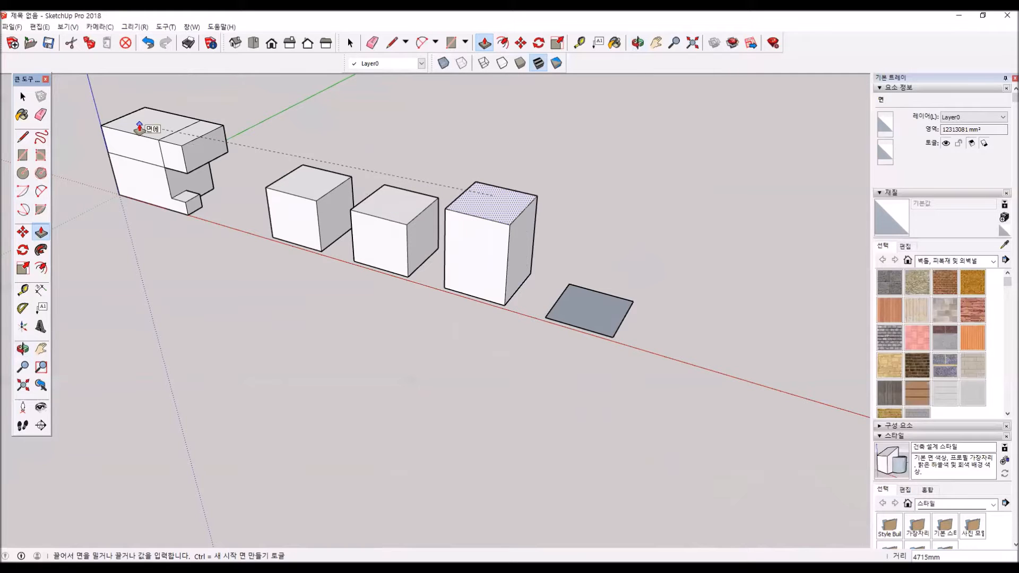
click(317, 185)
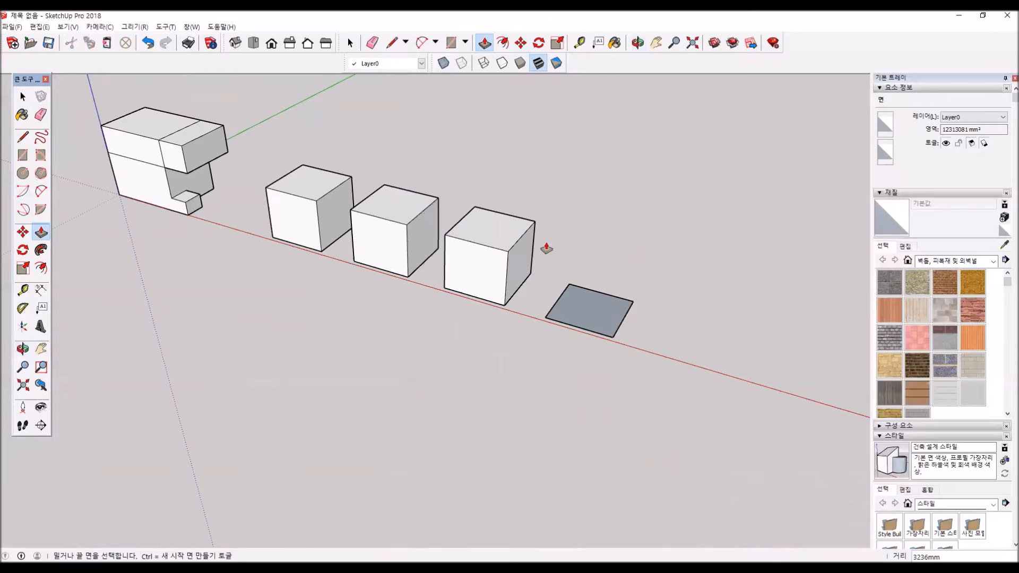
- Reverse the face of the fourth square and clear the selection
key(space)
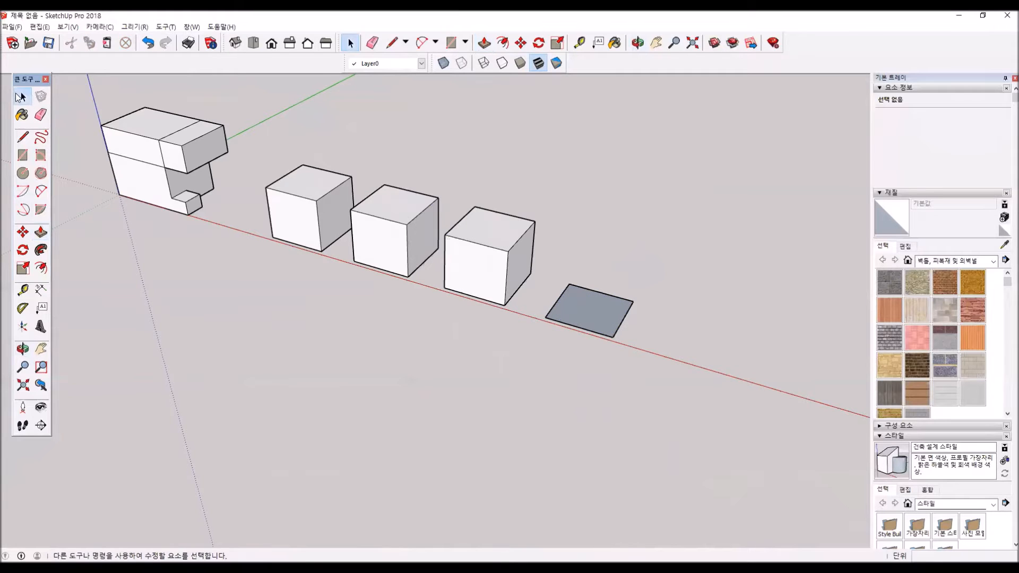
click(597, 312)
right_click(595, 315)
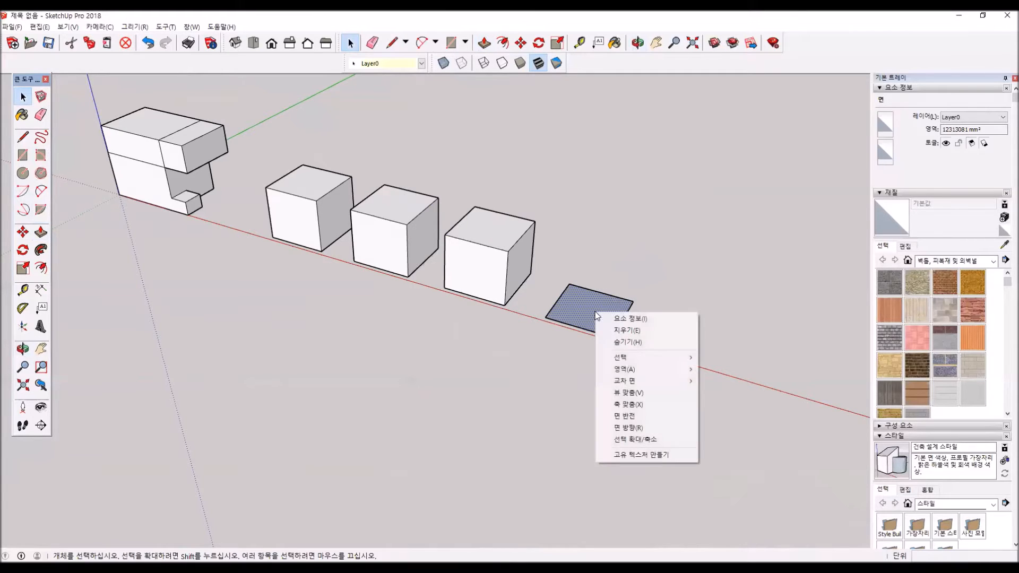
click(639, 414)
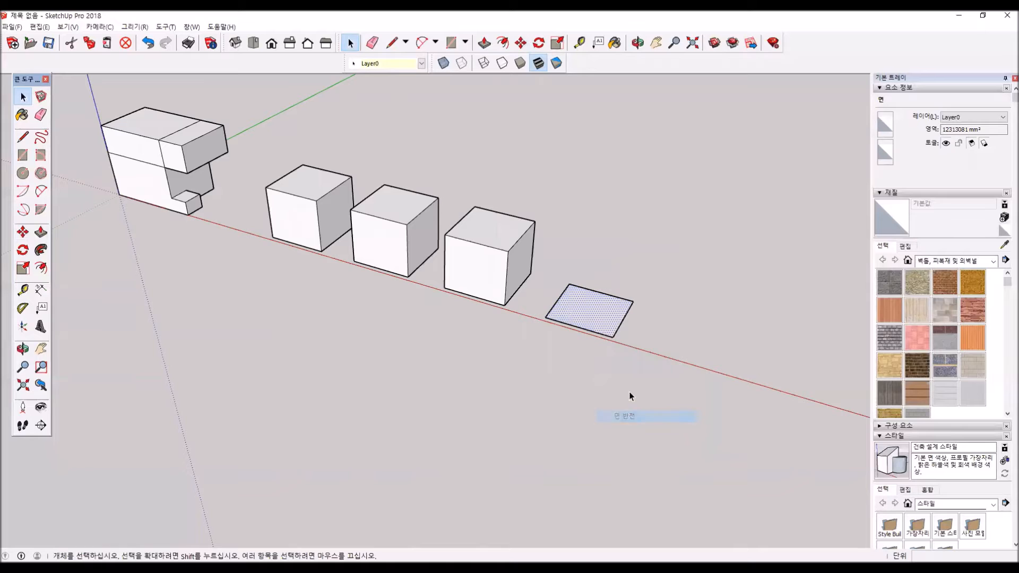
click(62, 103)
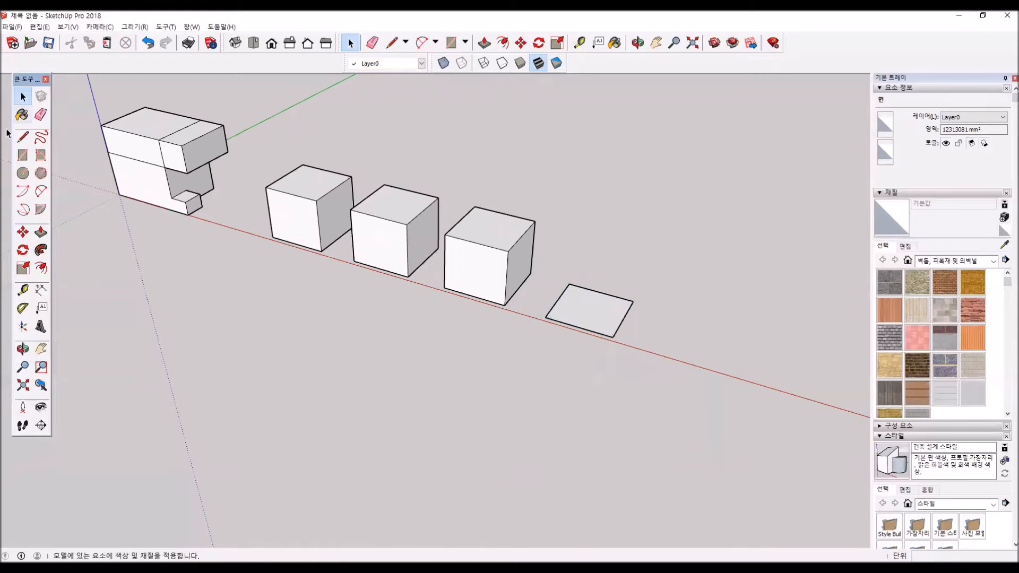
- Repeat the last Push/Pull extrusion on the reversed fourth square and view the box from several angles
click(41, 232)
double_click(600, 314)
middle_drag(610, 320, 452, 238)
middle_drag(558, 375, 693, 337)
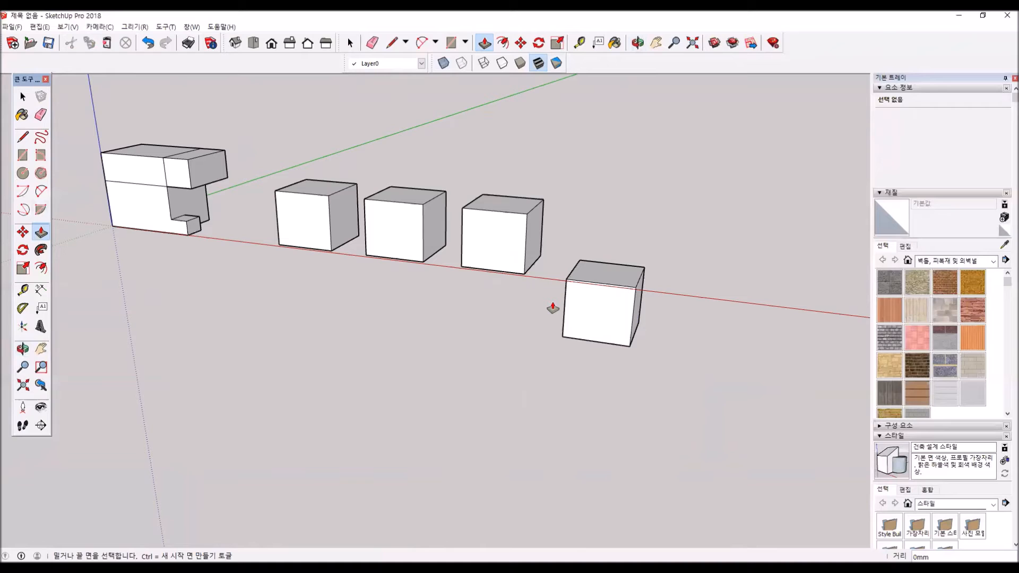
middle_drag(349, 266, 322, 350)
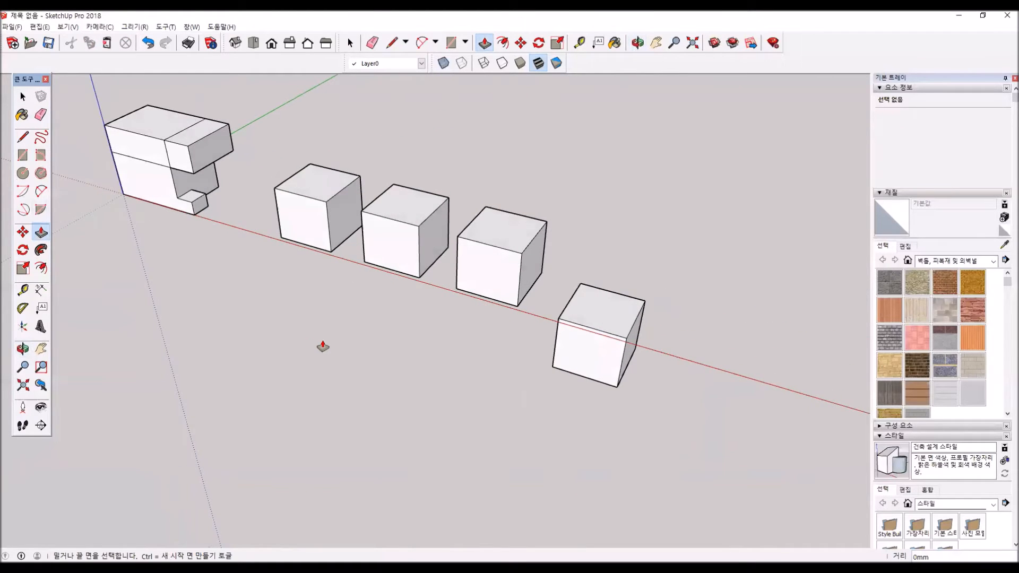
- Push the third box's front face inward to leave a thin upright slab
scroll(322, 346, down, 1)
key(r)
scroll(499, 267, up, 1)
scroll(499, 267, up, 1)
middle_drag(487, 299, 490, 196)
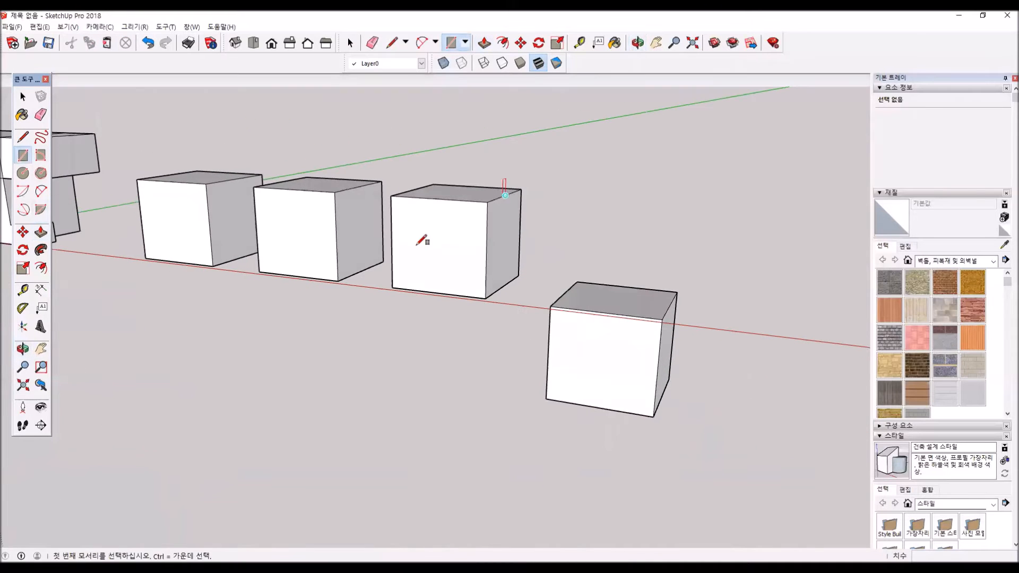
middle_drag(465, 260, 462, 324)
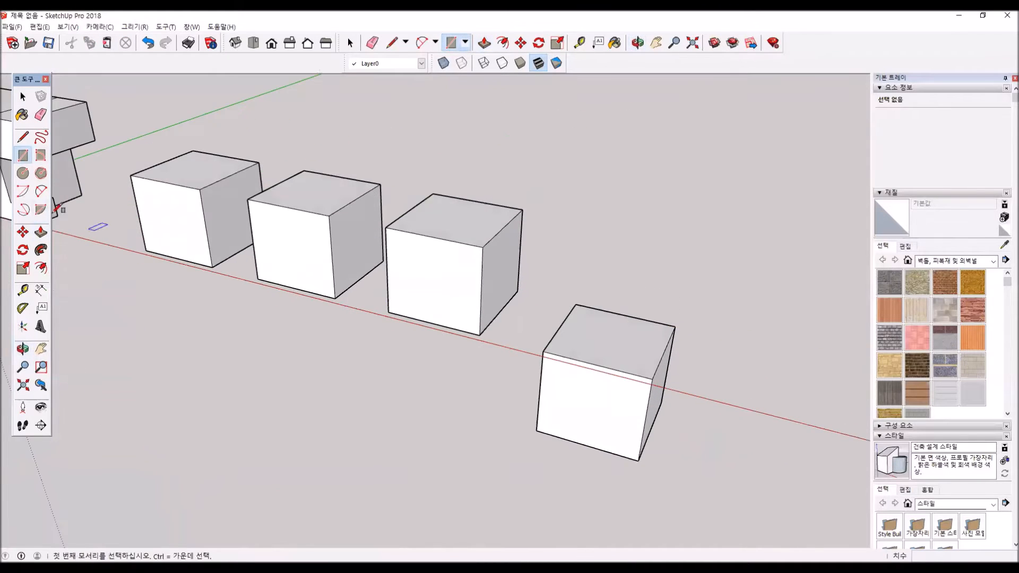
click(41, 234)
click(451, 246)
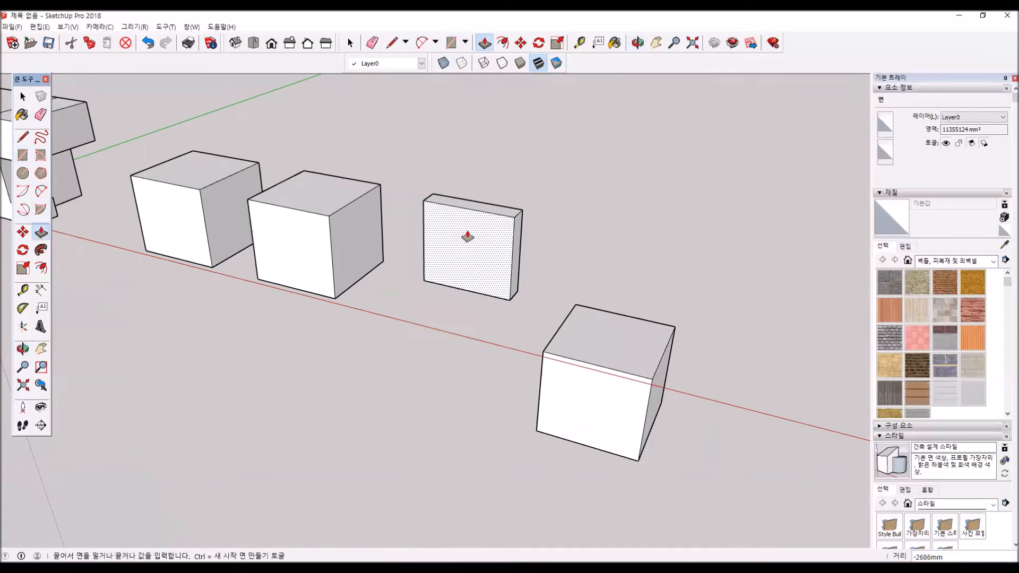
click(462, 240)
- Draw a rectangle of about 1533 × 1209 mm in the middle of the slab's front face
click(23, 155)
click(443, 232)
click(483, 271)
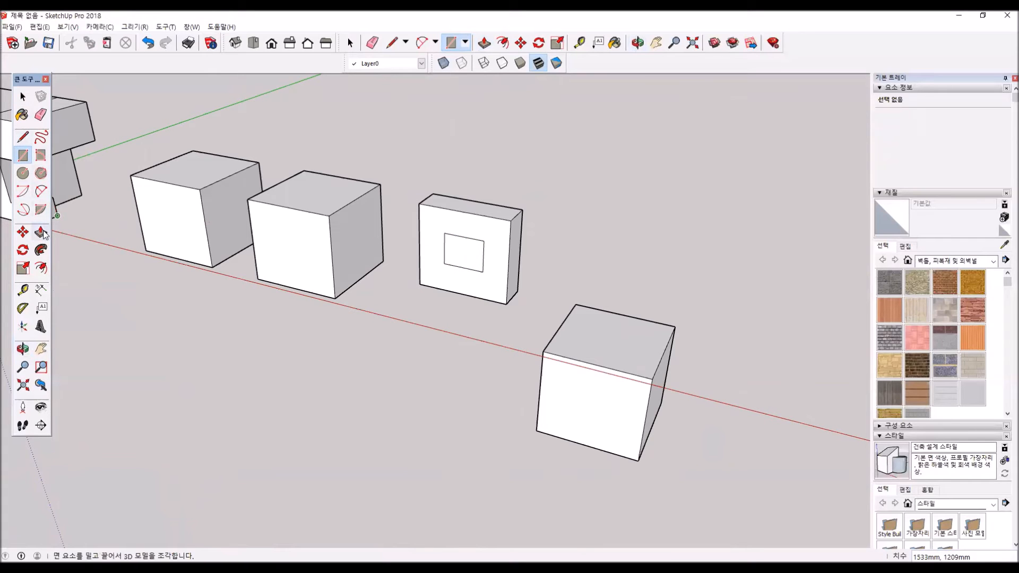
- Push the small rectangle back about 1114 mm through the slab to cut an opening, and inspect it
click(42, 233)
click(463, 262)
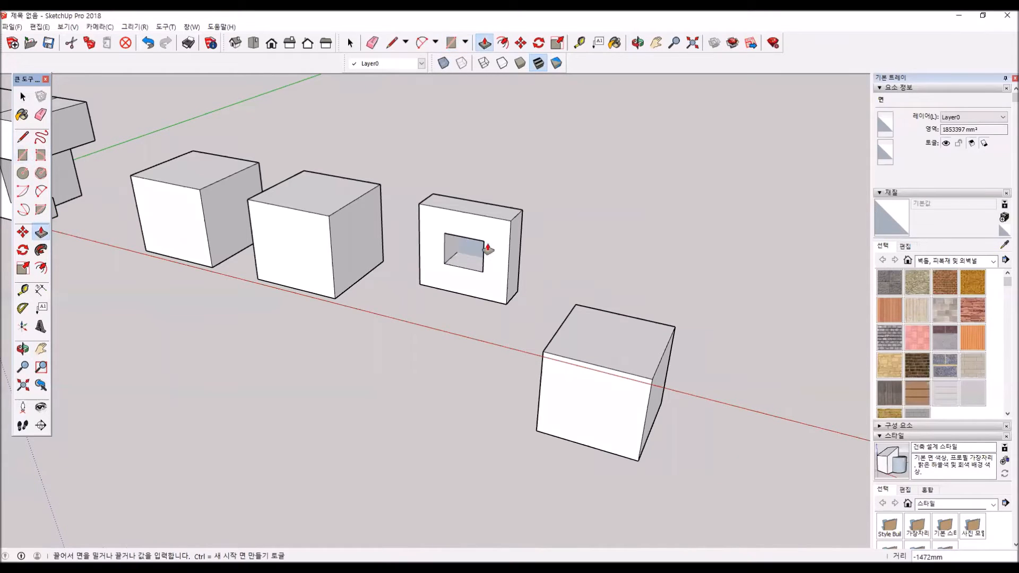
middle_drag(478, 263, 234, 311)
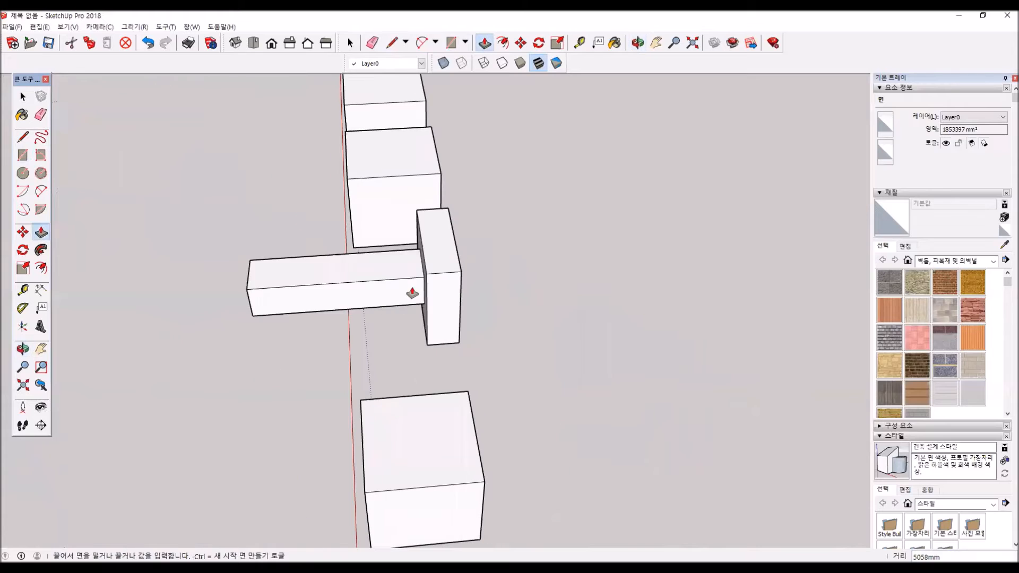
click(452, 242)
middle_drag(329, 348, 452, 241)
scroll(415, 232, up, 4)
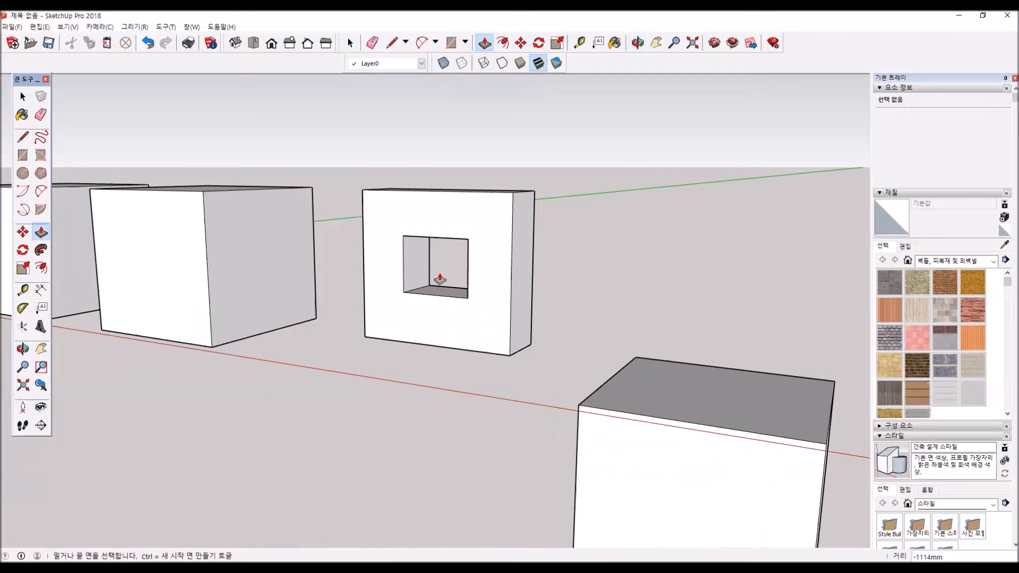
middle_drag(473, 272, 423, 287)
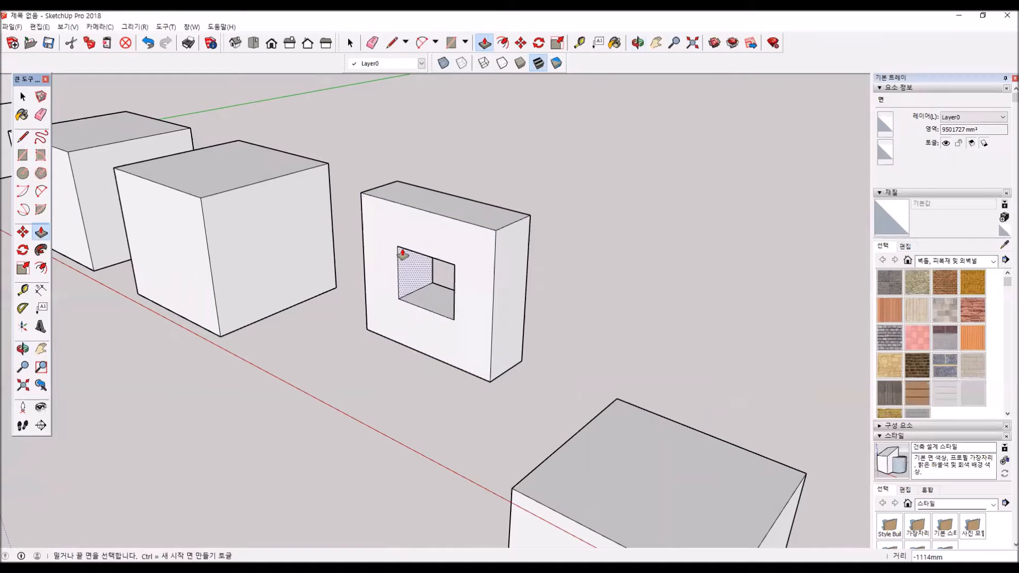
- Draw a 24-sided circle on the ground beside the red axis, beyond the last box
scroll(283, 216, down, 4)
scroll(239, 249, down, 5)
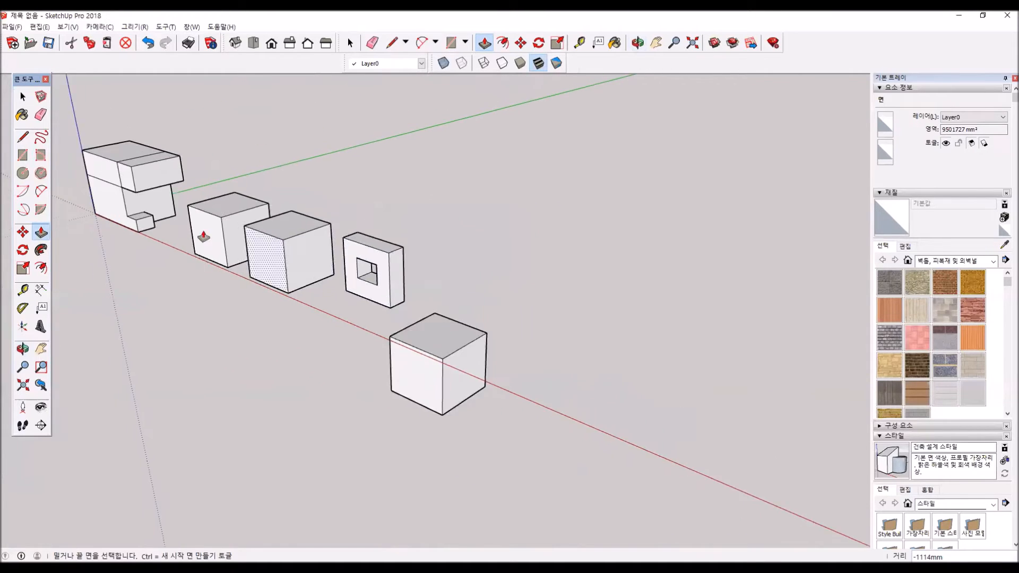
click(23, 173)
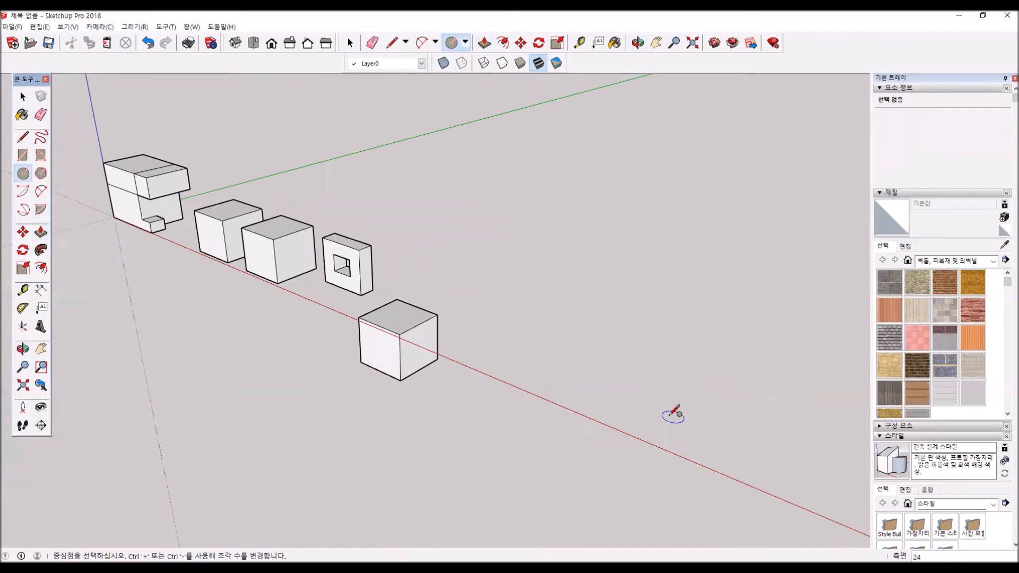
click(545, 366)
click(567, 355)
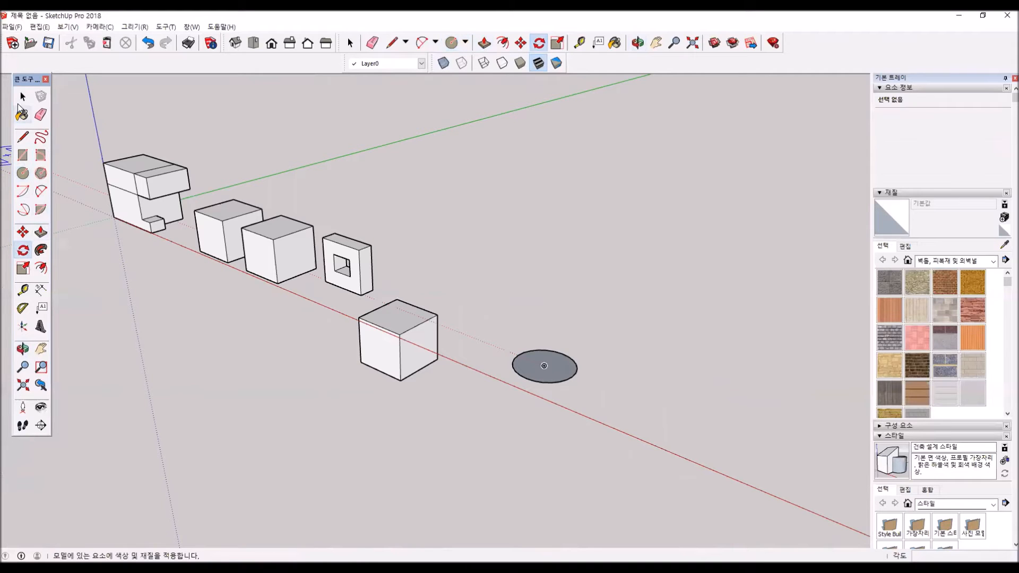
- Select the whole circle and rotate it 90 degrees about its centre, parallel to the red axis, so it stands upright
click(22, 96)
double_click(550, 365)
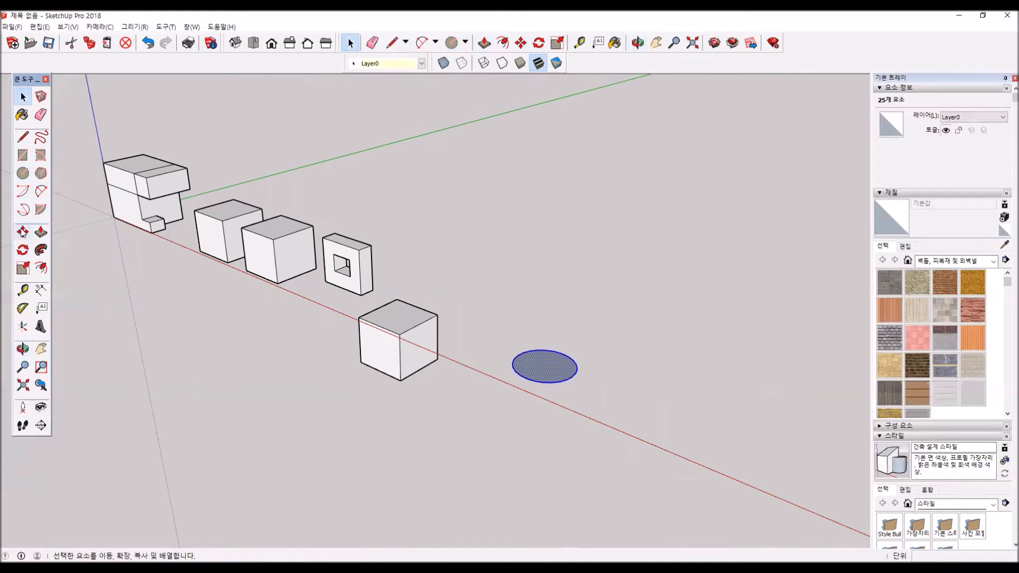
click(23, 250)
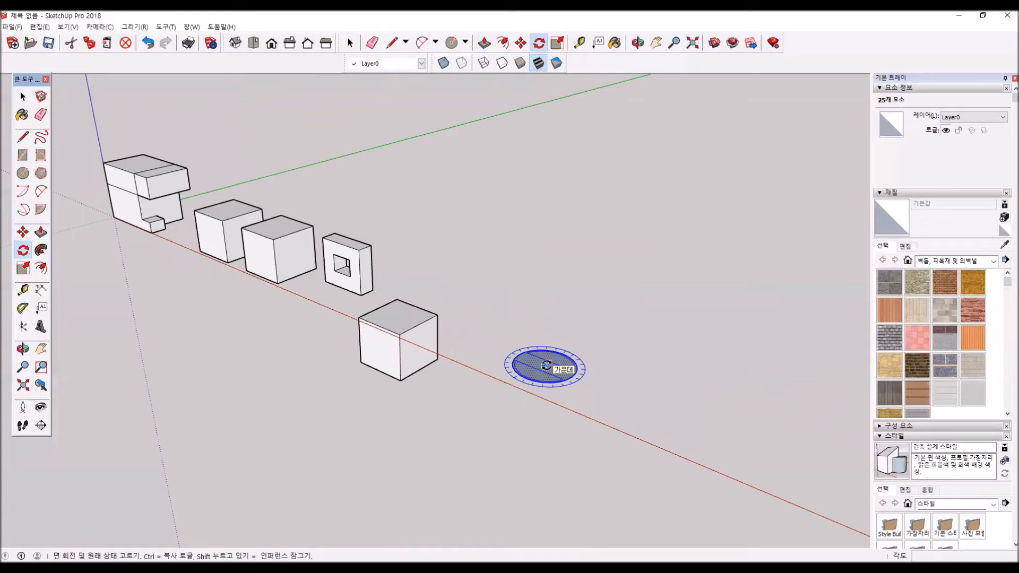
drag(546, 365, 570, 356)
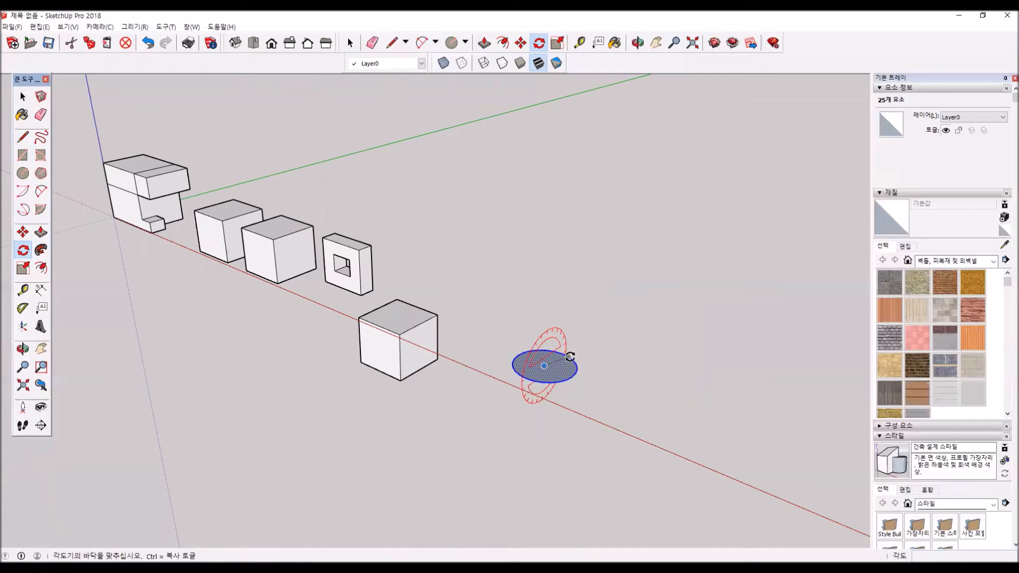
click(572, 377)
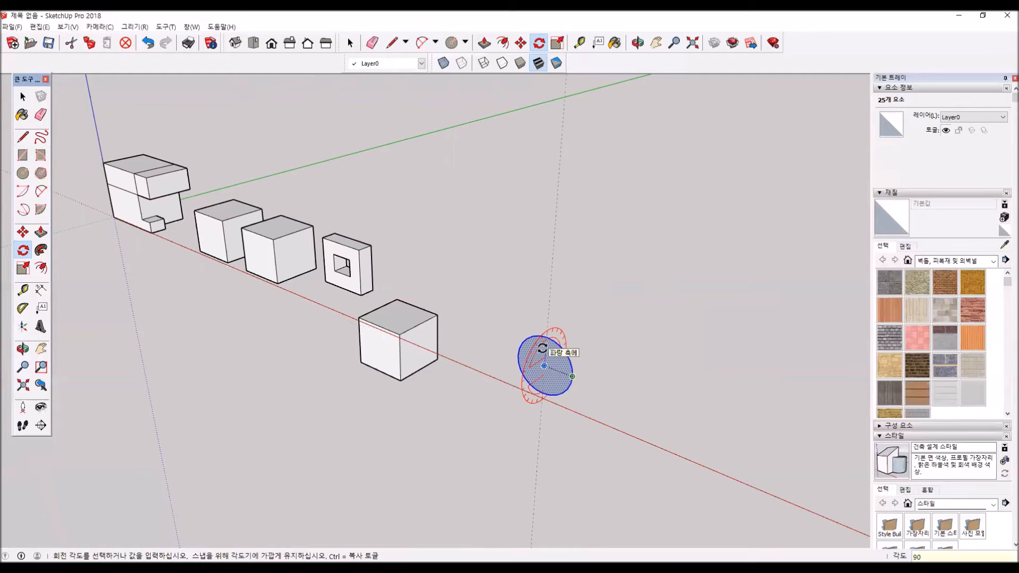
click(542, 348)
- Extrude the upright circle about 1409 mm into a short cylinder
middle_drag(560, 347, 297, 297)
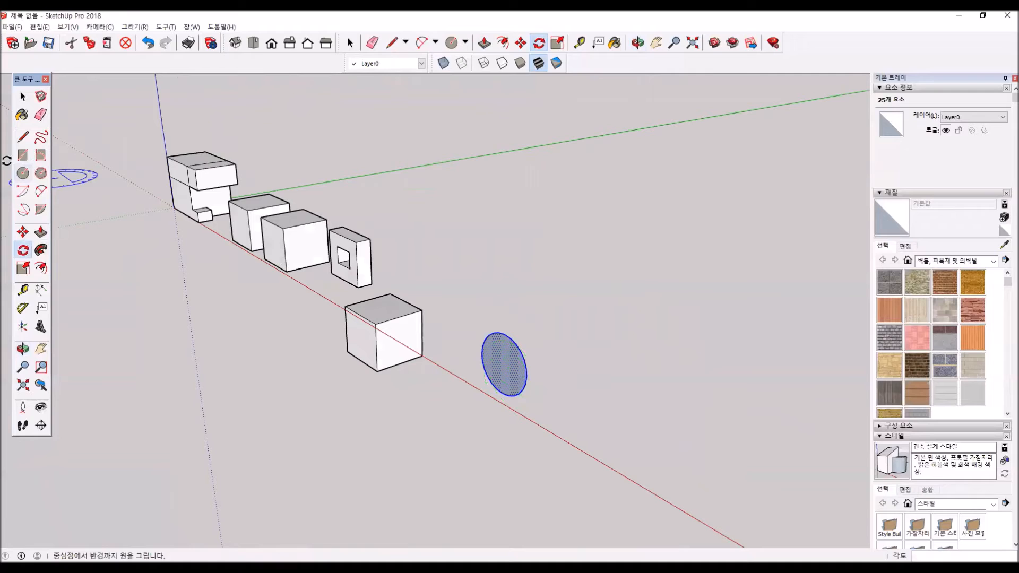
click(43, 235)
click(504, 360)
click(487, 375)
middle_drag(462, 336, 525, 362)
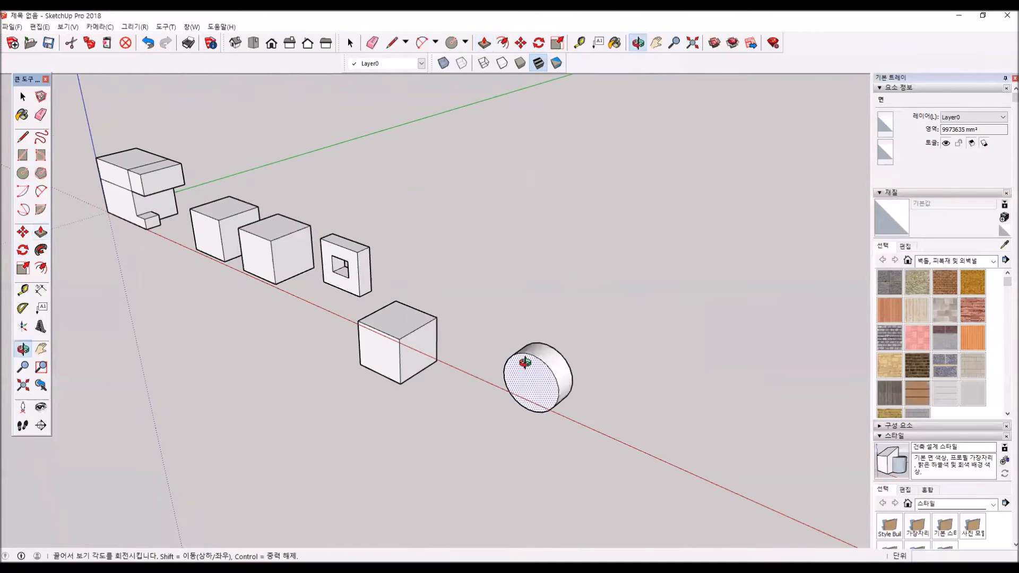
click(542, 371)
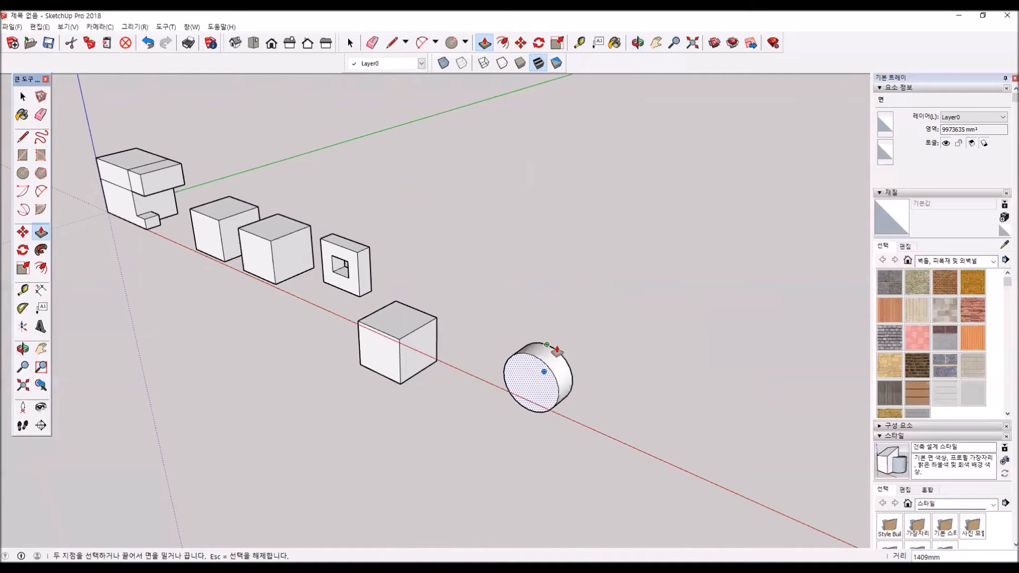
scroll(547, 344, up, 3)
- Select the cylinder's curved side with its edges, show hidden geometry, and select a single facet of that side
key(space)
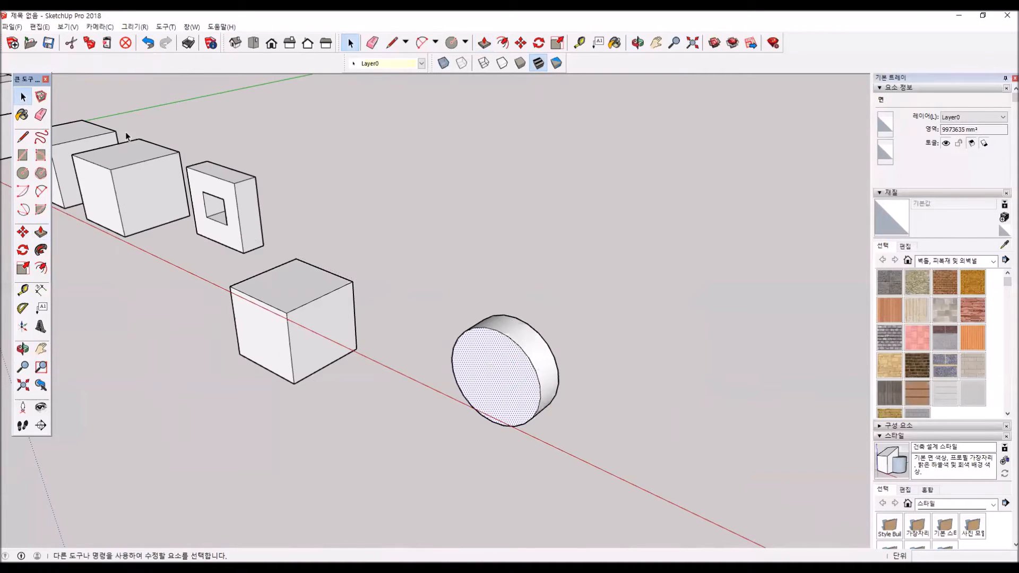
middle_drag(586, 398, 552, 397)
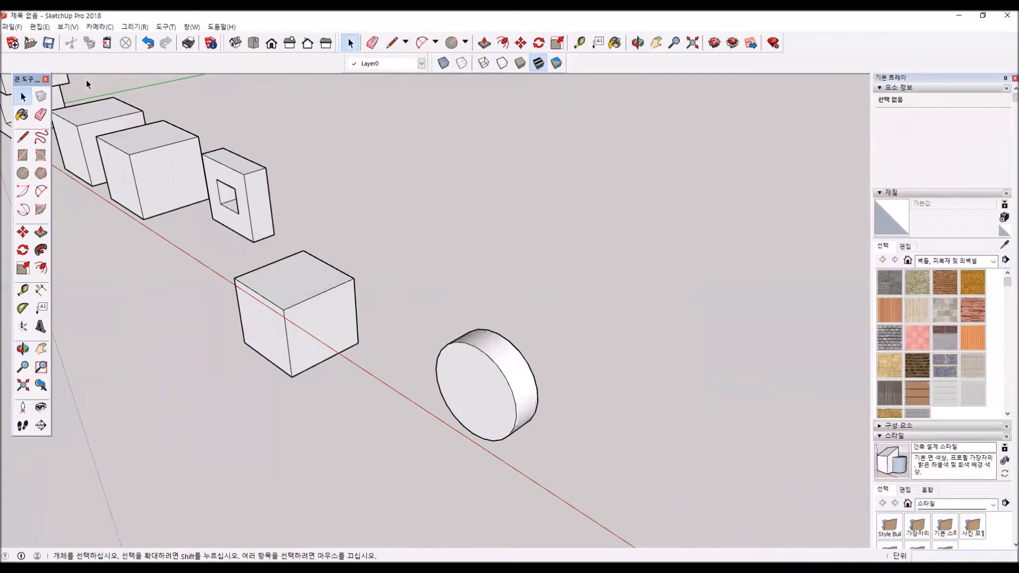
double_click(513, 383)
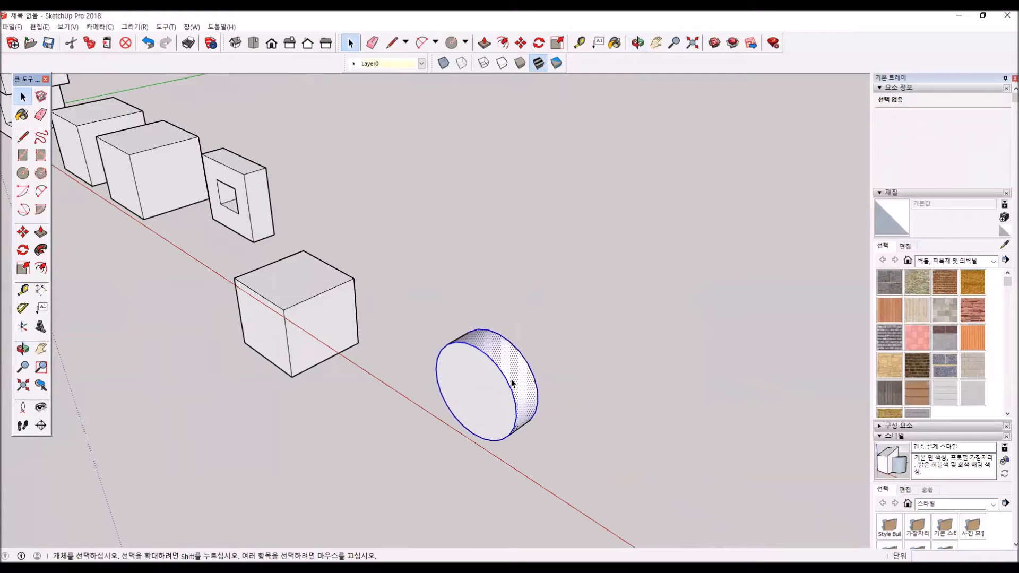
click(67, 28)
click(97, 67)
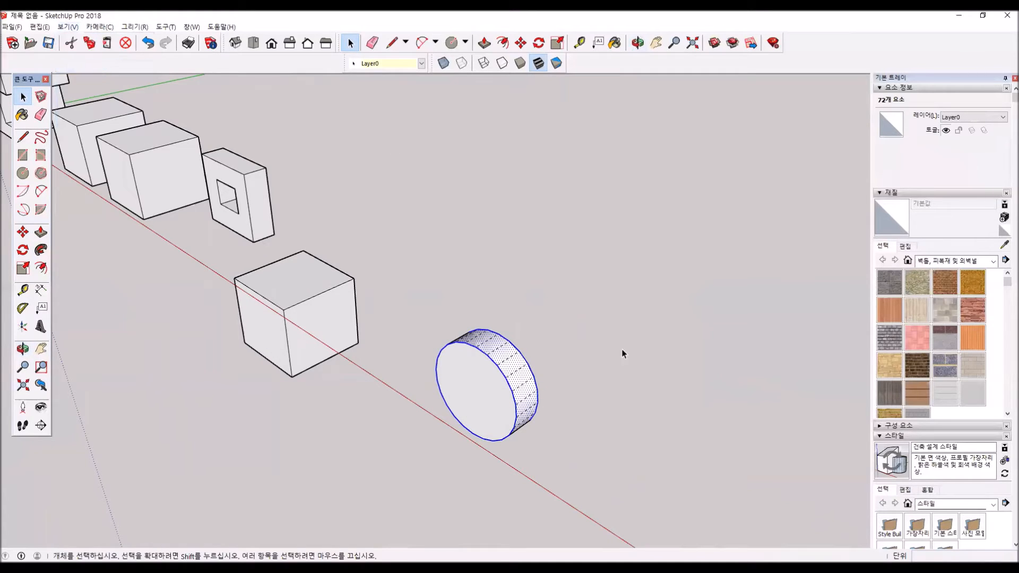
scroll(499, 353, up, 2)
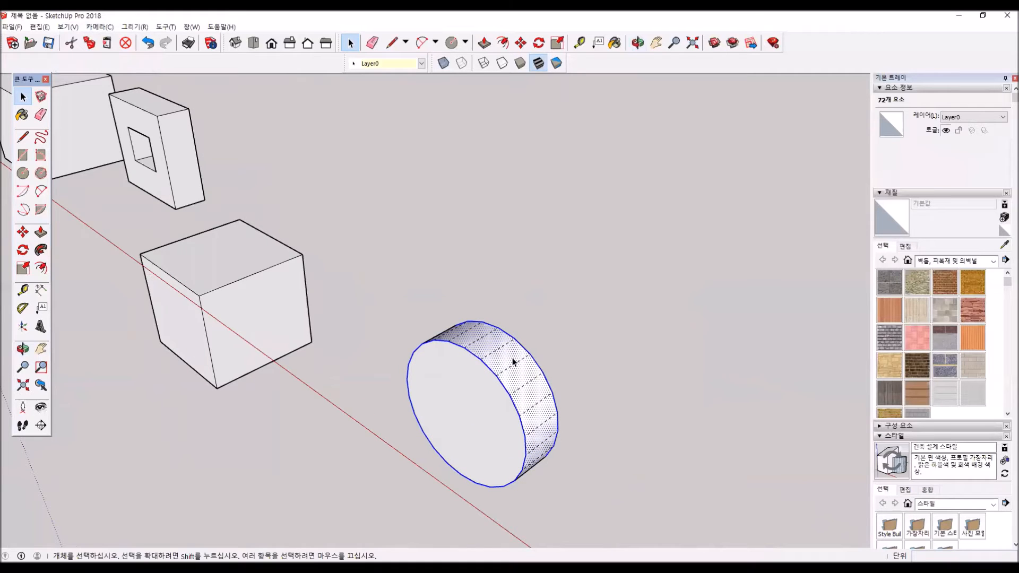
click(514, 361)
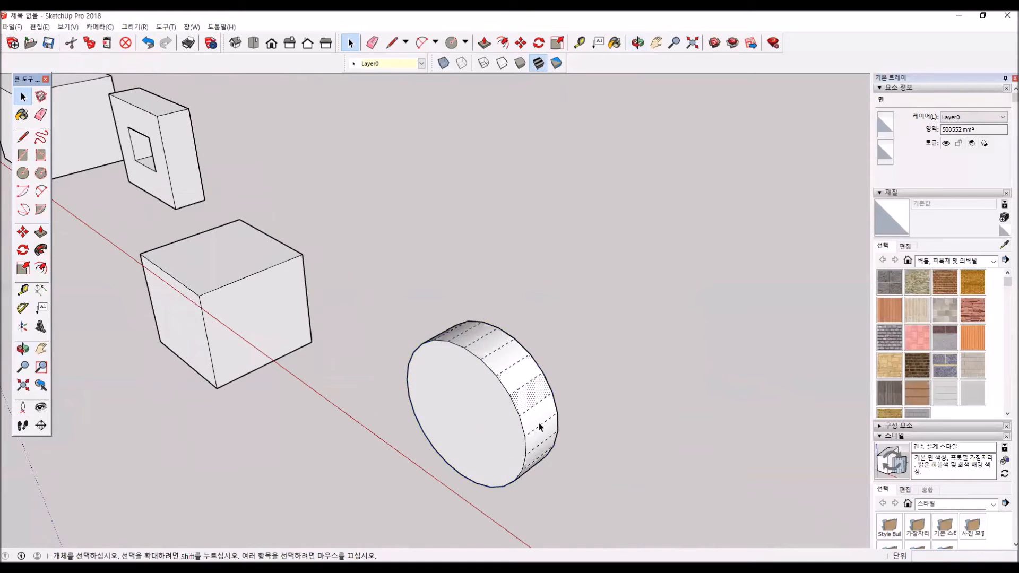
- Select individual facets of the cylinder's curved side one after another, ending with a facet near its upper edge
click(539, 424)
click(539, 441)
click(534, 412)
click(529, 391)
click(520, 372)
click(501, 356)
click(483, 345)
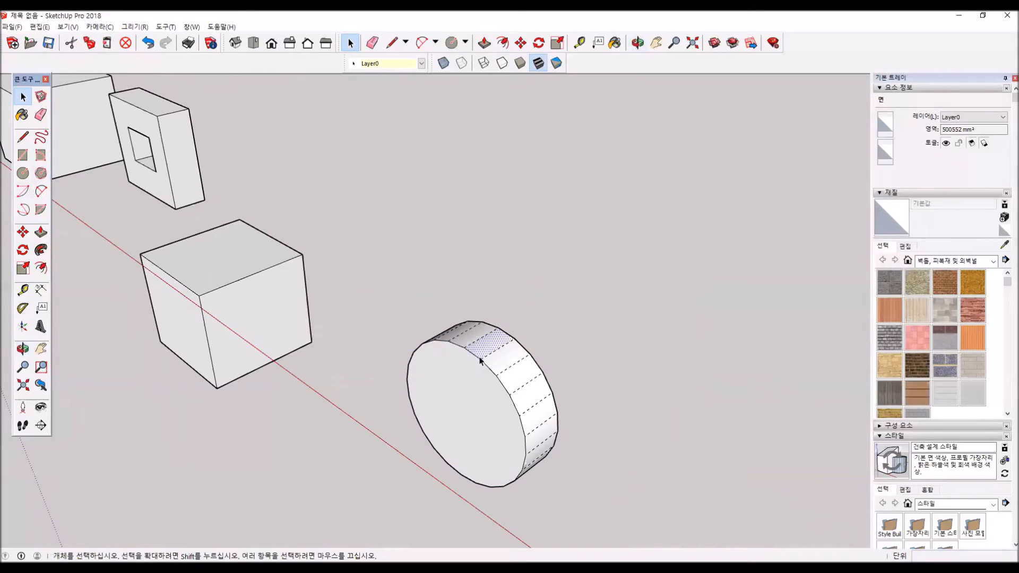
- Extrude the upper facet outward about 445 mm with Push/Pull, select a neighbouring side facet, and clear the selection
click(41, 233)
drag(491, 342, 496, 326)
click(22, 97)
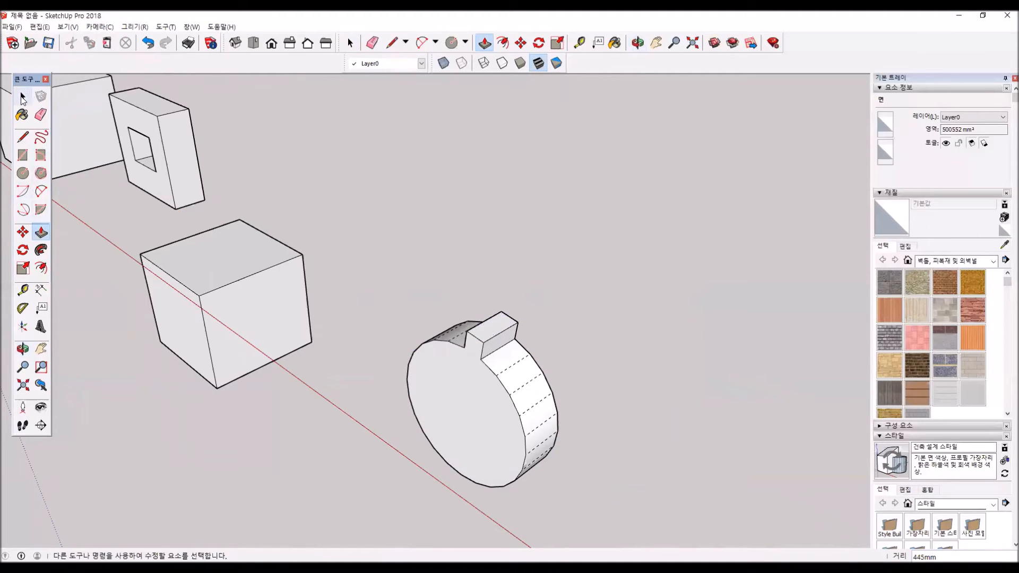
triple_click(512, 381)
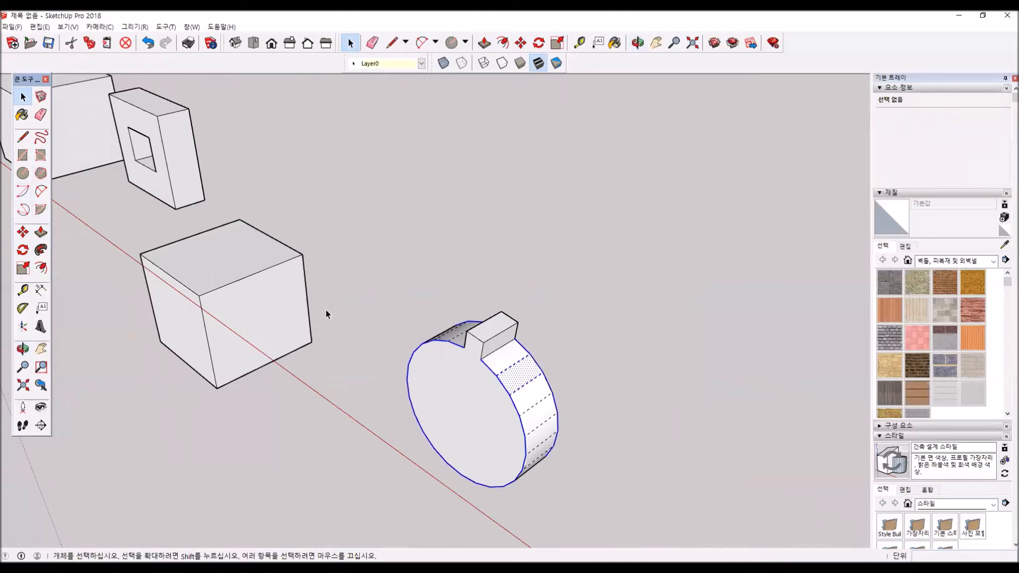
click(277, 173)
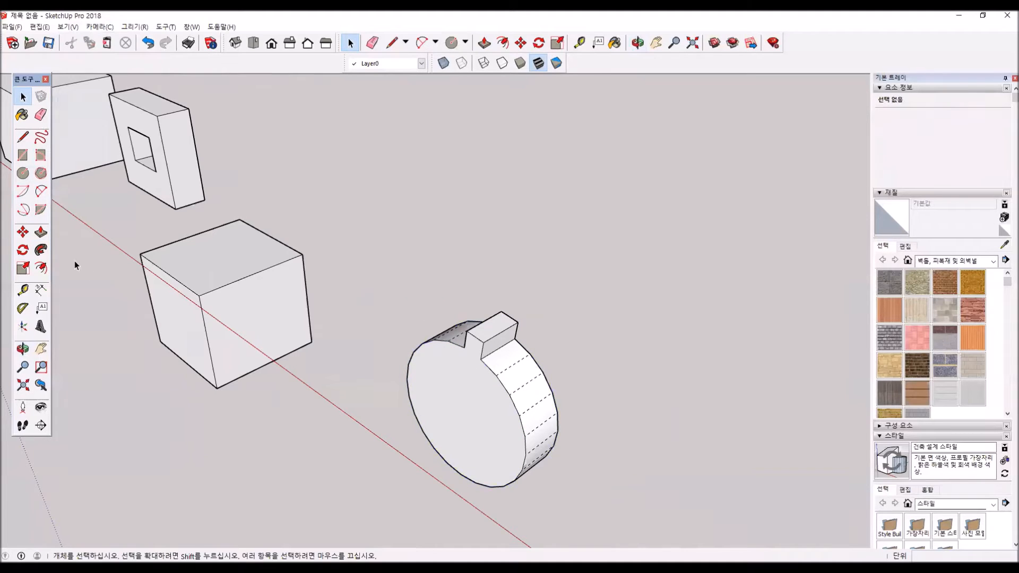
- Repeat the same outward extrusion on every other facet around the cylinder to form the teeth of a gear
double_click(523, 379)
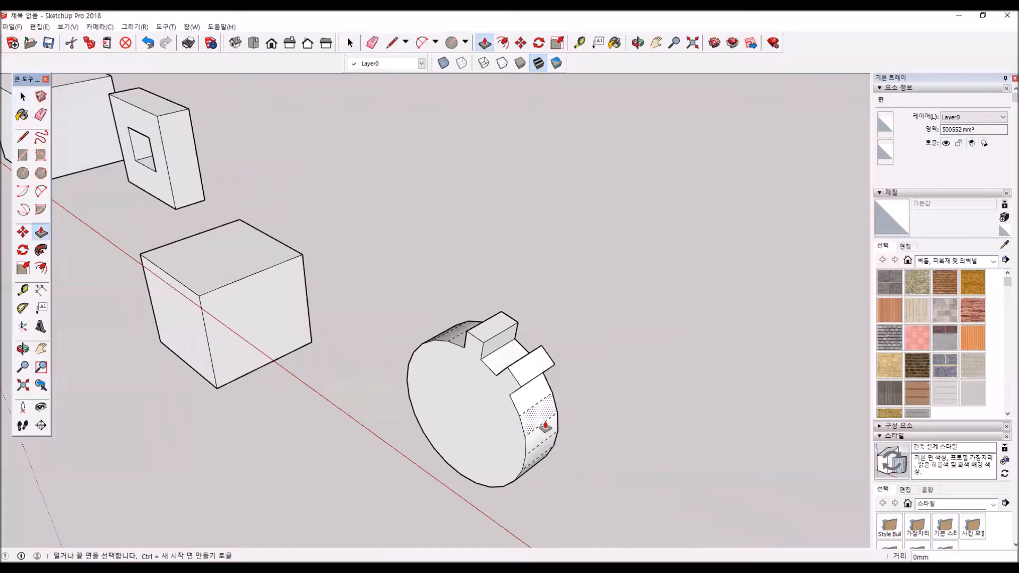
double_click(533, 424)
middle_drag(622, 368, 526, 295)
double_click(538, 321)
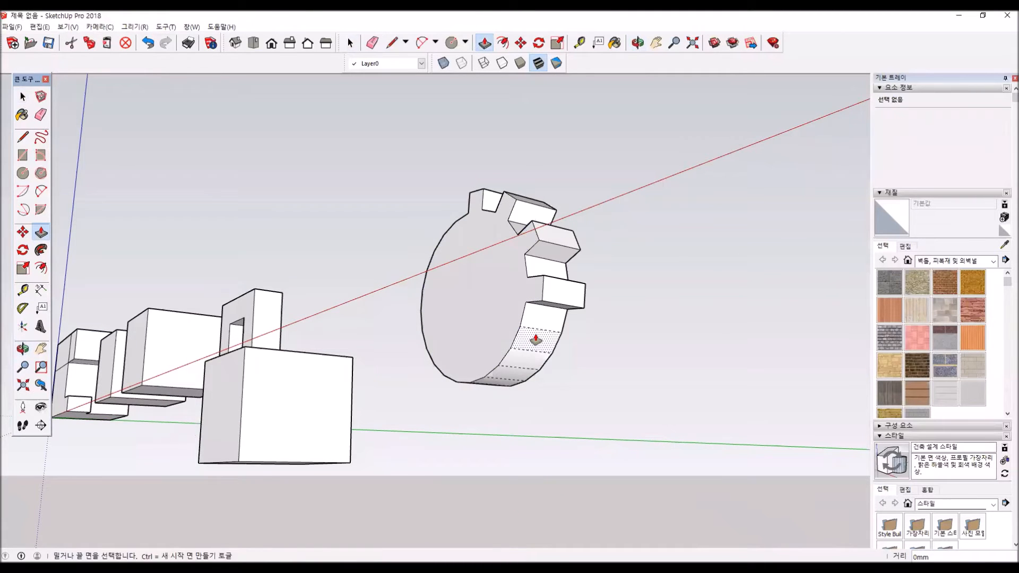
double_click(528, 352)
double_click(510, 376)
middle_drag(483, 420, 550, 428)
double_click(504, 370)
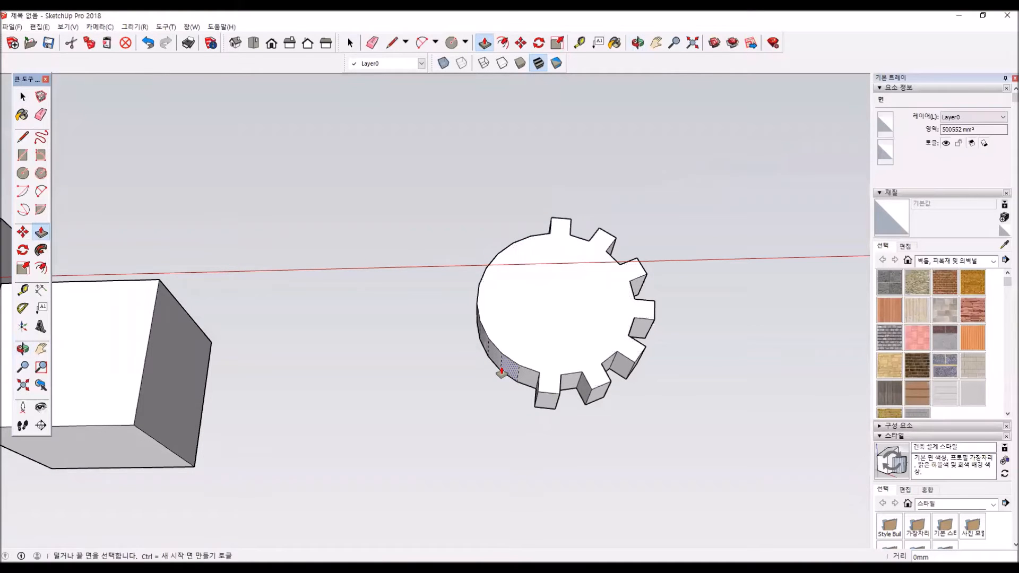
middle_drag(451, 354, 473, 304)
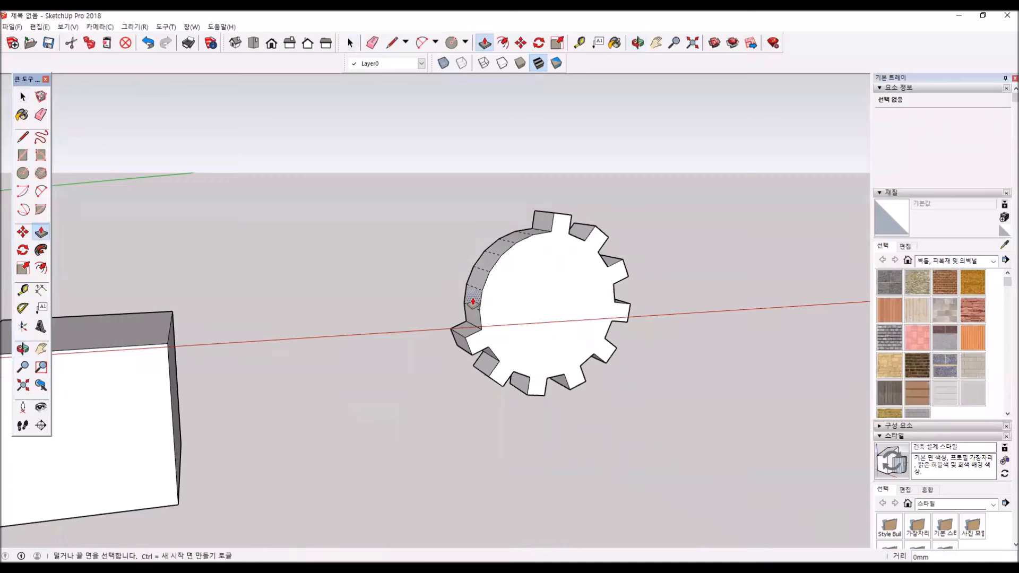
double_click(487, 262)
double_click(512, 238)
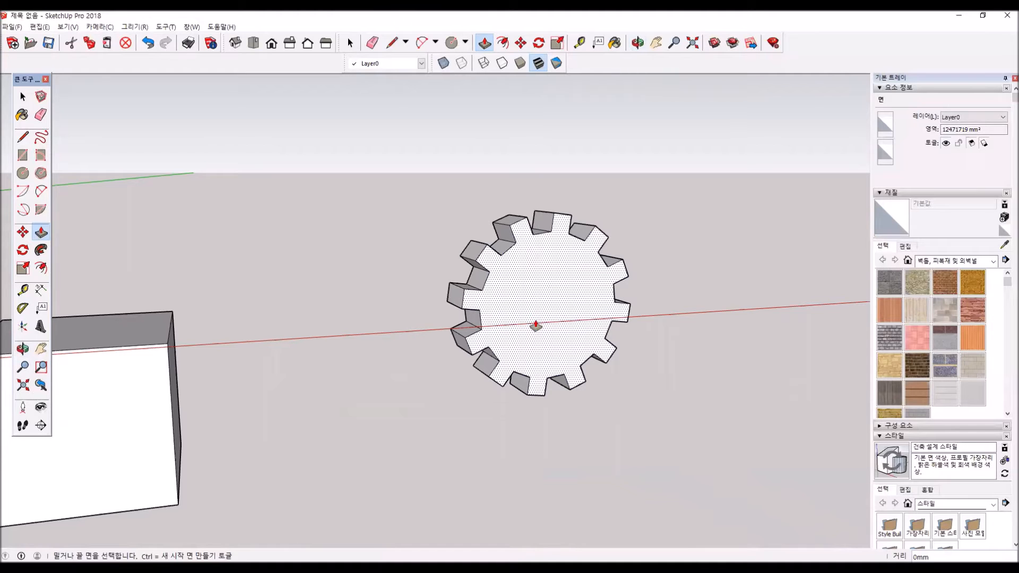
- Select the whole gear with all its connected geometry and delete it
middle_drag(516, 325, 205, 341)
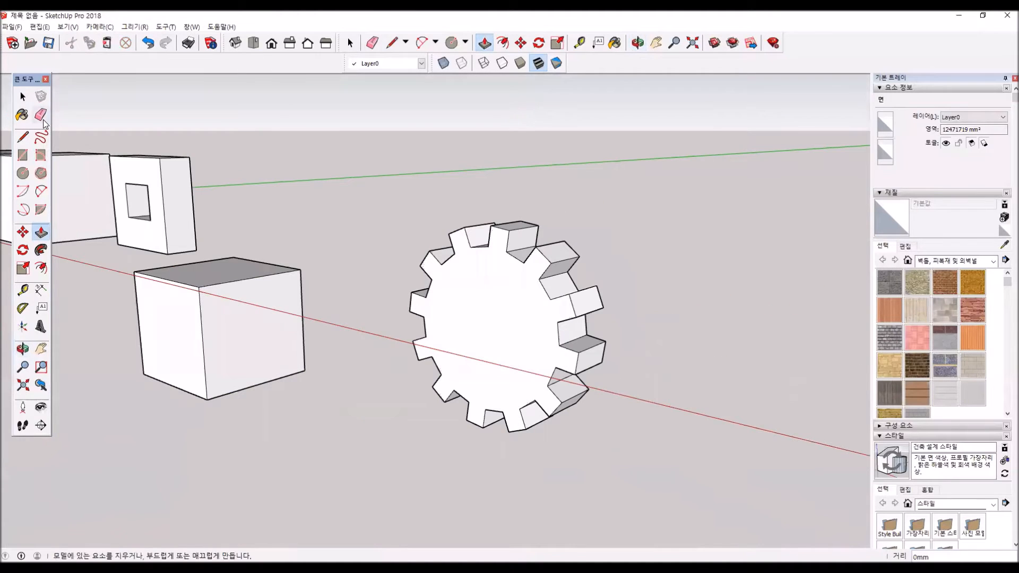
key(space)
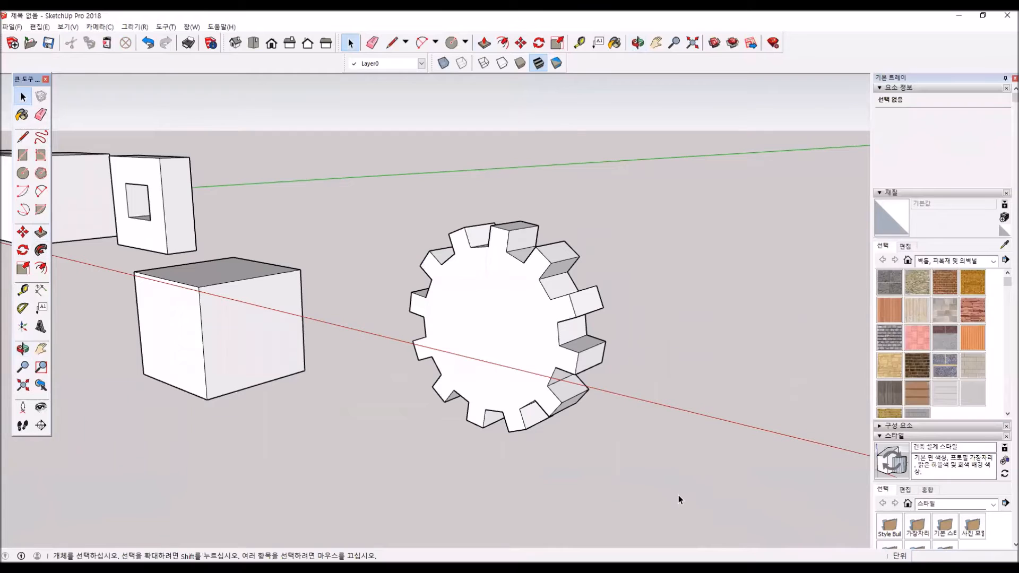
triple_click(523, 315)
key(Delete)
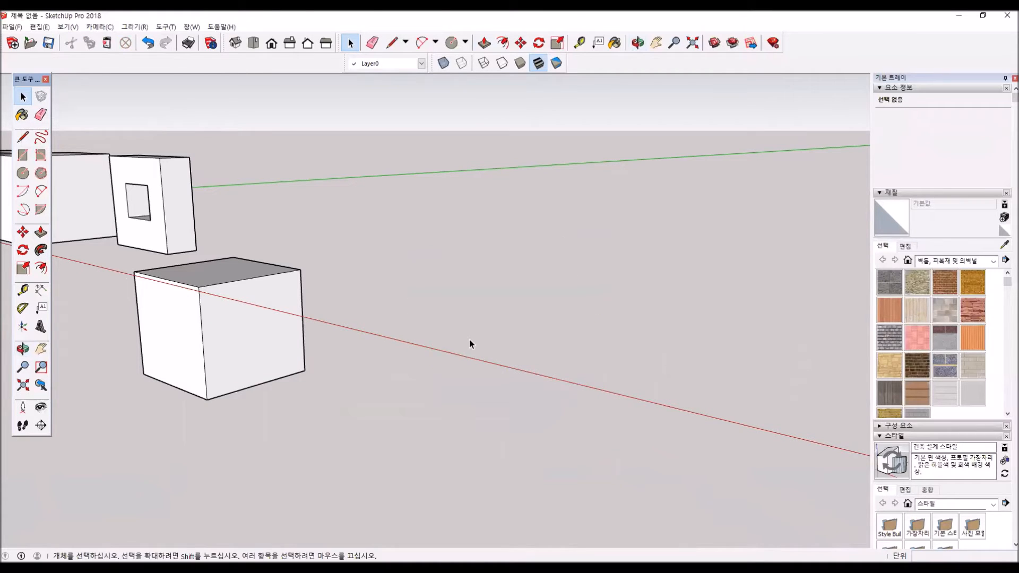
- Select all the remaining boxes along the red axis together and delete them
mouse_move(188, 369)
middle_down()
mouse_move(205, 364)
mouse_move(197, 366)
middle_up()
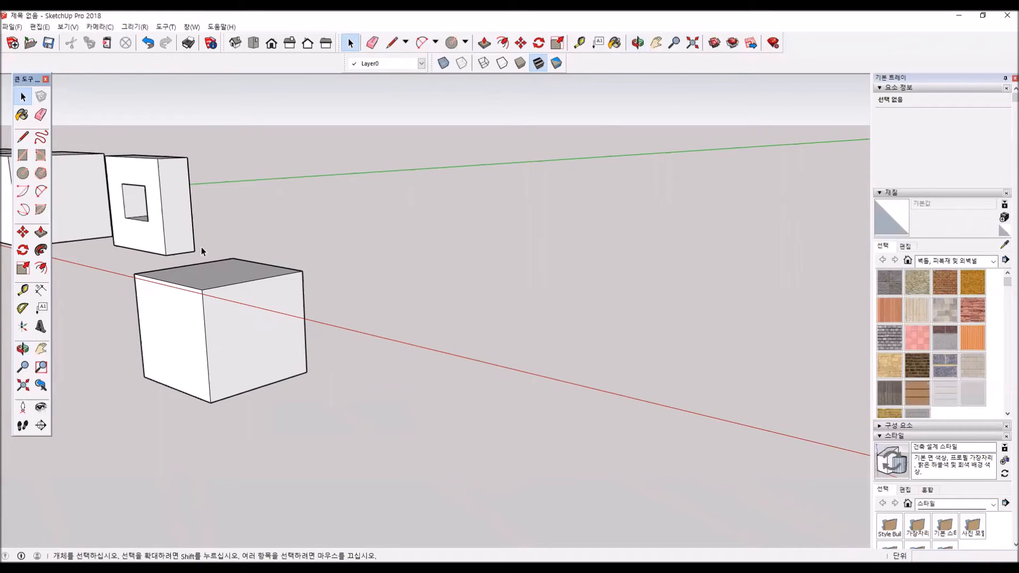
key(c)
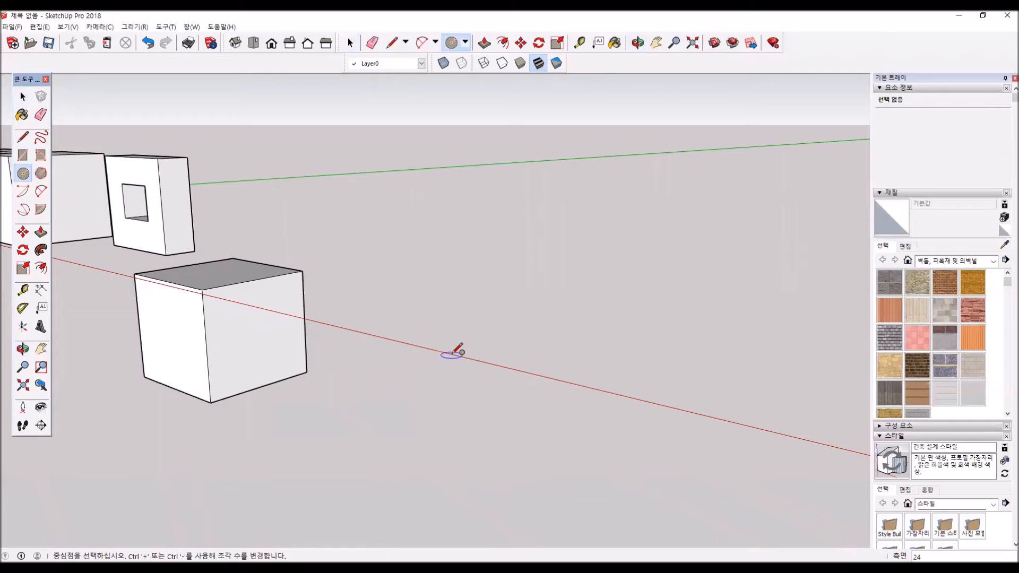
click(23, 97)
scroll(284, 337, down, 3)
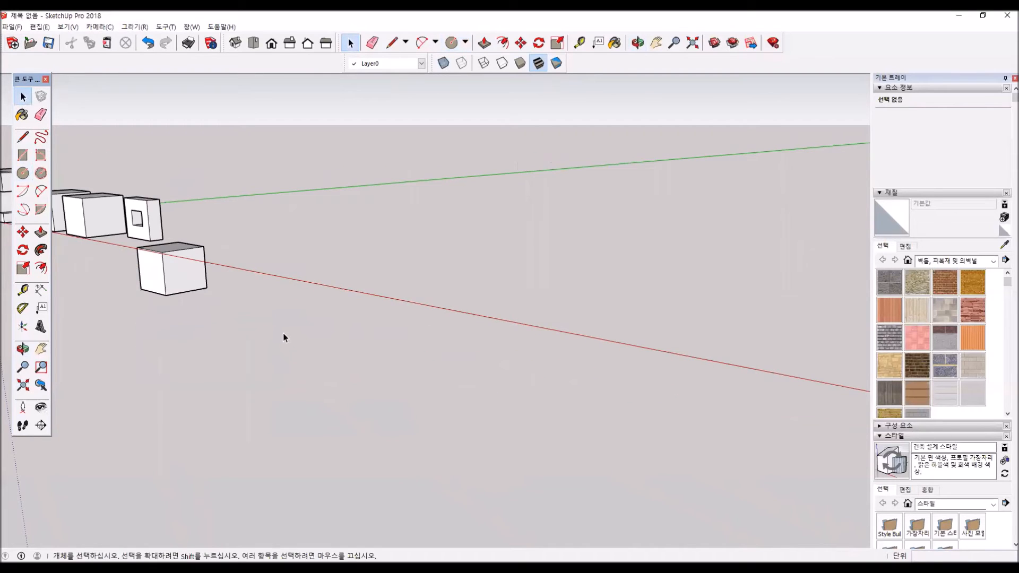
shift+middle_drag(292, 331, 530, 444)
drag(154, 183, 86, 145)
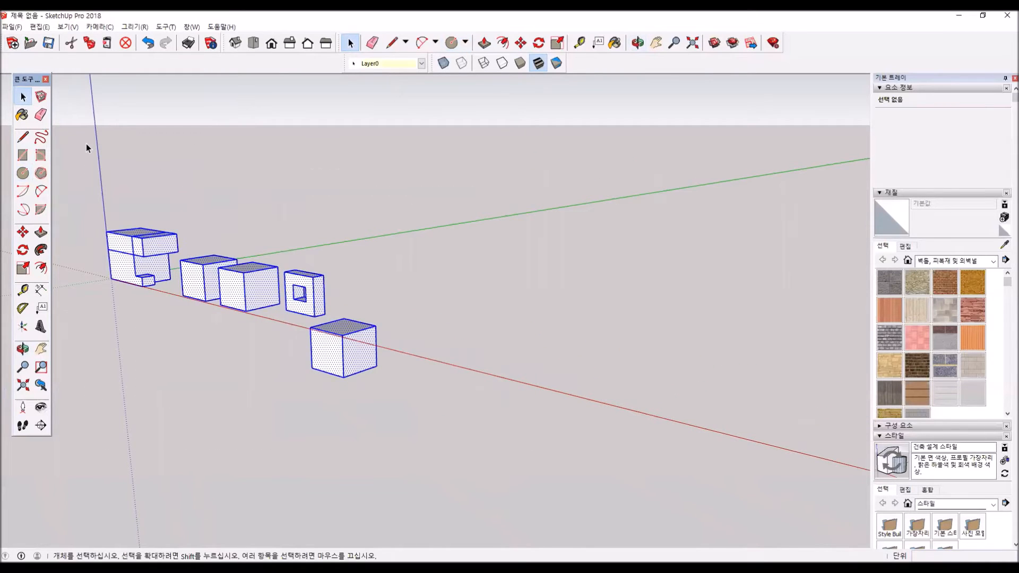
key(Delete)
- Draw a 24-sided circle on the ground, centred on the origin
click(22, 174)
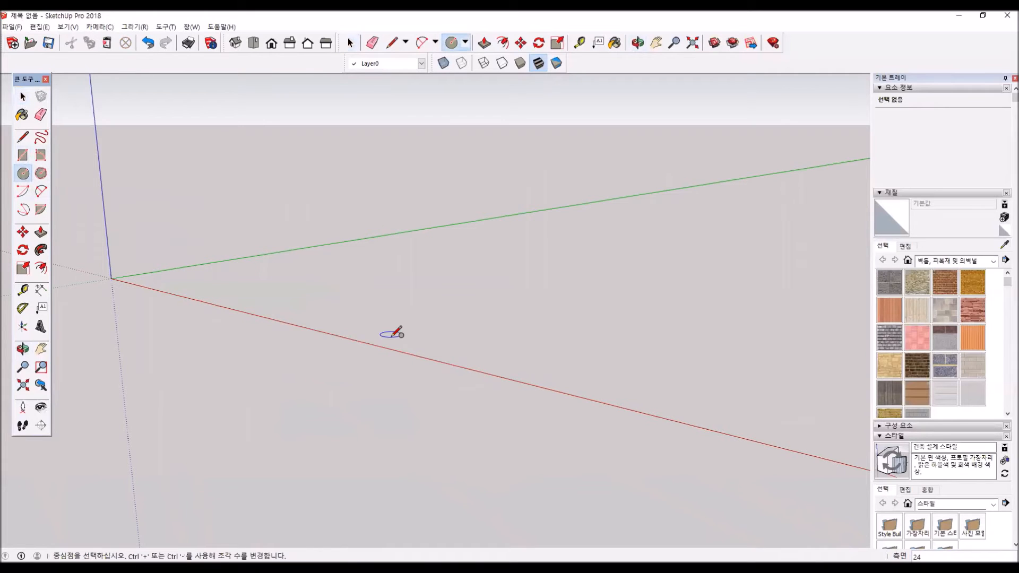
click(111, 279)
click(139, 277)
middle_drag(152, 335, 353, 279)
scroll(371, 335, up, 4)
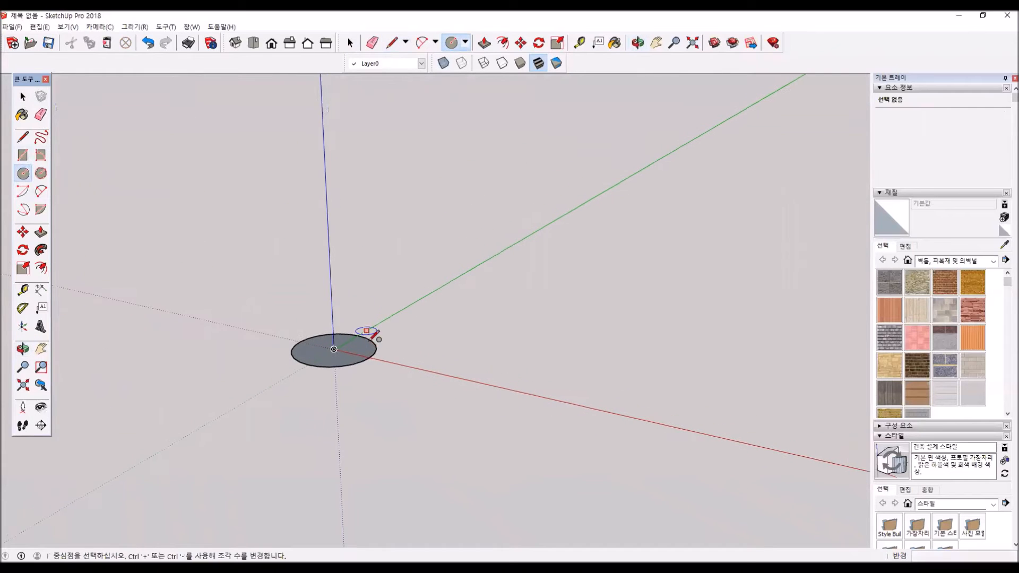
click(22, 138)
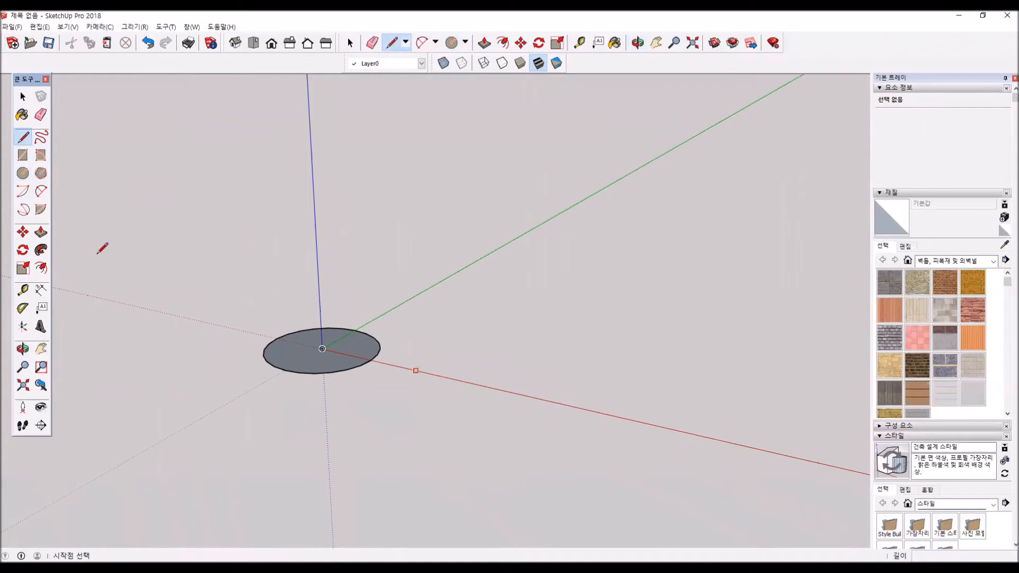
click(41, 137)
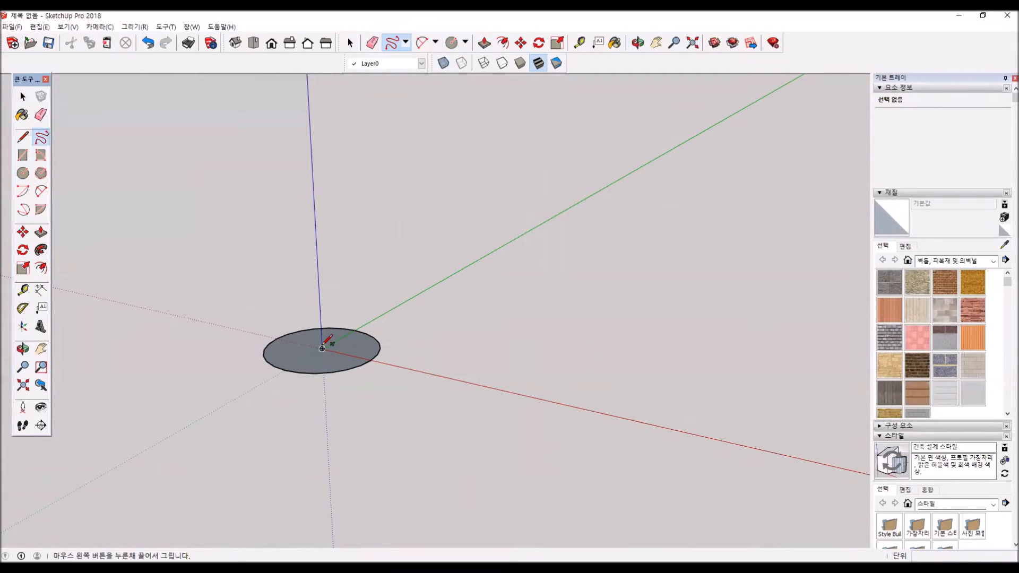
key(ctrl+z)
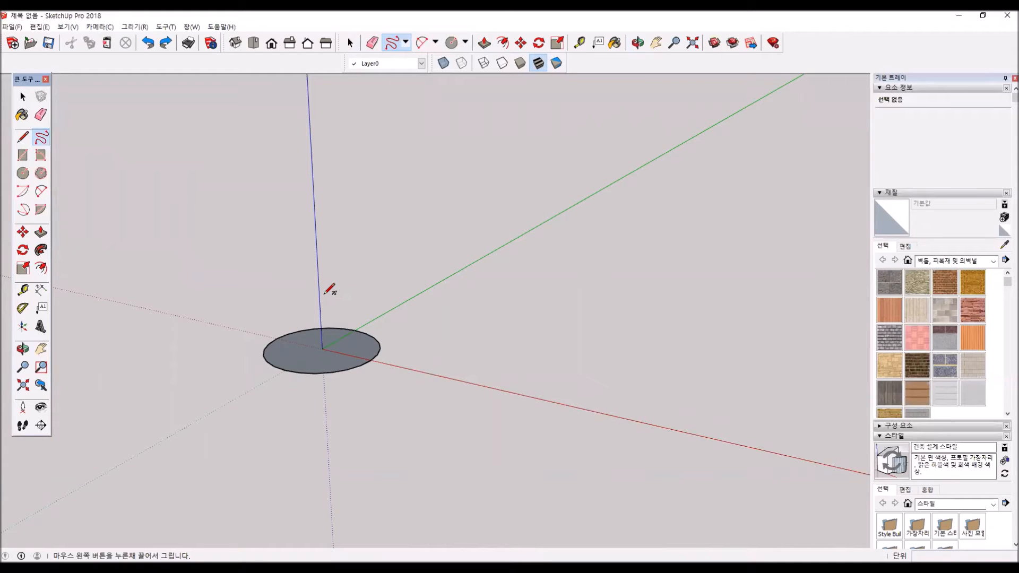
- Draw a vertical line up the blue axis from the circle's centre and continue it with a longer horizontal line parallel to the red axis
click(24, 140)
click(322, 349)
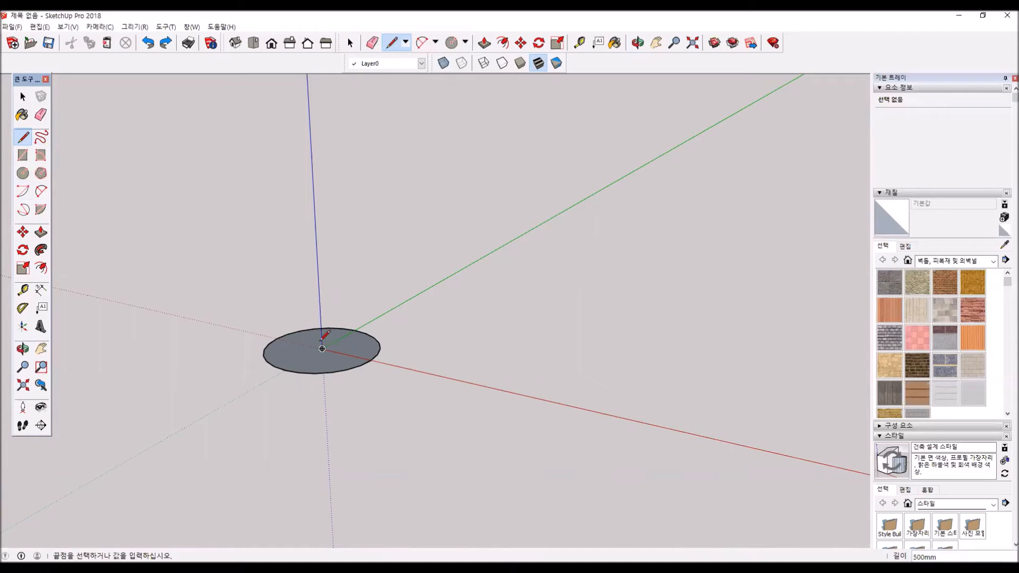
click(319, 255)
middle_drag(336, 268, 360, 221)
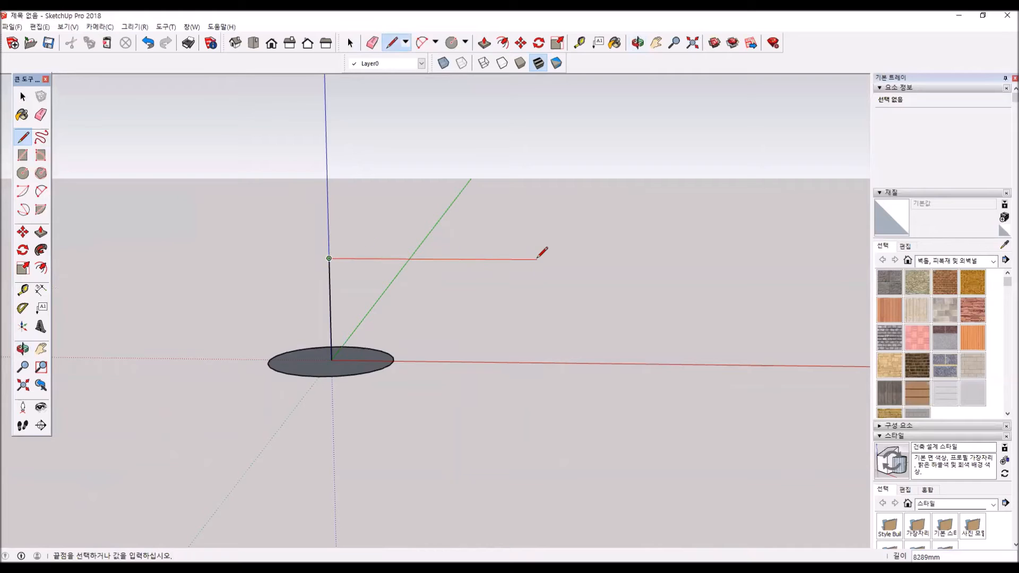
click(583, 260)
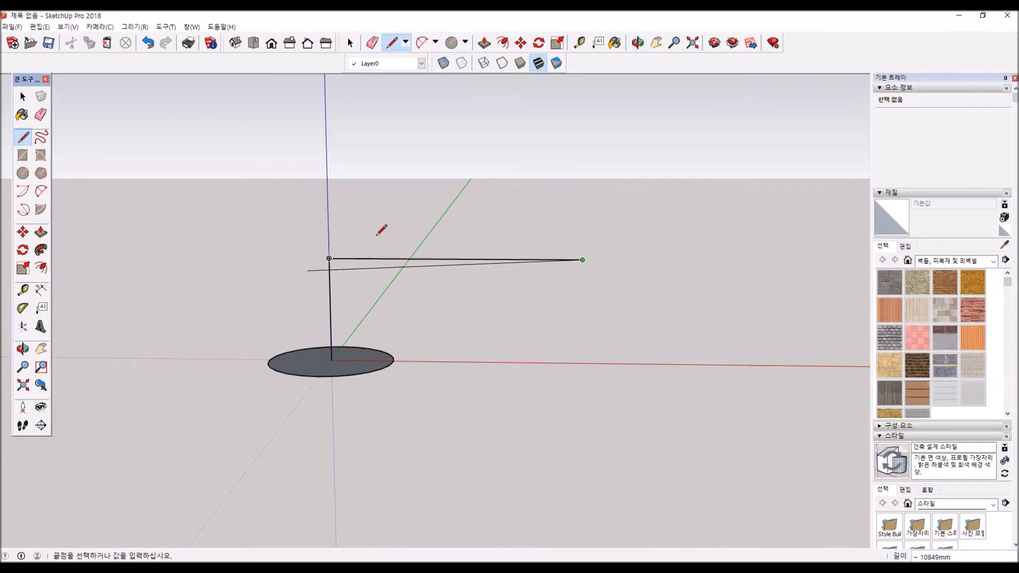
key(Escape)
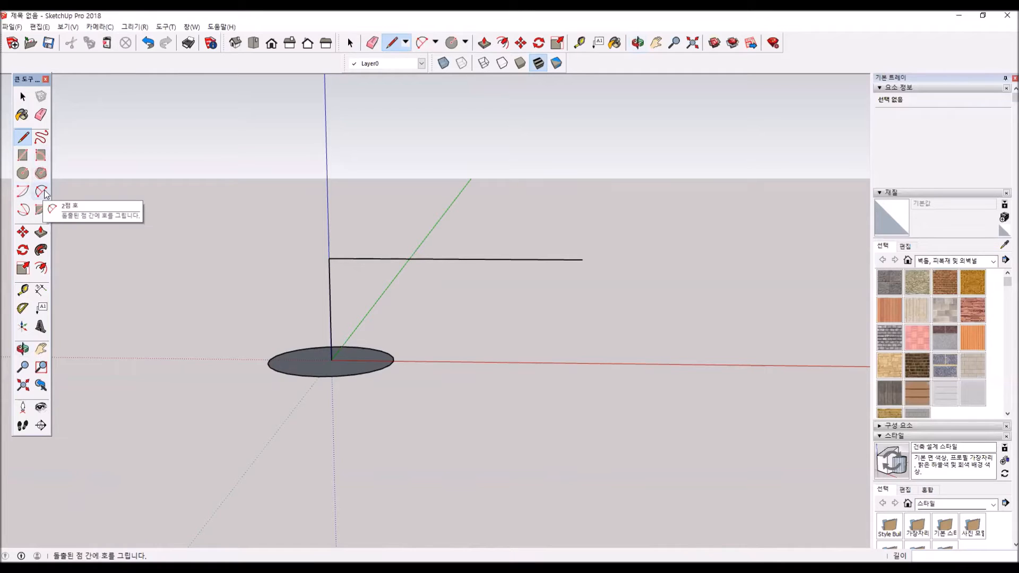
- Draw a two-point arc tangent to both lines across their corner, with a value of about 1348 mm
click(22, 196)
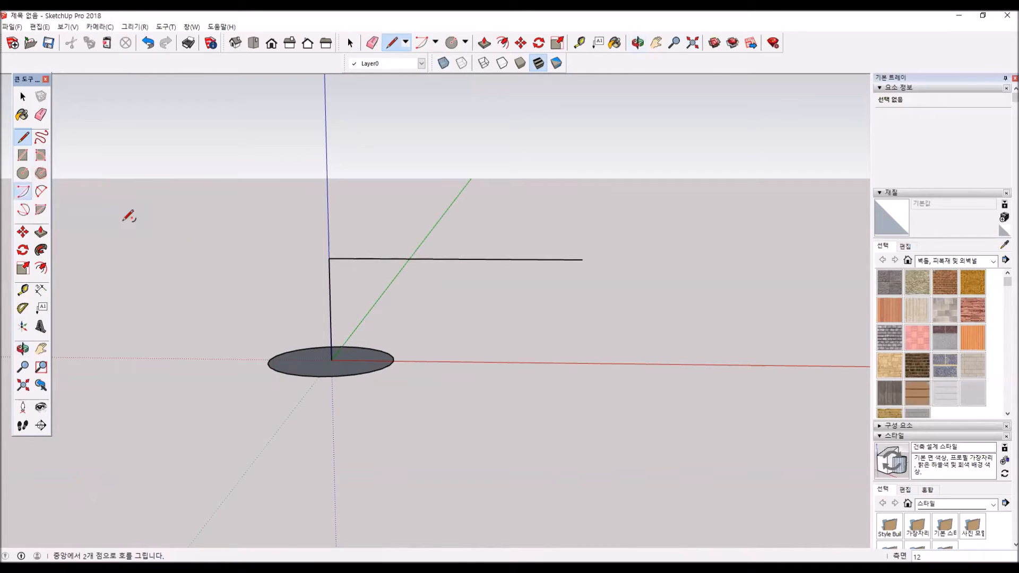
click(330, 290)
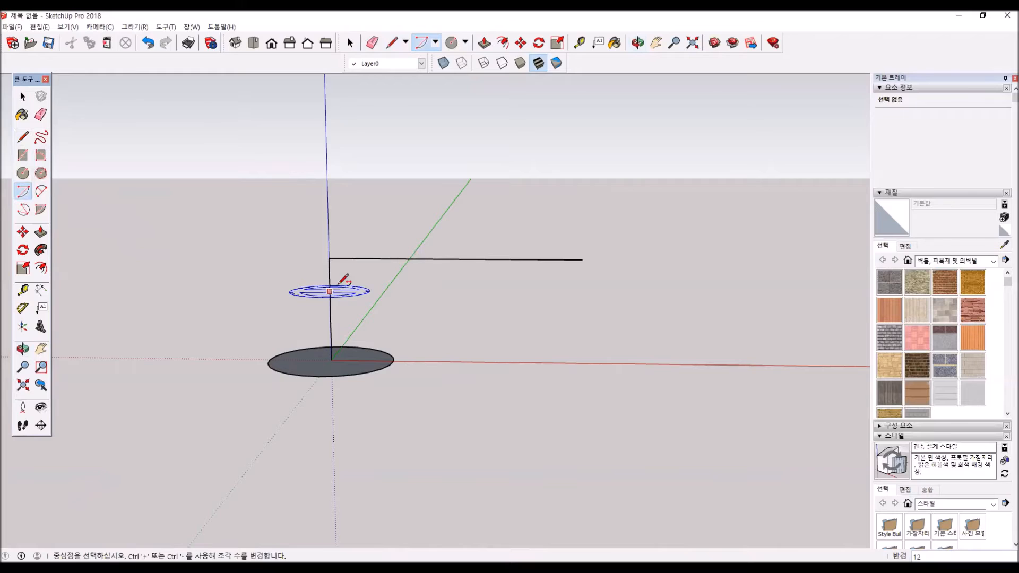
click(333, 293)
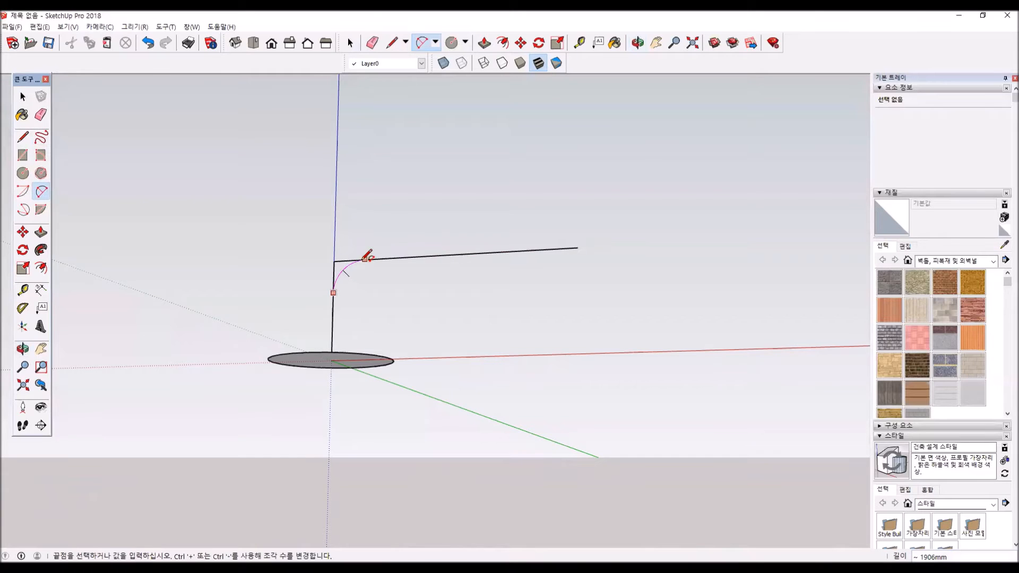
click(364, 259)
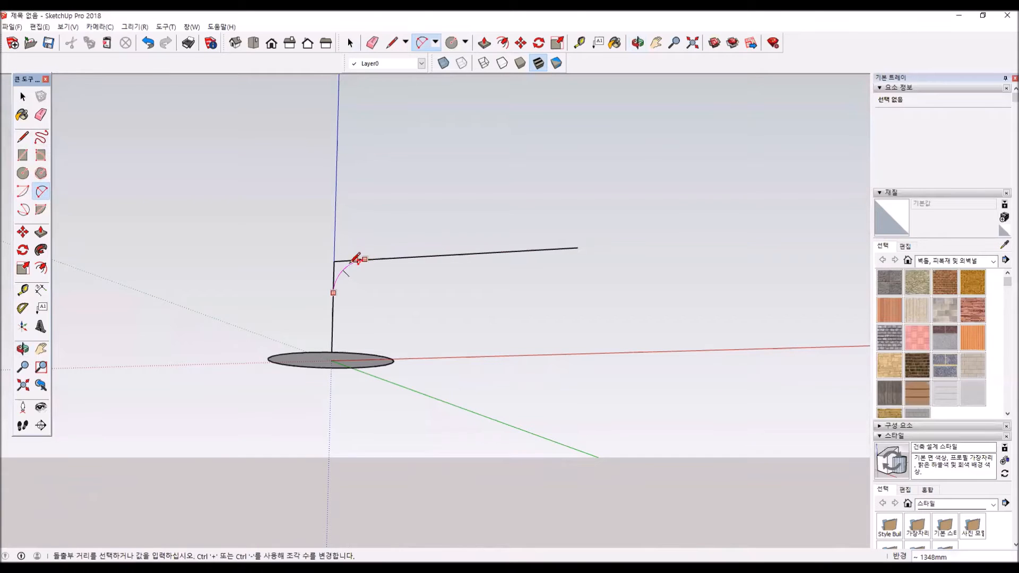
scroll(353, 260, up, 3)
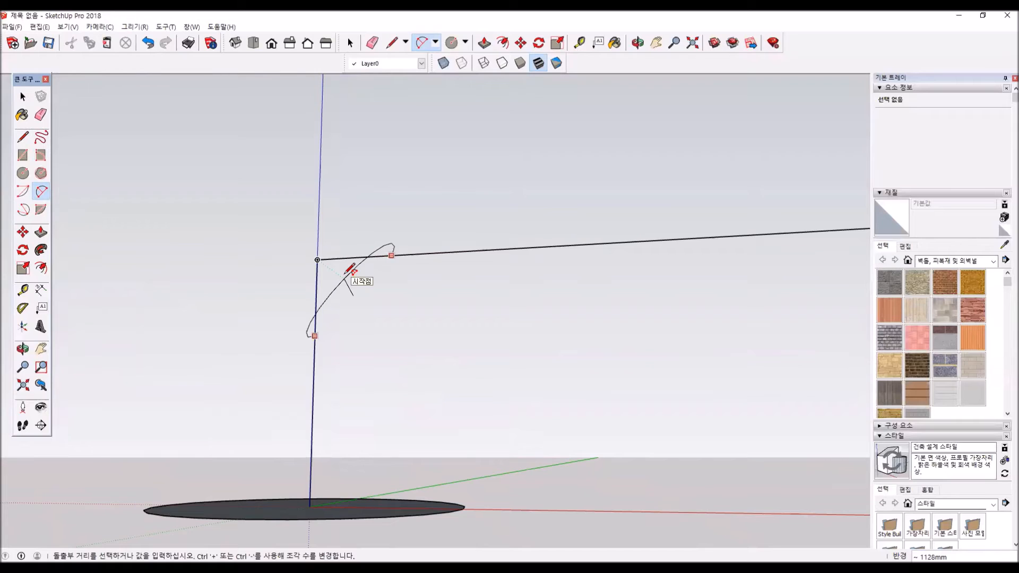
scroll(350, 268, up, 4)
middle_drag(382, 292, 323, 291)
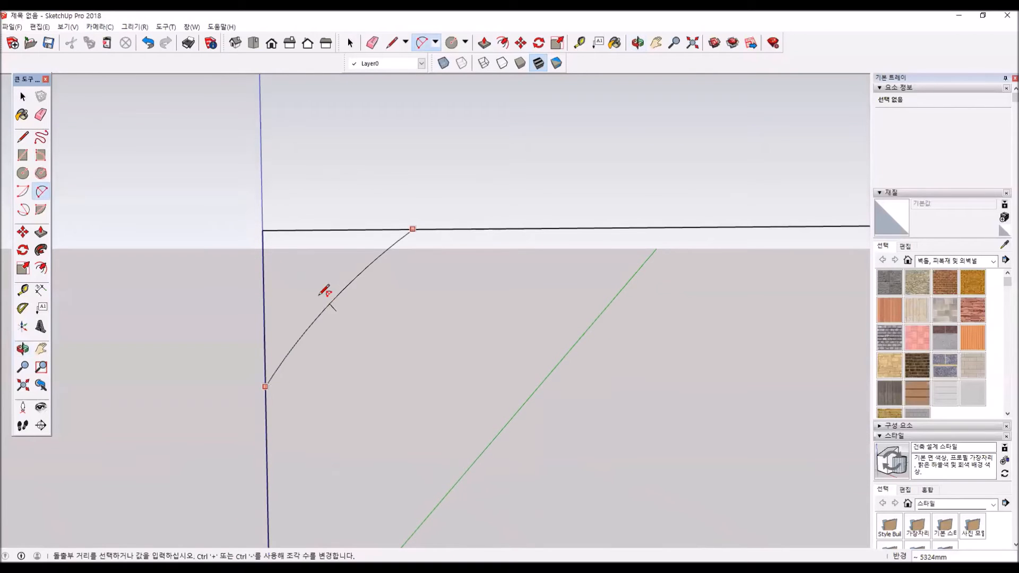
click(315, 267)
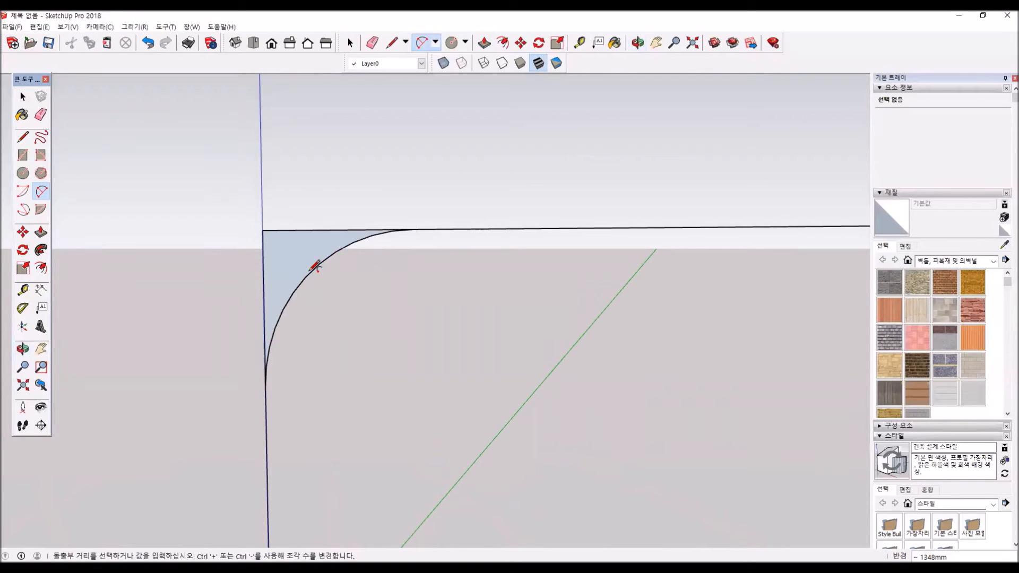
- Erase the two leftover line segments outside the arc so the path has a single rounded corner
middle_drag(356, 278, 448, 295)
click(41, 115)
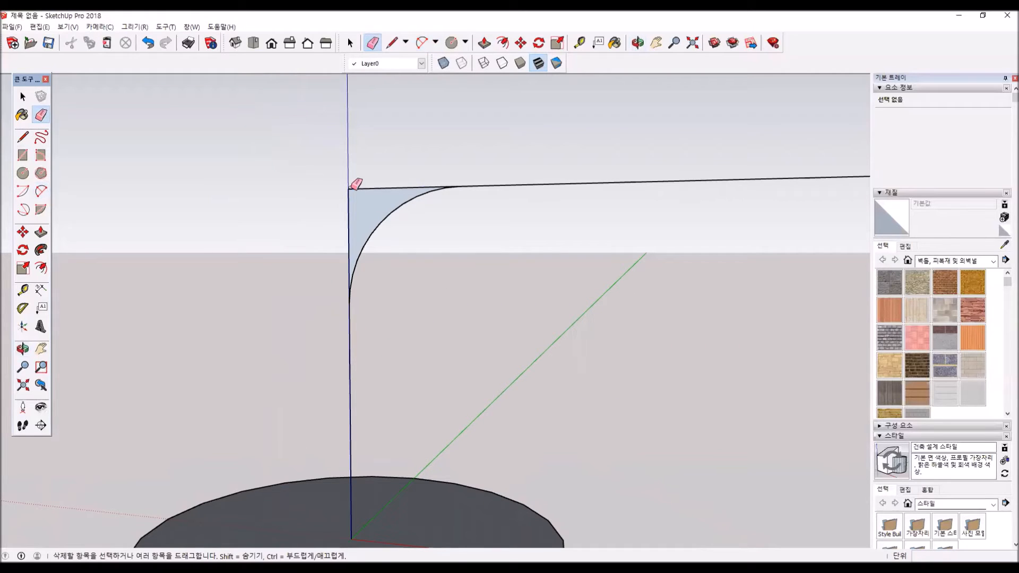
click(366, 188)
drag(348, 197, 332, 207)
scroll(359, 265, down, 3)
scroll(365, 261, down, 3)
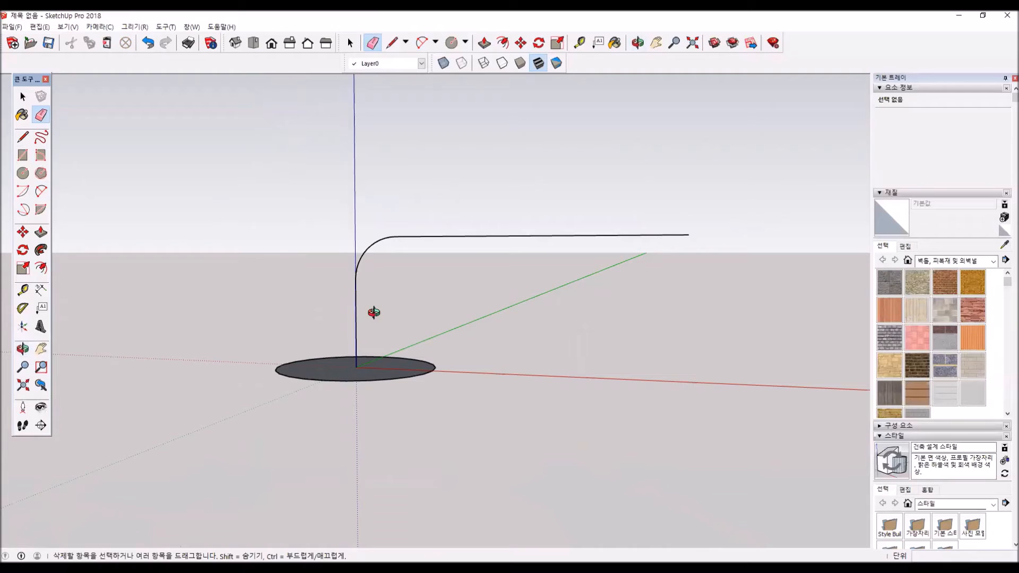
- Continue the path from its free end with a vertical line about 3869 mm up, one parallel to the red axis, and a shorter one straight down
middle_drag(364, 309, 345, 349)
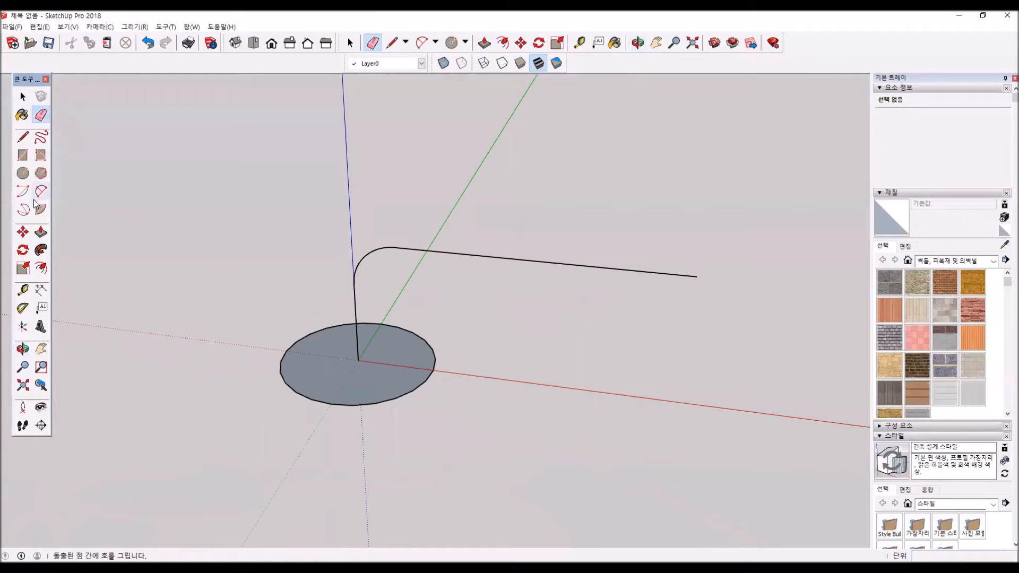
click(23, 137)
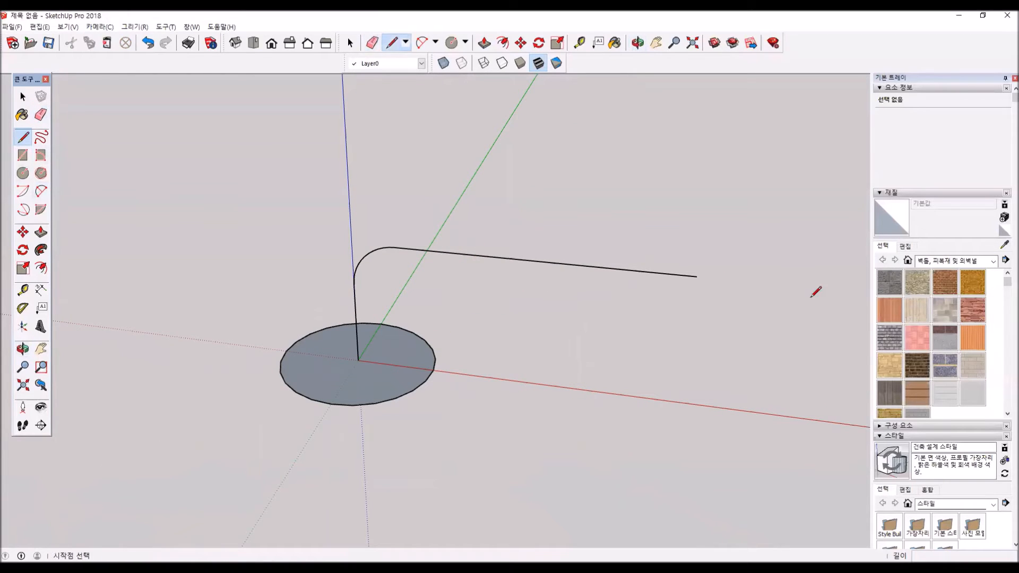
click(697, 276)
middle_drag(757, 210, 604, 152)
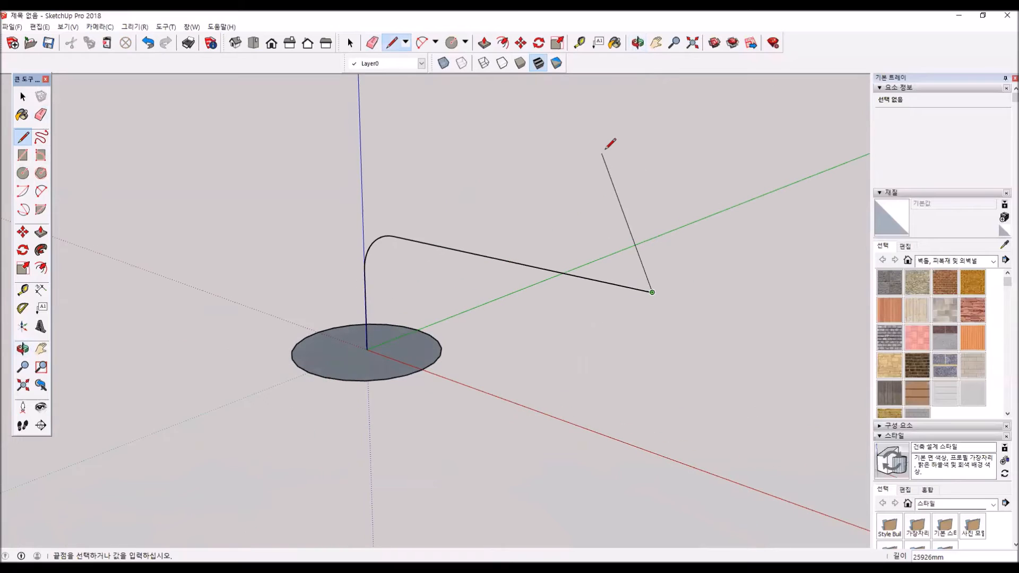
click(669, 126)
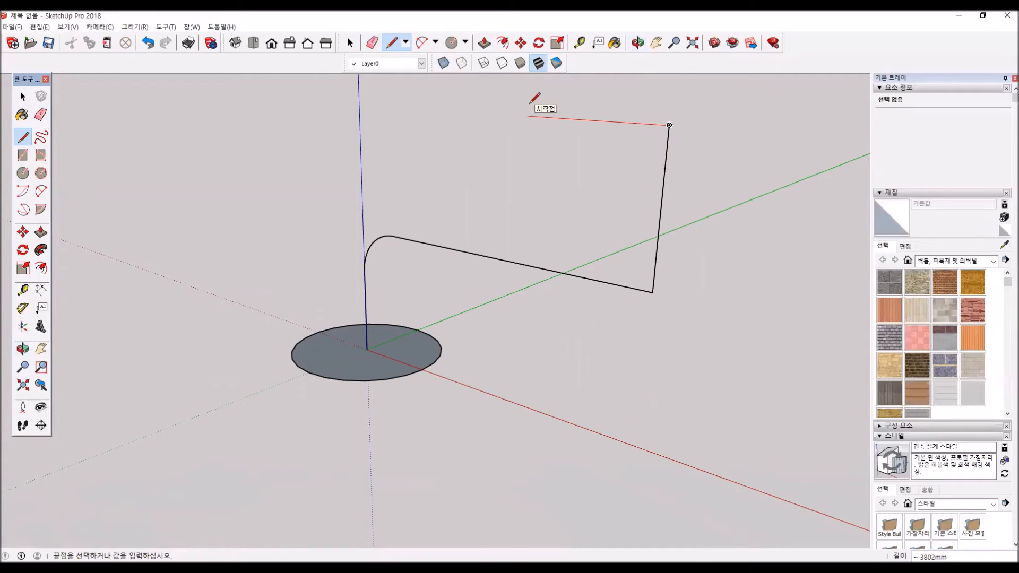
click(839, 150)
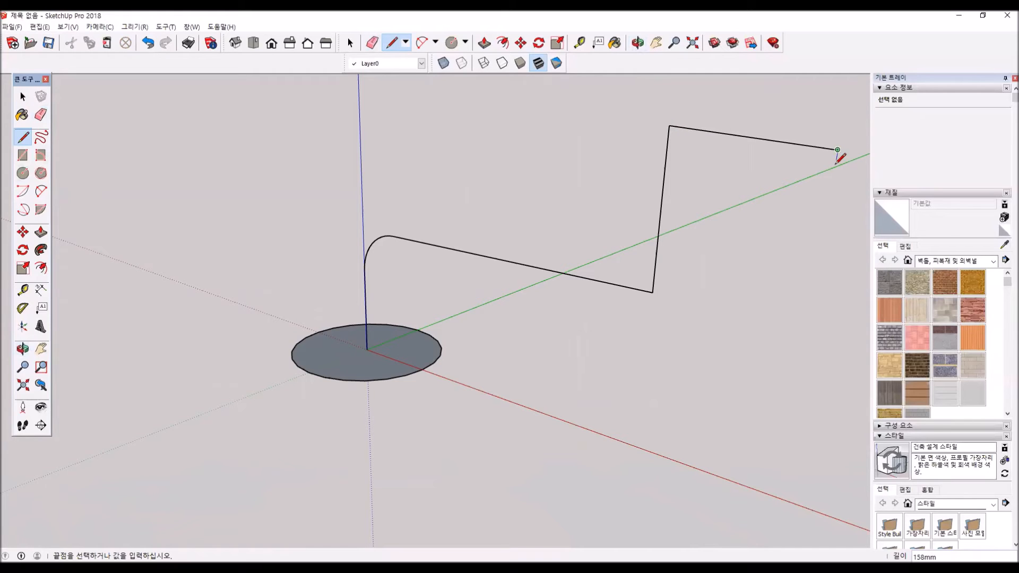
click(821, 248)
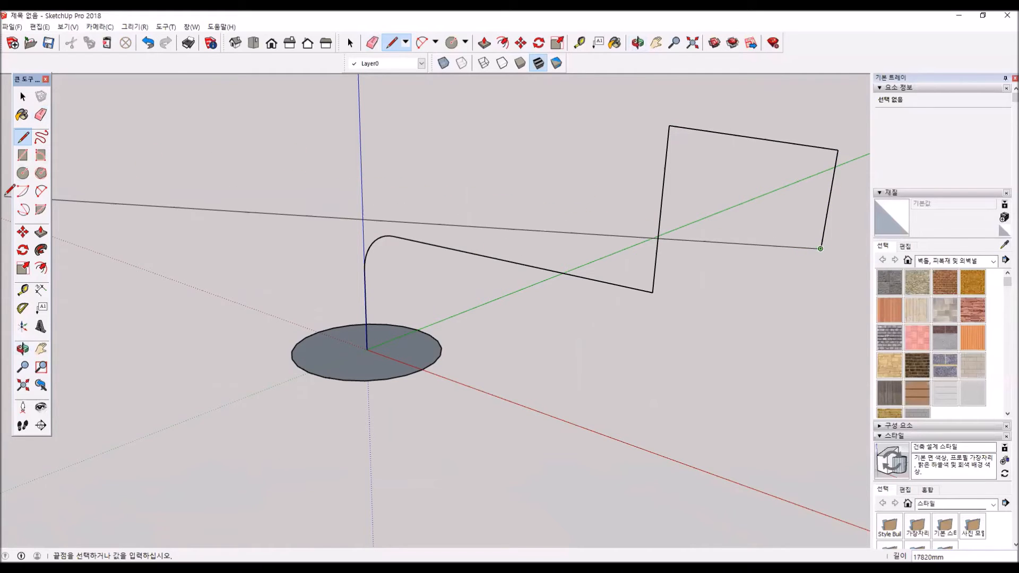
key(Escape)
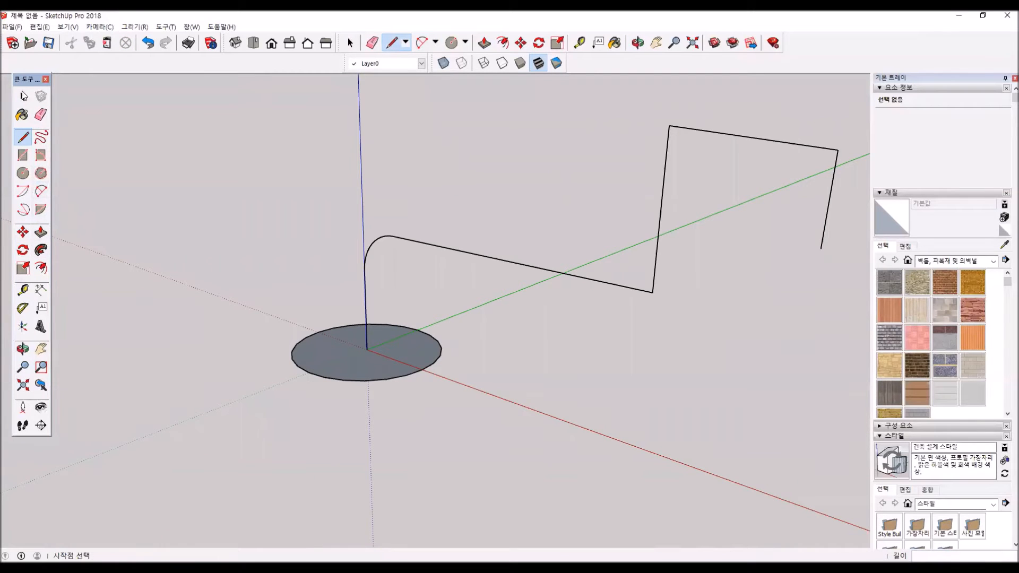
- Try to sweep the full-size circle along the entire path with Follow Me, and undo it
scroll(727, 329, down, 2)
key(space)
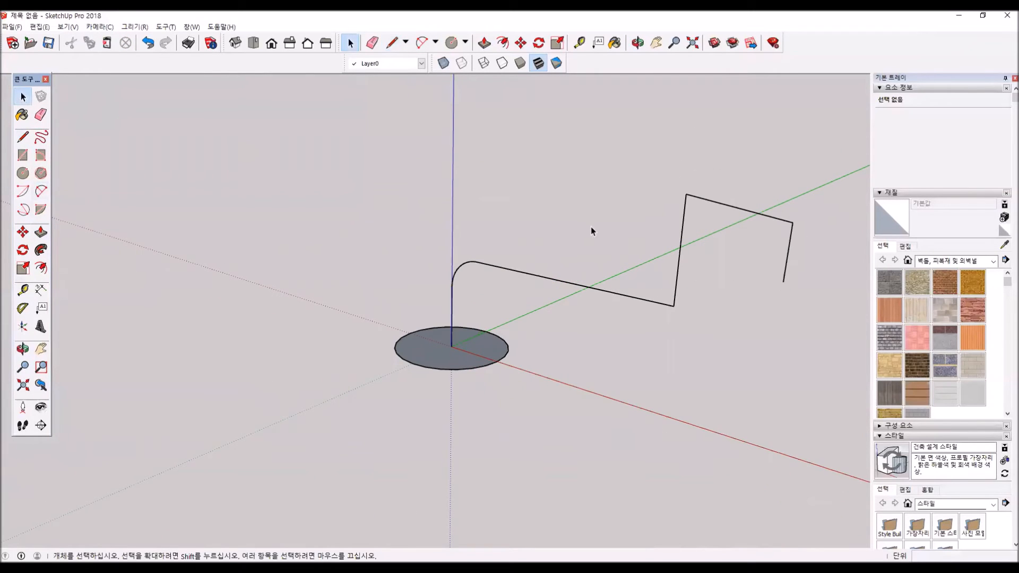
drag(422, 134, 421, 134)
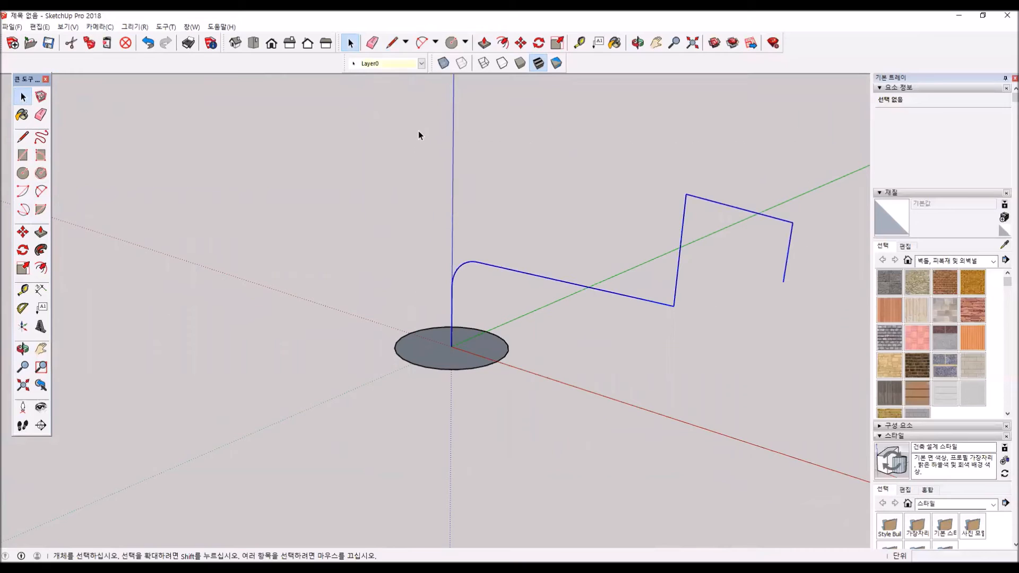
click(40, 253)
click(472, 355)
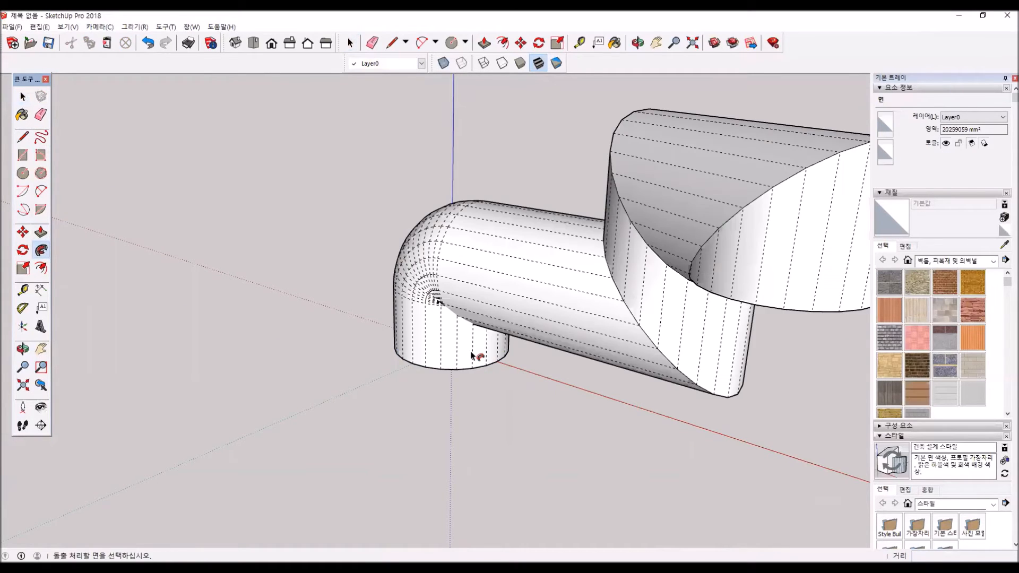
middle_drag(514, 382, 462, 319)
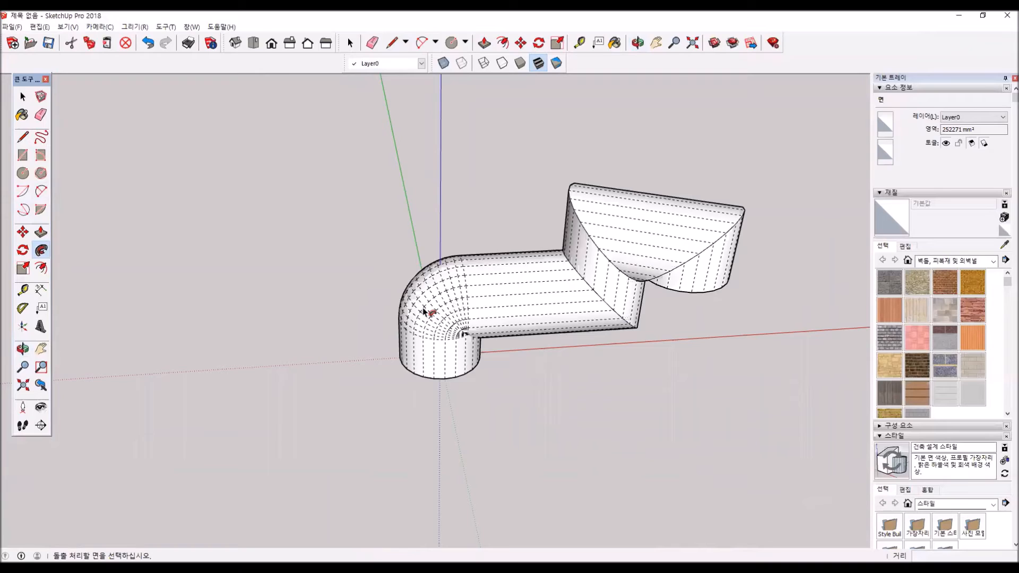
key(ctrl+z)
- Scale the circle down uniformly about its centre to less than half its size
key(space)
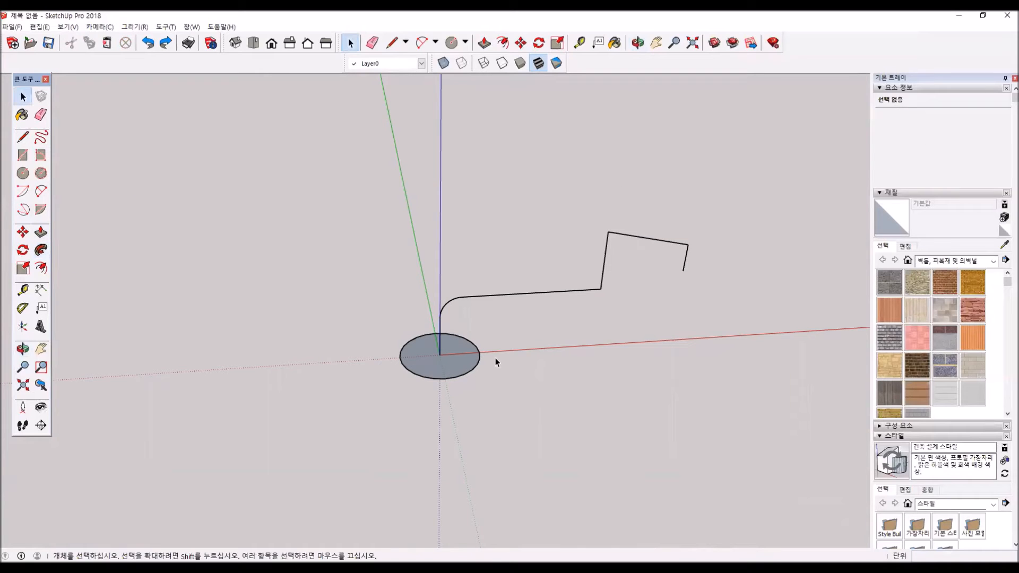
double_click(463, 361)
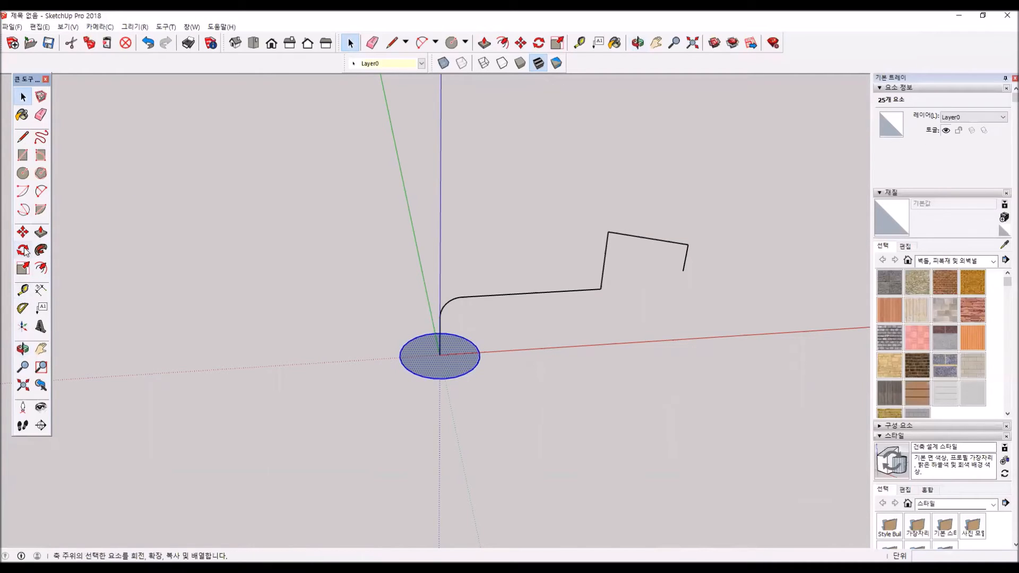
click(23, 268)
drag(487, 376, 457, 361)
- Sweep the reduced circle along the entire path with Follow Me to form a bent pipe
key(space)
drag(401, 173, 401, 172)
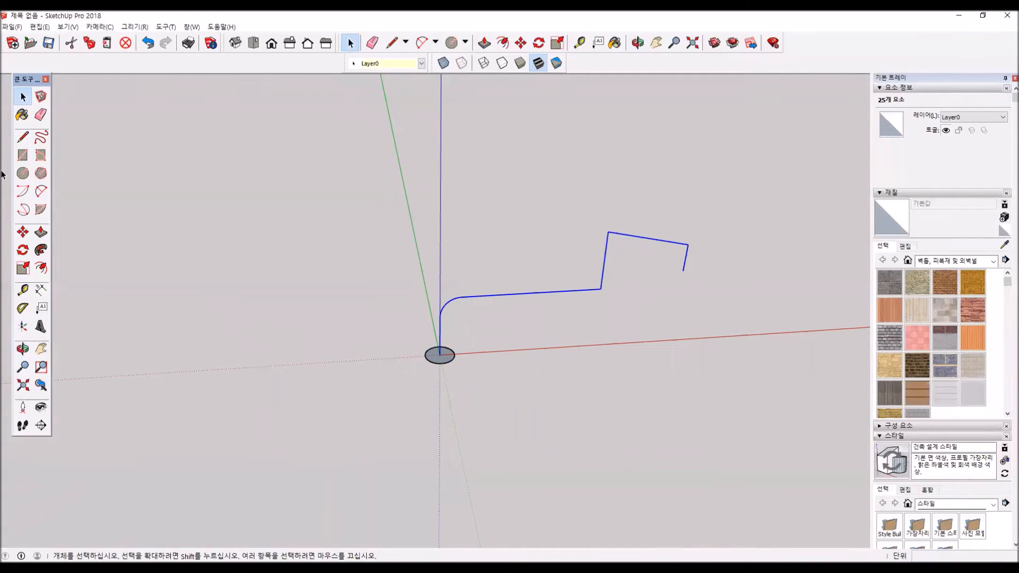
click(40, 250)
click(449, 356)
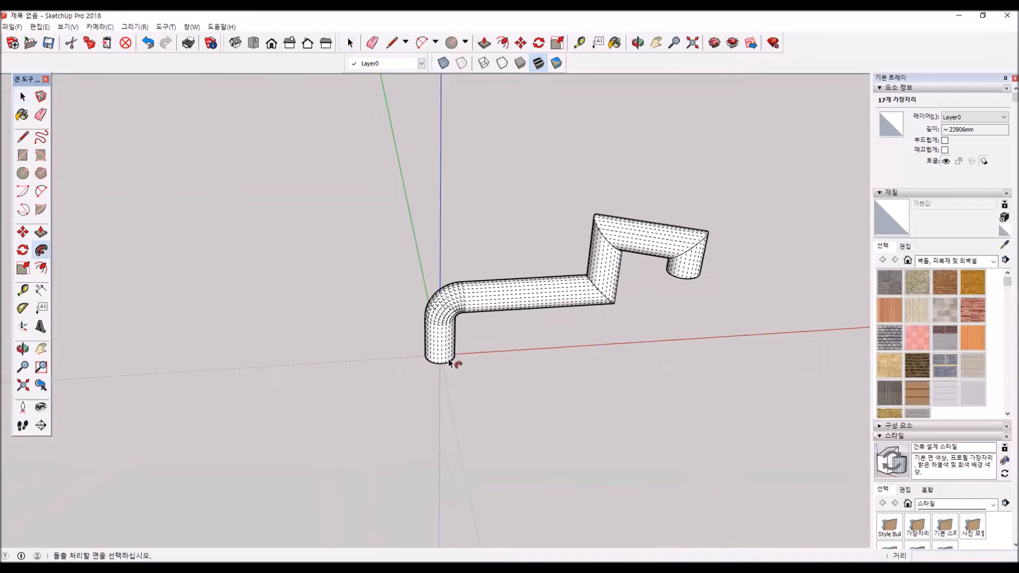
middle_drag(632, 382, 471, 314)
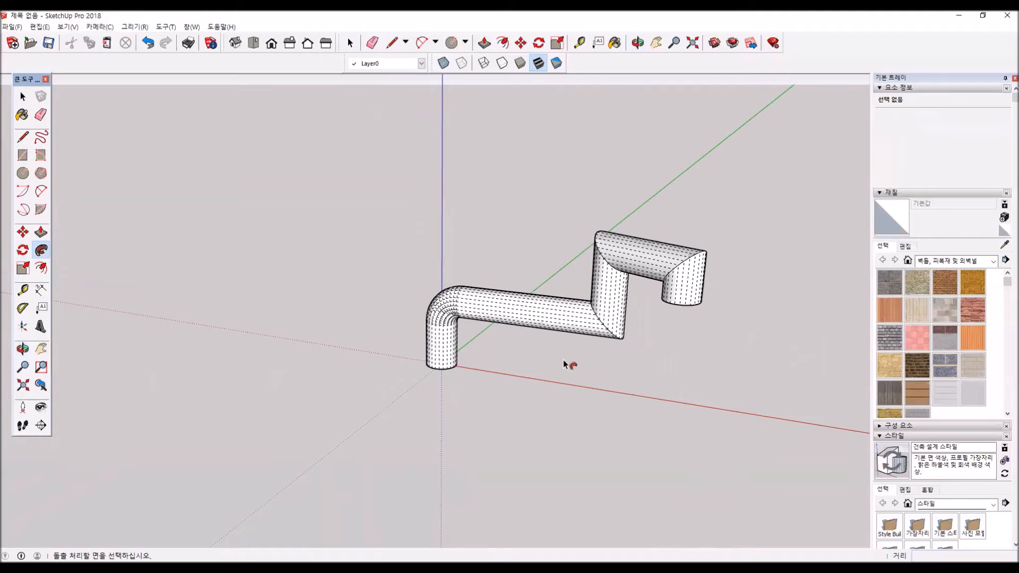
- Draw a rectangle about 8120 by 5789 mm on the ground beside the pipe and pull it up about 6128 mm into a box
scroll(564, 364, down, 1)
key(r)
click(200, 312)
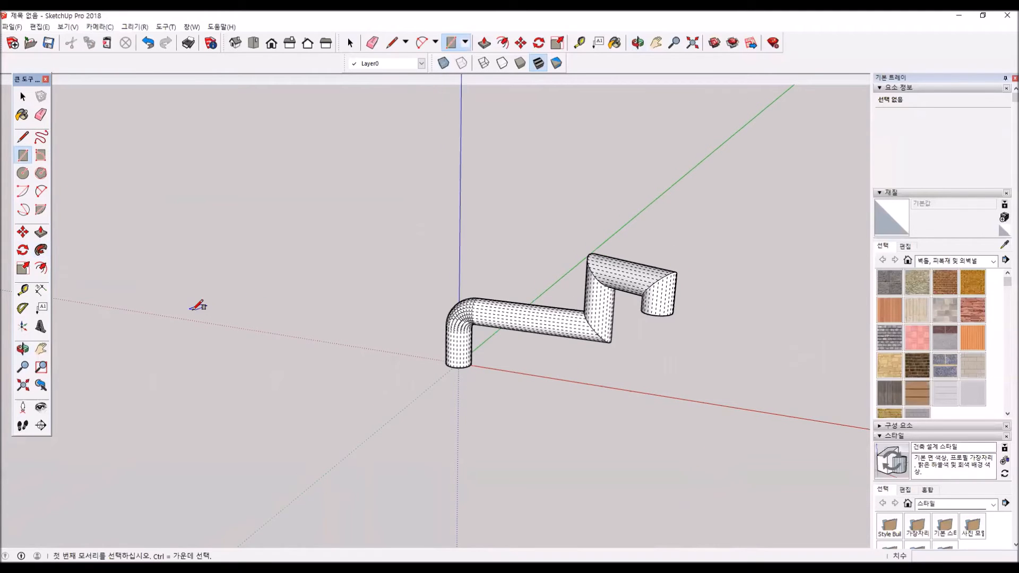
click(310, 307)
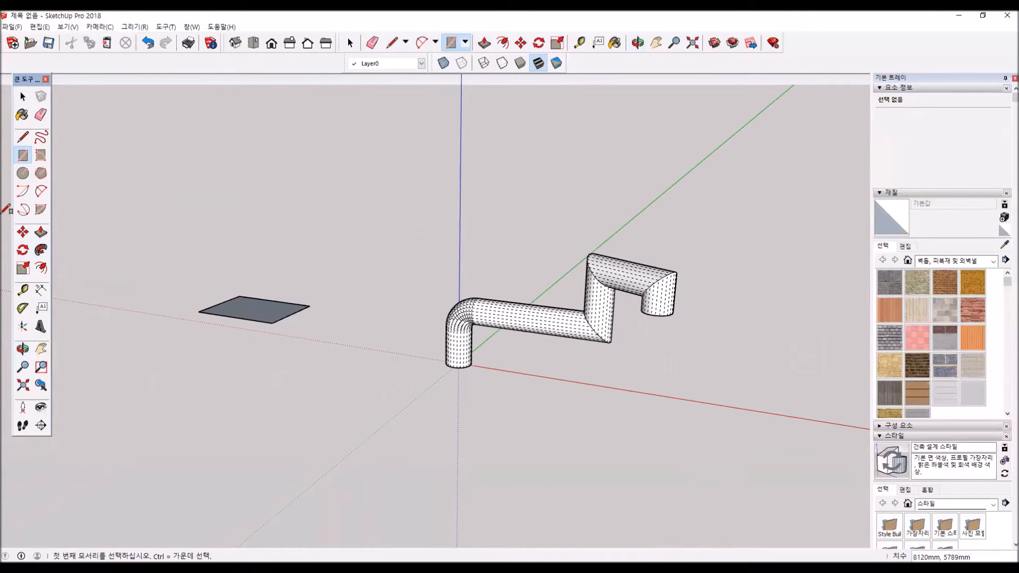
click(41, 232)
click(265, 274)
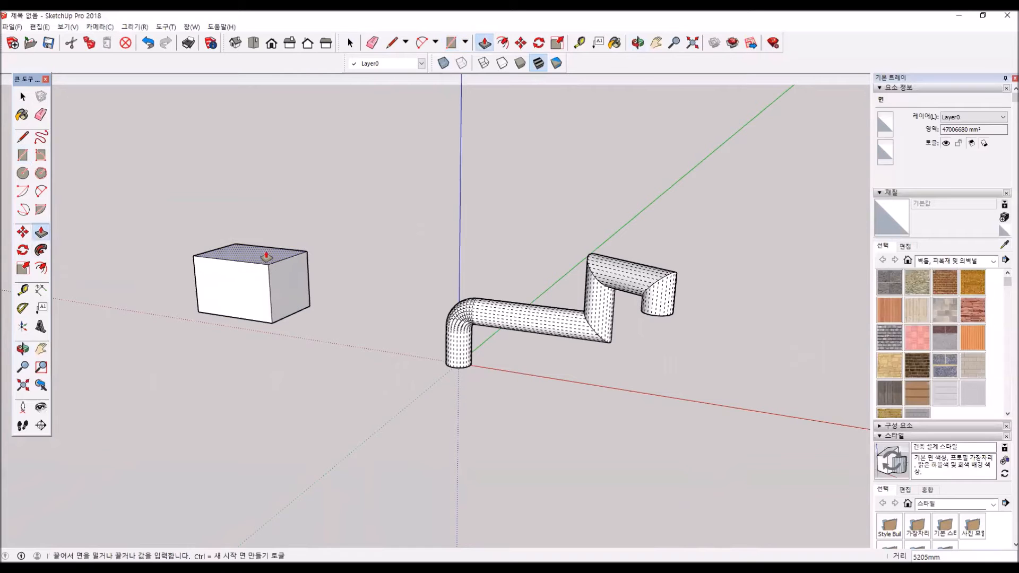
click(241, 240)
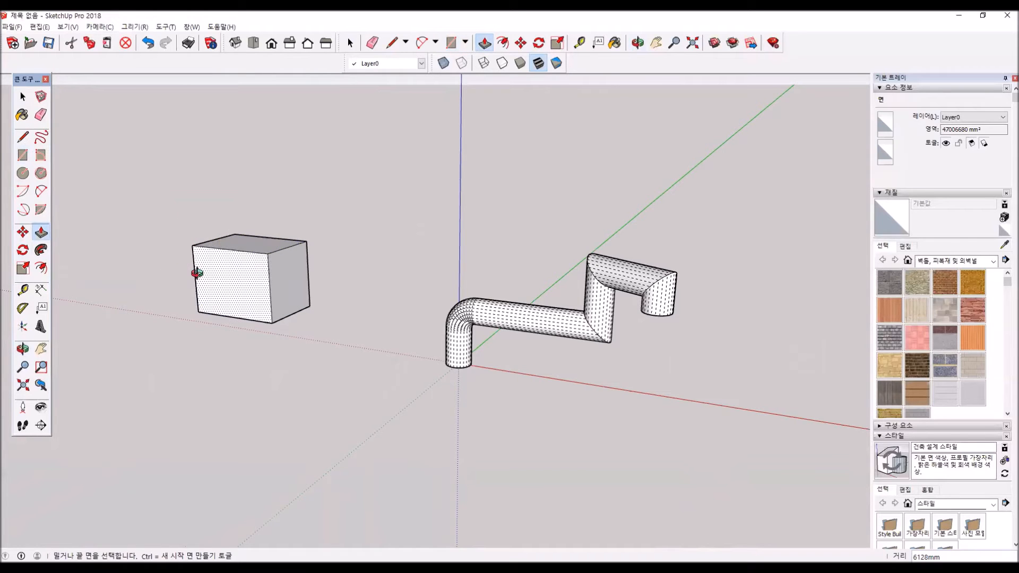
- Draw a two-point arc of about 580 mm radius tangent to both edges at an upper corner of the box's front face
scroll(202, 255, up, 4)
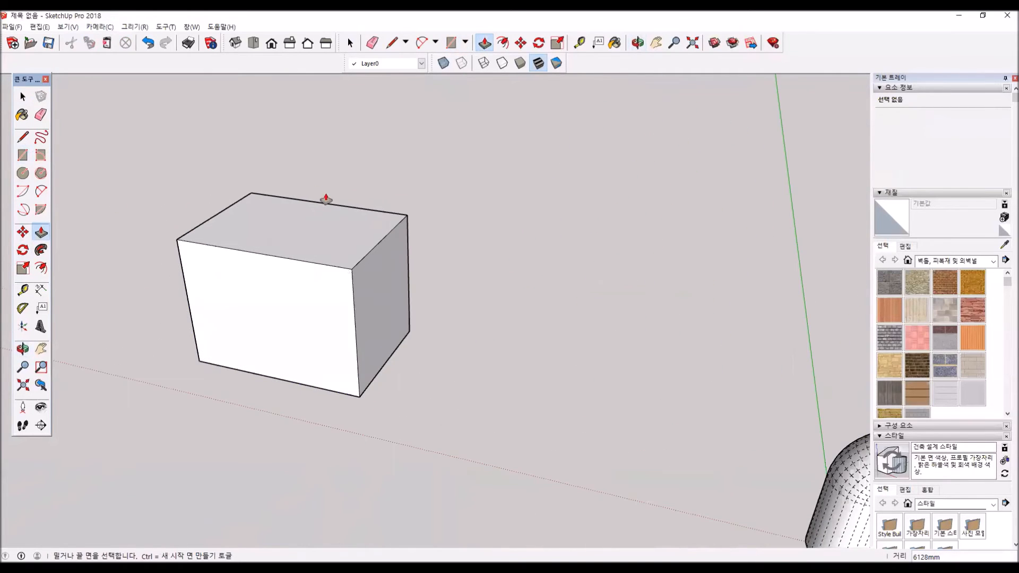
scroll(180, 240, up, 4)
click(181, 265)
click(205, 245)
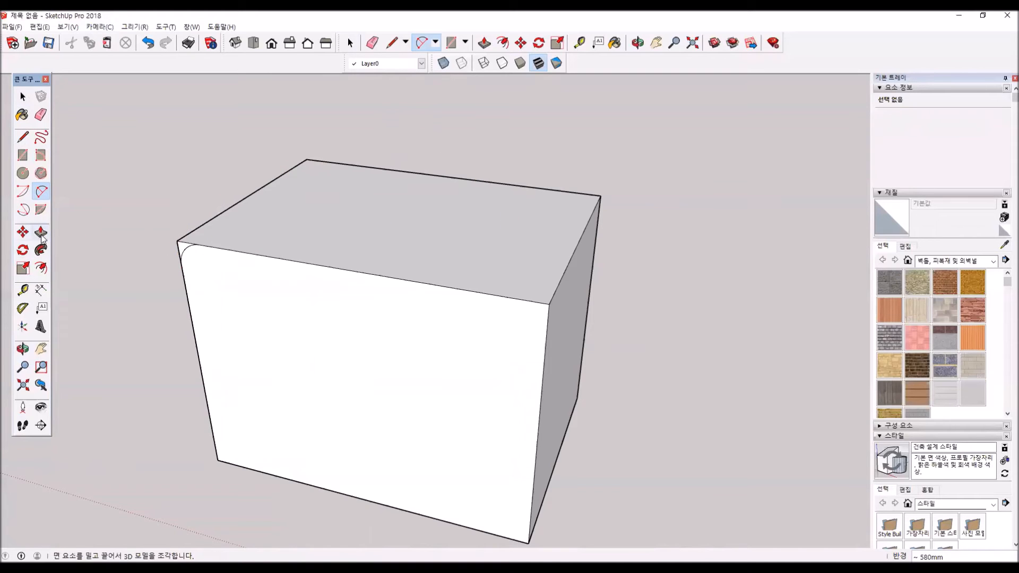
- Try pushing the corner sliver outside the arc 5789 mm through the box to round one edge, and undo it
drag(179, 246, 322, 162)
middle_drag(159, 341, 291, 360)
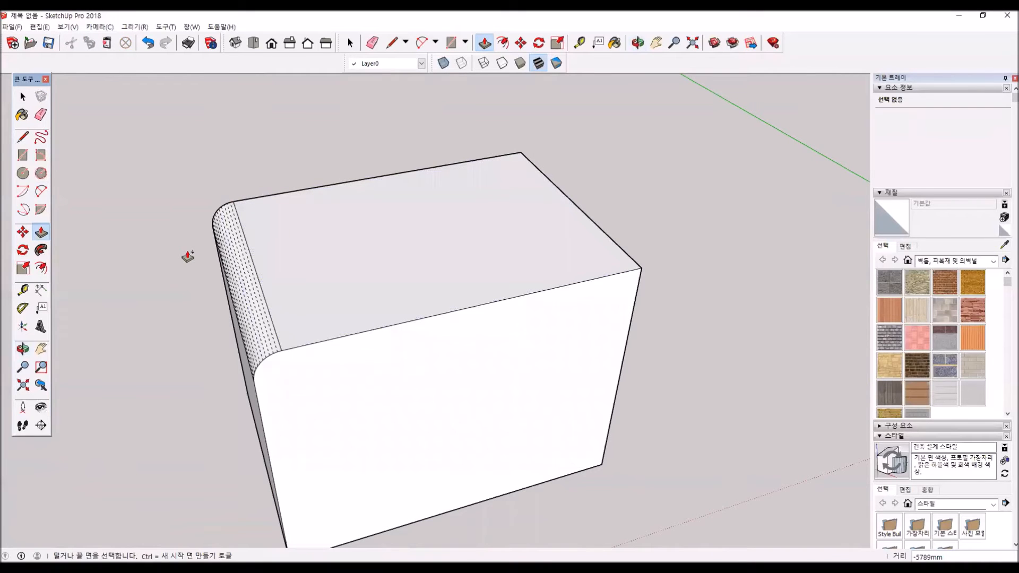
key(ctrl+z)
- Round the box's top edges by running the corner sliver around the top face's perimeter with Follow Me
click(22, 97)
double_click(423, 258)
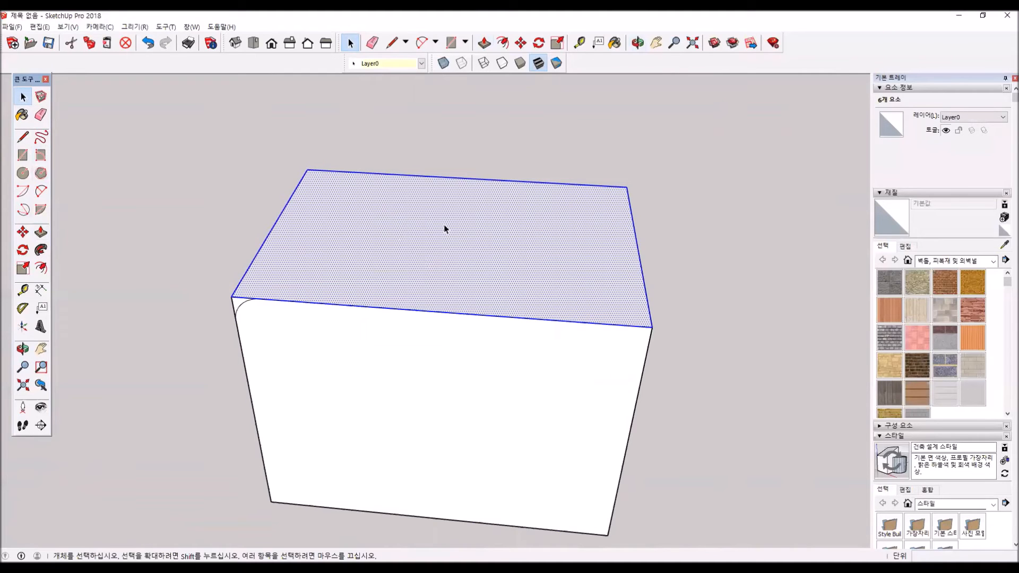
shift+click(449, 239)
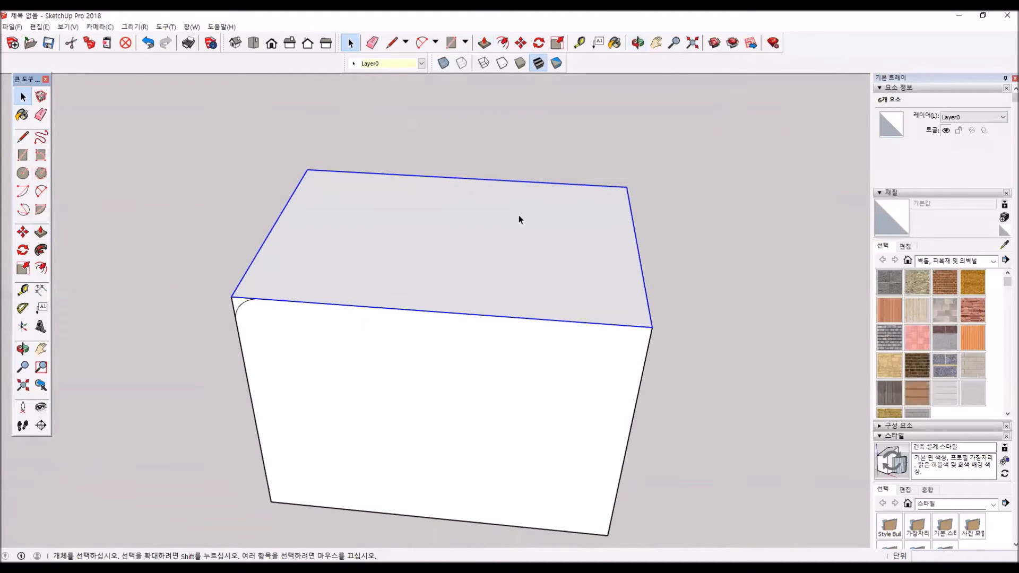
click(41, 252)
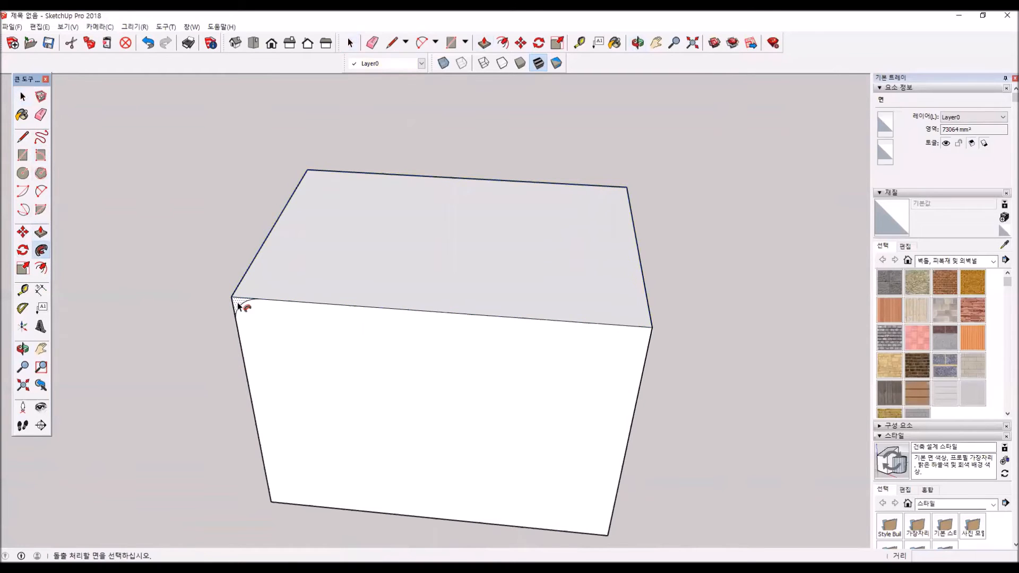
click(244, 304)
- Turn off the display of hidden geometry in the model
middle_drag(273, 336, 246, 198)
click(67, 27)
click(113, 65)
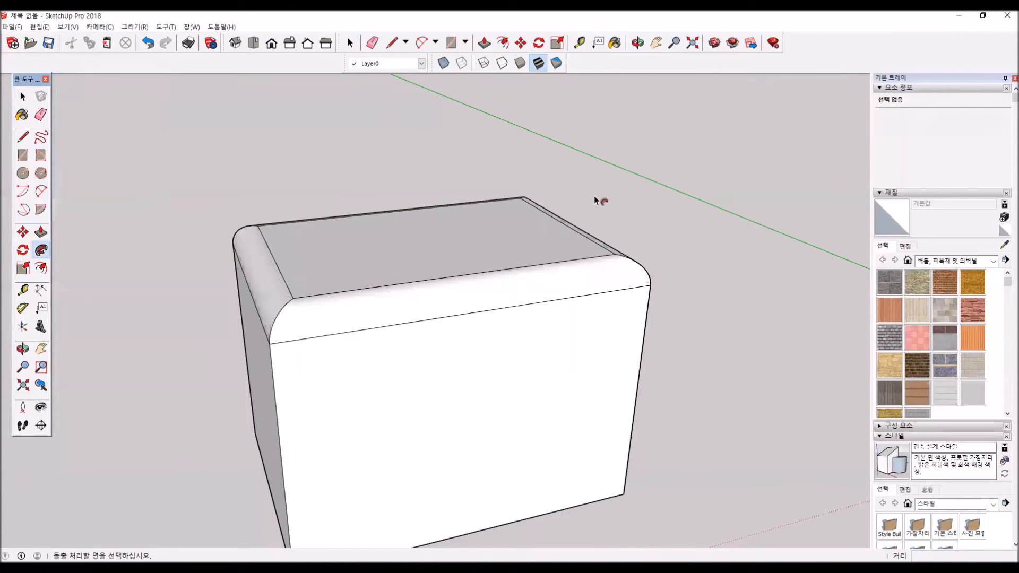
- Draw a 24-sided circle of about 3195 mm radius on the ground, centred near the red axis beyond the pipe
middle_drag(479, 353, 216, 289)
scroll(655, 348, down, 4)
middle_drag(699, 393, 345, 289)
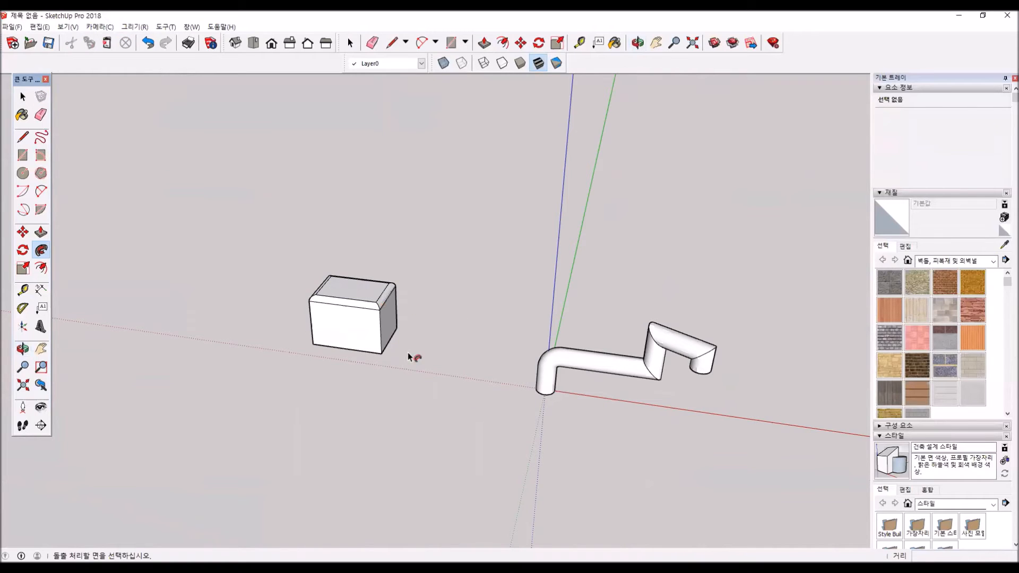
middle_drag(400, 354, 260, 324)
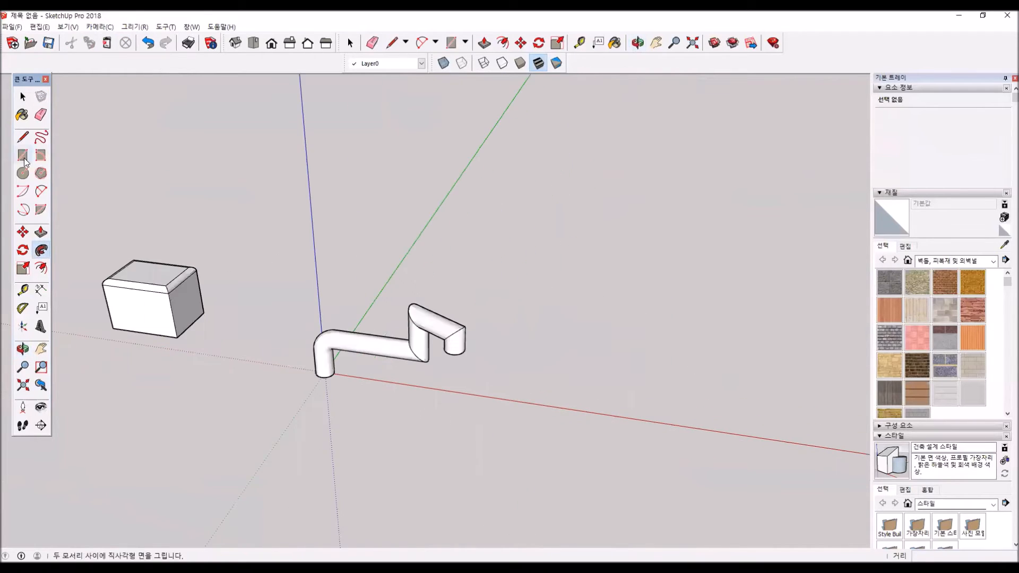
key(c)
click(540, 403)
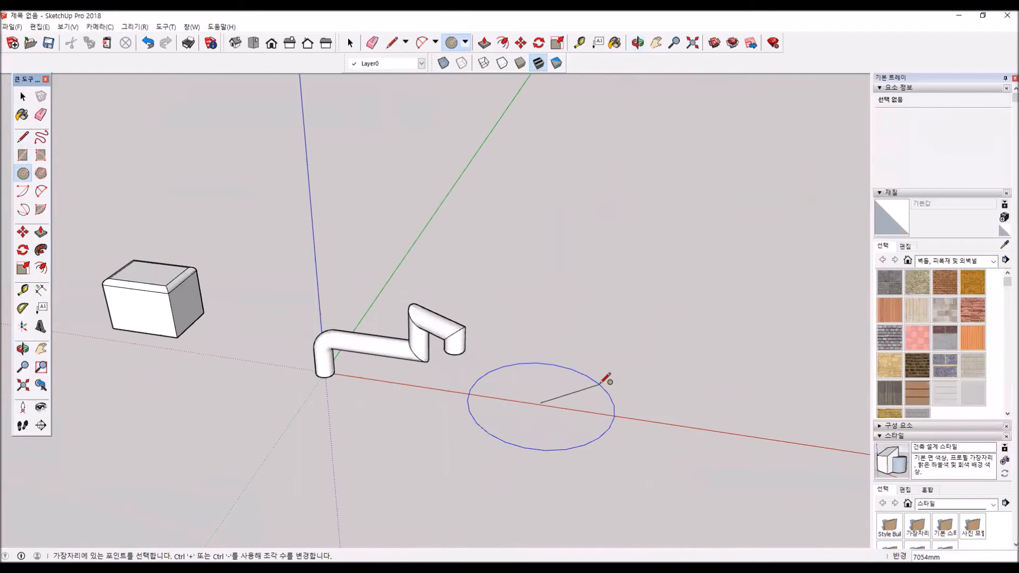
click(562, 385)
- Draw an upright right triangle about 4312 mm high from the circle's centre, with its base running to the circle's edge
middle_drag(584, 440, 266, 254)
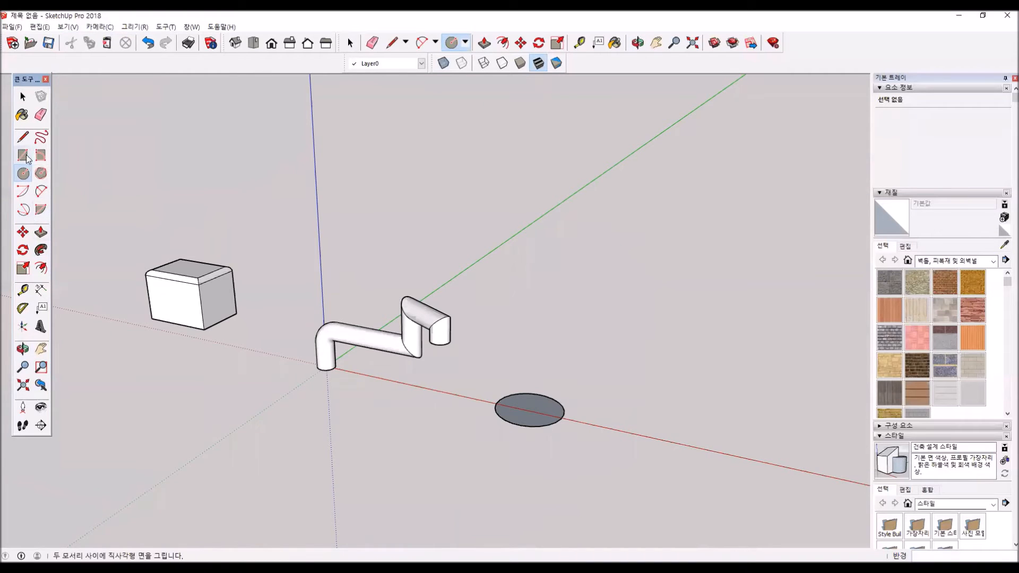
key(l)
click(530, 409)
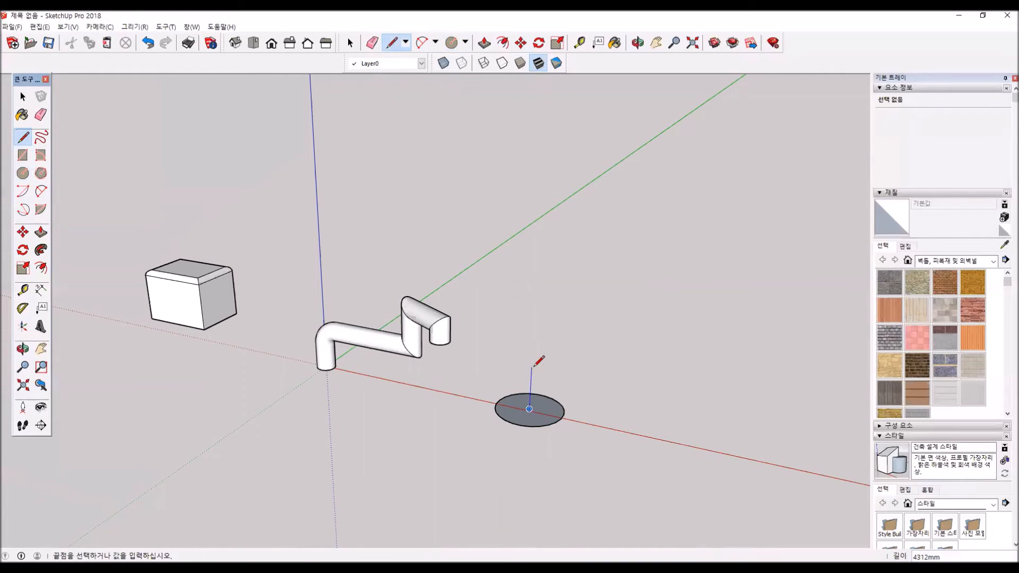
click(532, 367)
click(563, 418)
click(530, 409)
- Sweep the upright triangle around the ground circle's edge with Follow Me to form a cone
mouse_move(557, 427)
middle_down()
mouse_move(648, 323)
mouse_move(603, 346)
mouse_move(590, 377)
middle_up()
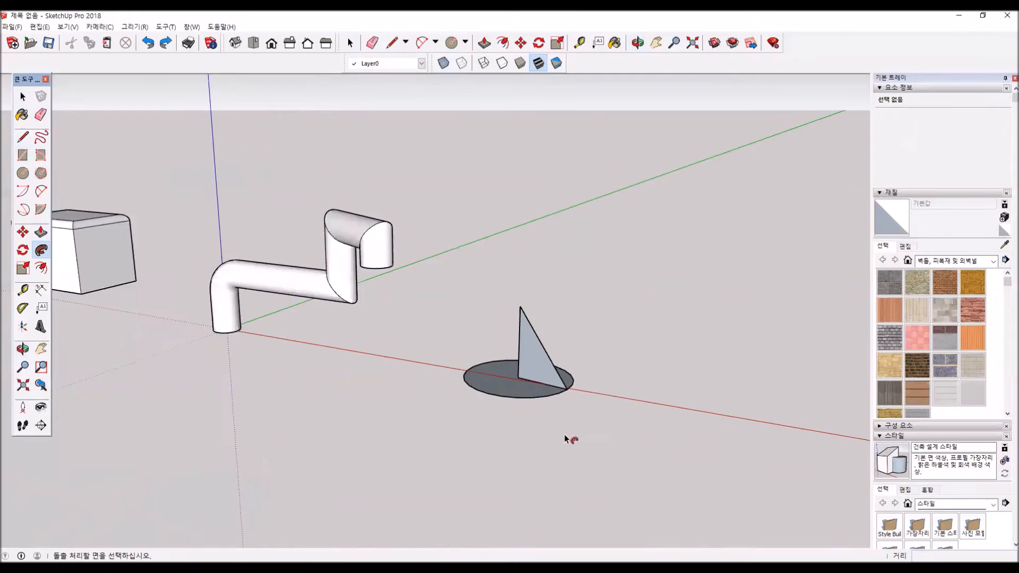
scroll(571, 439, up, 1)
click(23, 96)
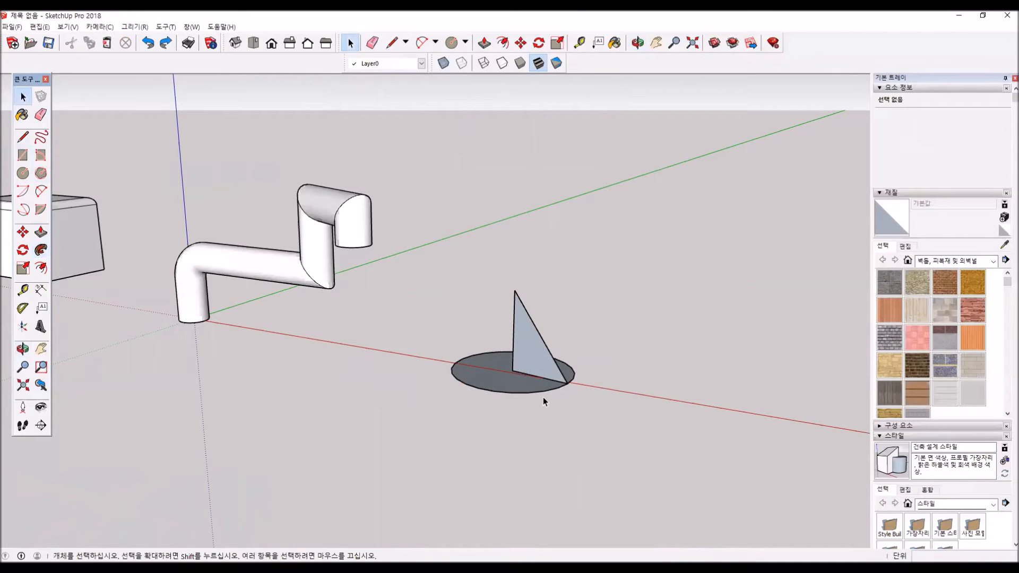
click(537, 393)
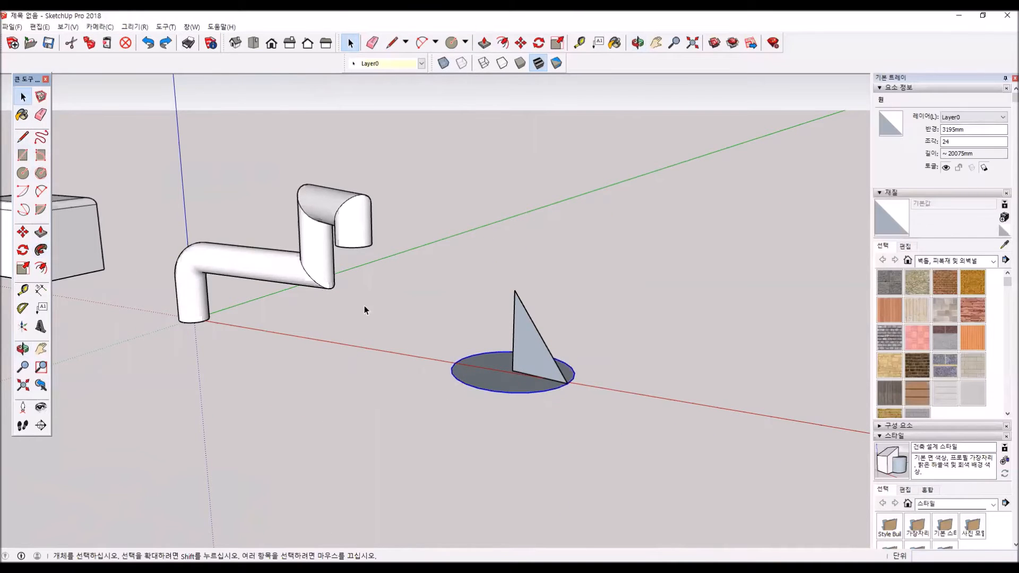
middle_drag(438, 394, 438, 496)
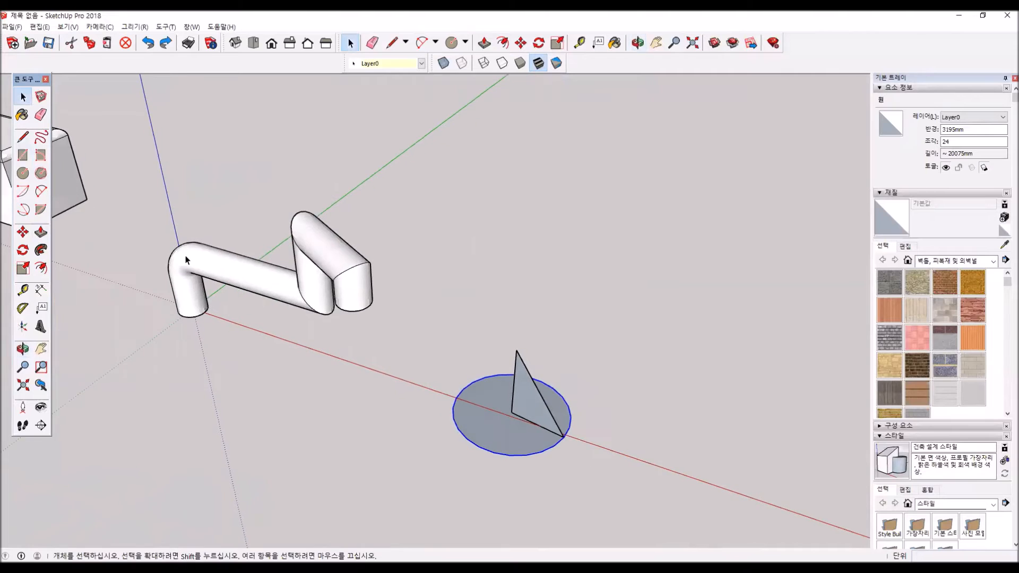
click(41, 251)
alt+click(538, 406)
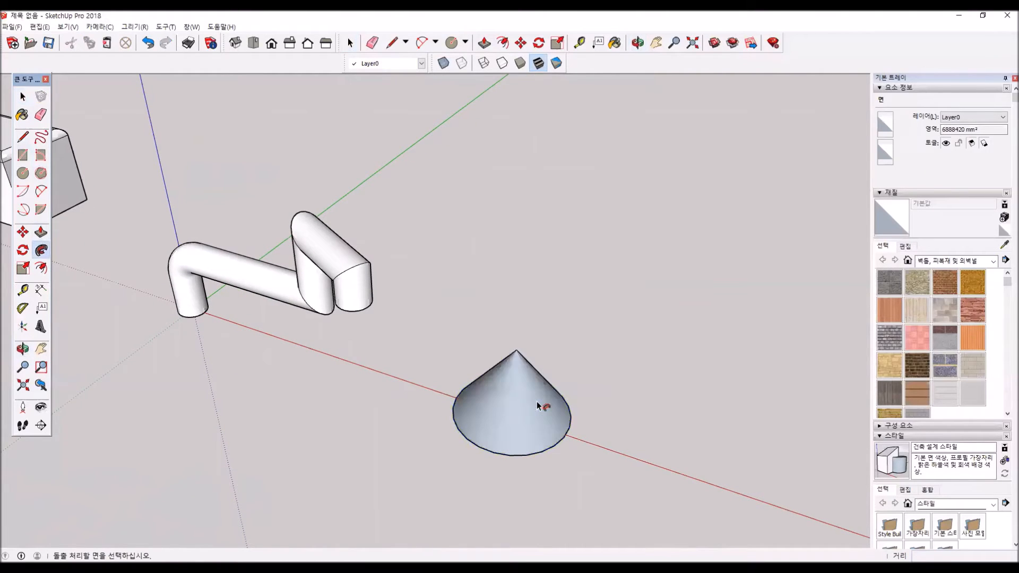
- Reverse the cone's side surface so its front face points outward, and clear the selection
middle_drag(587, 440, 467, 338)
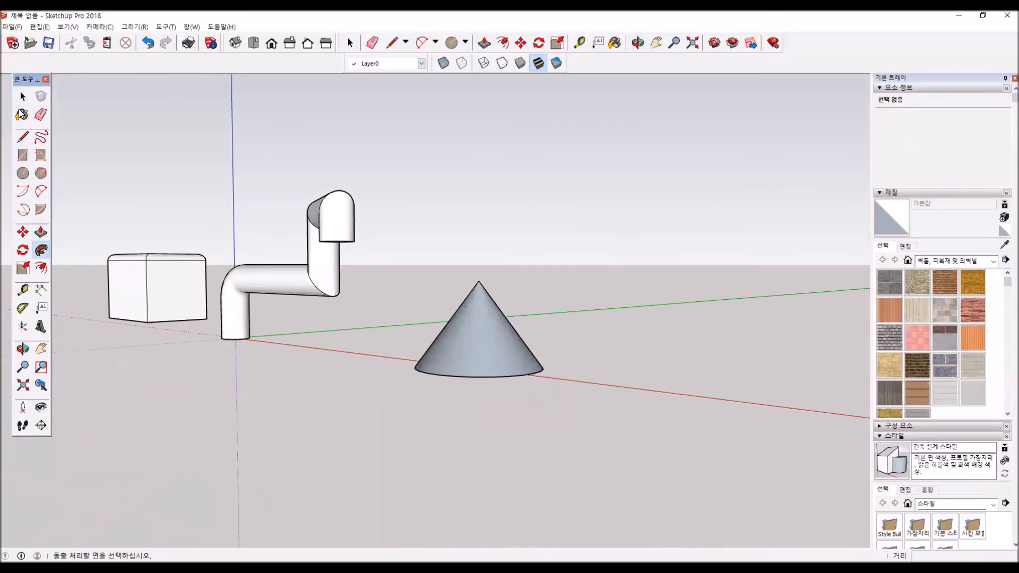
key(space)
right_click(514, 353)
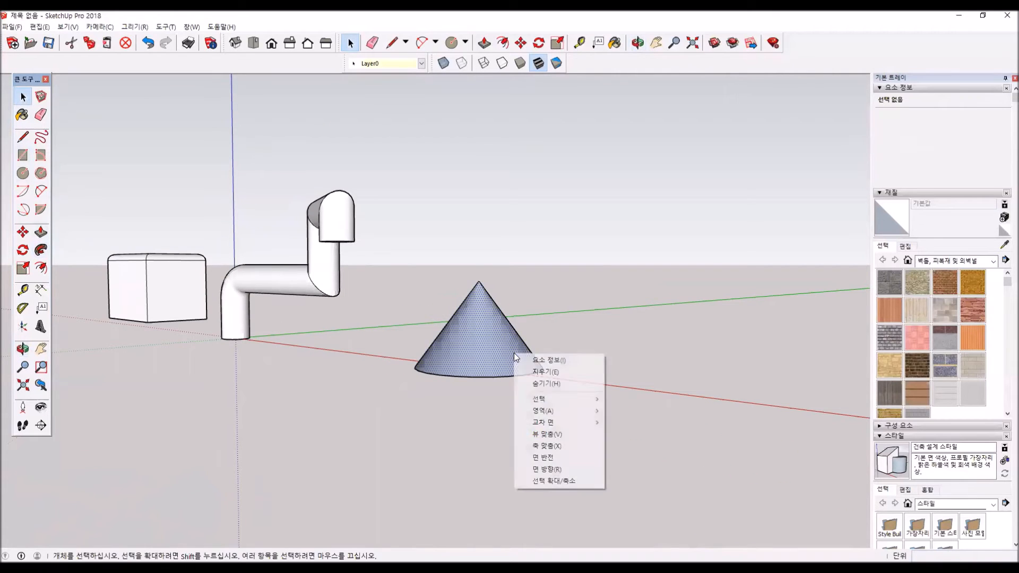
click(588, 458)
middle_drag(460, 409, 622, 334)
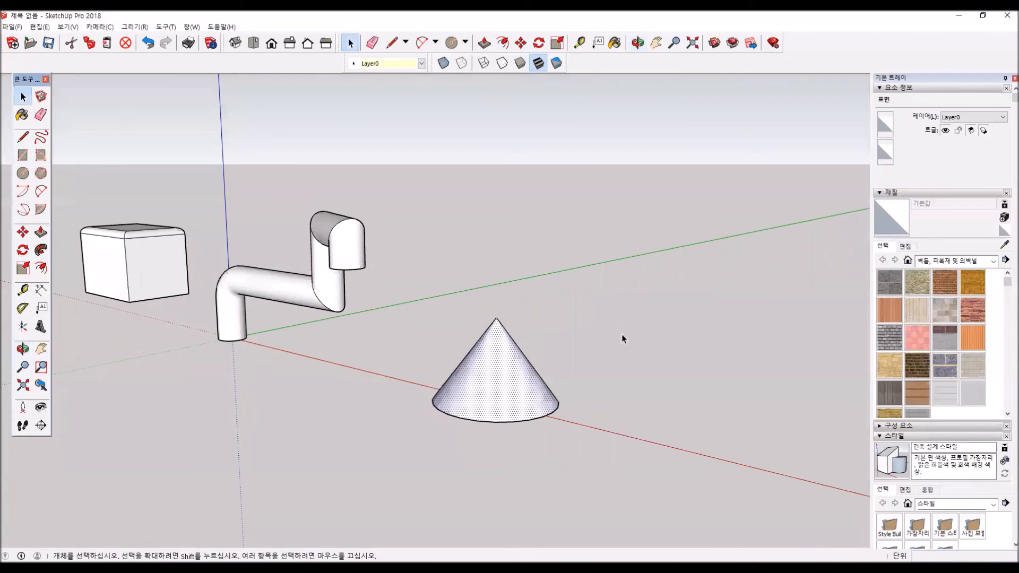
click(622, 334)
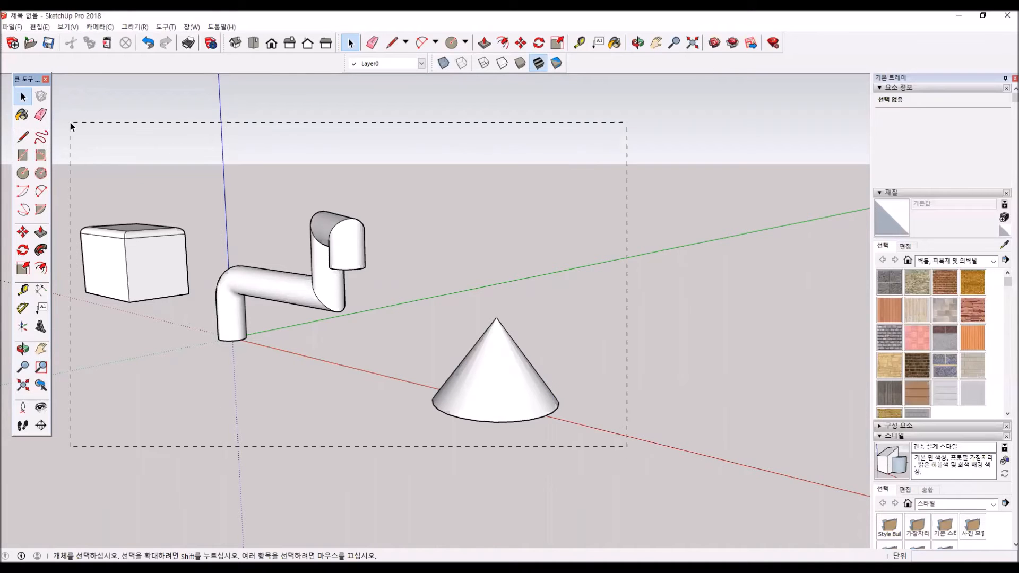
- Select the rounded box, the bent pipe and the cone together and delete them from the model
drag(71, 126, 70, 122)
middle_drag(439, 390, 333, 356)
scroll(333, 356, down, 5)
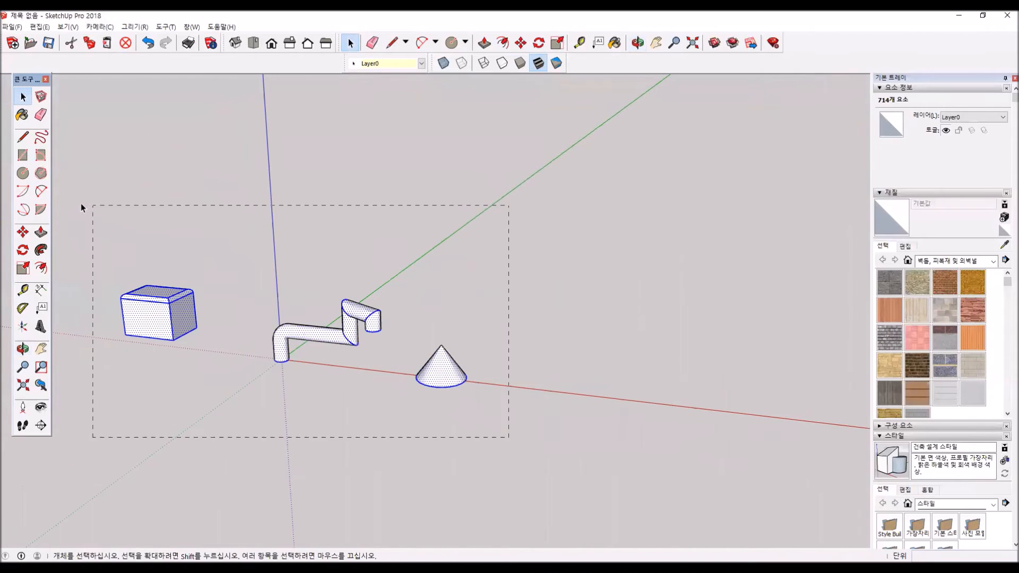
key(Delete)
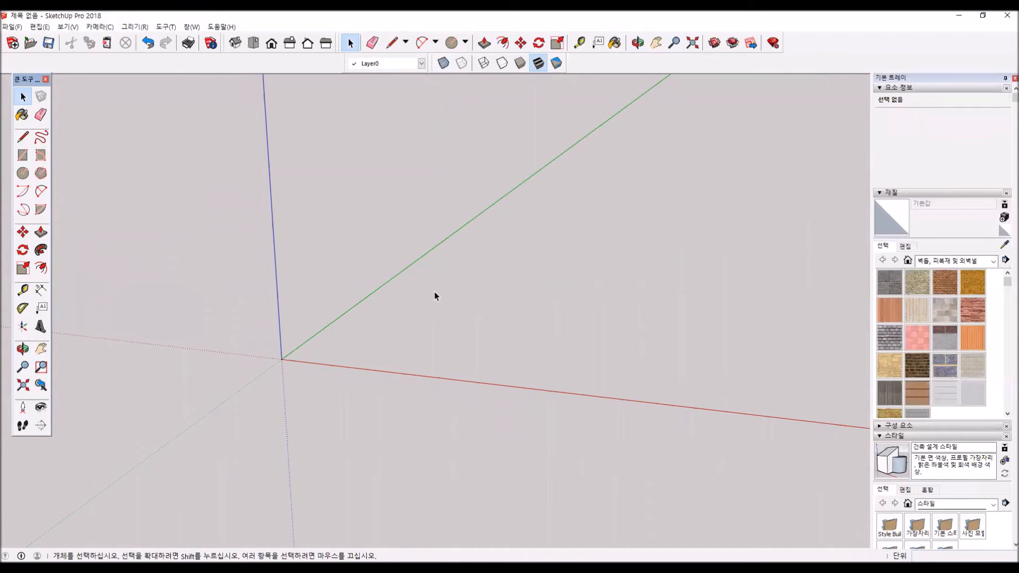
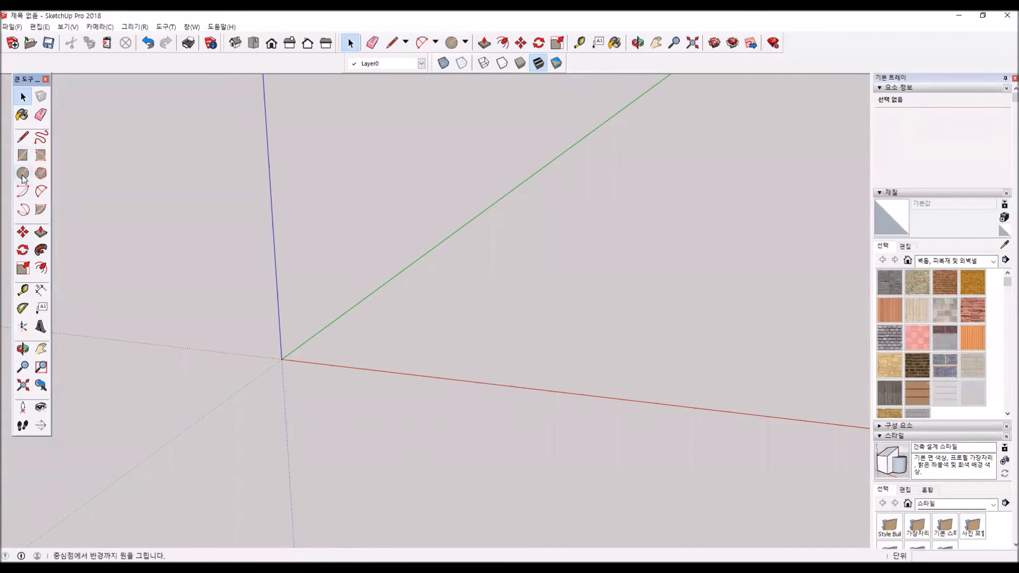
- Draw a rectangle about 10653 mm by 16000 mm on the ground, starting at the origin
click(23, 155)
click(282, 359)
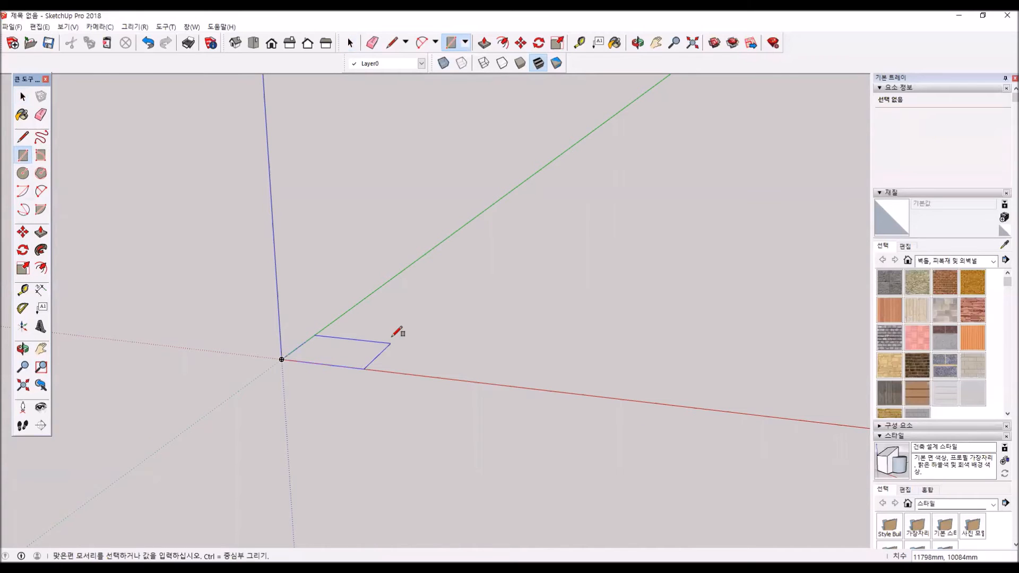
click(397, 329)
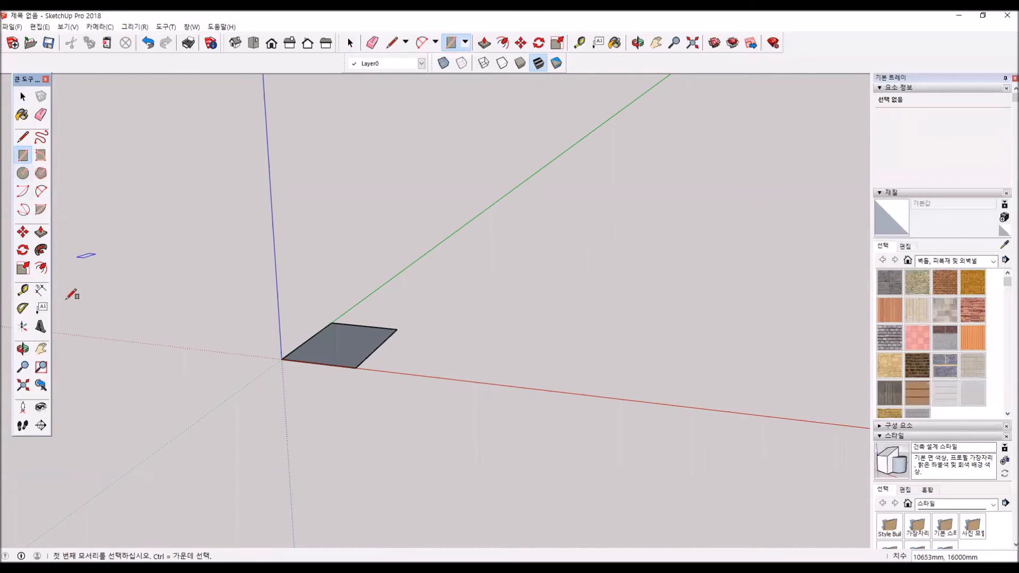
- Offset the rectangle's outline inward by 500 mm
click(41, 270)
scroll(374, 351, up, 3)
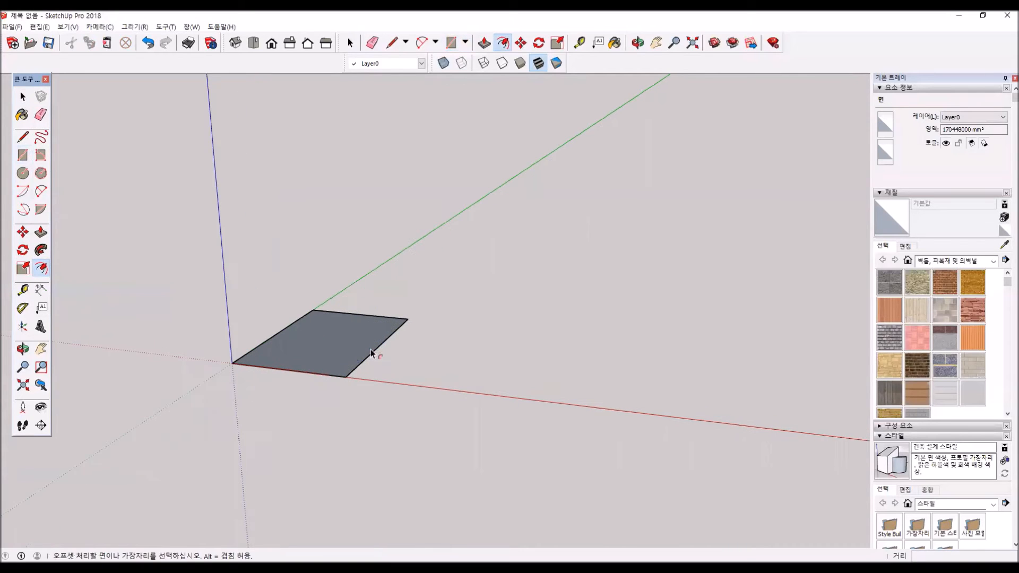
click(371, 349)
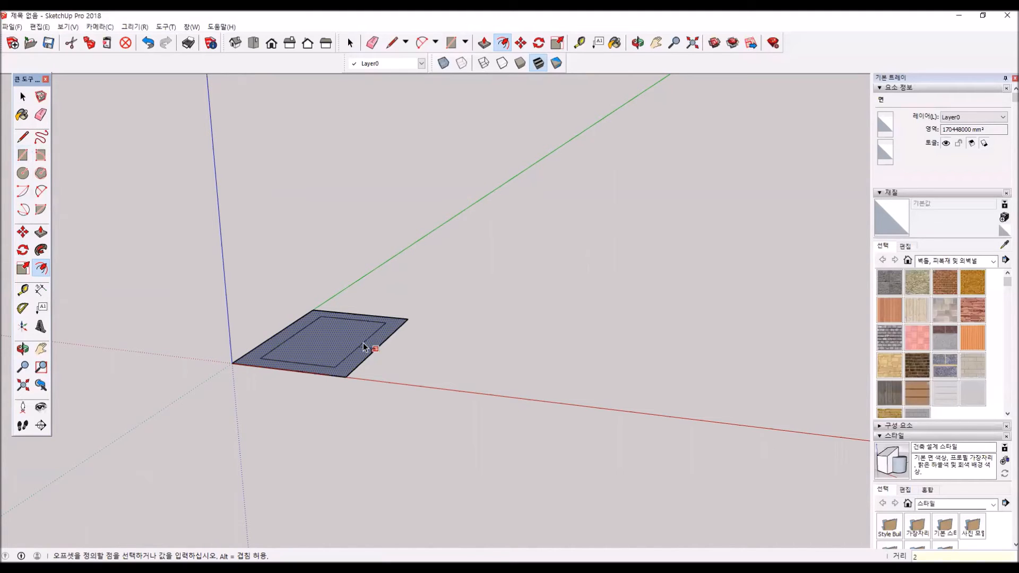
key(Return)
- Offset the inner rectangle's outline inward by a further 500 mm to make a third, smaller outline
middle_drag(364, 345, 371, 409)
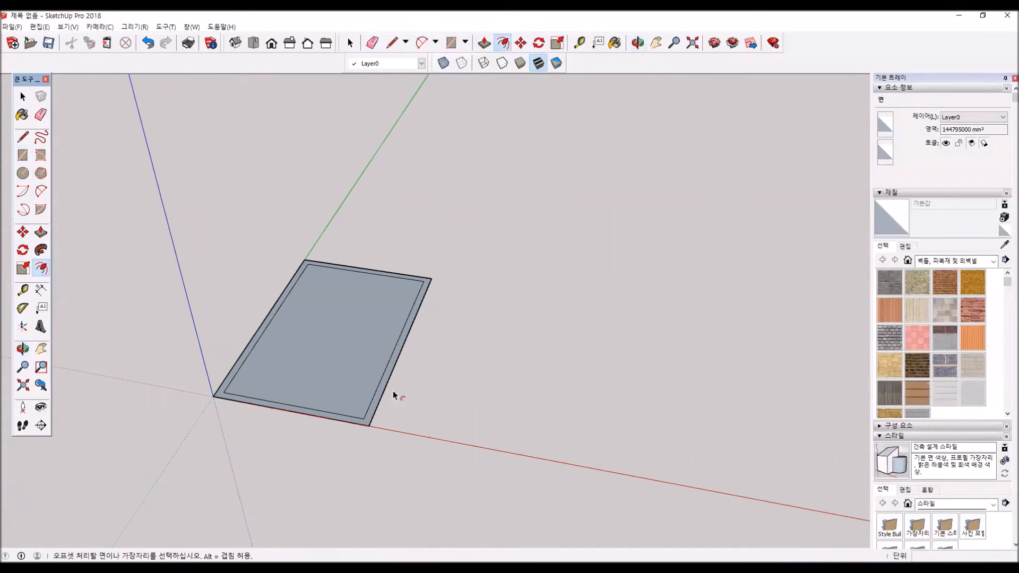
click(374, 400)
scroll(369, 398, up, 3)
click(371, 383)
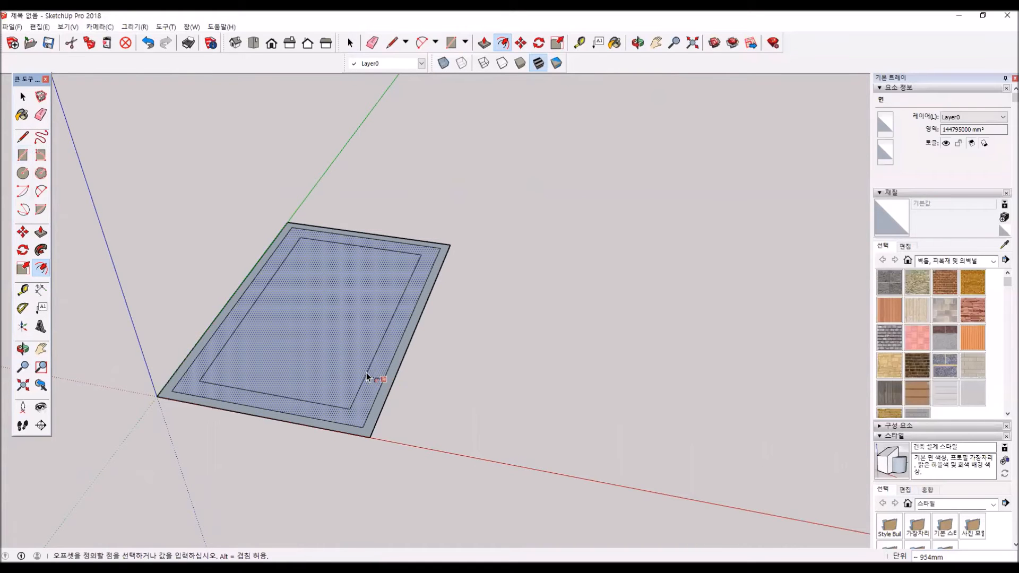
key(Return)
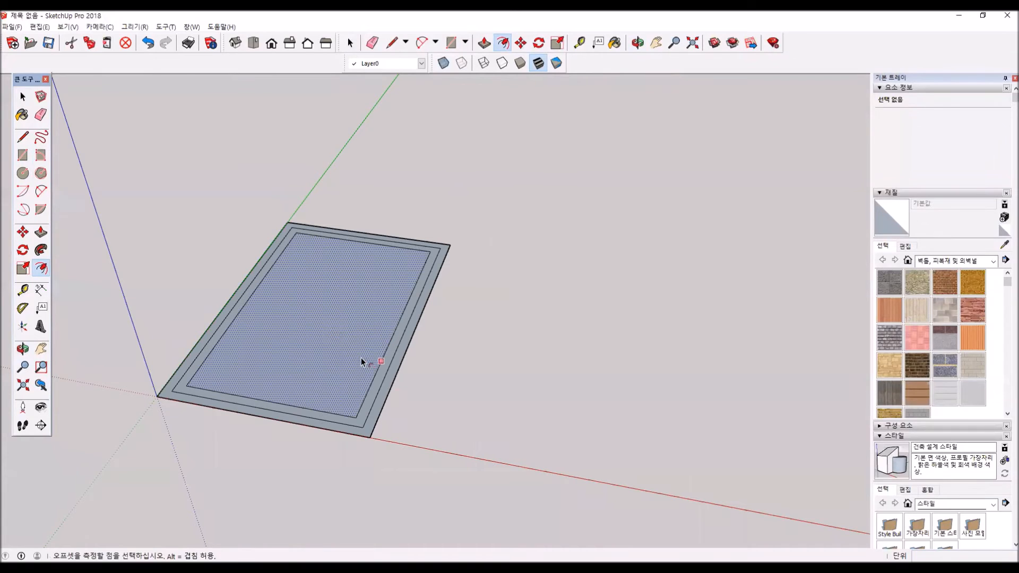
- Offset the outermost border face's outline outward by 500 mm
click(392, 383)
click(394, 388)
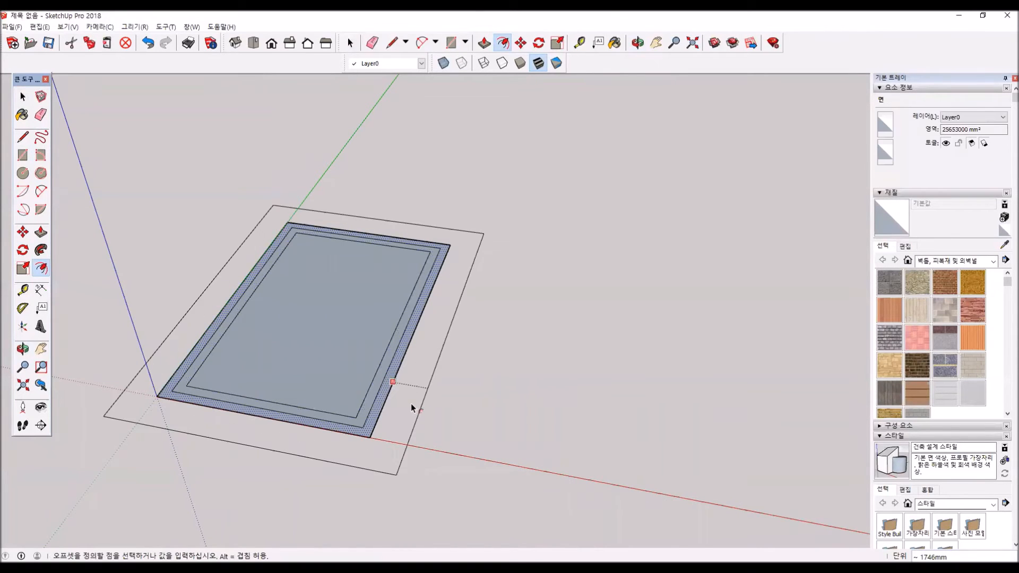
text(500)
key(Return)
text(])
key(Escape)
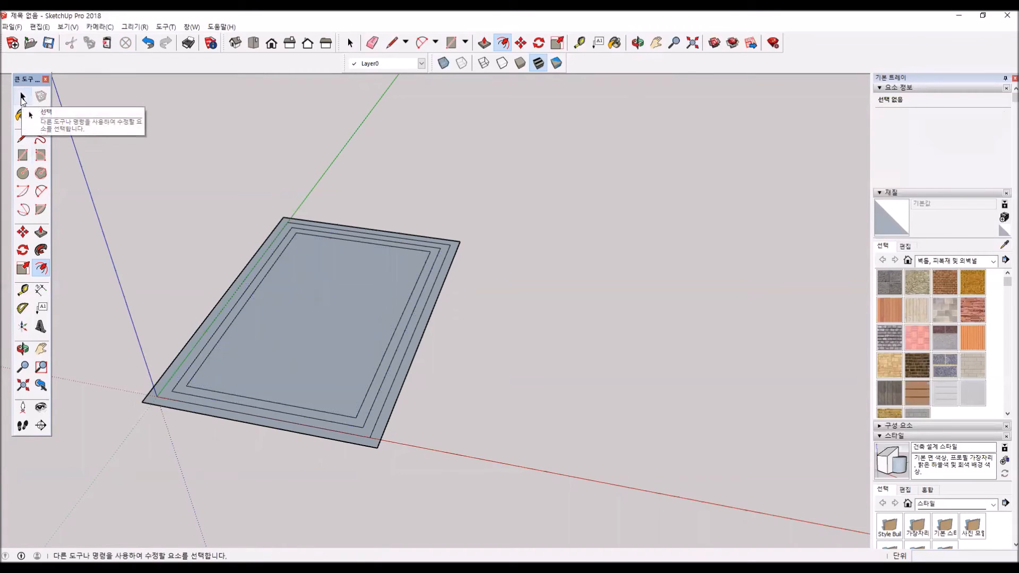
- Select two adjoining edges of the innermost rectangle, one long and one short, and offset them inward by 500 mm
key(space)
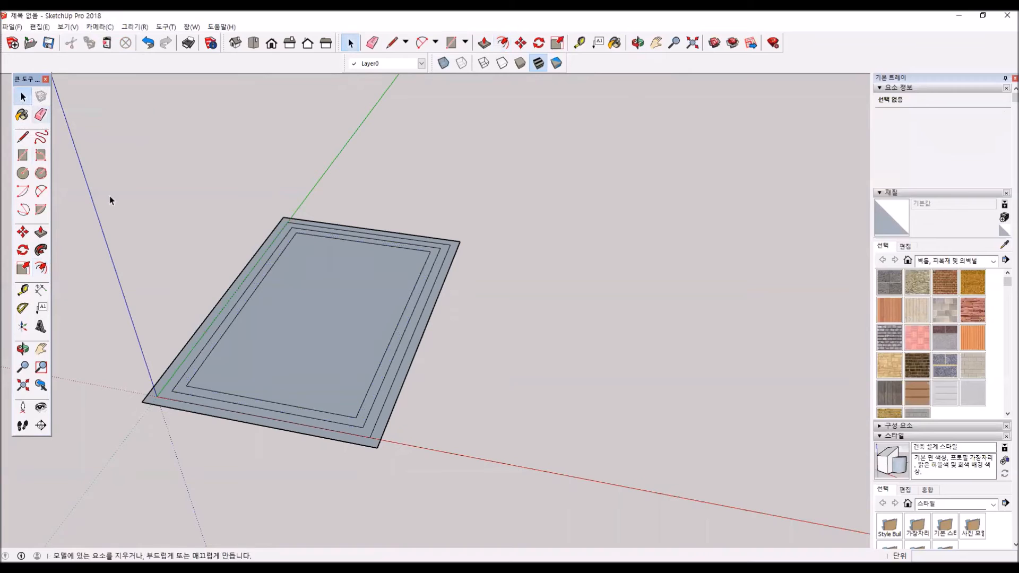
click(247, 305)
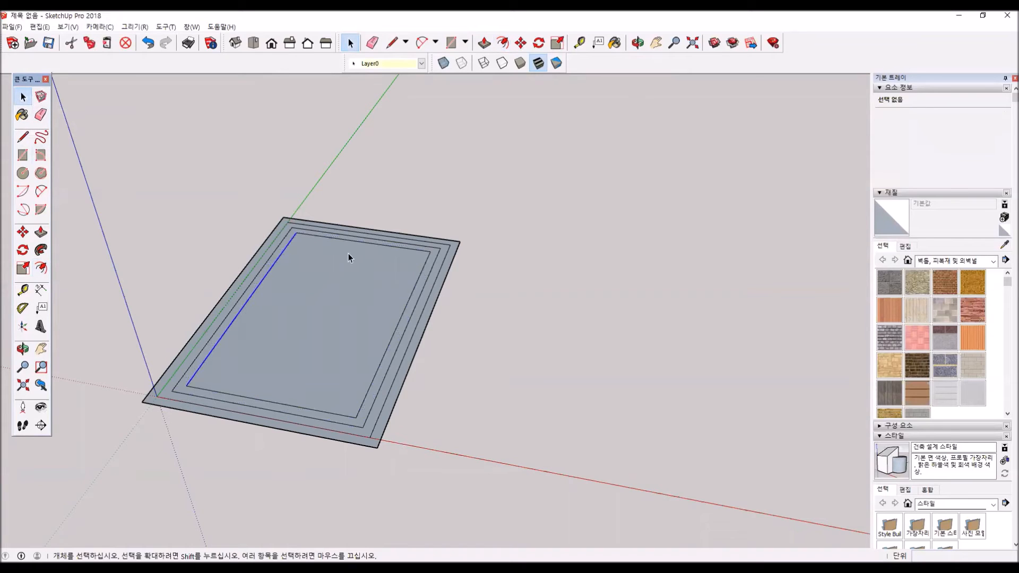
ctrl+click(363, 243)
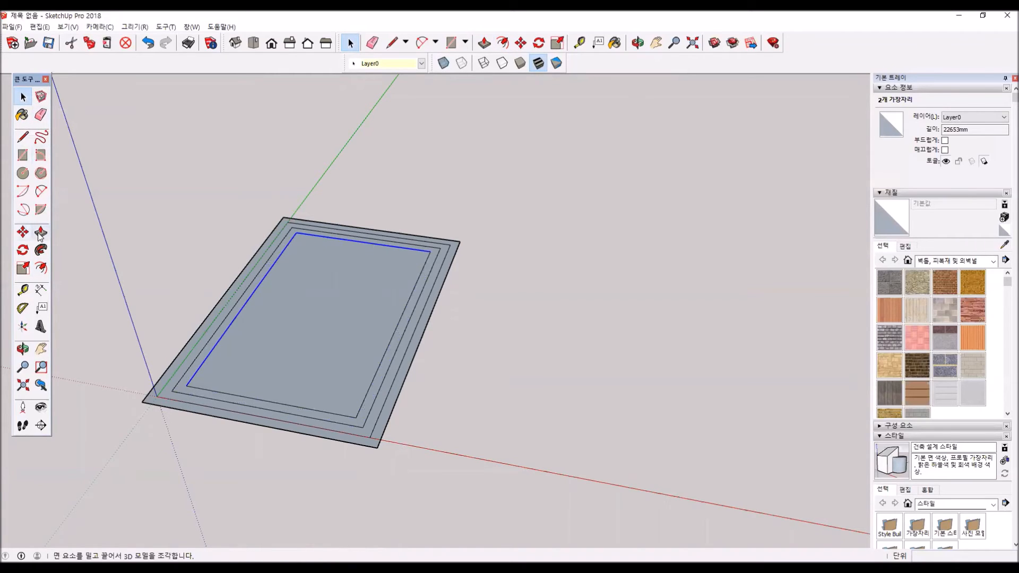
click(41, 269)
click(248, 300)
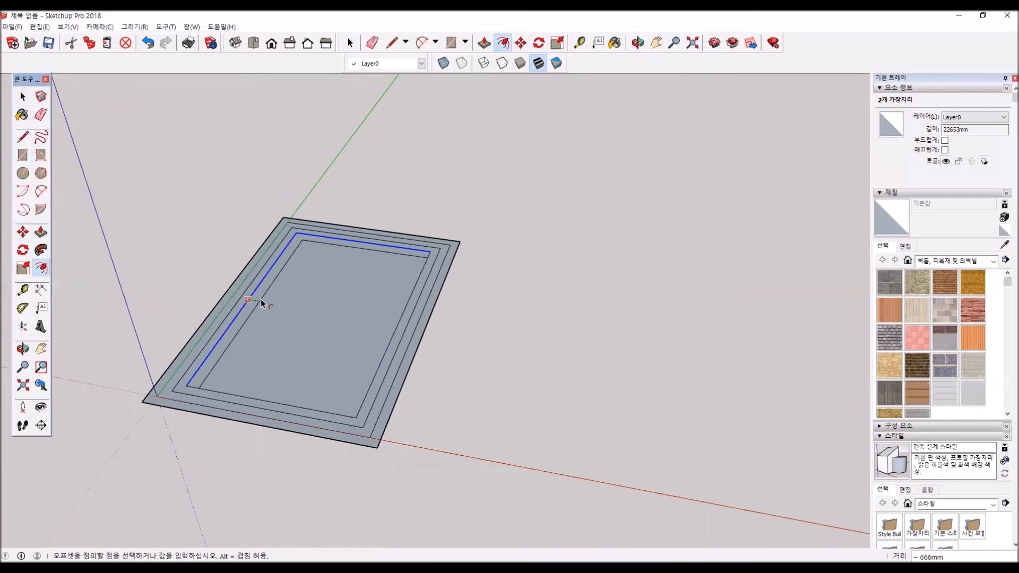
click(252, 300)
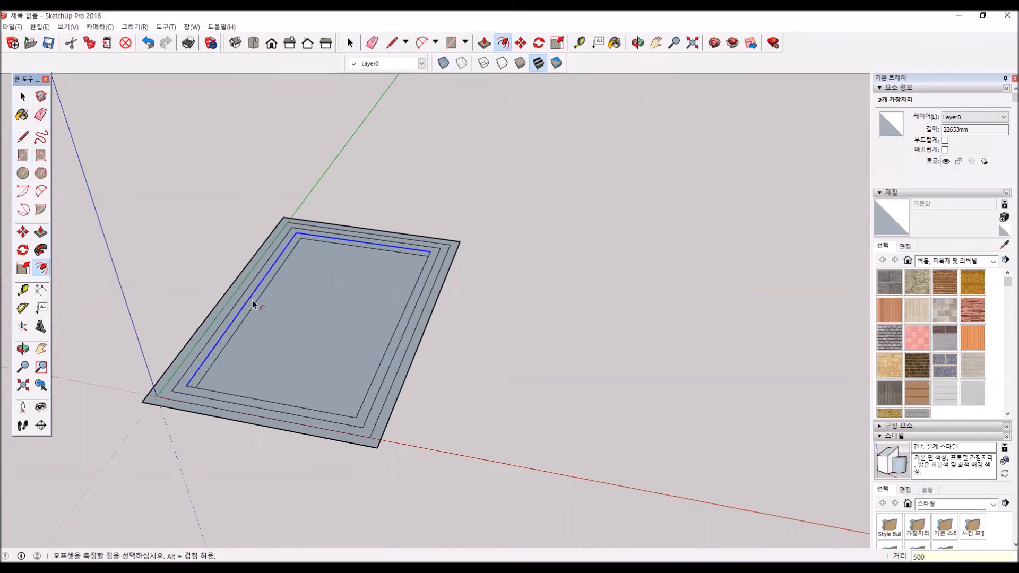
- Try to offset only the single far short edge of the innermost outline
scroll(346, 269, up, 2)
click(23, 97)
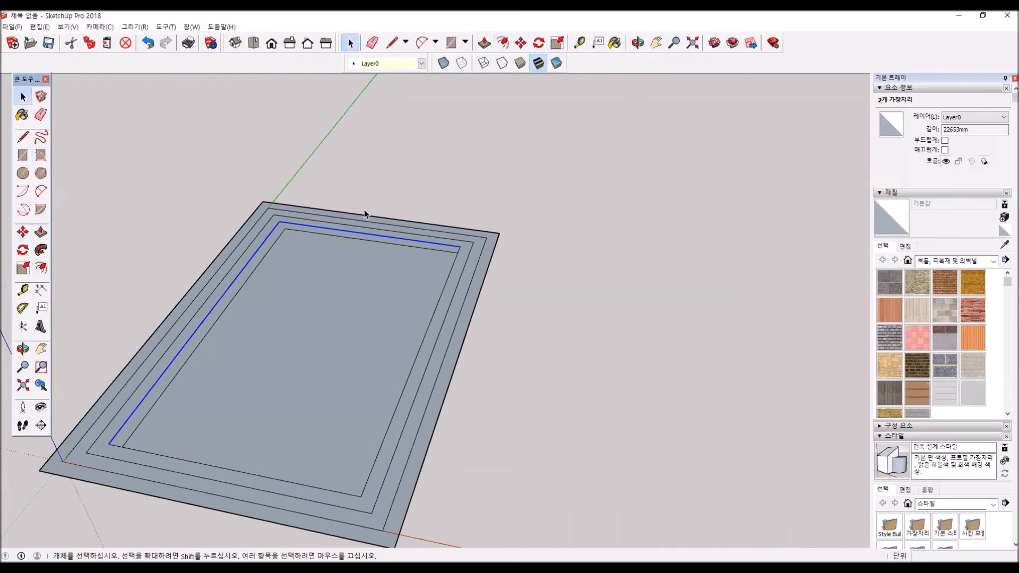
click(359, 240)
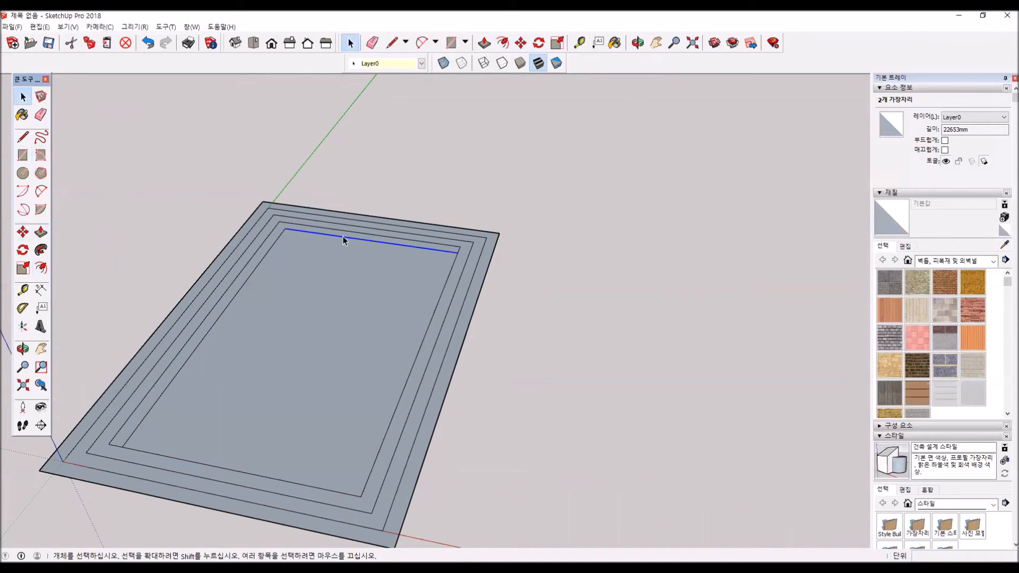
click(36, 270)
click(23, 98)
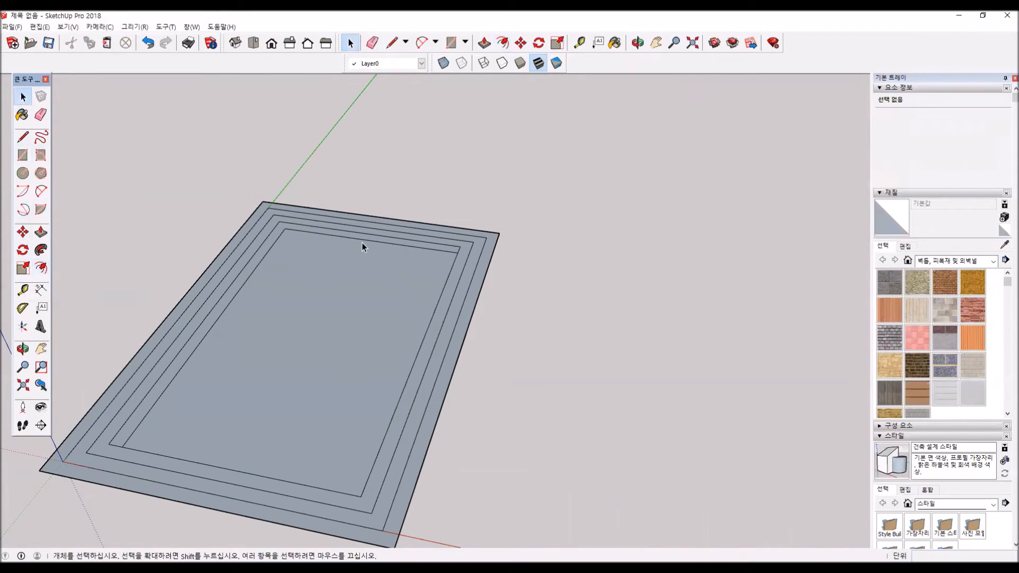
click(364, 239)
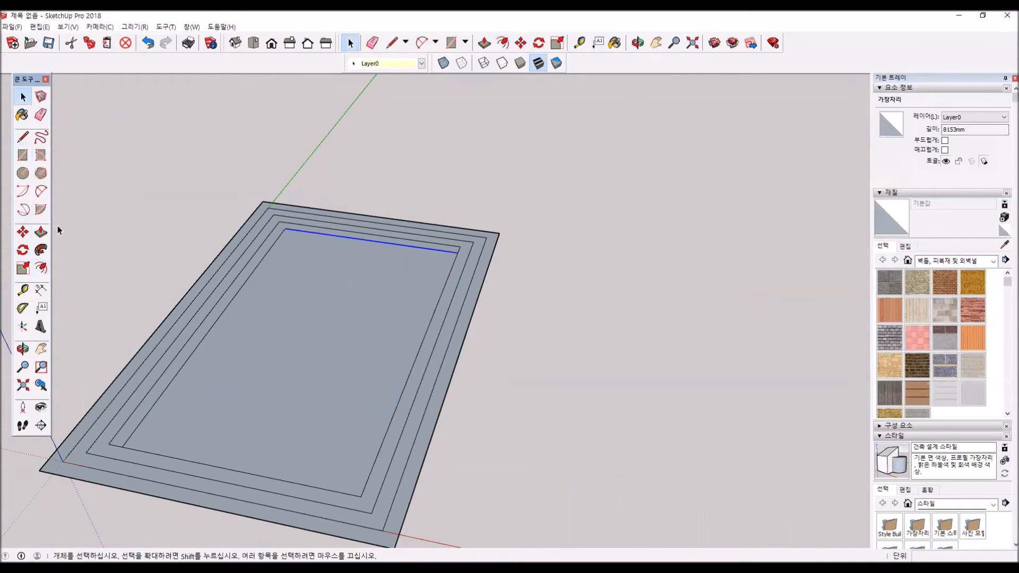
click(41, 268)
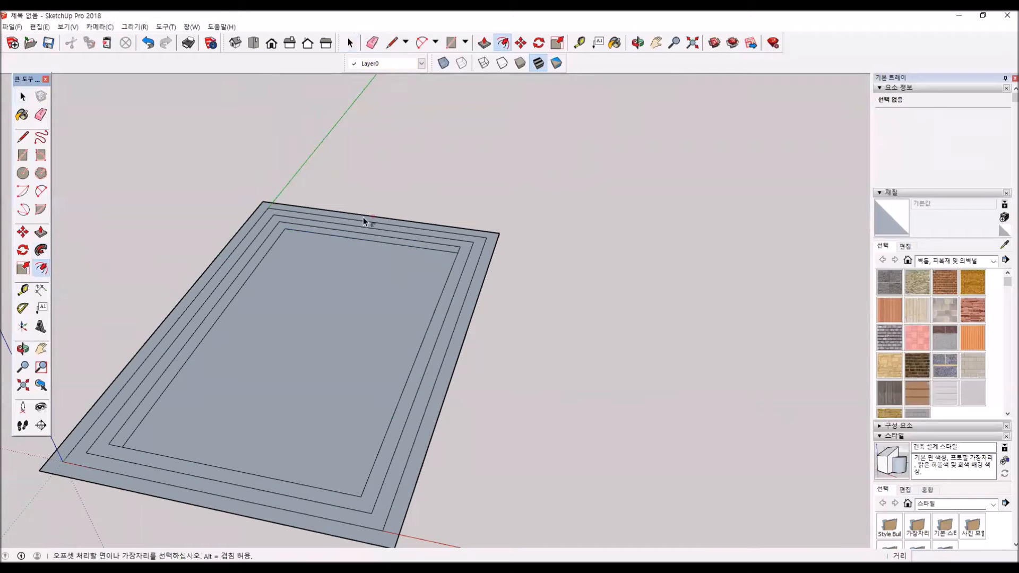
click(438, 288)
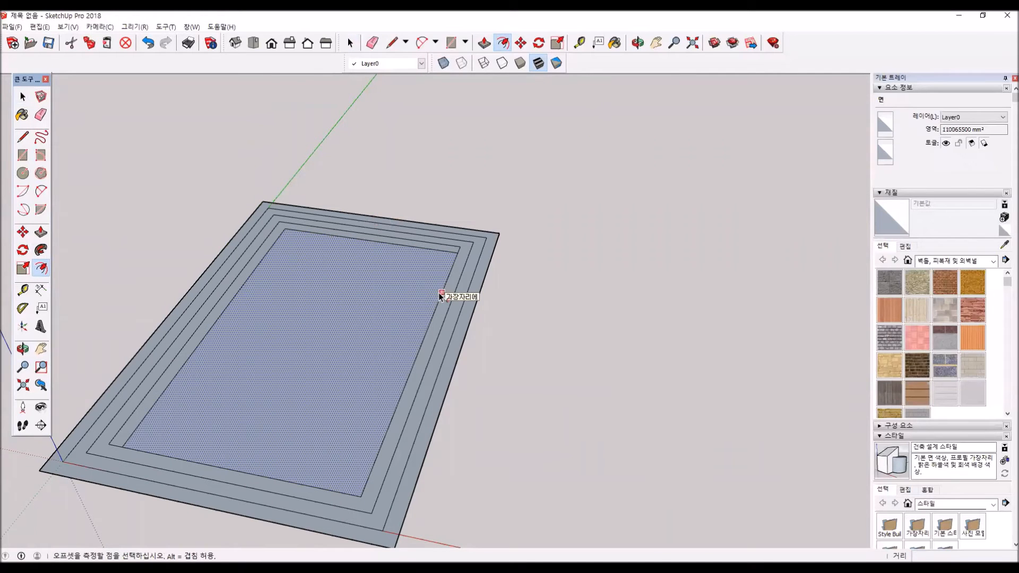
scroll(355, 313, down, 1)
key(Escape)
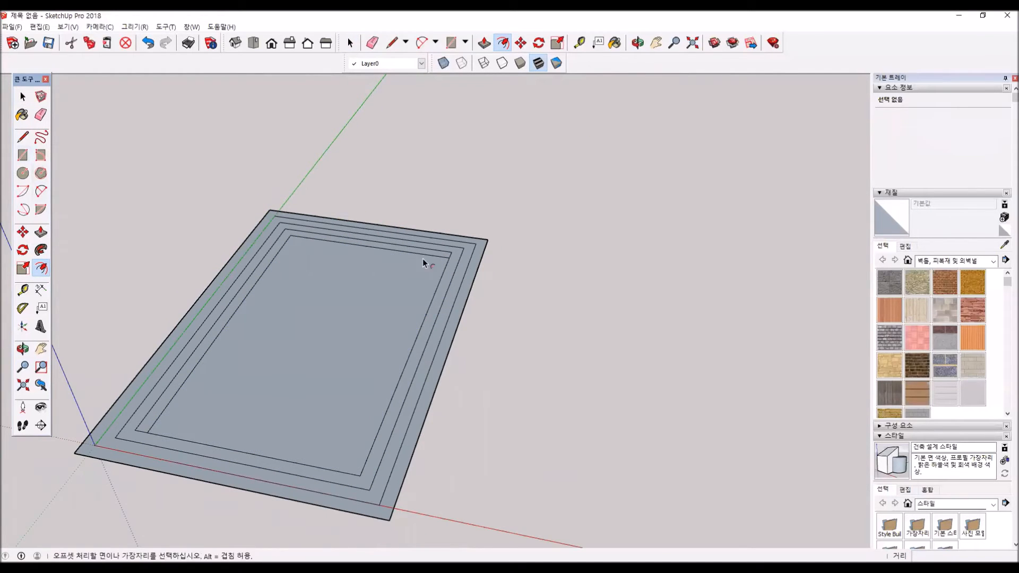
- Draw a two-point arc on the ground beside the rectangles, with a bulge of about 2703 mm
click(47, 190)
click(689, 381)
click(550, 367)
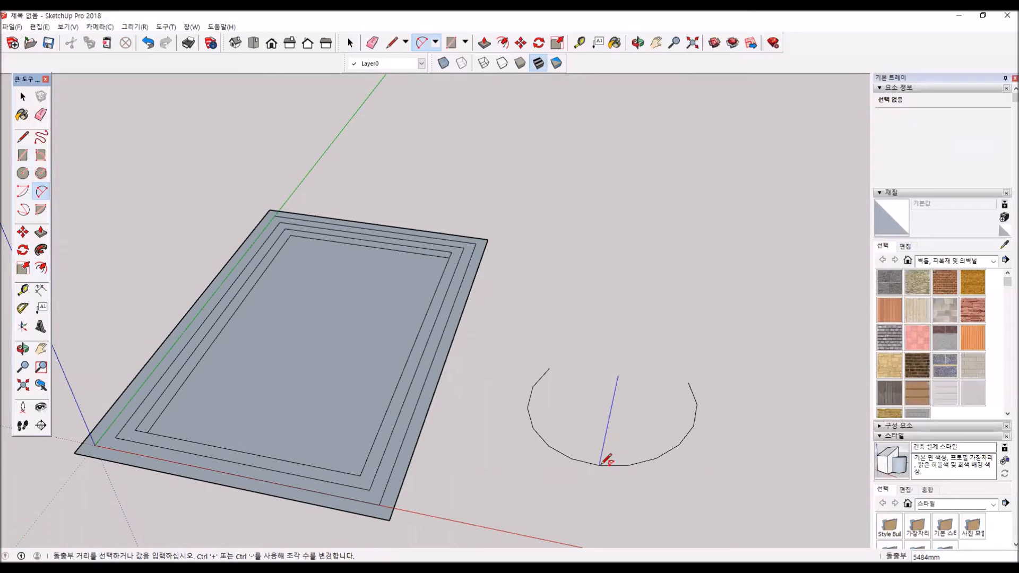
scroll(609, 437, down, 1)
middle_drag(608, 436, 387, 473)
click(574, 444)
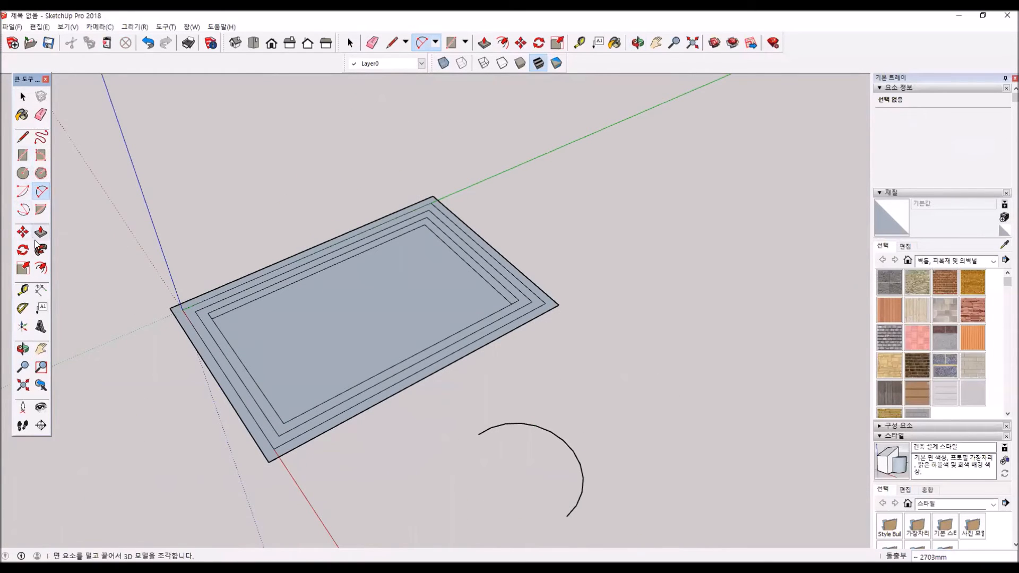
- Offset the arc outward by 500 mm
click(43, 273)
click(569, 447)
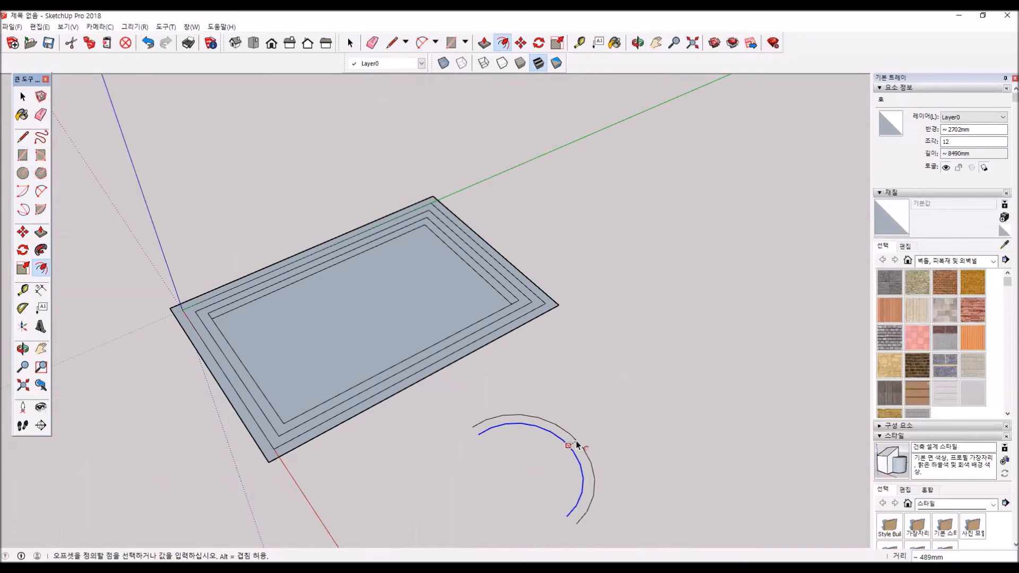
text(500)
key(Return)
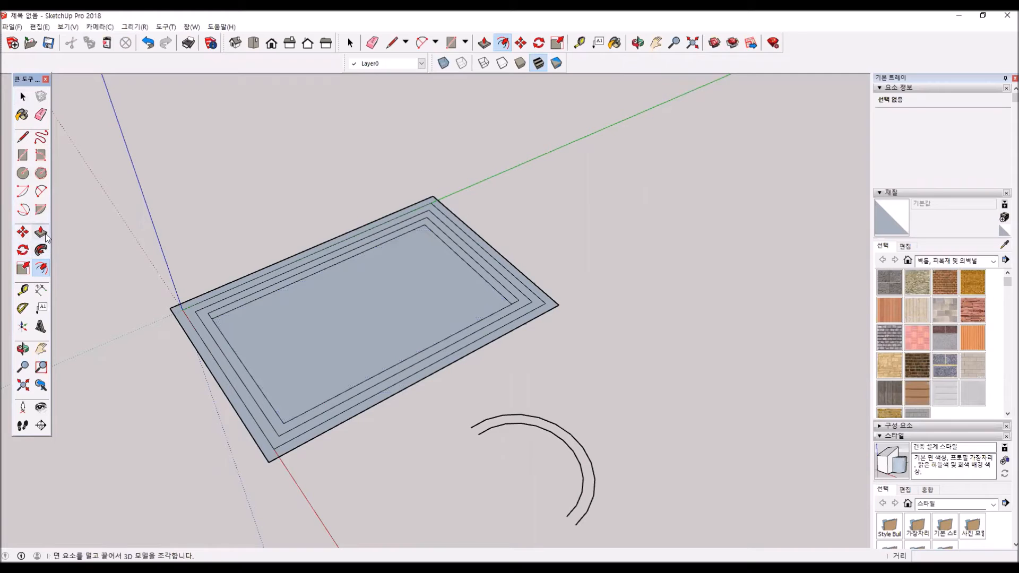
- Select the nested rectangles and both arcs together and delete them from the model
click(41, 268)
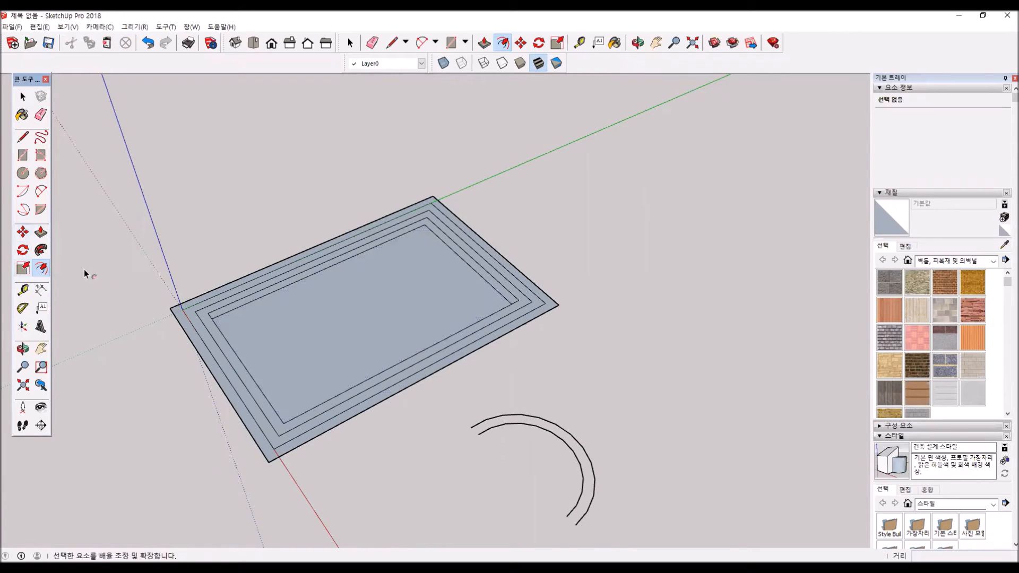
scroll(180, 278, down, 3)
click(23, 96)
drag(149, 154, 134, 137)
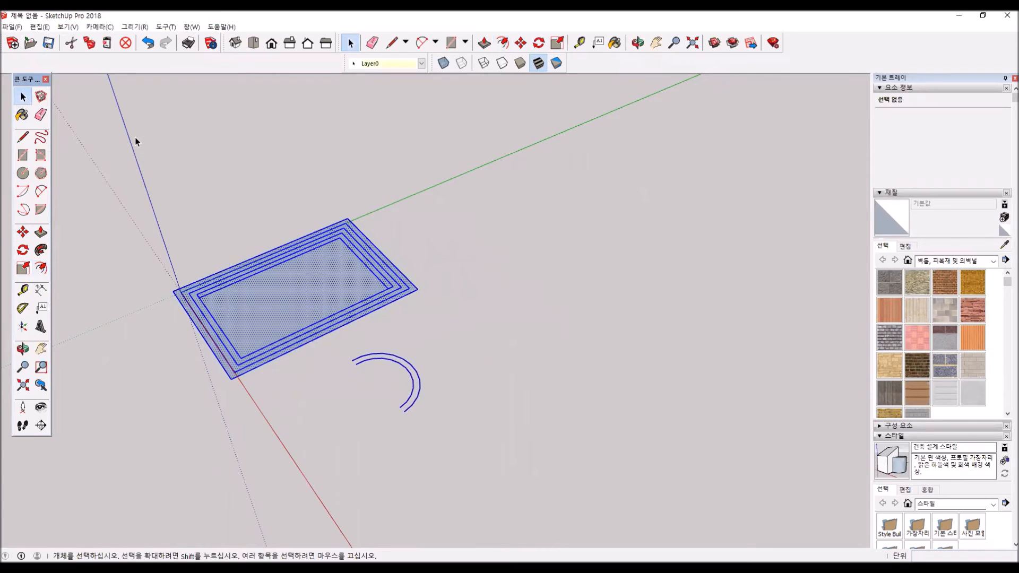
key(Delete)
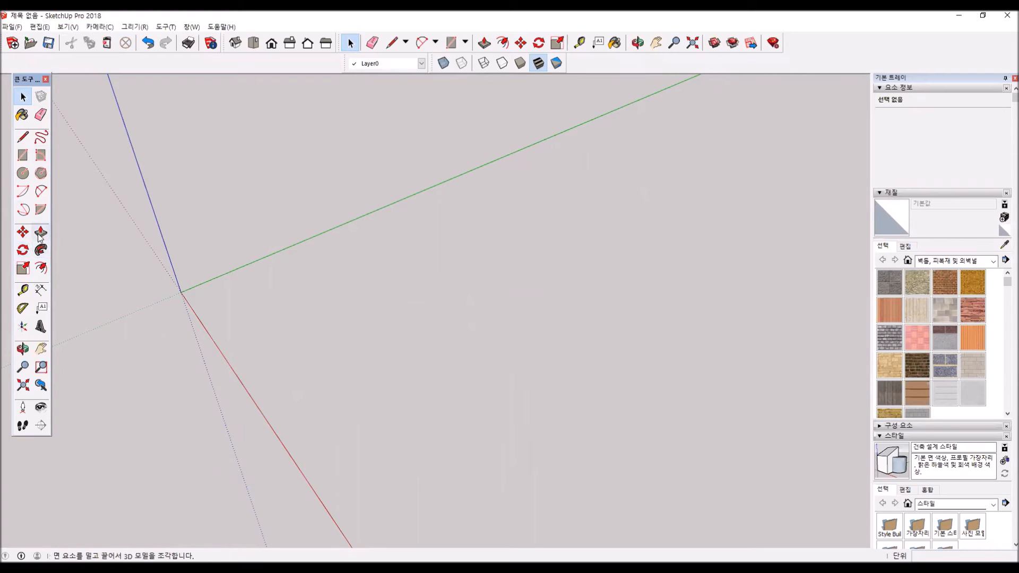
- Draw a square about 5863 mm by 5863 mm on the ground near the origin
click(23, 155)
click(211, 285)
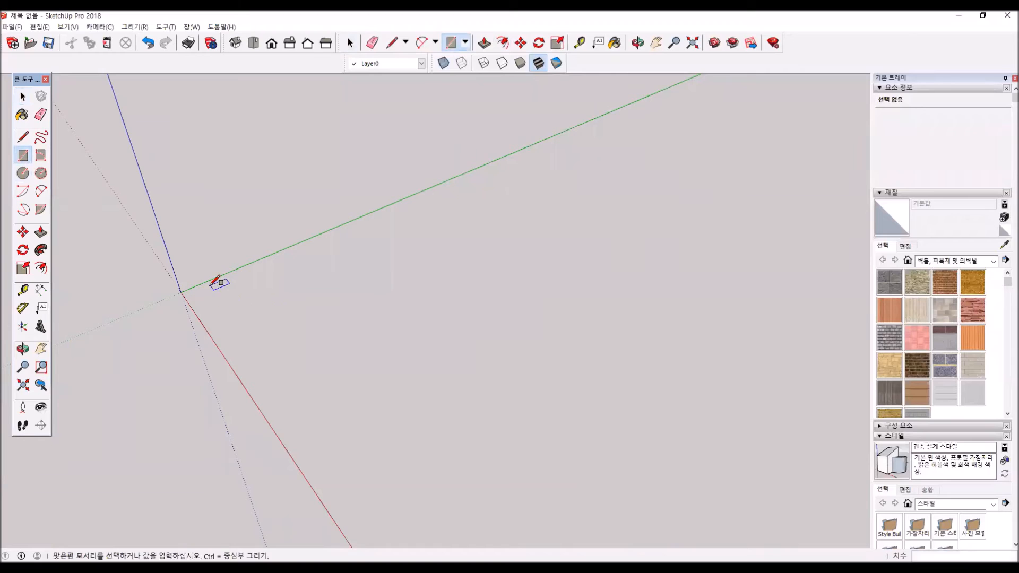
click(304, 298)
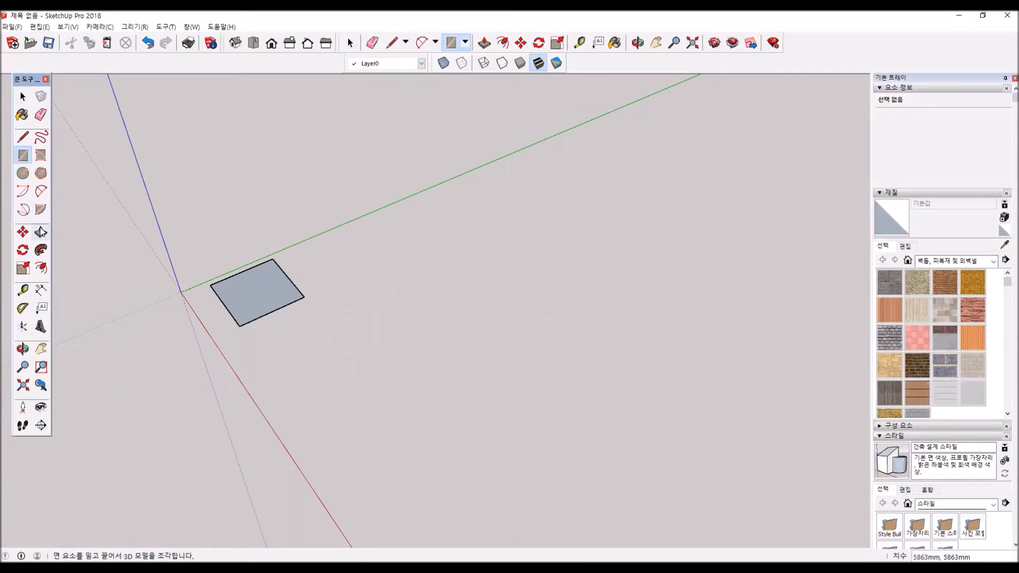
- Push/Pull the square upward about 4643 mm to form a box
click(41, 232)
click(271, 297)
click(264, 257)
middle_drag(261, 297, 321, 219)
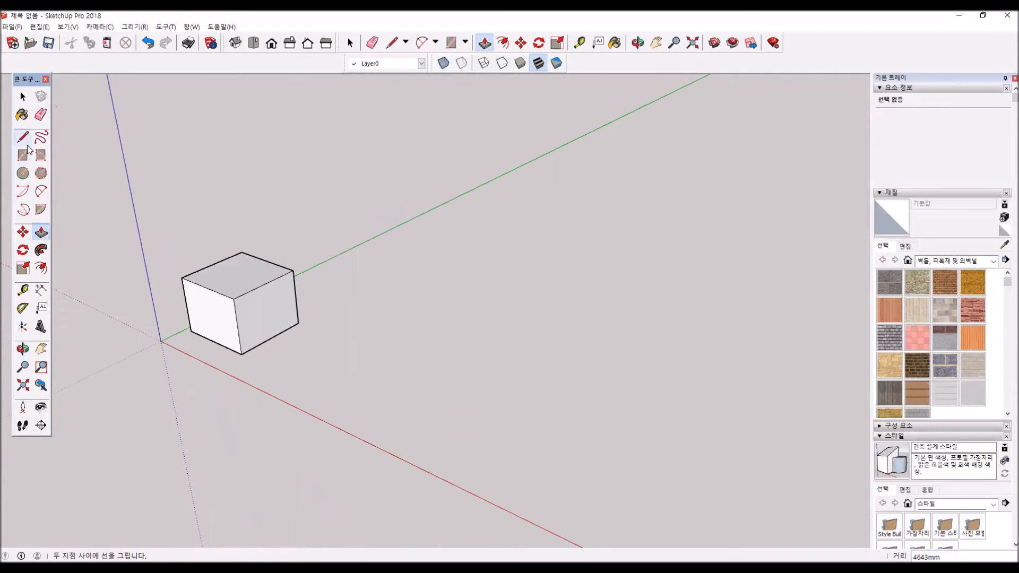
- Make the box a group and draw a circle about 769 mm in radius on its front face
click(36, 27)
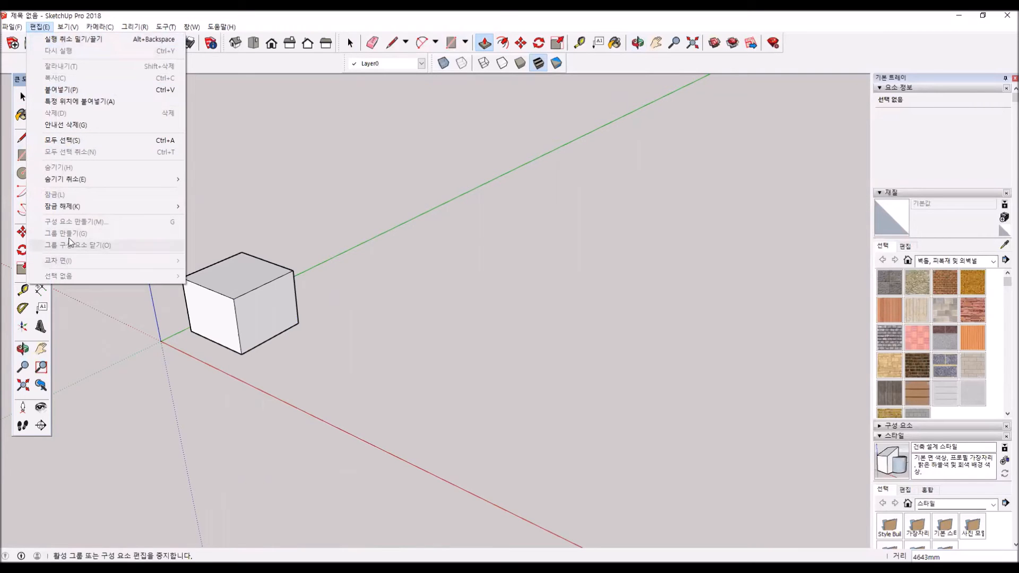
click(466, 260)
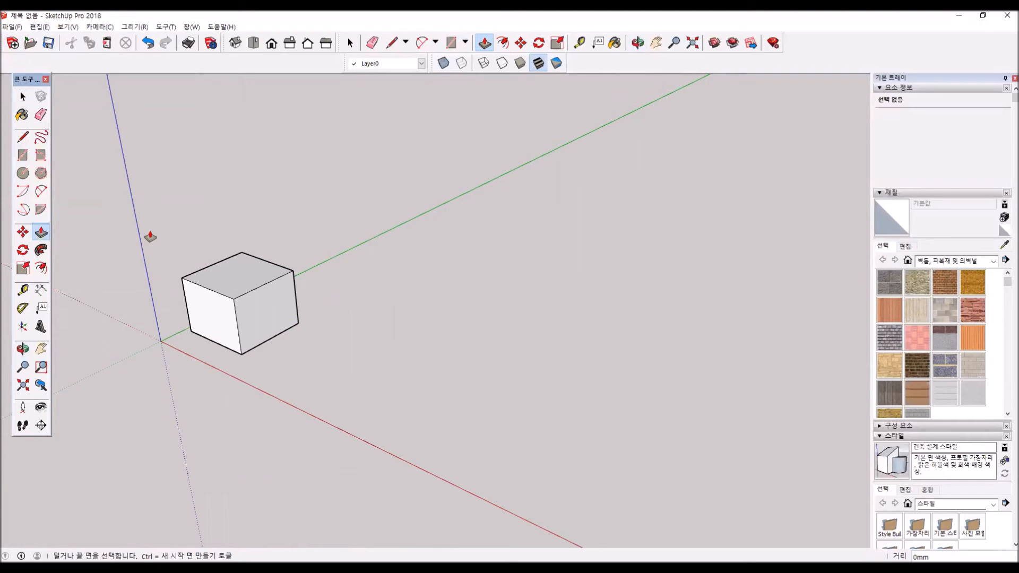
key(c)
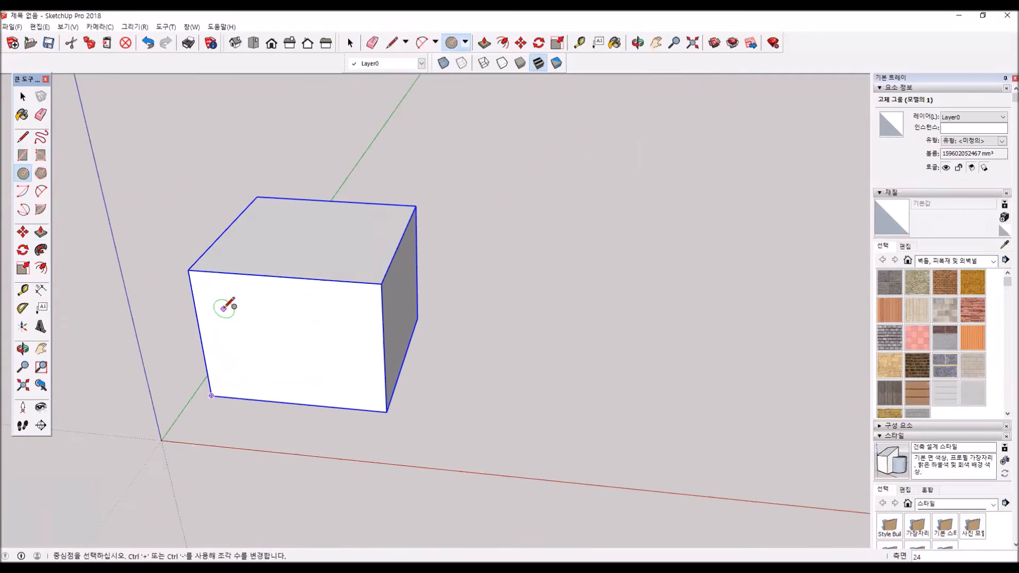
click(224, 308)
click(247, 307)
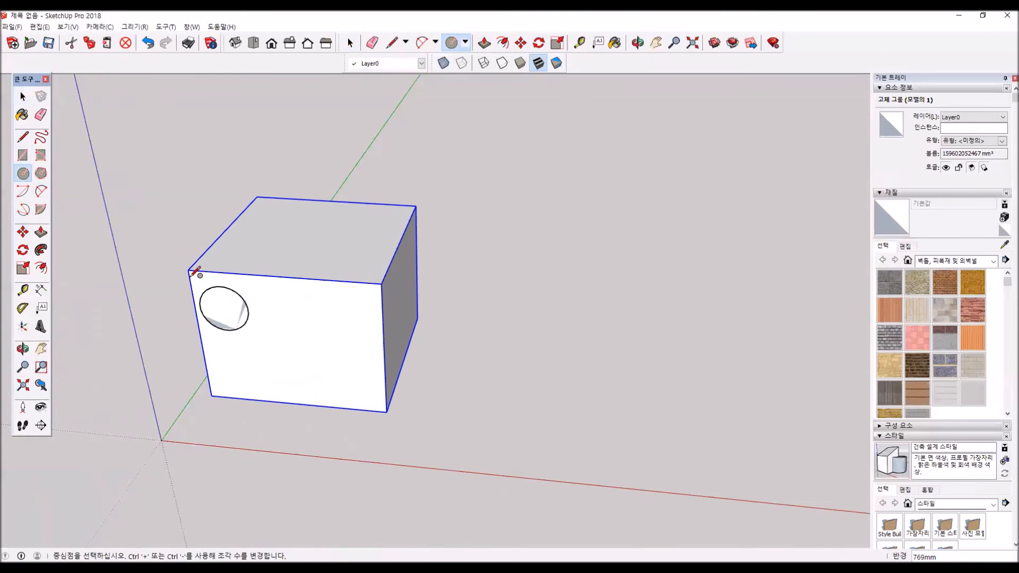
- Push/Pull the circle outward from the box's front face into a cylinder and make the cylinder a group
click(41, 234)
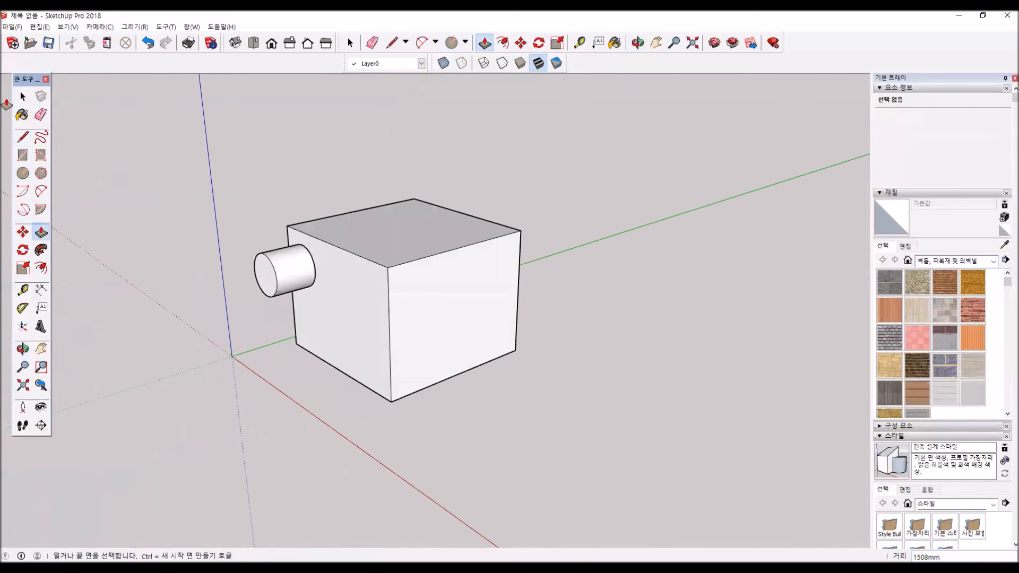
key(space)
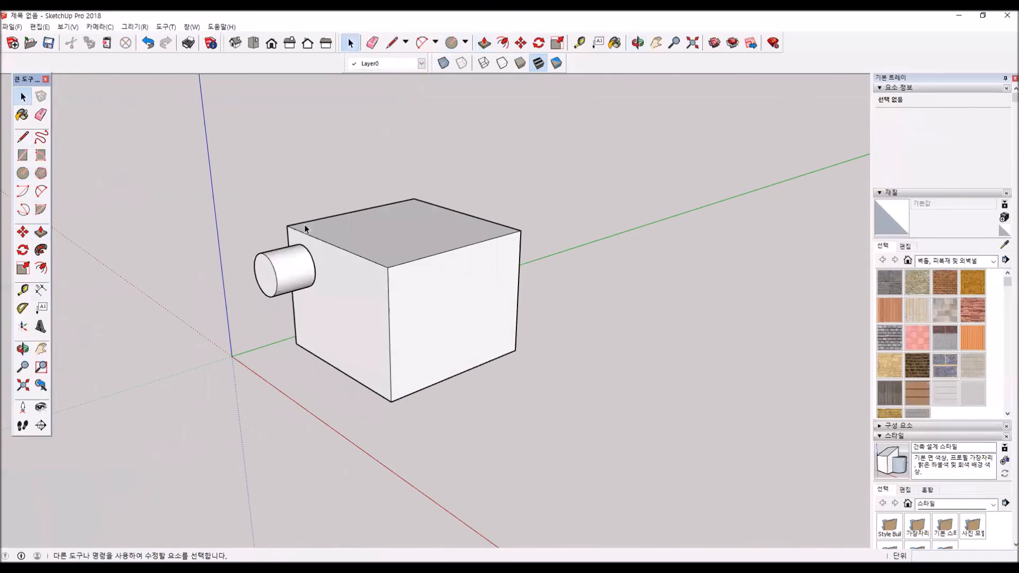
double_click(293, 273)
right_click(293, 272)
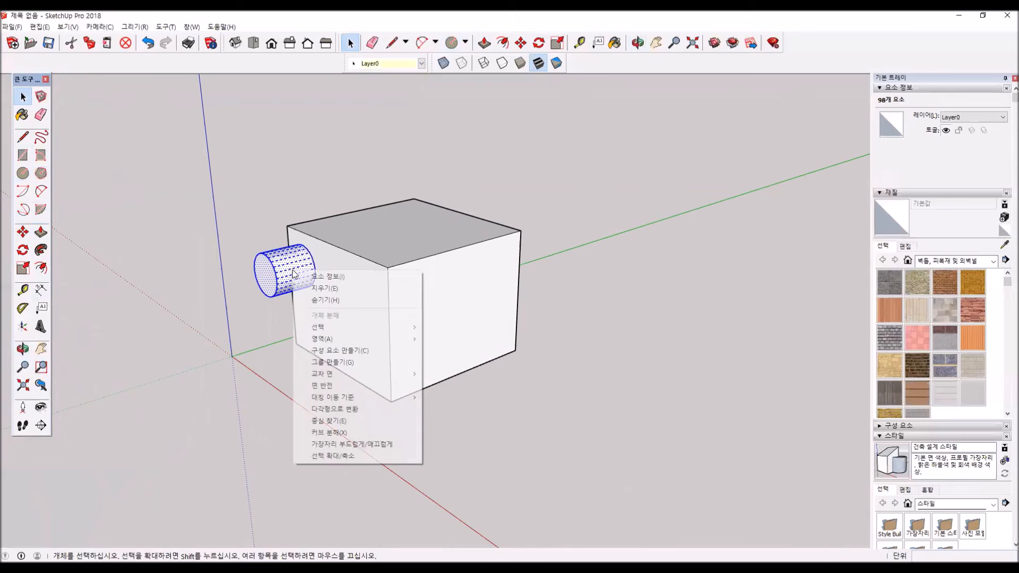
click(355, 363)
- Explode the box group into loose faces and edges
click(349, 282)
right_click(349, 284)
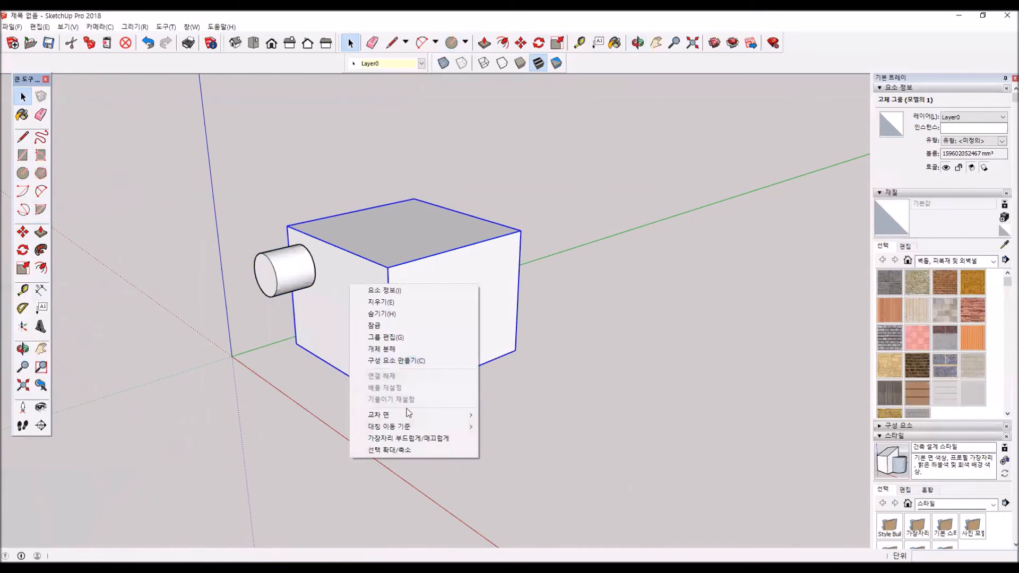
click(378, 349)
- Move the cylinder group about 1146 mm along the green axis so it penetrates the box's front face
click(290, 265)
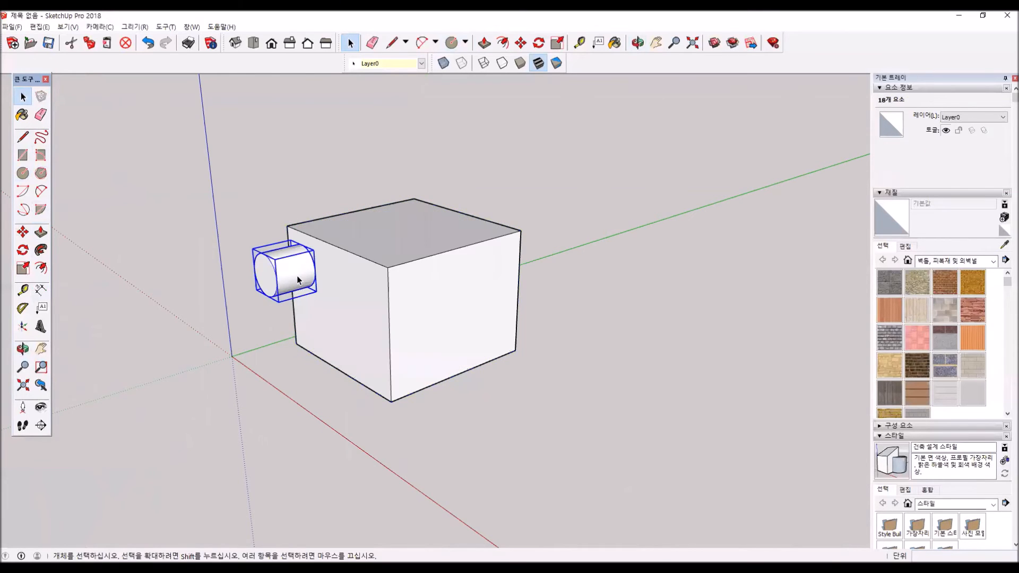
click(22, 232)
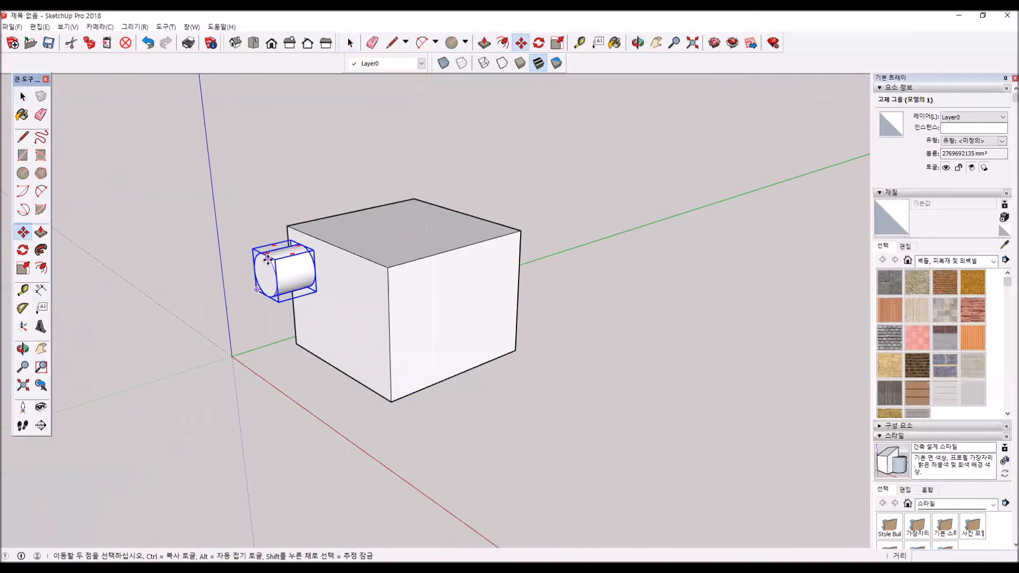
click(302, 245)
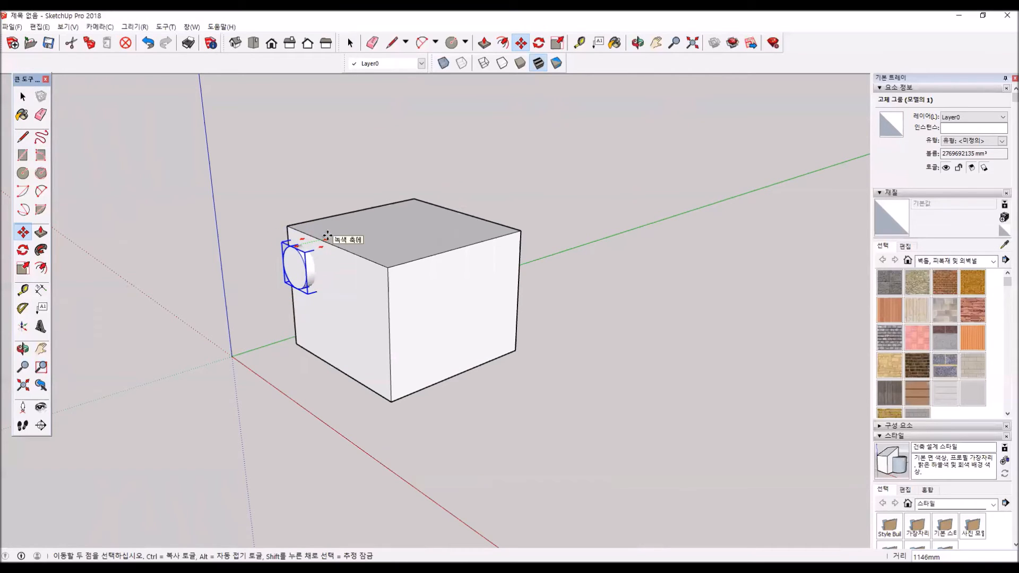
scroll(273, 250, up, 5)
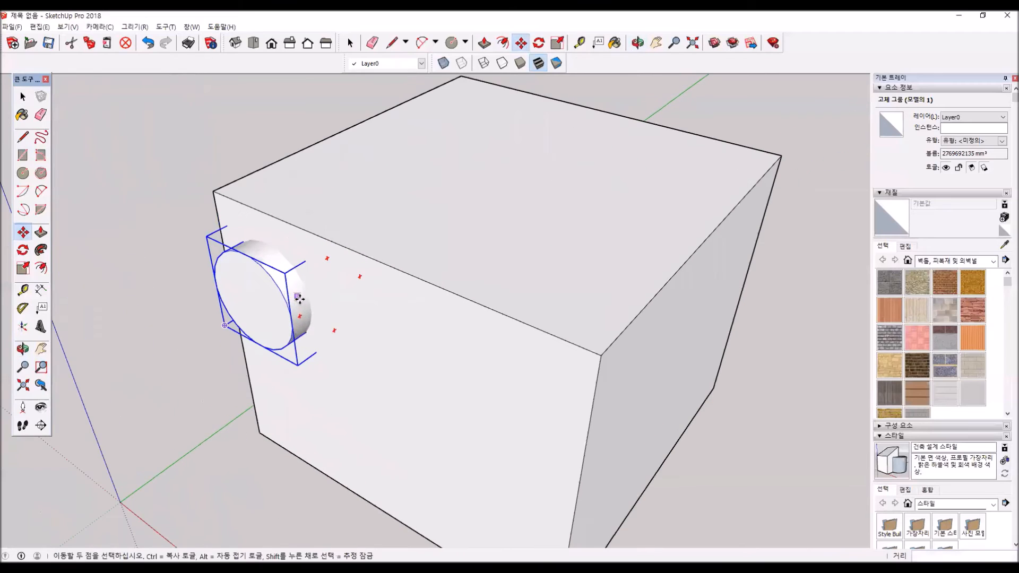
- Intersect the box's front face with the penetrating cylinder to imprint its circular outline on the face
click(23, 96)
click(412, 330)
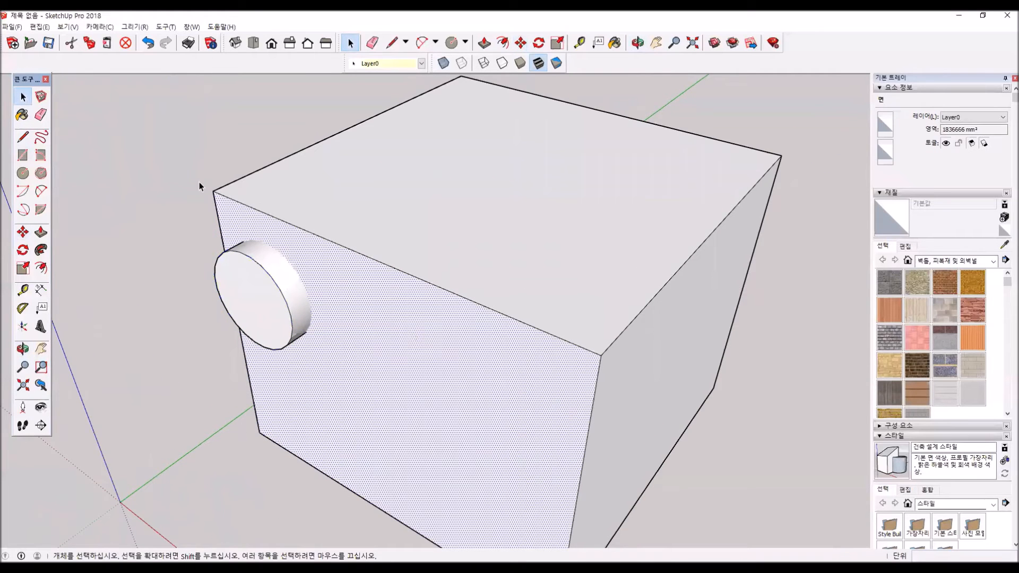
click(40, 27)
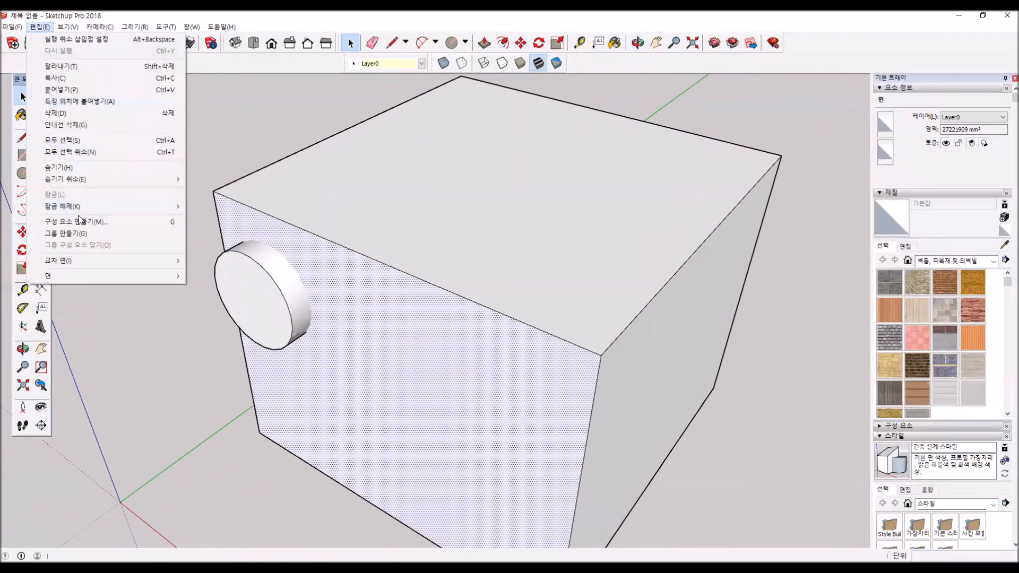
mouse_move(93, 262)
click(233, 260)
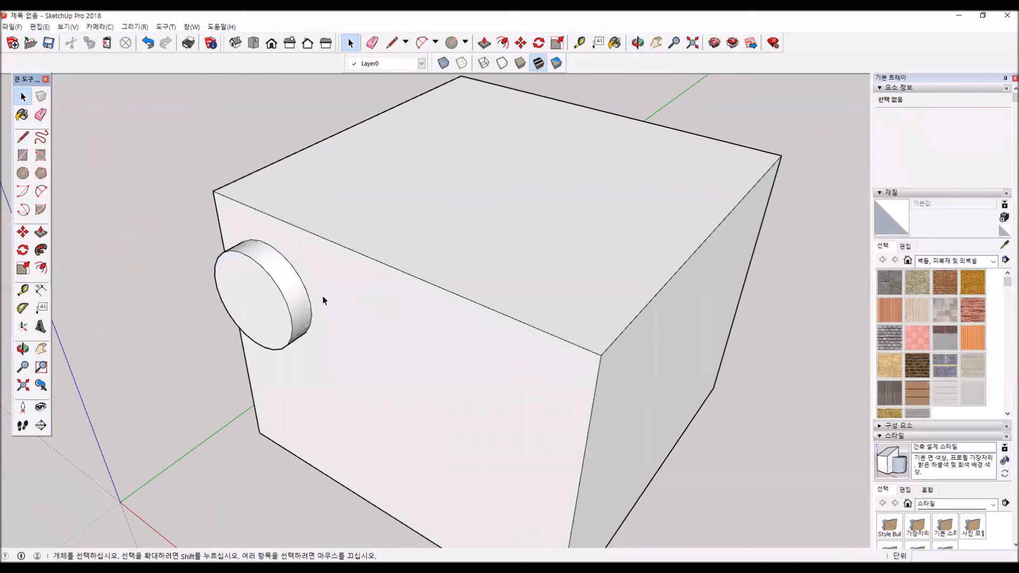
- Delete the cylinder group and the circular face on the box's front to open a round hole
click(305, 300)
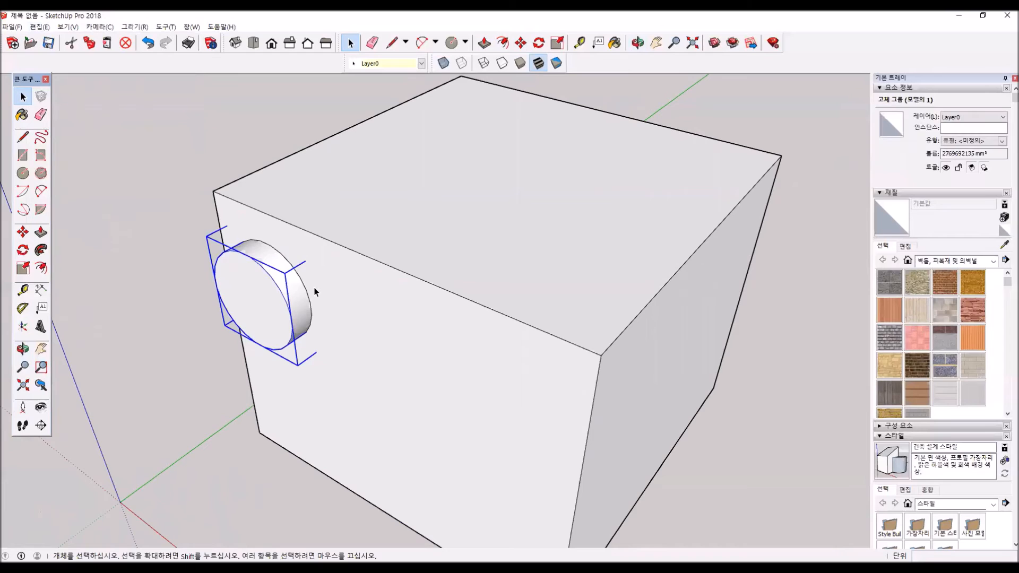
key(Delete)
click(290, 278)
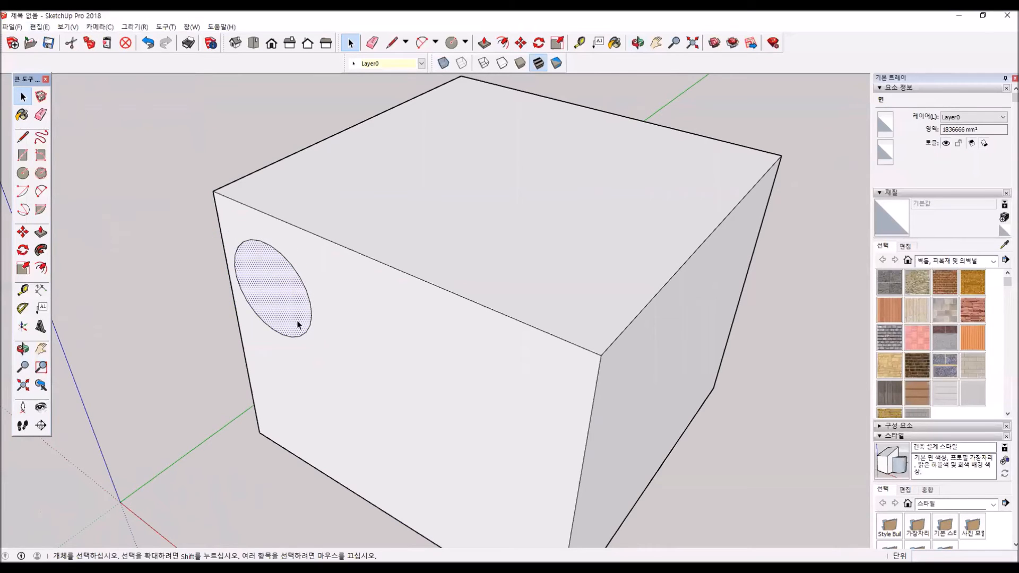
key(Delete)
- Select the whole box with the round hole and delete it from the model
key(o)
drag(296, 405, 250, 247)
key(space)
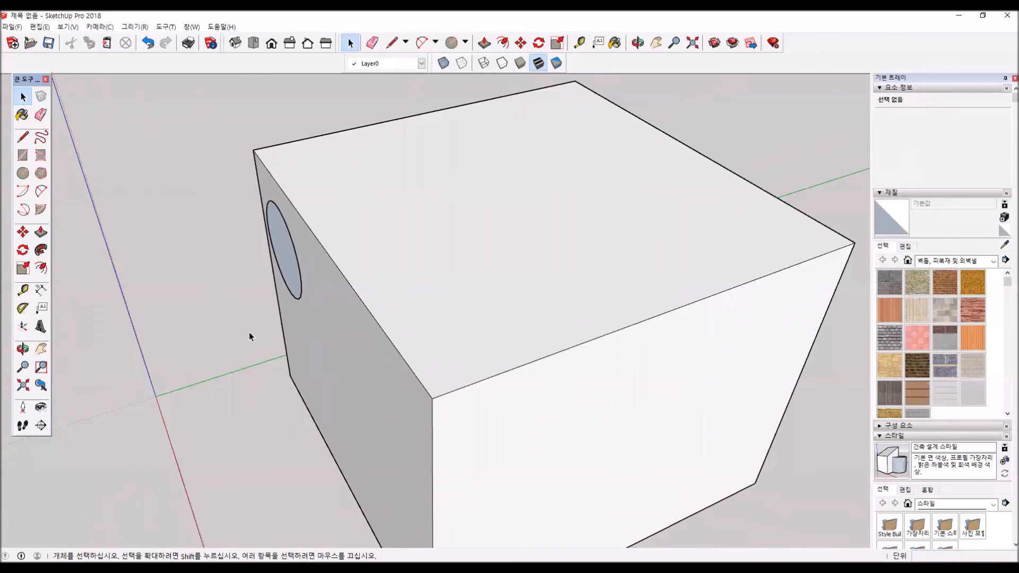
scroll(145, 301, up, 3)
scroll(301, 340, down, 1)
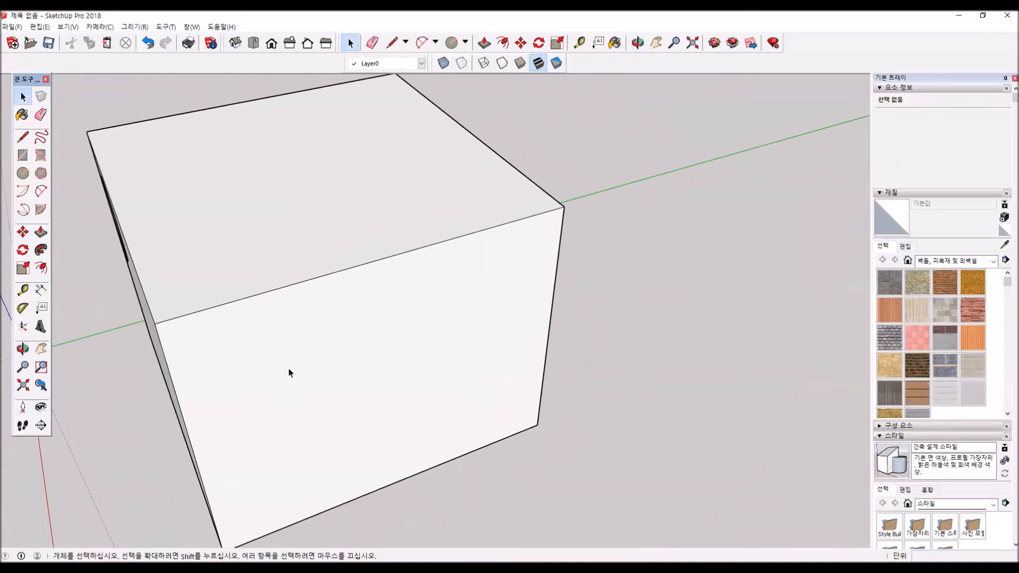
shift+middle_drag(288, 369, 186, 284)
shift+middle_drag(234, 333, 174, 333)
scroll(186, 299, down, 5)
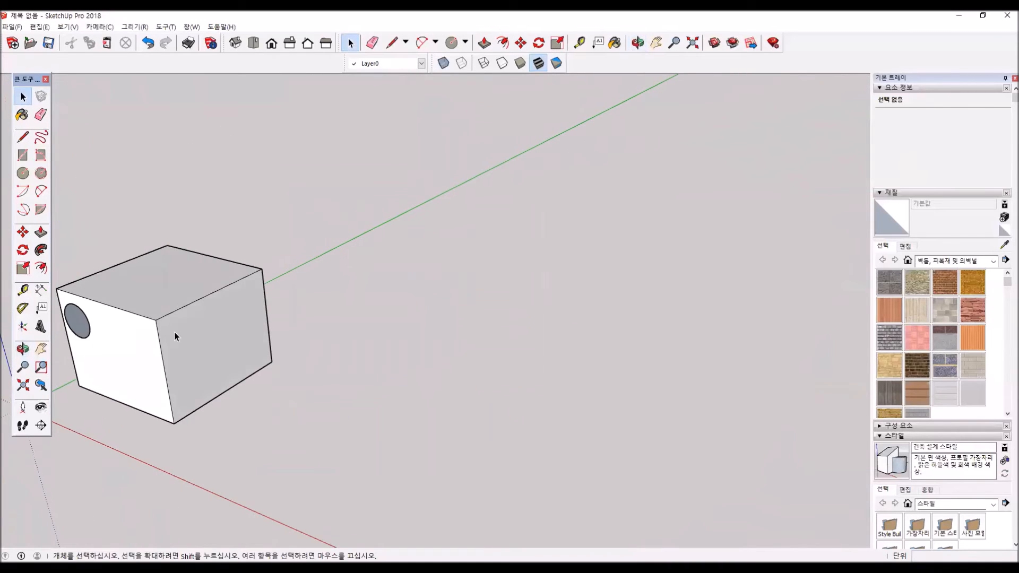
triple_click(203, 341)
key(Delete)
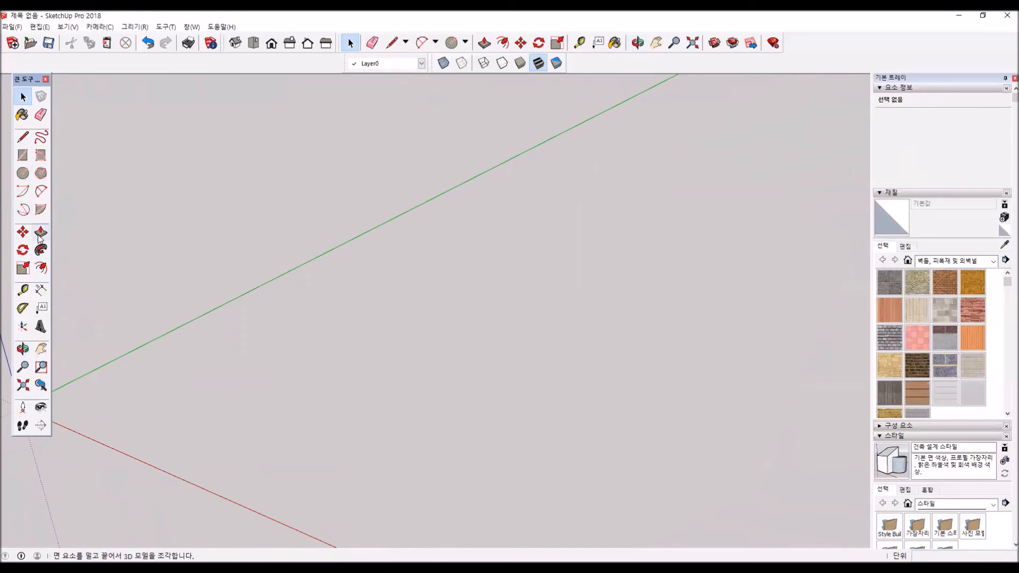
- Draw a rectangle about 5432 mm by 4155 mm on the ground and Push/Pull it upward about 4185 mm
click(23, 155)
click(183, 374)
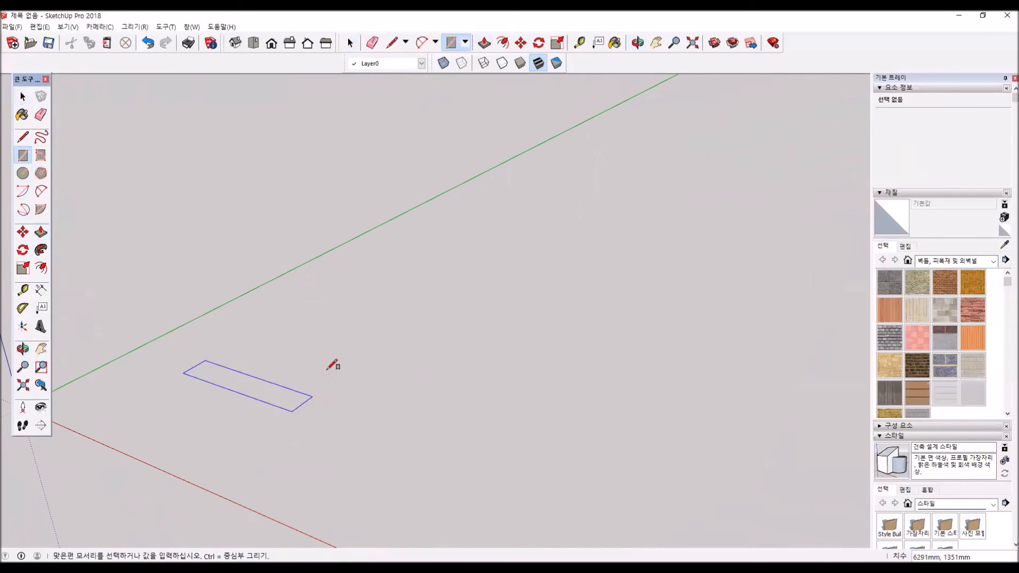
click(335, 364)
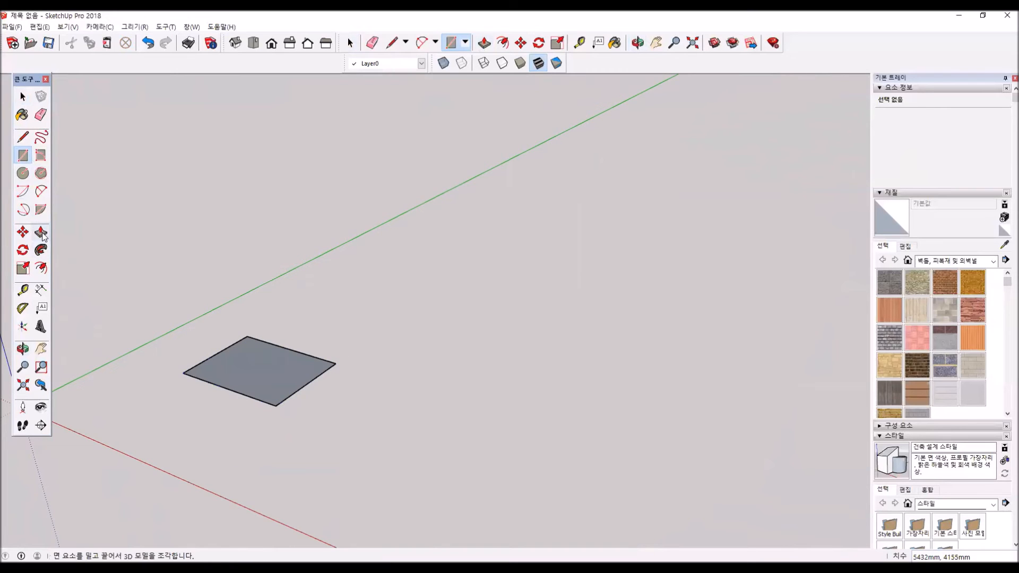
drag(285, 352, 272, 291)
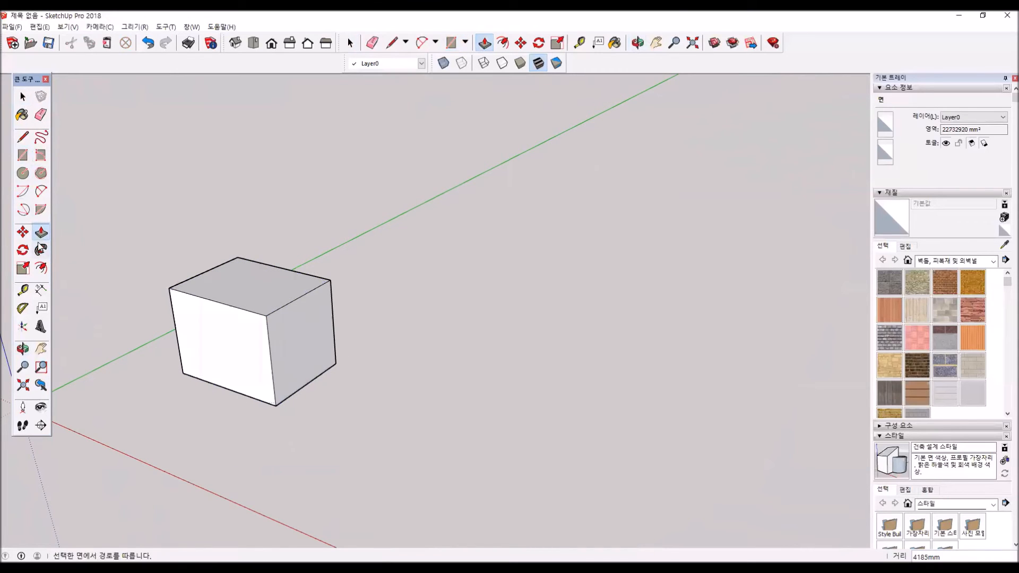
- Move the box's top front edge about 2787 mm back along the green axis to slope the front face
click(23, 232)
click(215, 301)
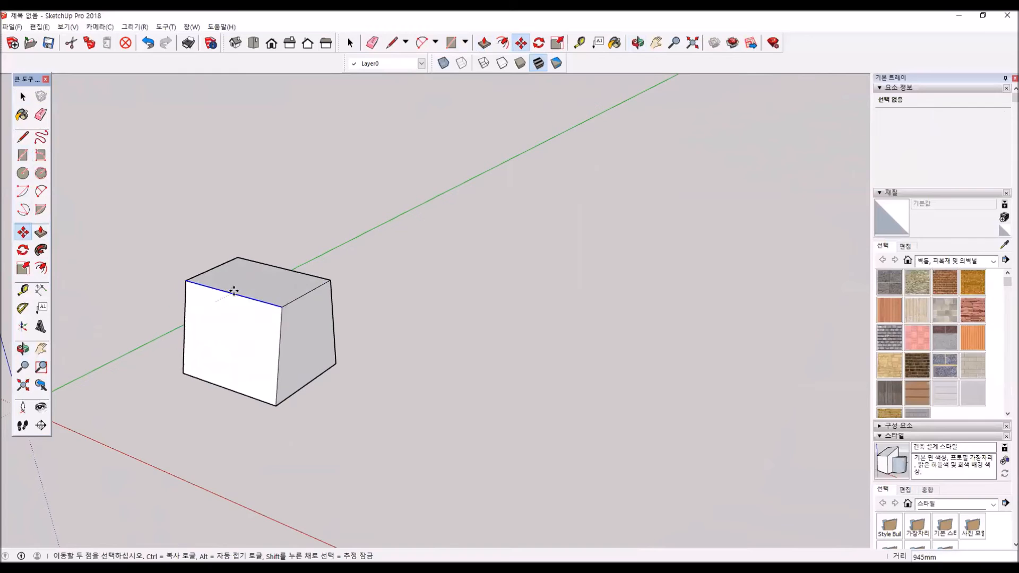
click(263, 279)
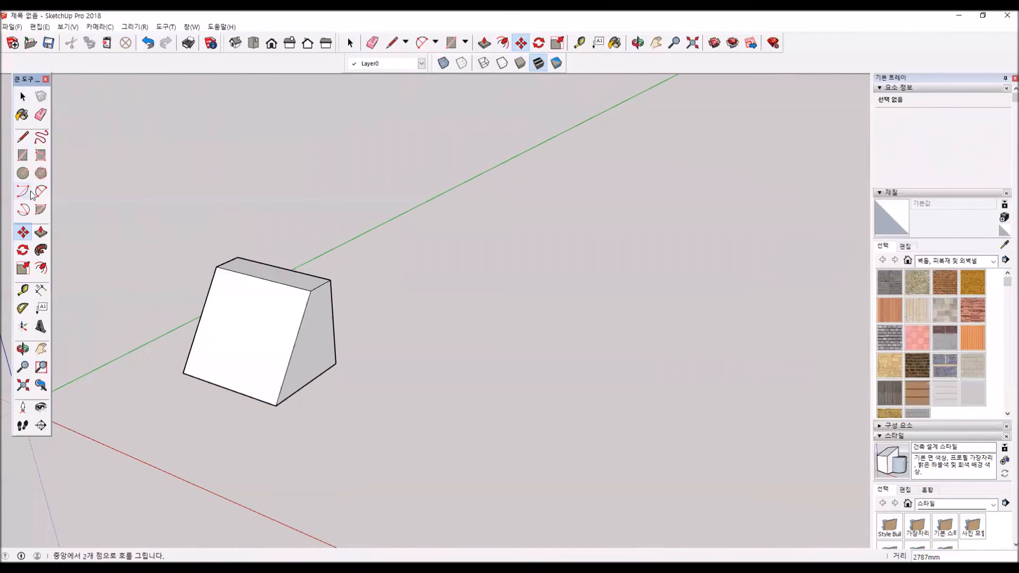
- Draw a small circle on the ground beside the sloped box
click(23, 172)
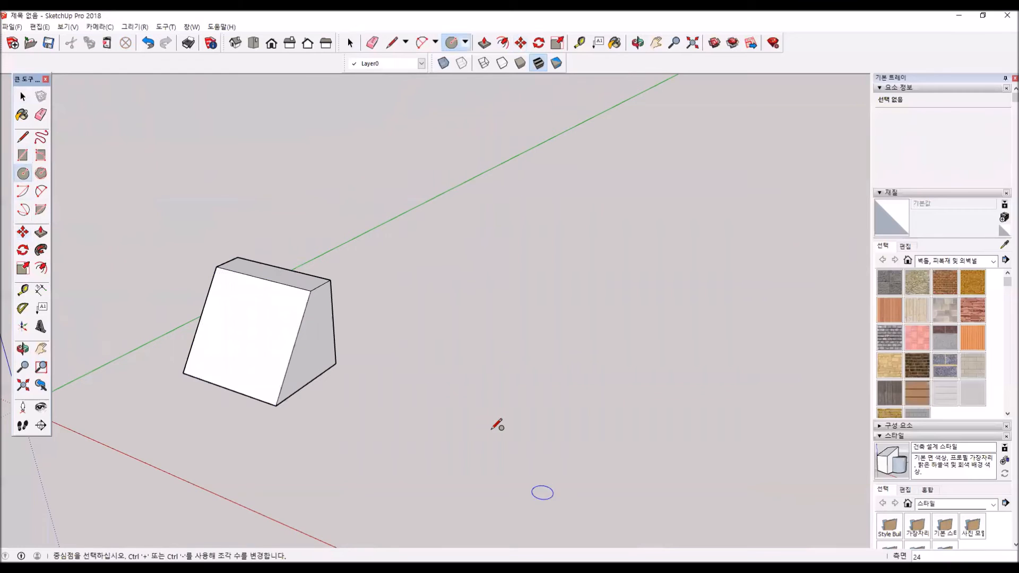
click(422, 427)
click(438, 419)
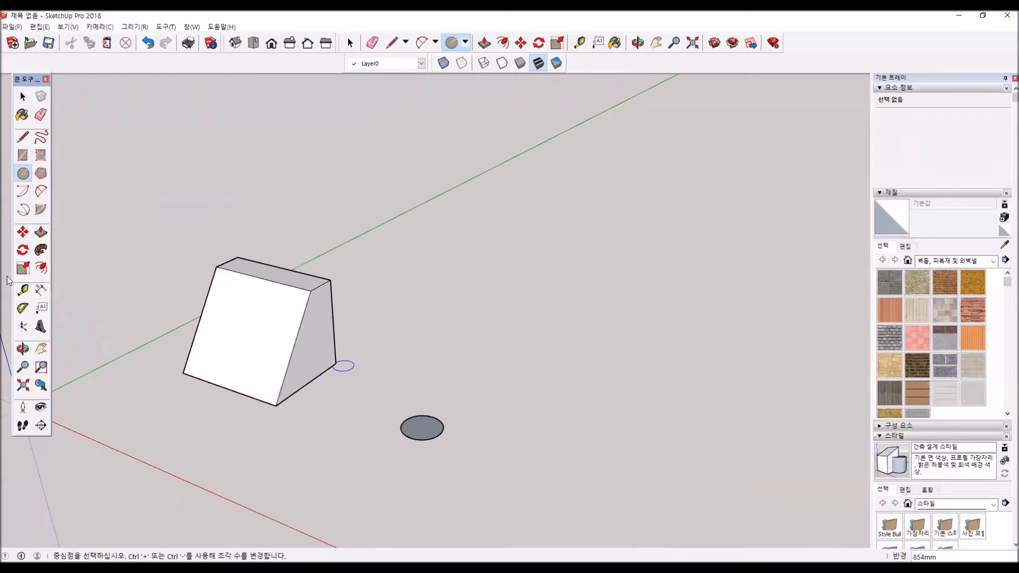
- Rotate the circle's edge 90 degrees about the red axis so the circle stands upright
click(23, 250)
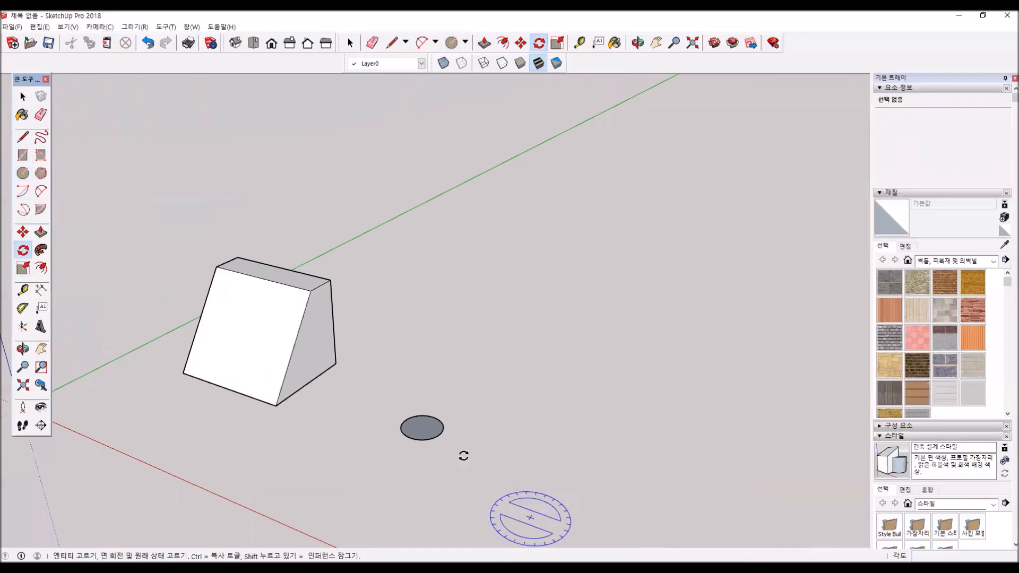
key(Right)
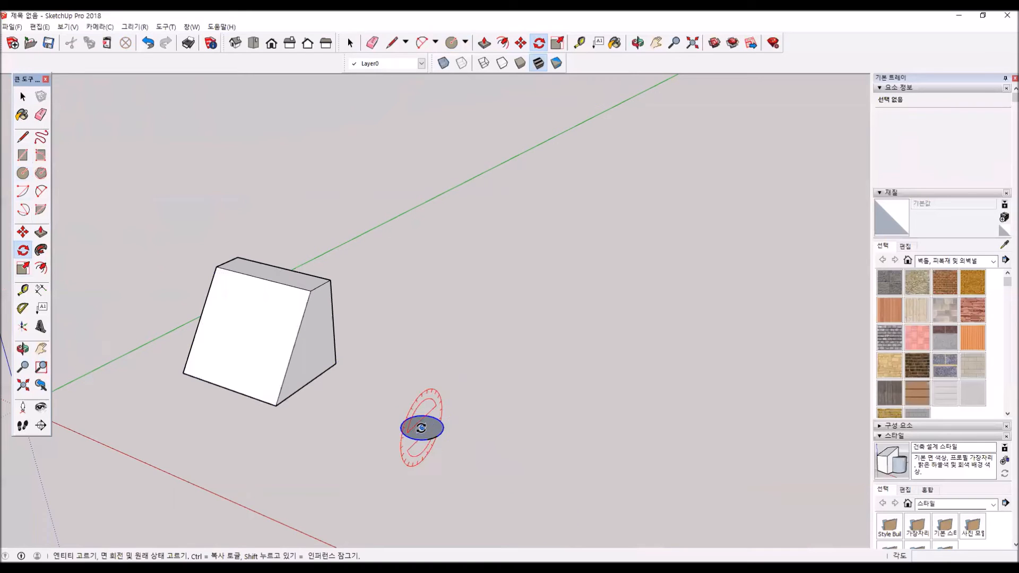
click(422, 428)
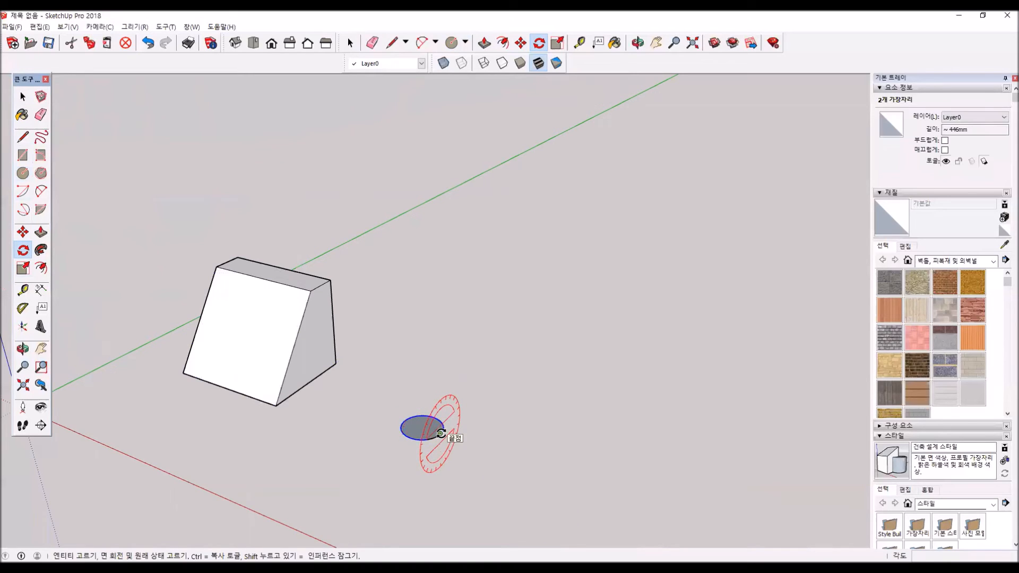
click(407, 419)
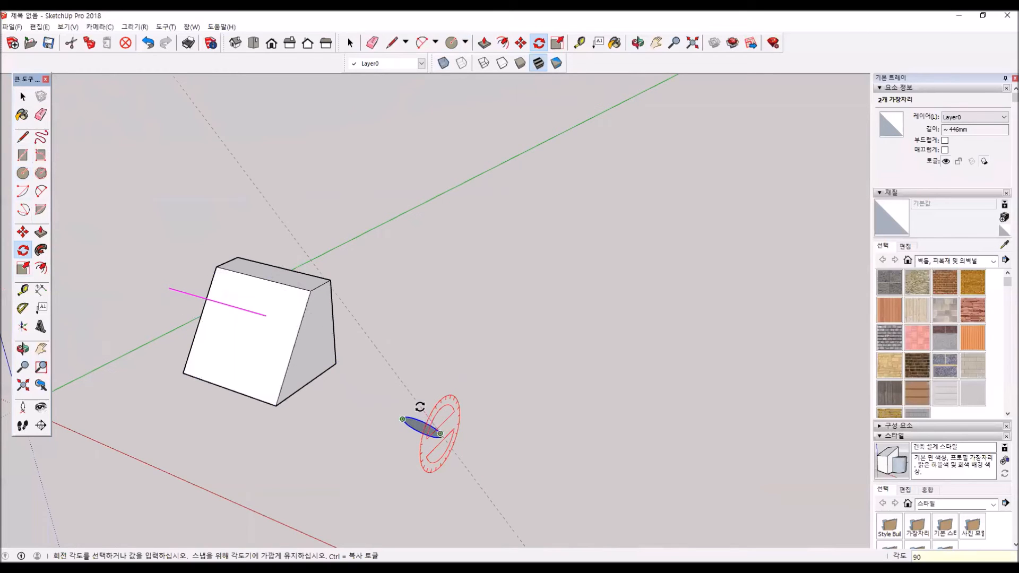
click(420, 406)
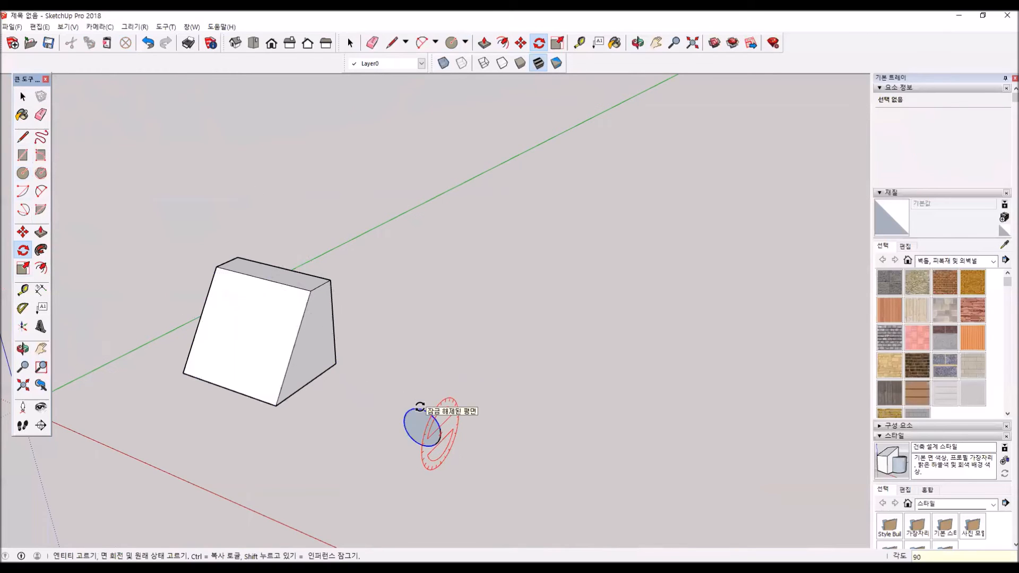
- Try to Push/Pull the upright circle's surface and undo the circle's rotation
click(40, 234)
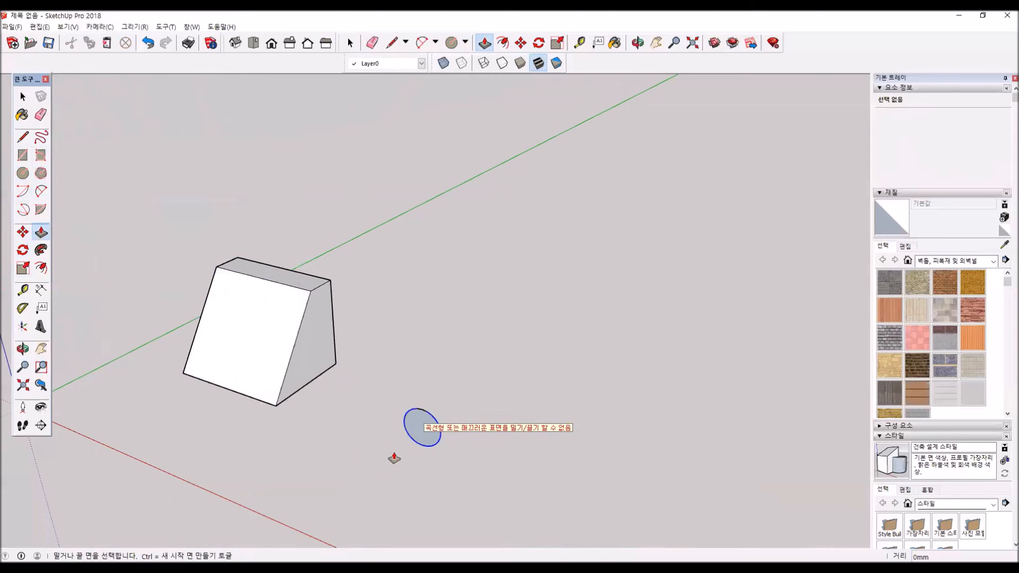
middle_drag(432, 428, 120, 457)
scroll(408, 414, up, 5)
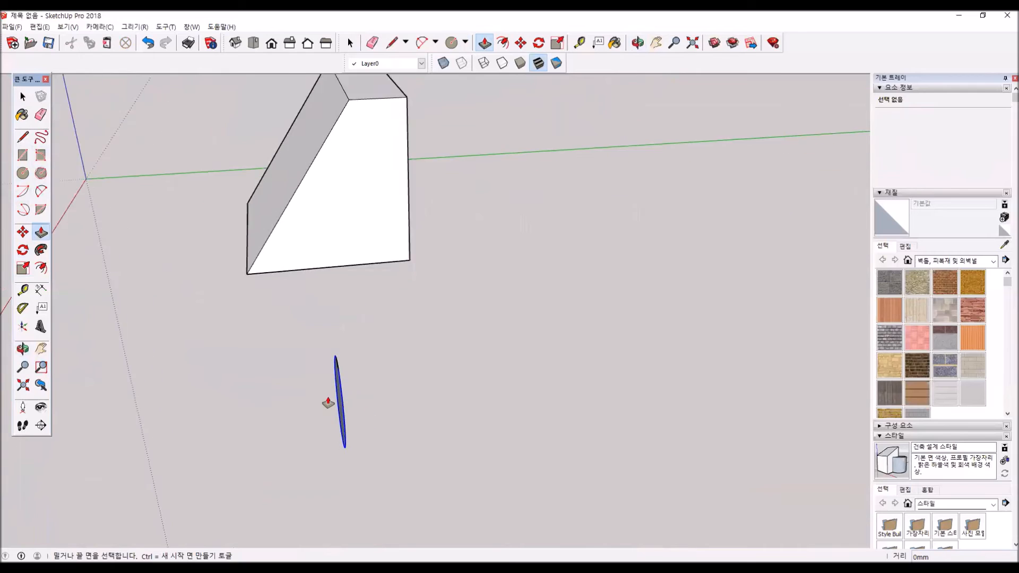
middle_drag(390, 431, 547, 397)
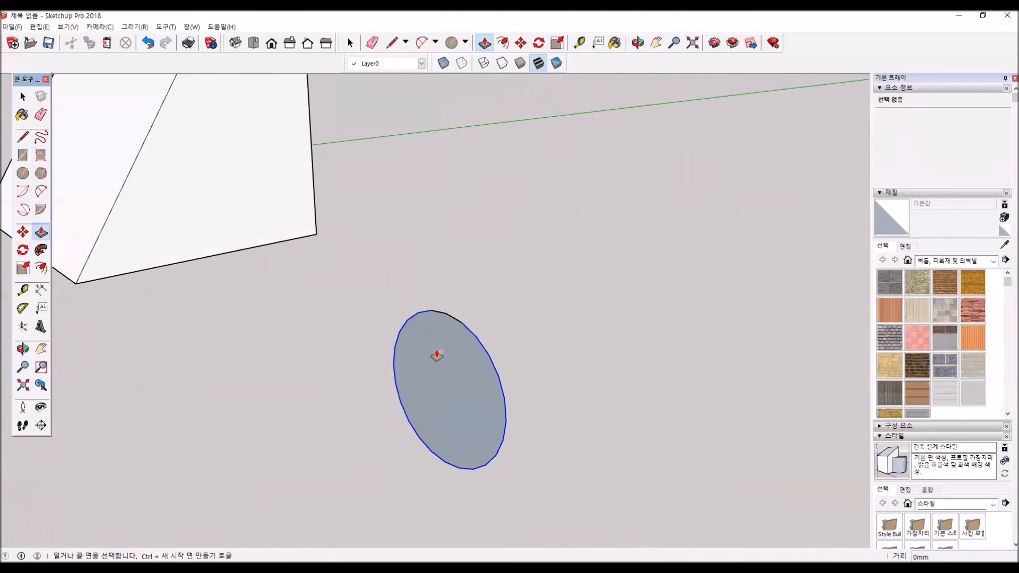
key(ctrl+z)
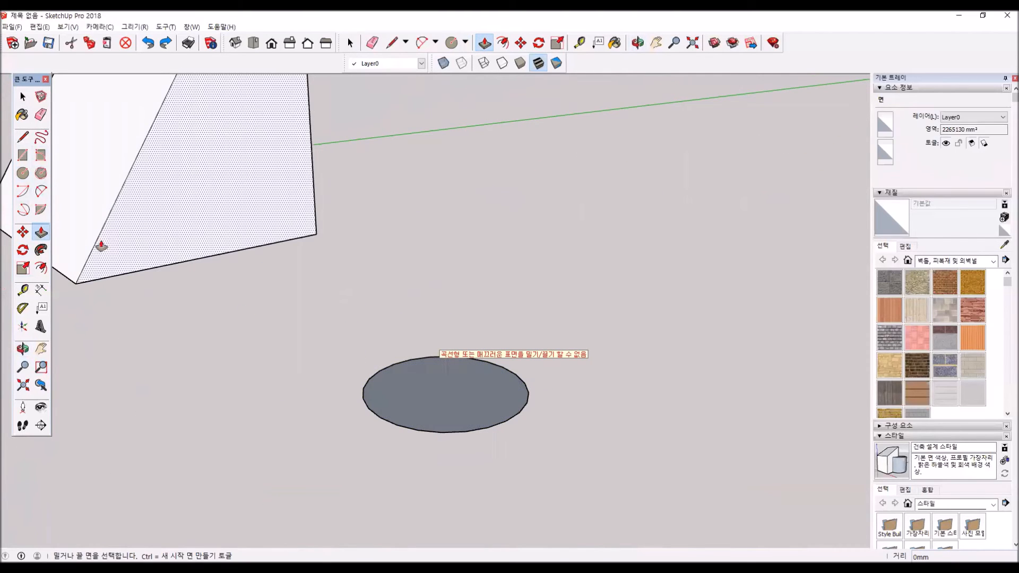
- Select the ground circle's face with its edge and rotate both 90 degrees about the red axis so the circle stands upright
key(space)
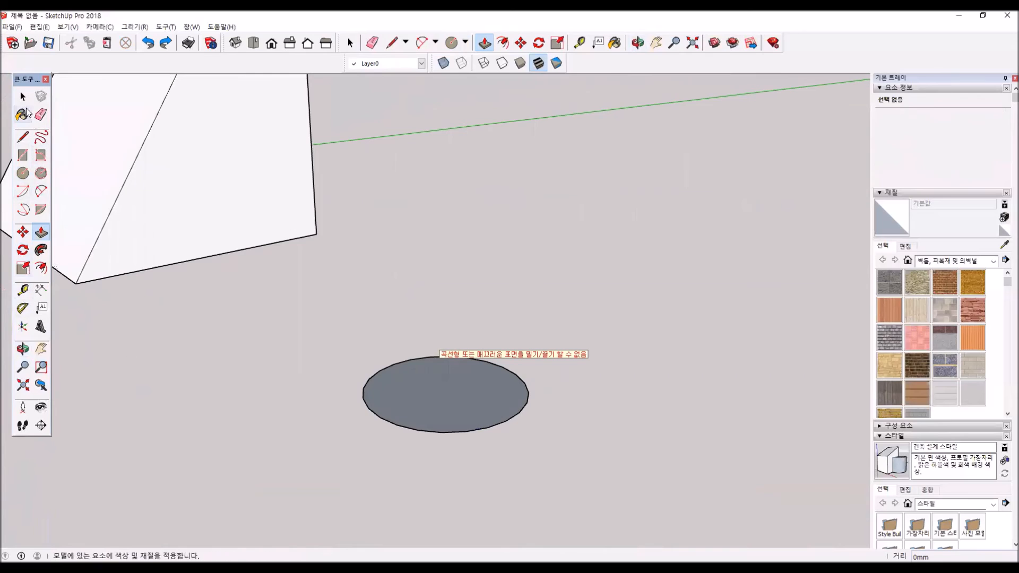
click(424, 390)
key(q)
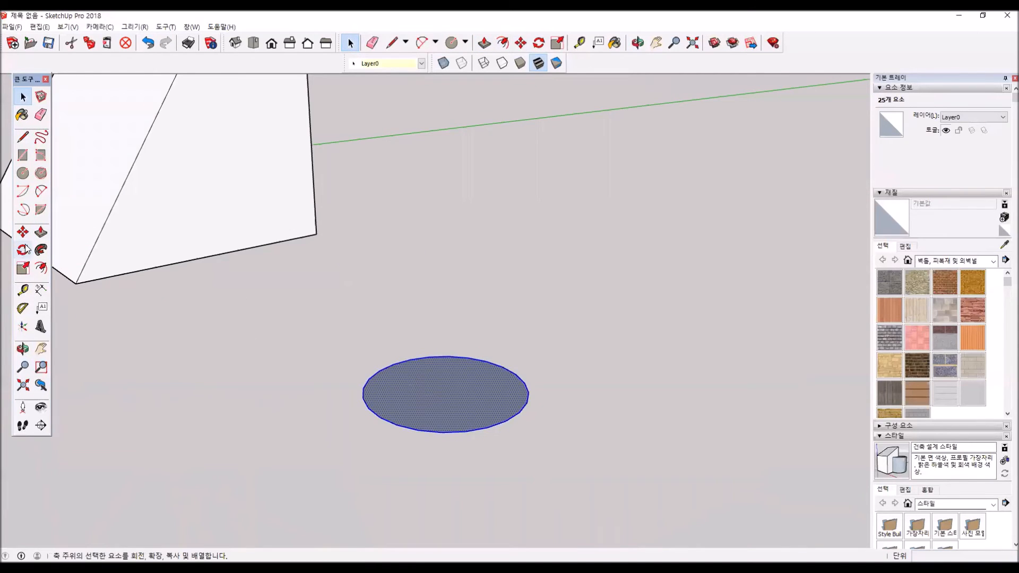
key(Right)
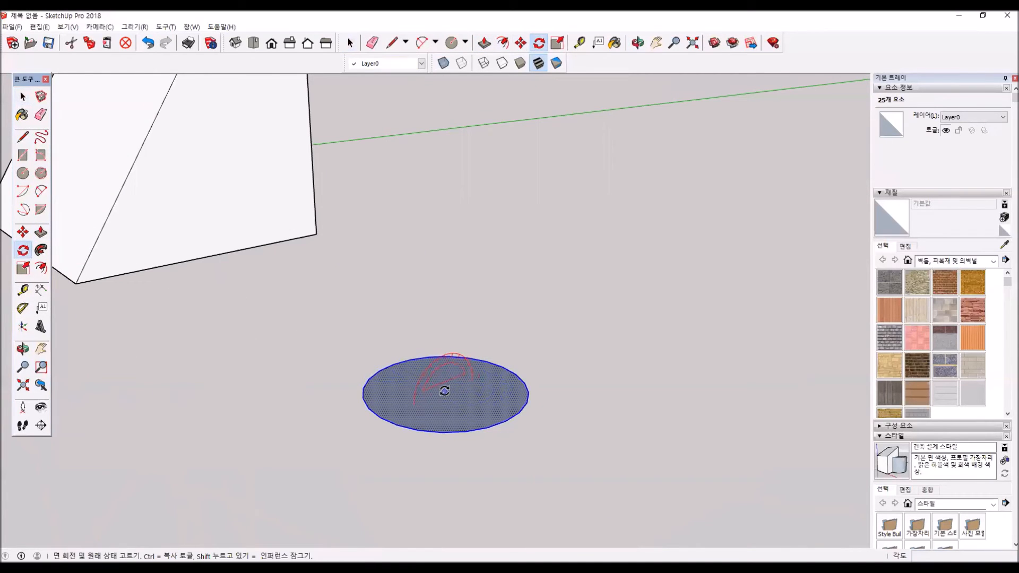
click(493, 369)
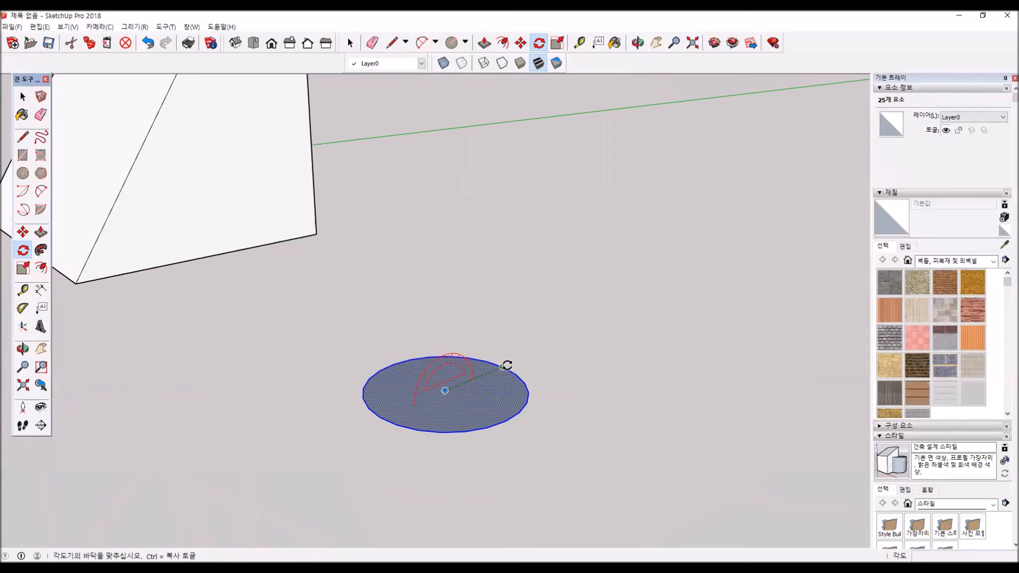
click(503, 366)
click(489, 317)
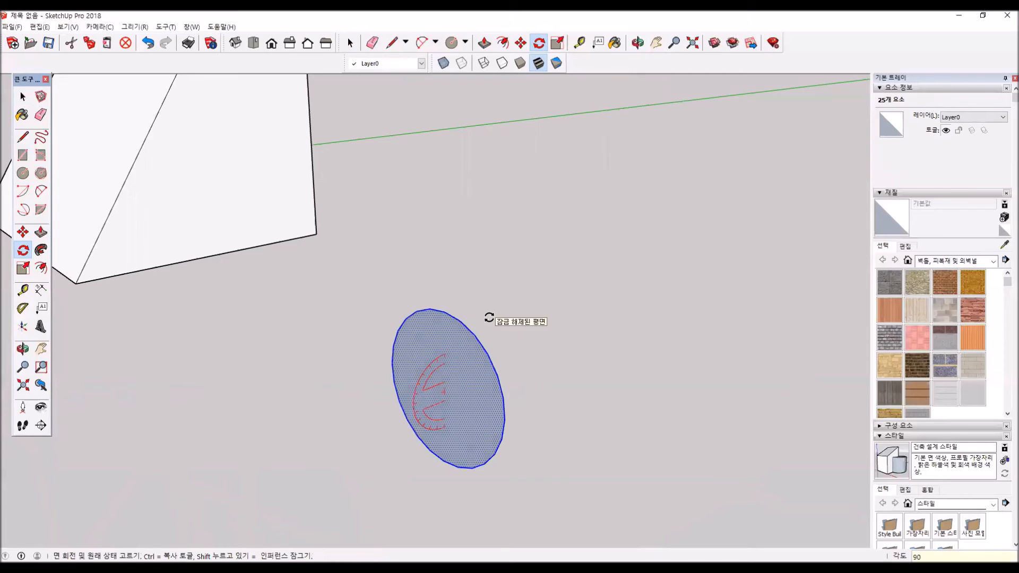
- Push/Pull the upright circle into a cylinder about 5491 mm long
click(40, 237)
scroll(455, 416, down, 3)
click(456, 413)
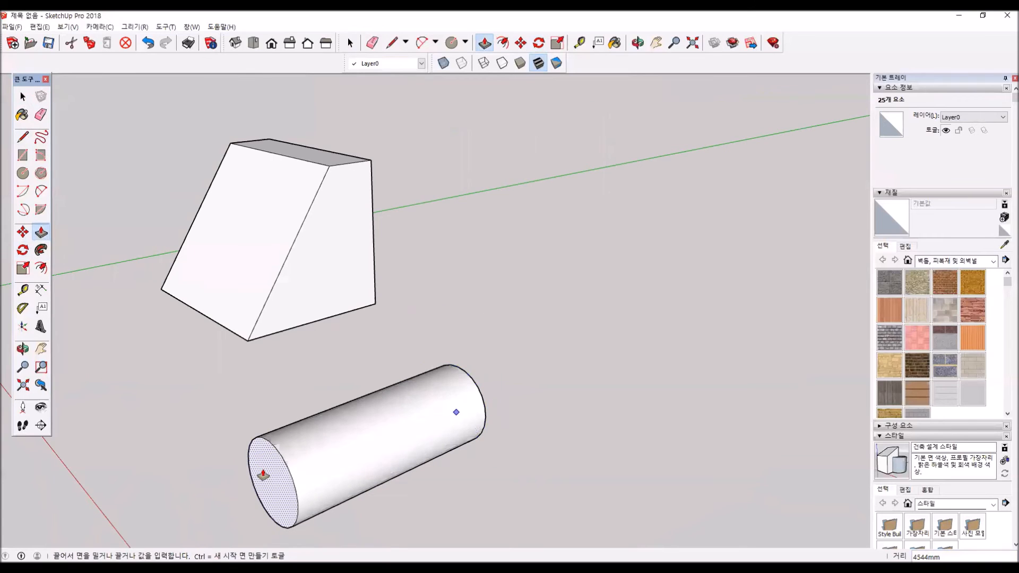
click(210, 483)
scroll(376, 378, down, 1)
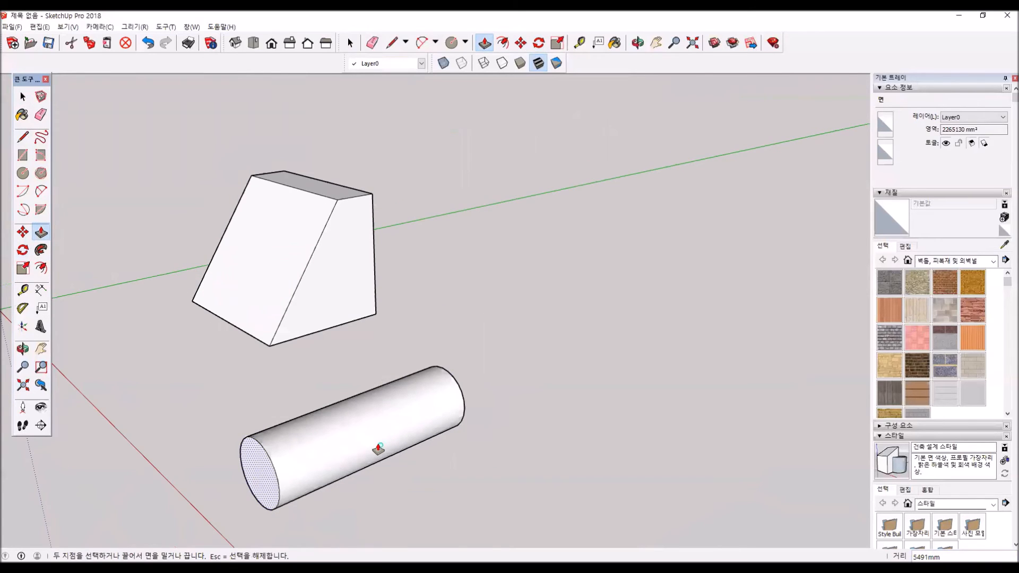
- Select the entire cylinder and make it a group
key(space)
click(363, 280)
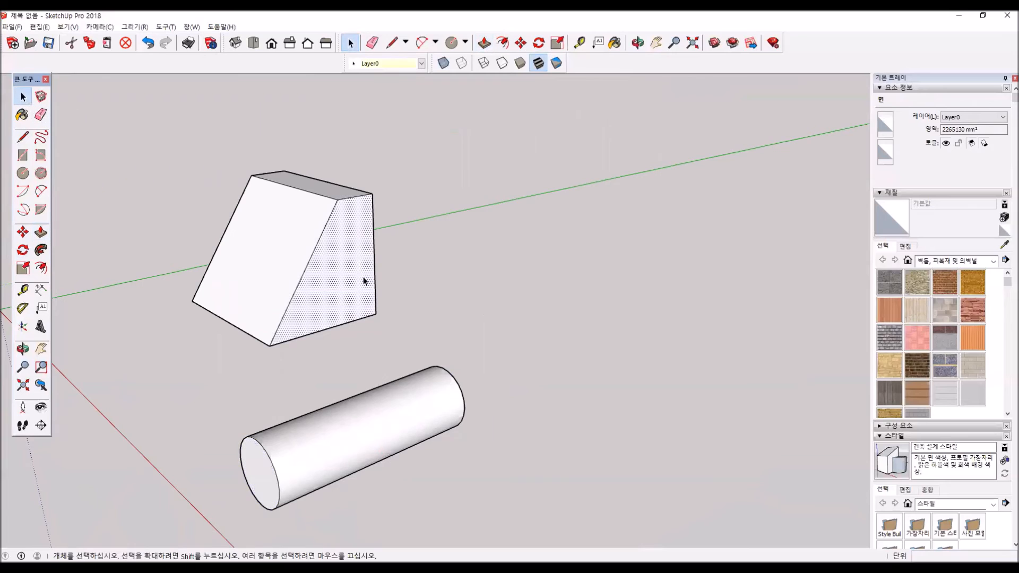
triple_click(376, 430)
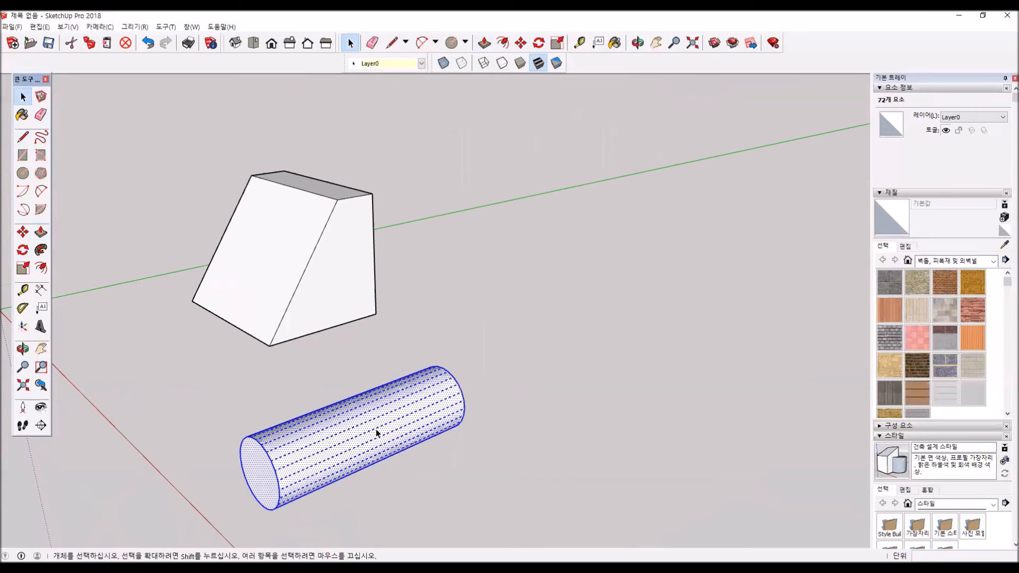
right_click(376, 429)
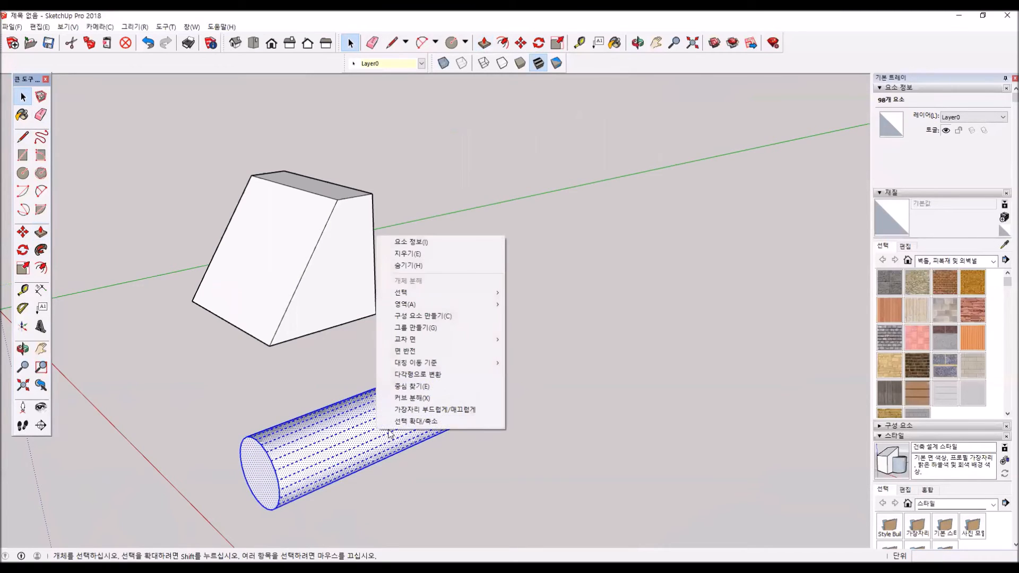
click(447, 330)
- Copy the cylinder group from its end face so that the copy passes through the sloped box
key(m)
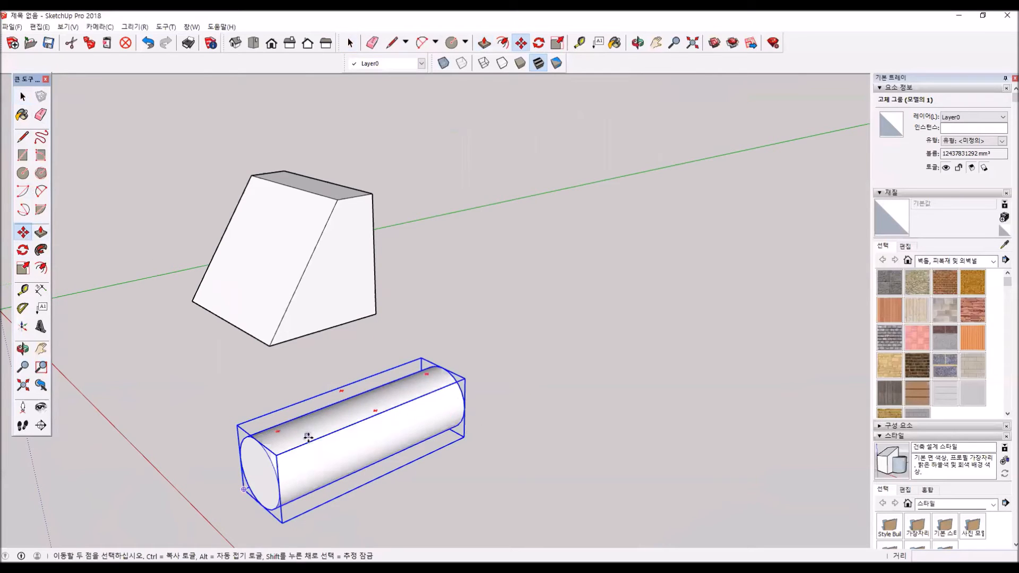
click(257, 472)
key(ctrl)
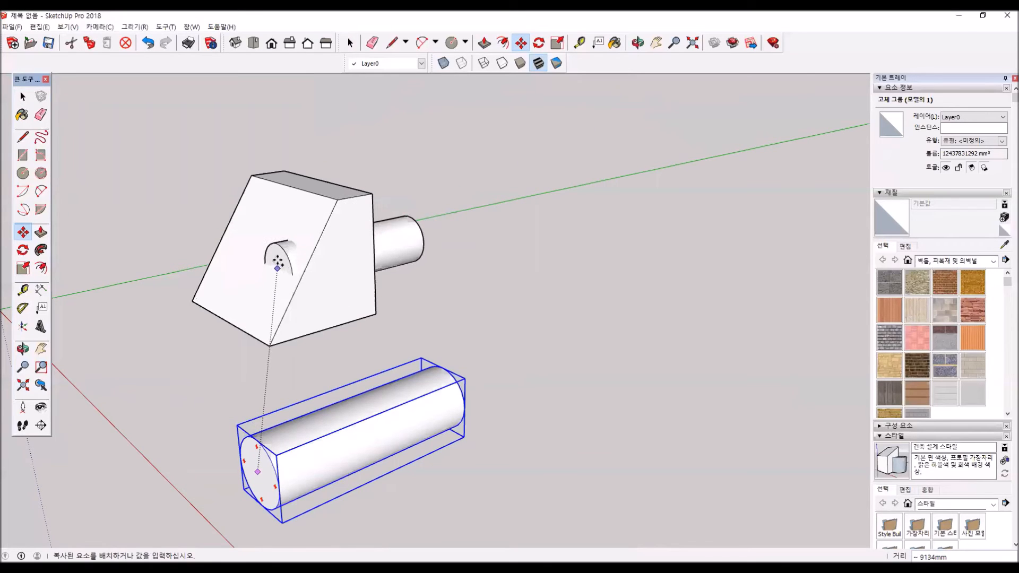
click(272, 245)
- Reposition the cylinder copy along the green axis so it protrudes from both the sloped front and the back of the box
middle_drag(336, 273, 477, 200)
click(478, 200)
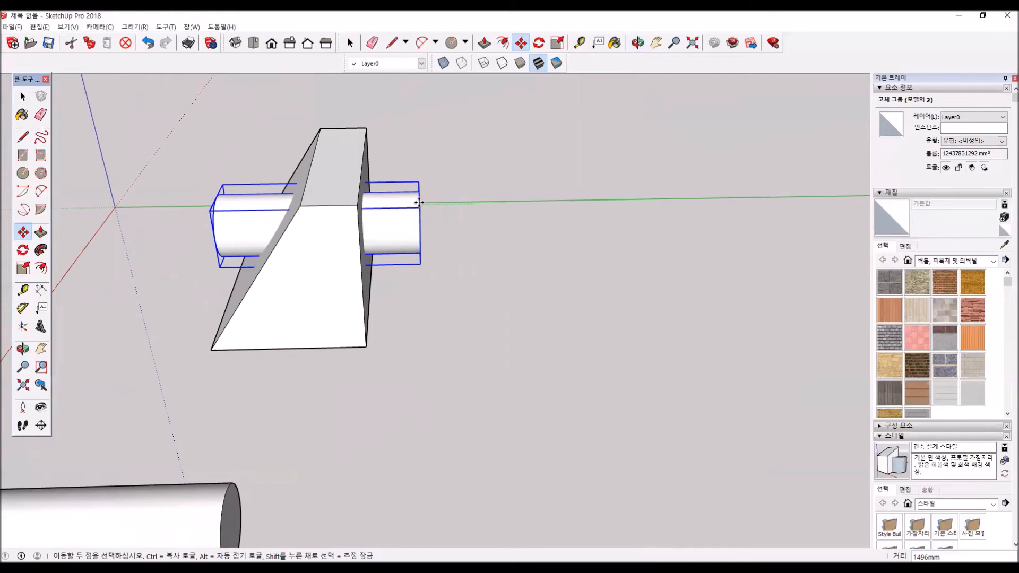
click(392, 226)
middle_drag(318, 358, 629, 314)
click(24, 97)
click(143, 152)
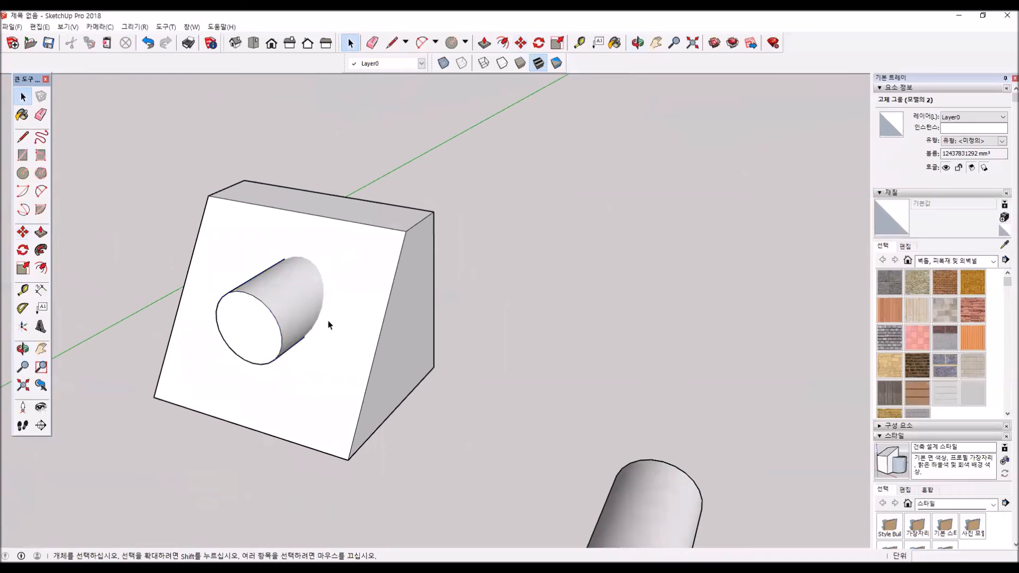
- Delete the cylinder copy to check the box's sloped face for a cut, and undo the deletion
click(270, 325)
key(Delete)
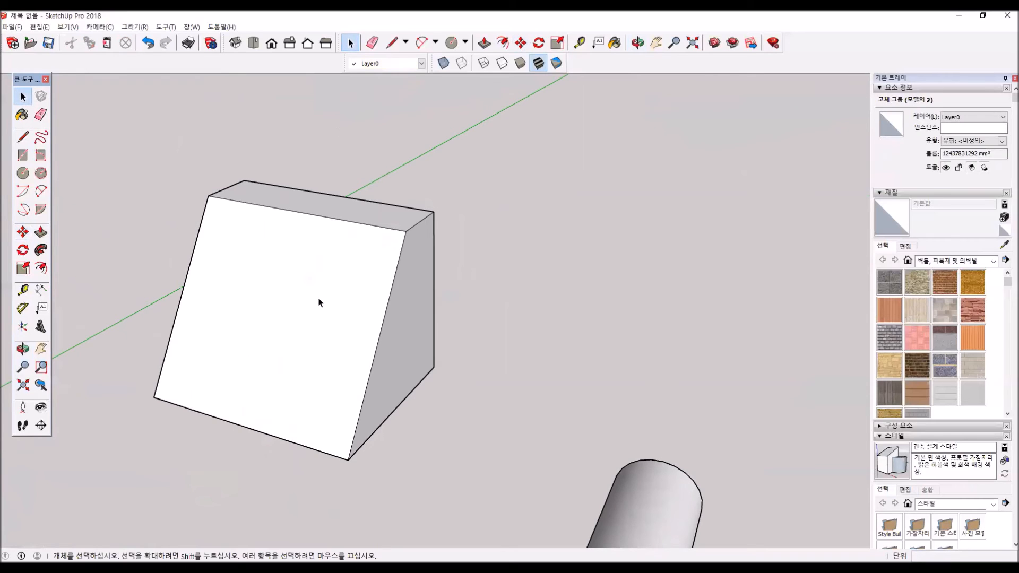
middle_drag(430, 315, 213, 377)
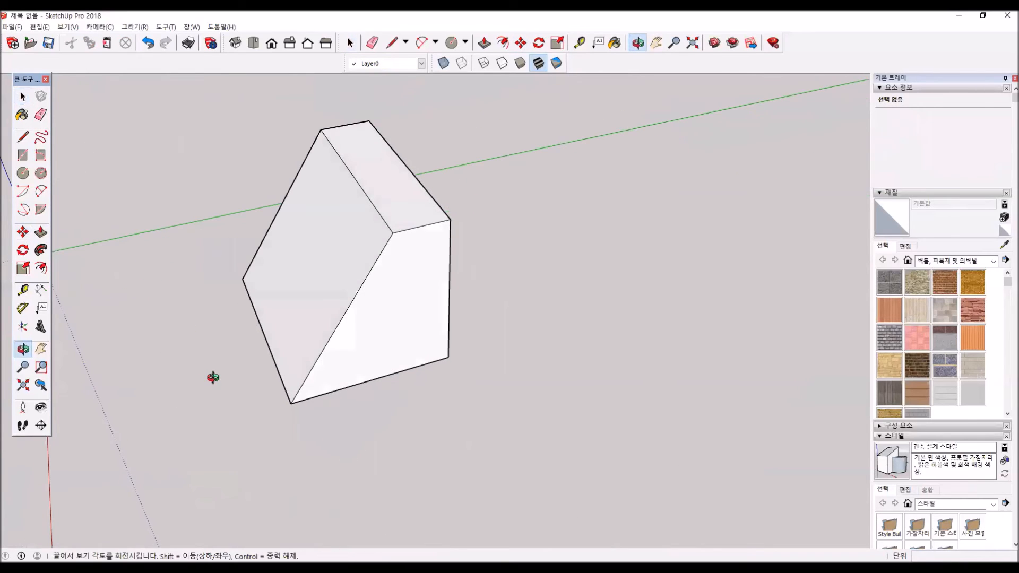
key(ctrl+z)
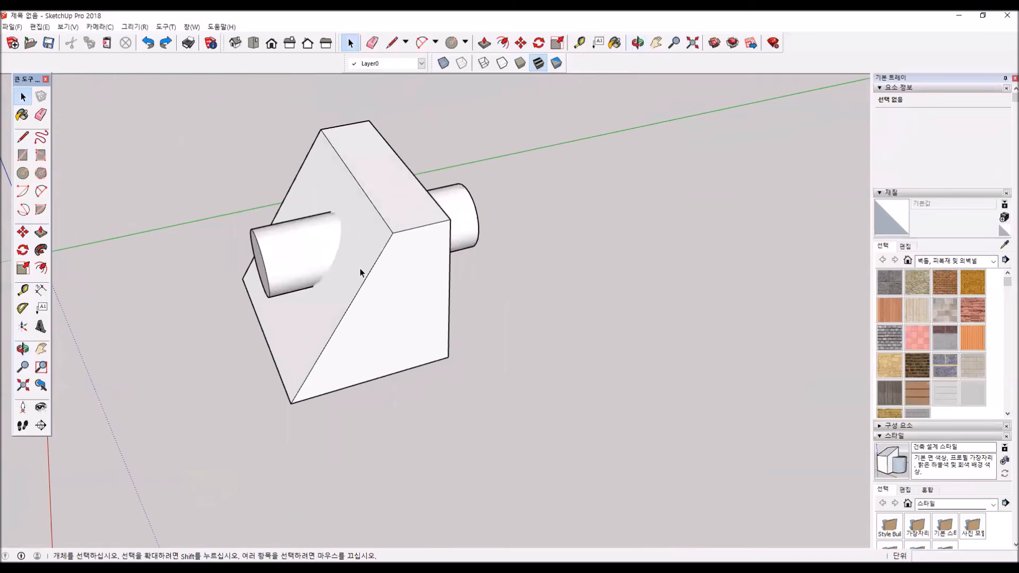
- Intersect the box's sloped front face with the model to imprint the cylinder's outline
click(351, 269)
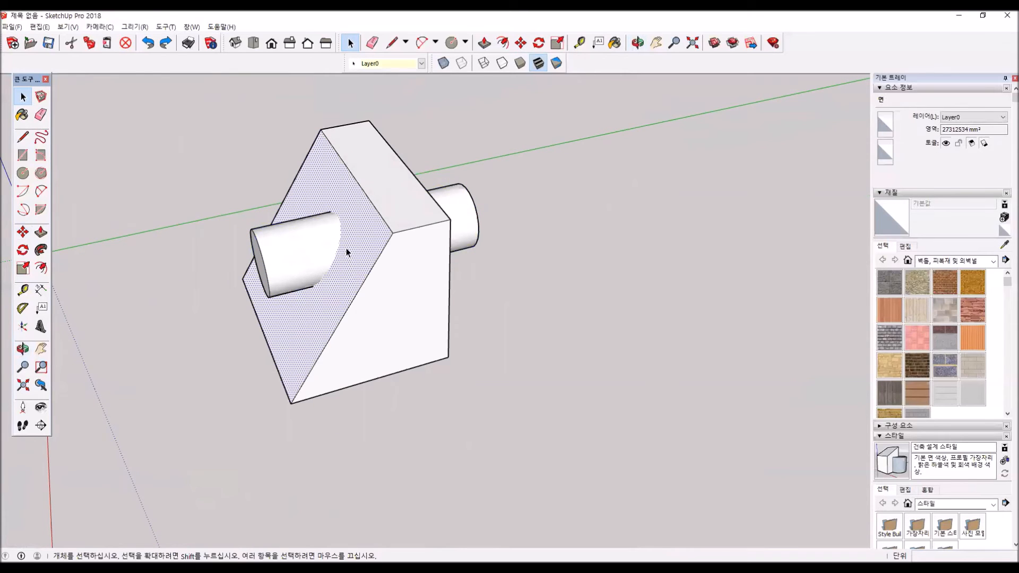
click(40, 27)
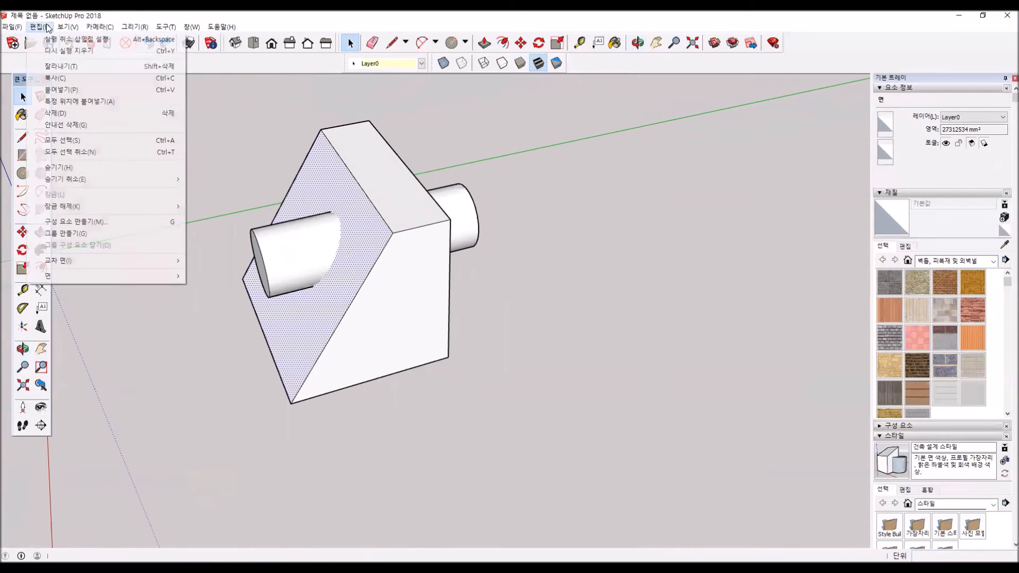
mouse_move(98, 263)
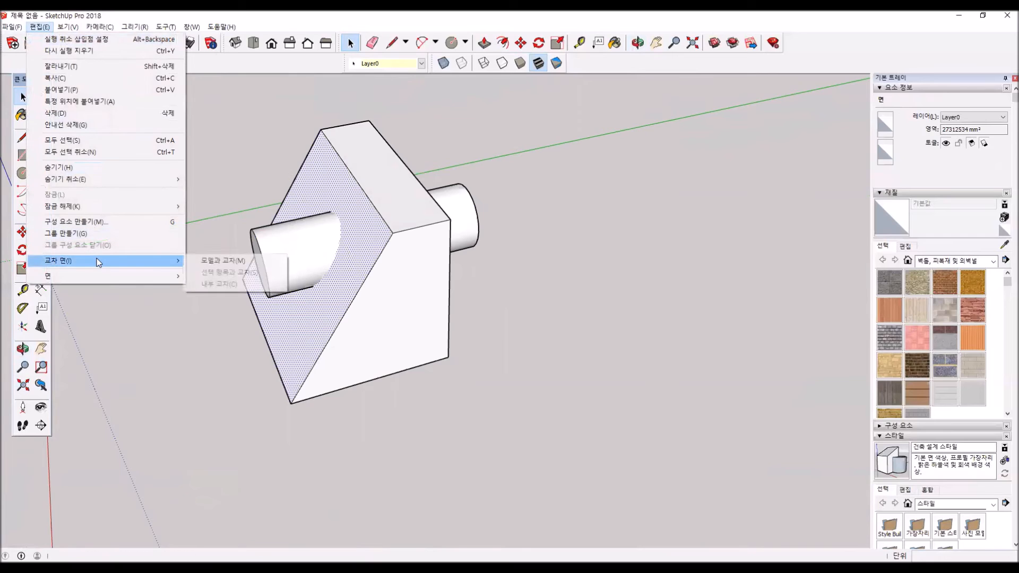
click(225, 261)
- Intersect the box's vertical back face with the model where the cylinder exits
middle_drag(338, 258, 429, 242)
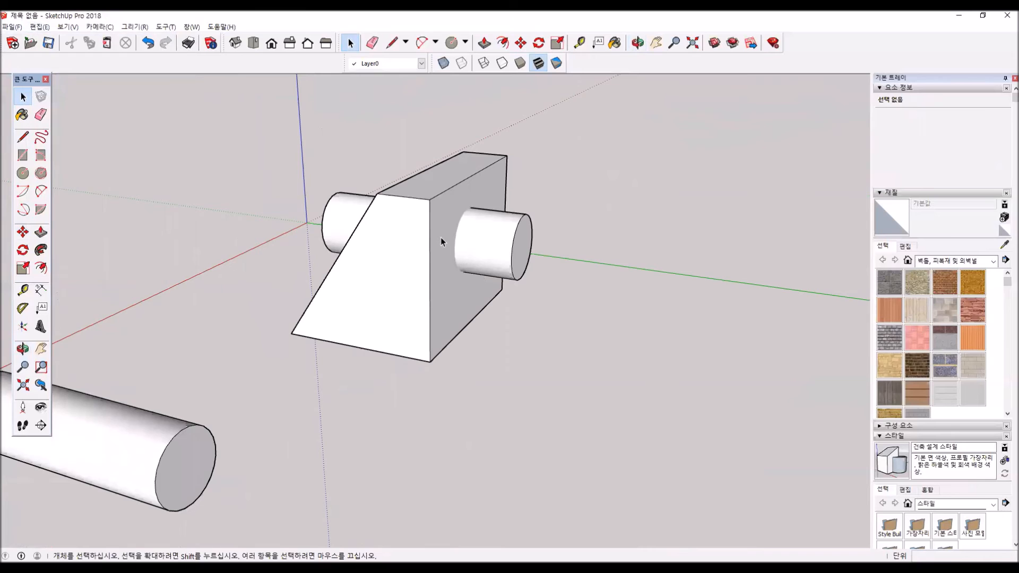
click(441, 240)
click(43, 26)
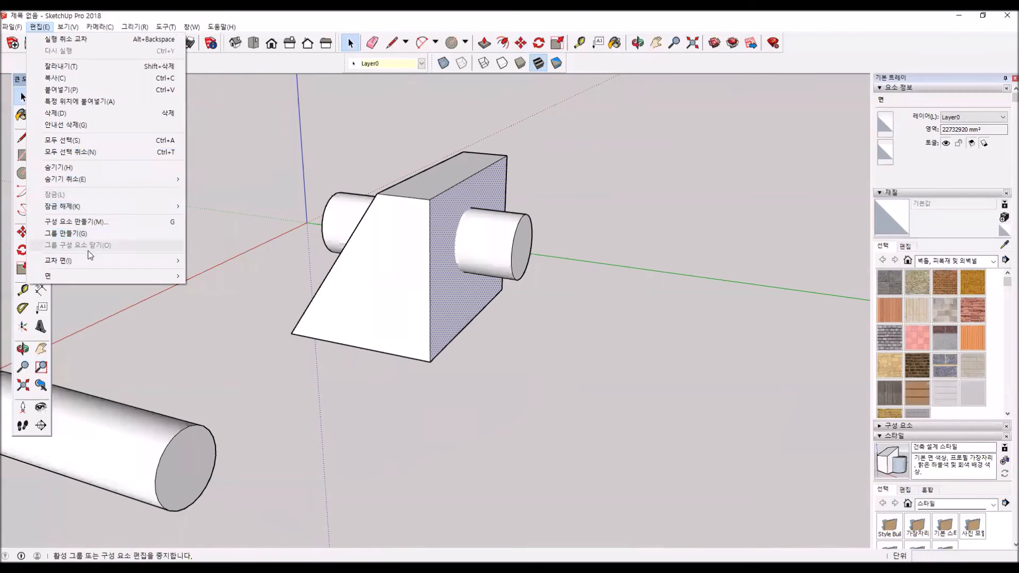
mouse_move(90, 260)
click(213, 261)
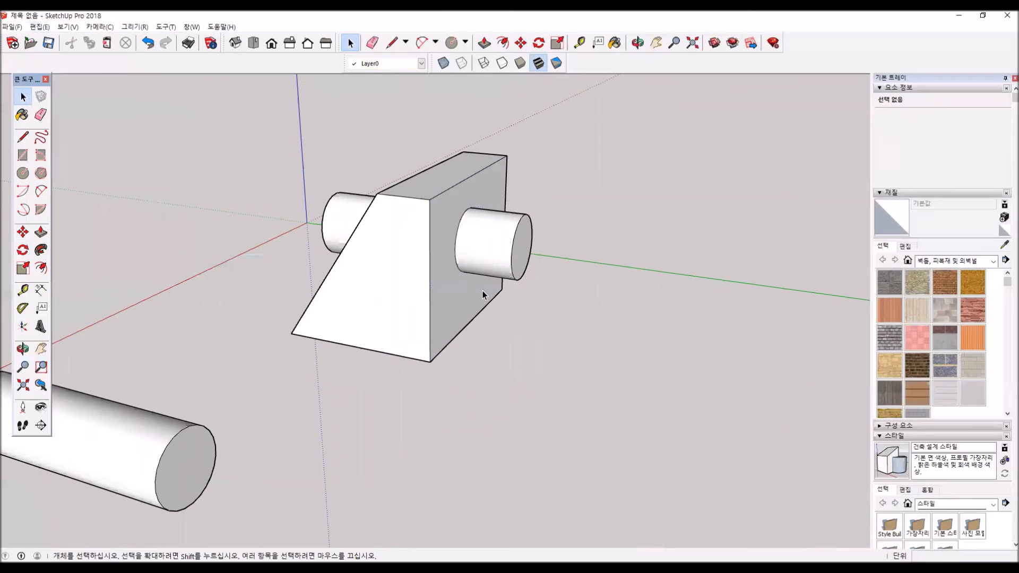
- Delete the cylinder copy and the circular faces imprinted on the box to open the hole
middle_drag(447, 316, 699, 333)
click(360, 258)
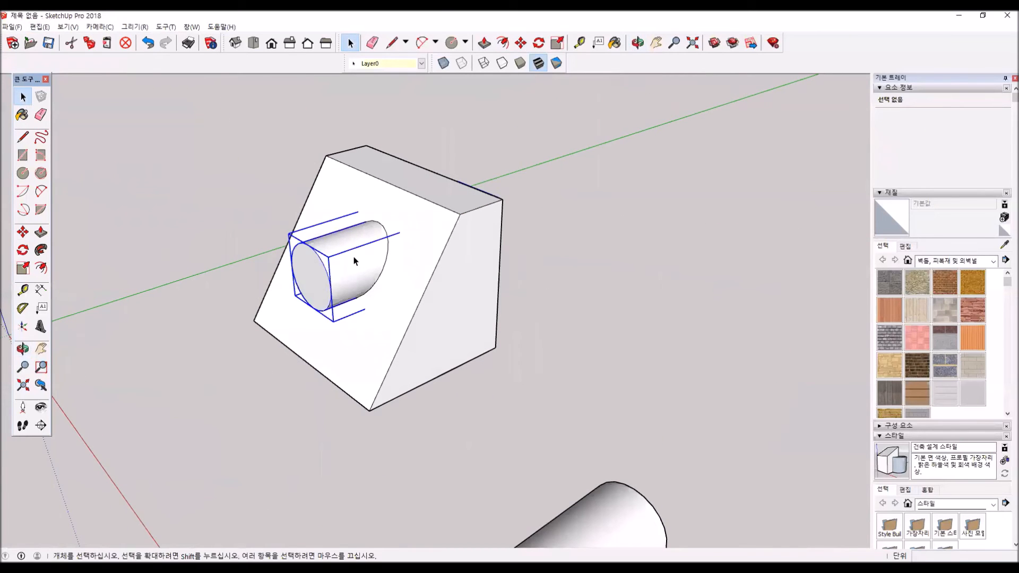
key(Delete)
middle_drag(654, 290, 137, 331)
click(509, 290)
key(Delete)
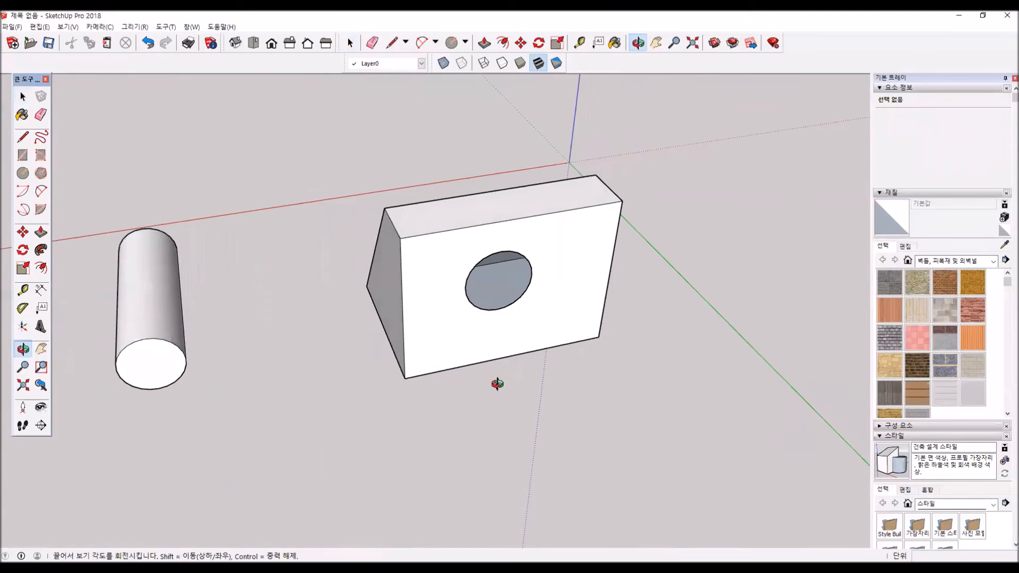
- Examine the hole from both sides of the box, and undo the deletions to restore the cylinder copy
middle_drag(496, 382, 523, 310)
middle_drag(324, 301, 330, 333)
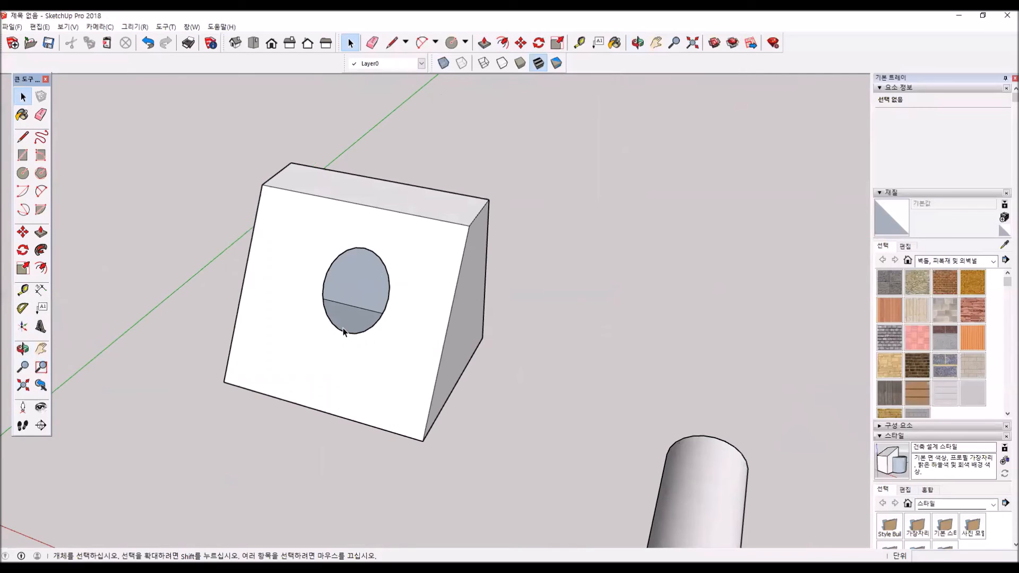
key(ctrl+z)
key(ctrl+z)
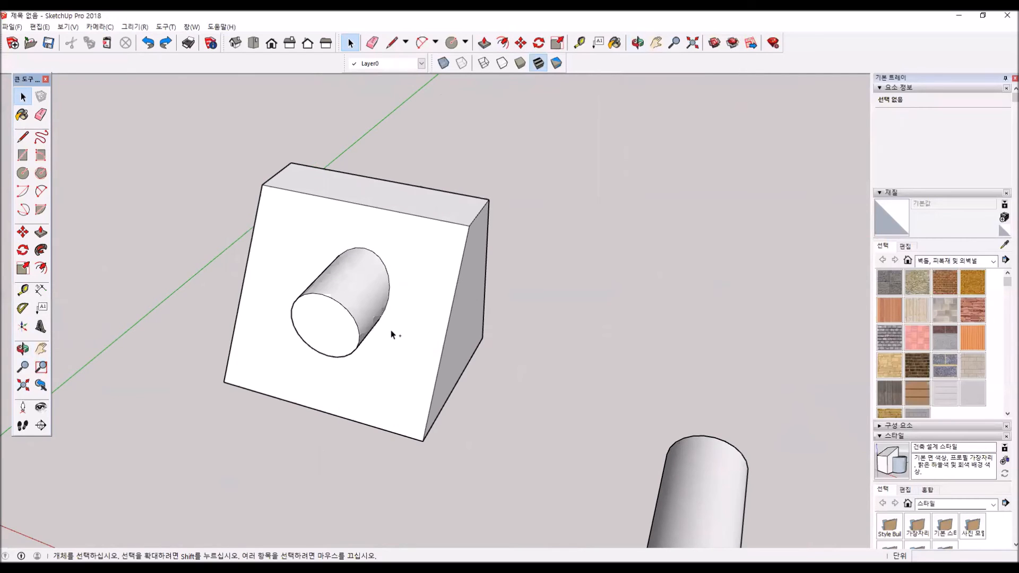
- Copy the entire sloped box with its imprinted circles about 7092 mm along the red axis, leaving the inserted cylinder in place
triple_click(281, 364)
click(22, 232)
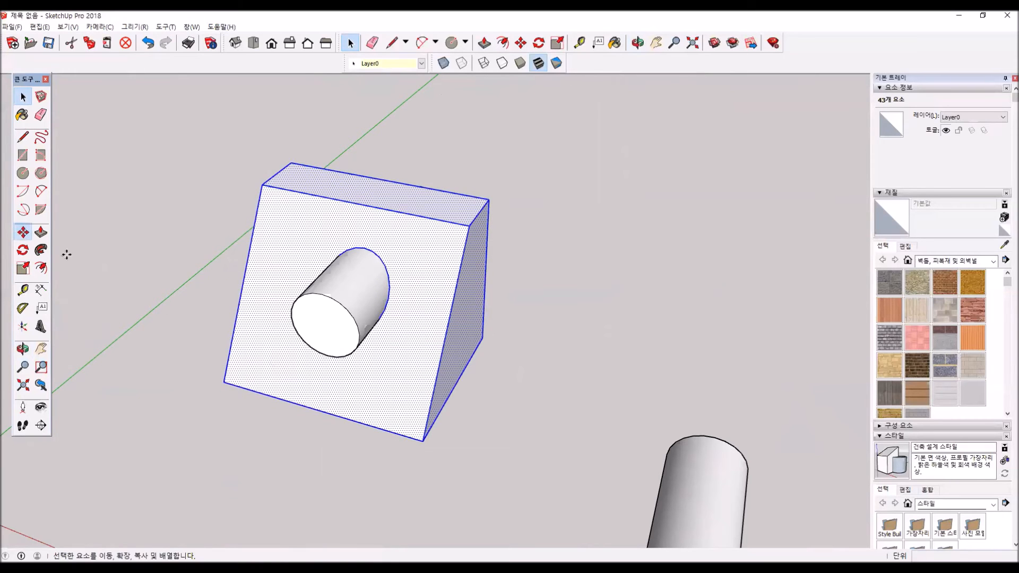
click(224, 382)
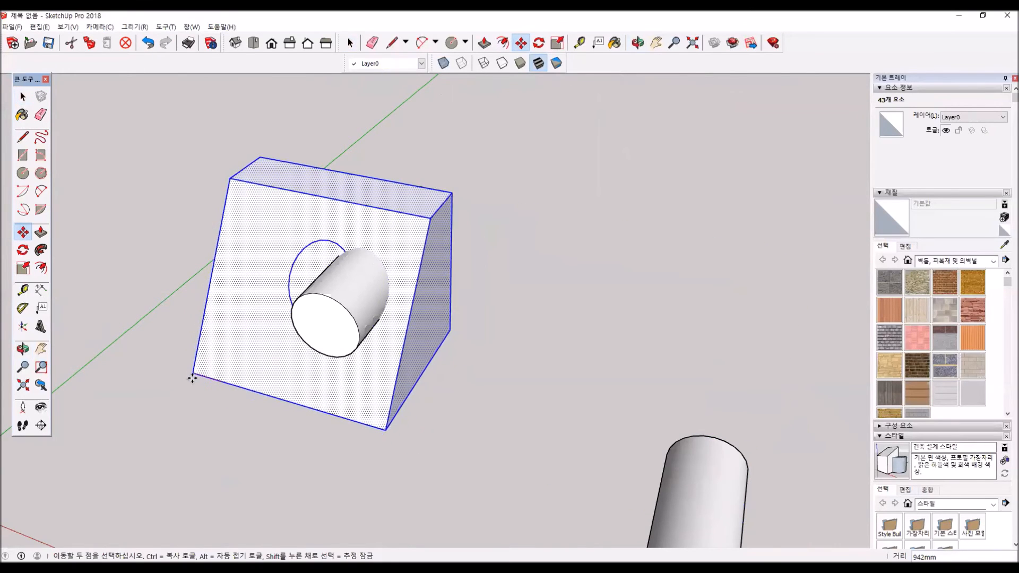
key(ctrl)
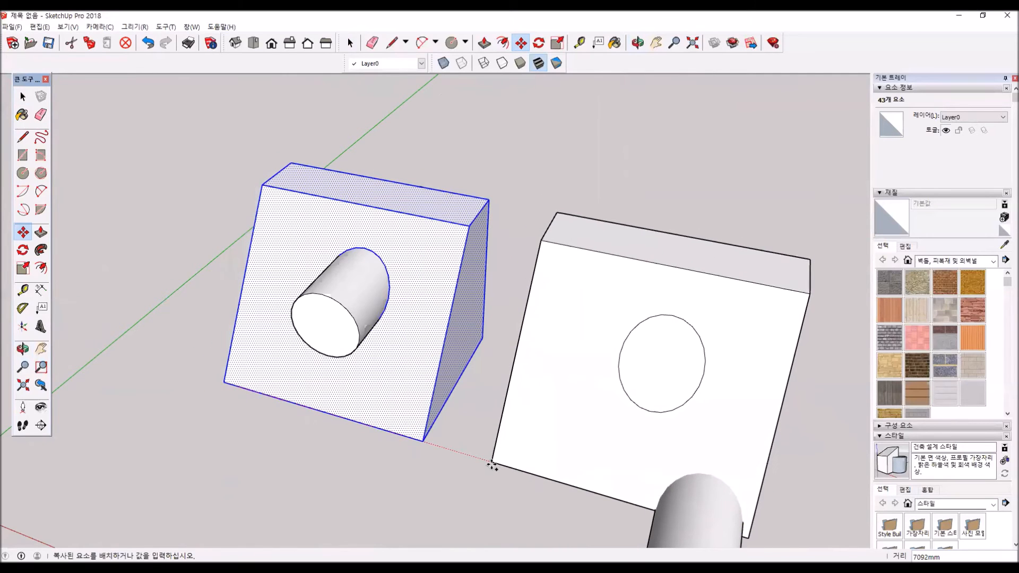
click(491, 462)
- Delete the loose cylinder group that overlaps the copied box
shift+middle_drag(520, 481, 419, 337)
click(23, 96)
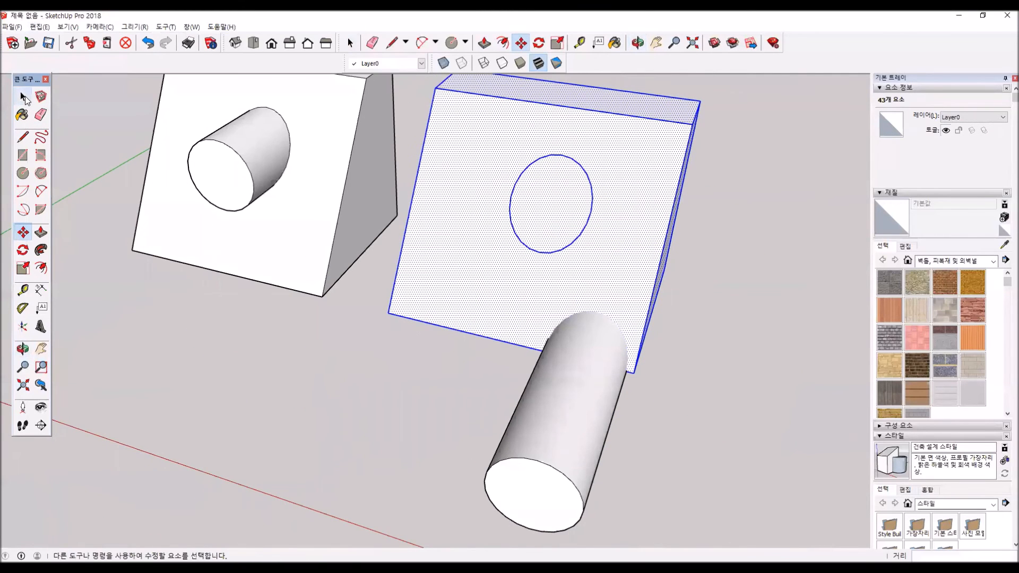
click(556, 440)
key(Delete)
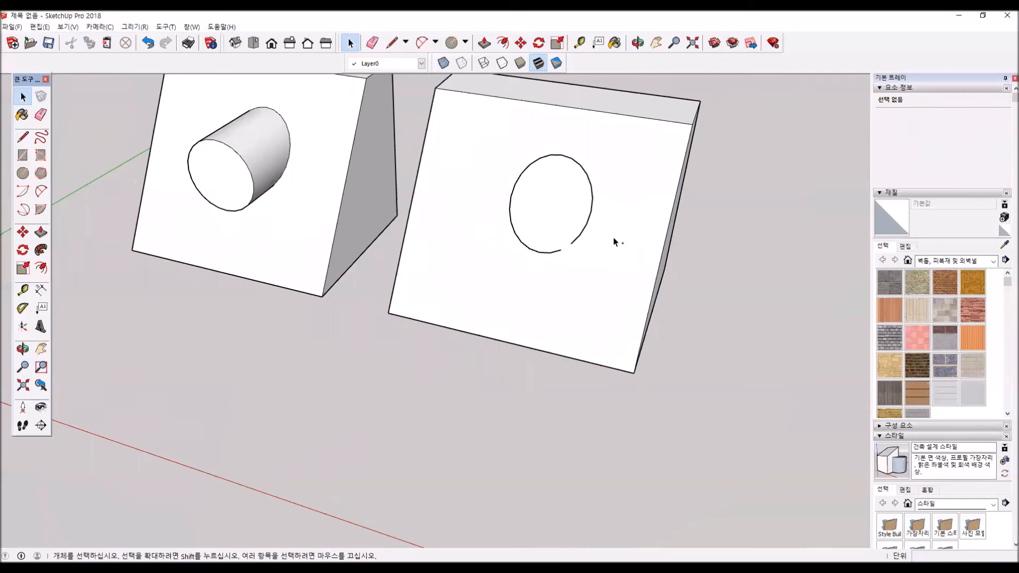
- Select all edge segments of the circle on the copied box's sloped face and delete them
drag(488, 144, 489, 144)
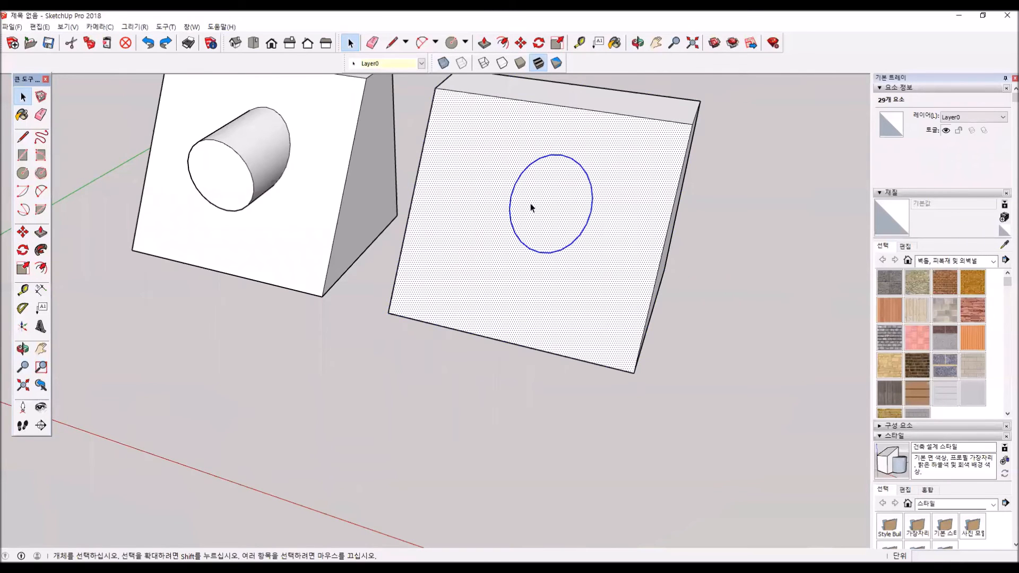
click(513, 196)
click(511, 197)
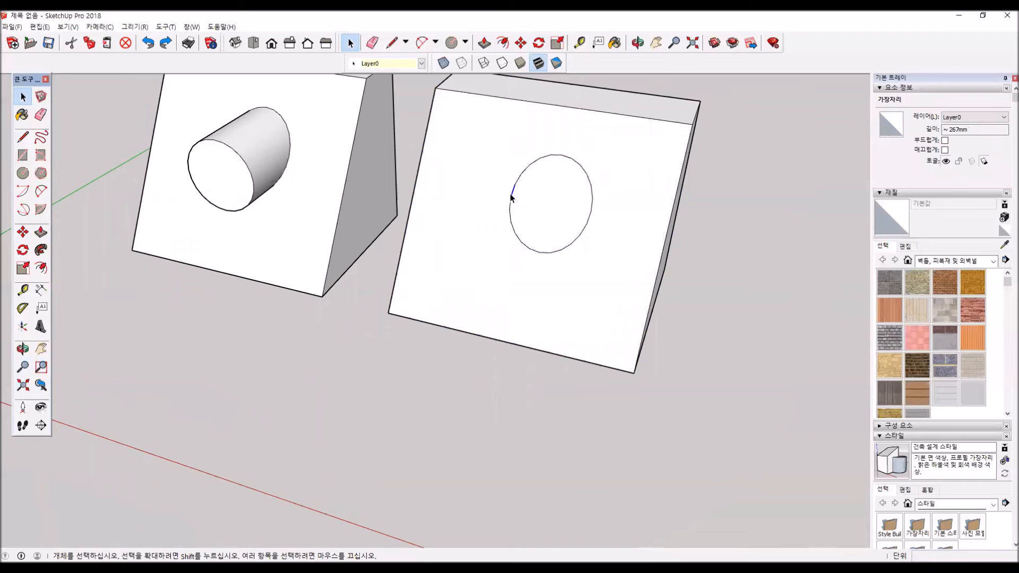
drag(497, 138, 616, 276)
key(Delete)
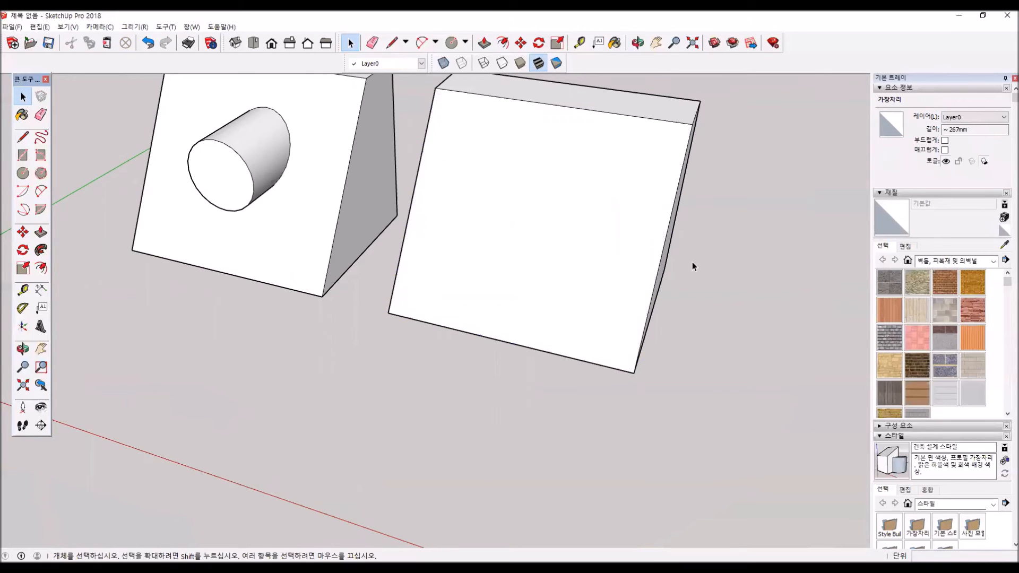
- Draw a circle with a radius of about 687 mm near the centre of the copied box's vertical rear face
middle_drag(391, 432, 147, 331)
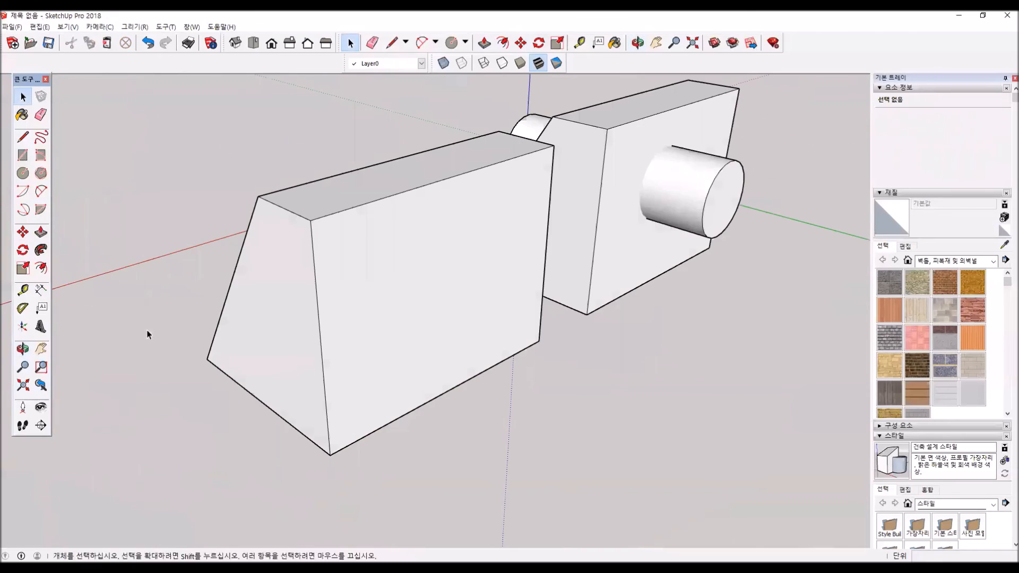
click(23, 173)
click(433, 281)
click(451, 246)
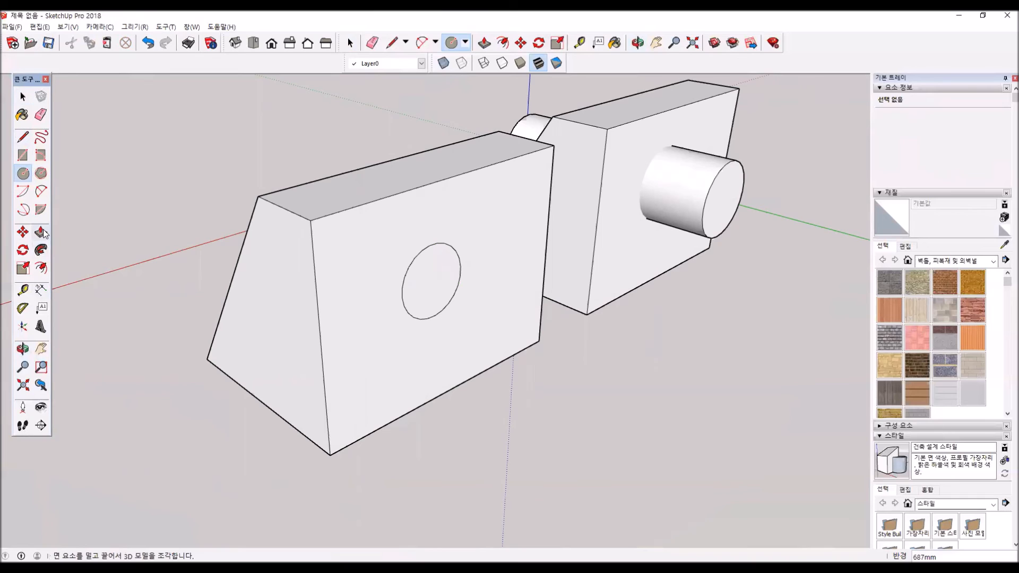
- Push the circle about 2507 mm through the copied box until it sticks out of the sloped face, and check both sides
middle_drag(357, 292, 676, 448)
key(p)
click(364, 335)
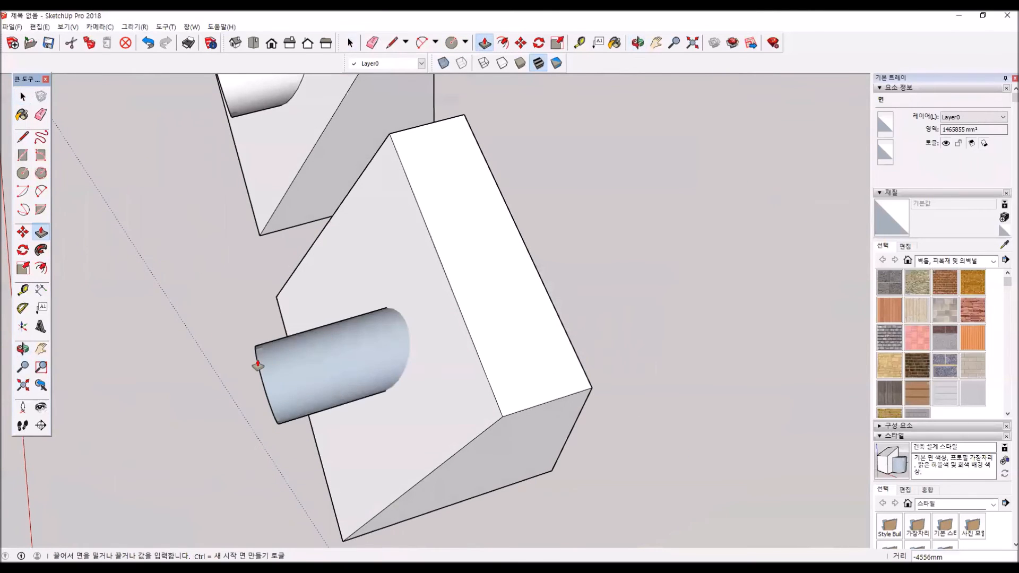
click(318, 353)
middle_drag(368, 446, 435, 363)
middle_drag(619, 403, 382, 493)
key(p)
middle_drag(493, 380, 452, 257)
click(427, 243)
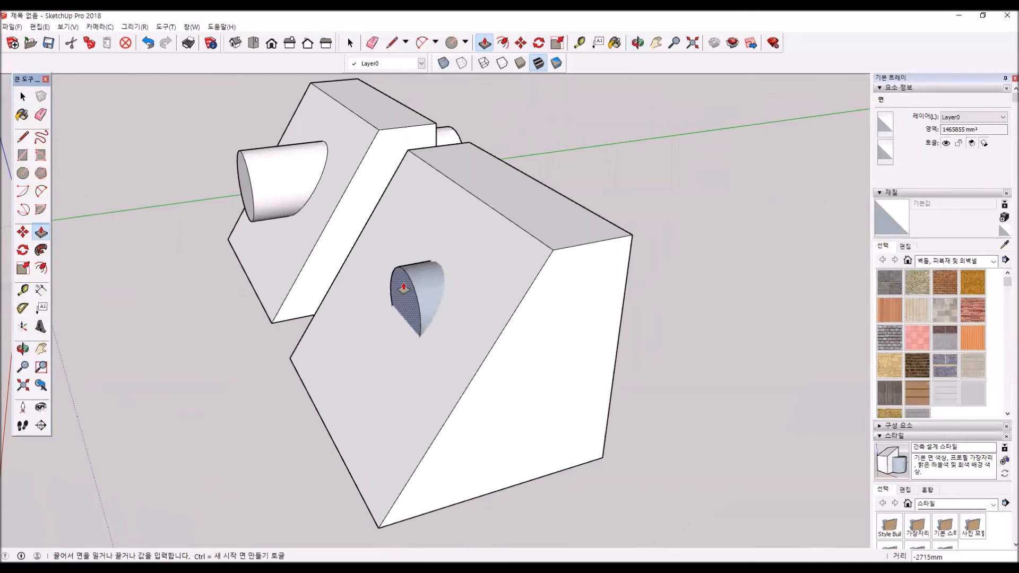
click(413, 276)
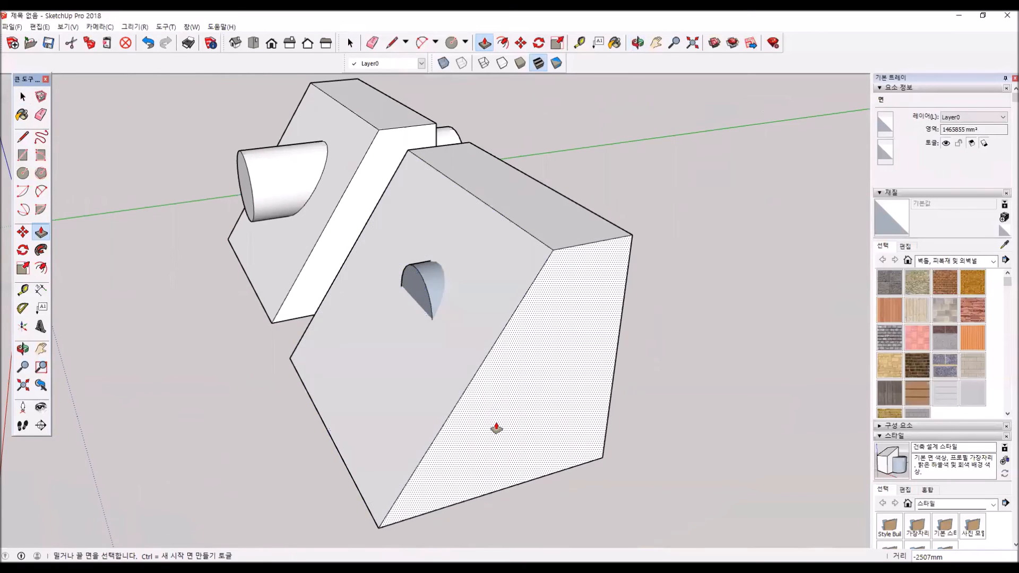
scroll(497, 428, down, 1)
middle_drag(531, 400, 289, 269)
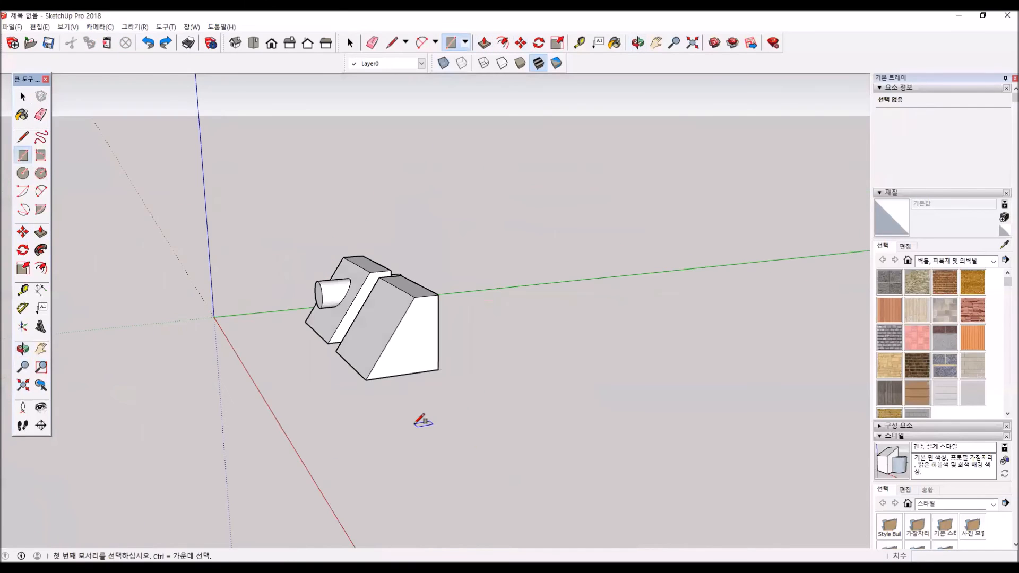
- Draw a rectangle on the ground in front of the sloped boxes and extrude it about 3120 mm into a box
click(415, 423)
click(486, 442)
click(41, 232)
click(459, 431)
click(439, 364)
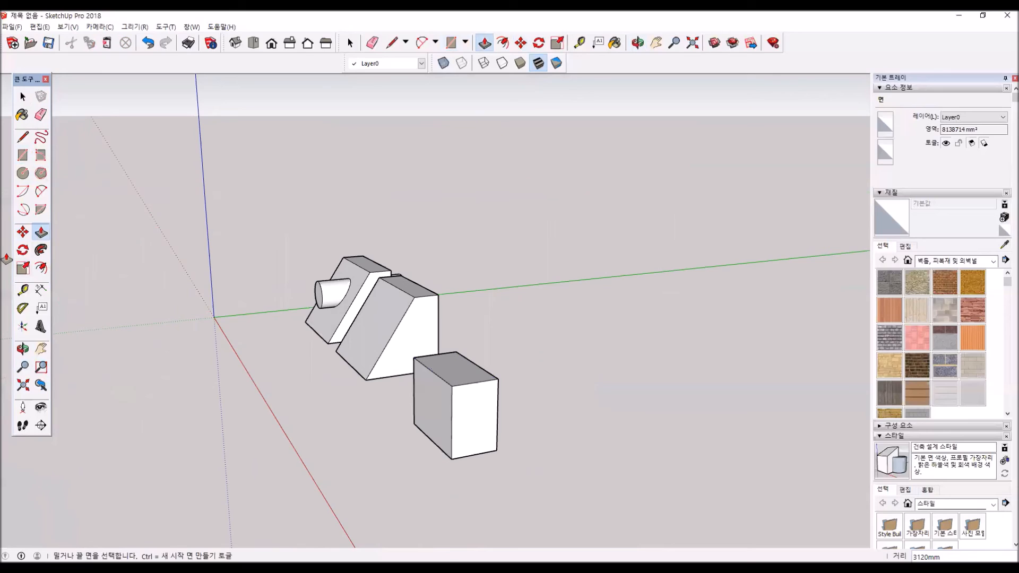
- Draw a circle with a radius of about 500 mm on the large side face of the rectangular box
click(23, 174)
scroll(452, 416, up, 3)
click(421, 398)
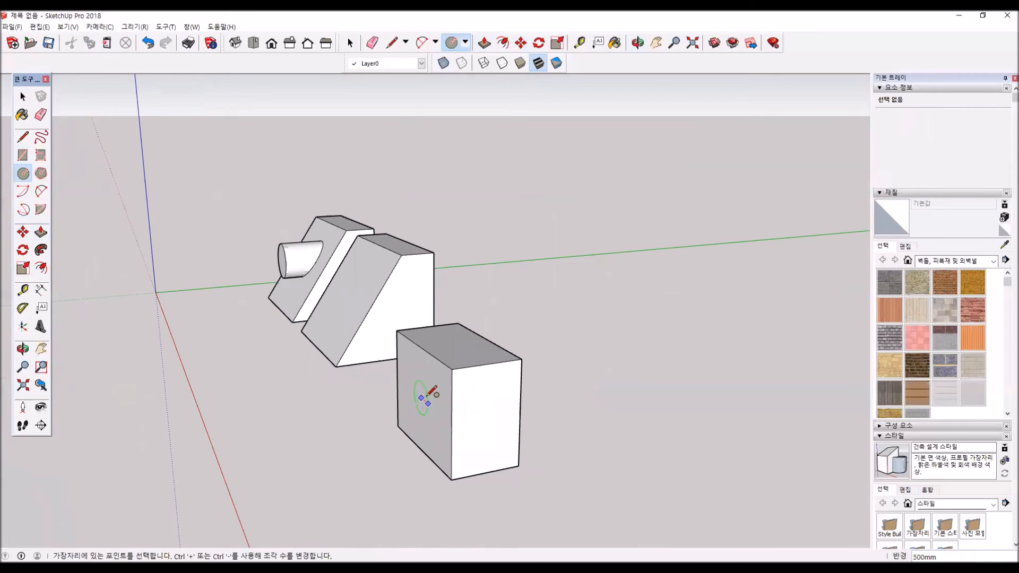
click(434, 393)
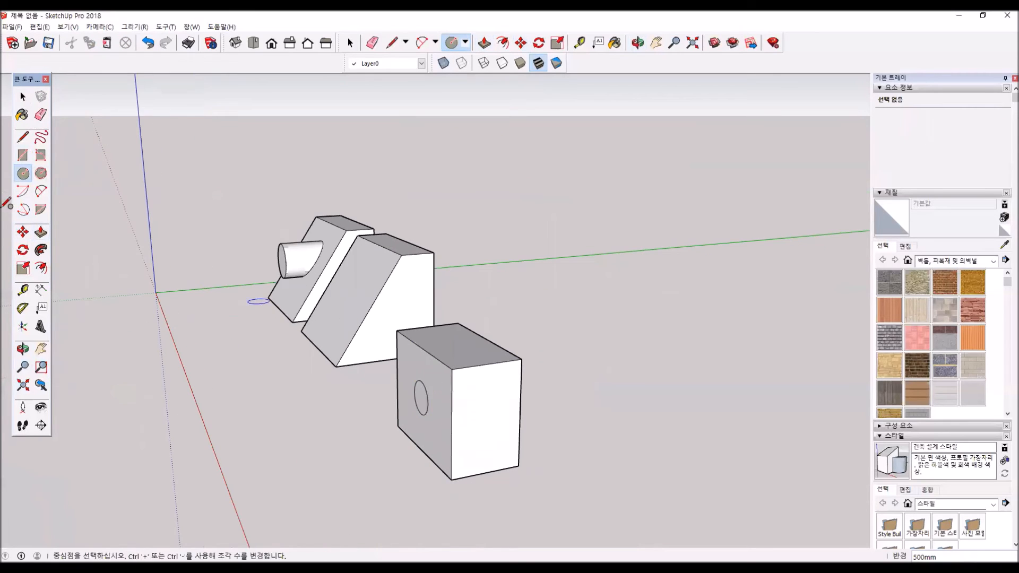
- Push the circle about 2062 mm through to the opposite face to cut a hole in the rectangular box
click(41, 233)
middle_drag(484, 414, 669, 312)
click(322, 363)
drag(669, 312, 446, 200)
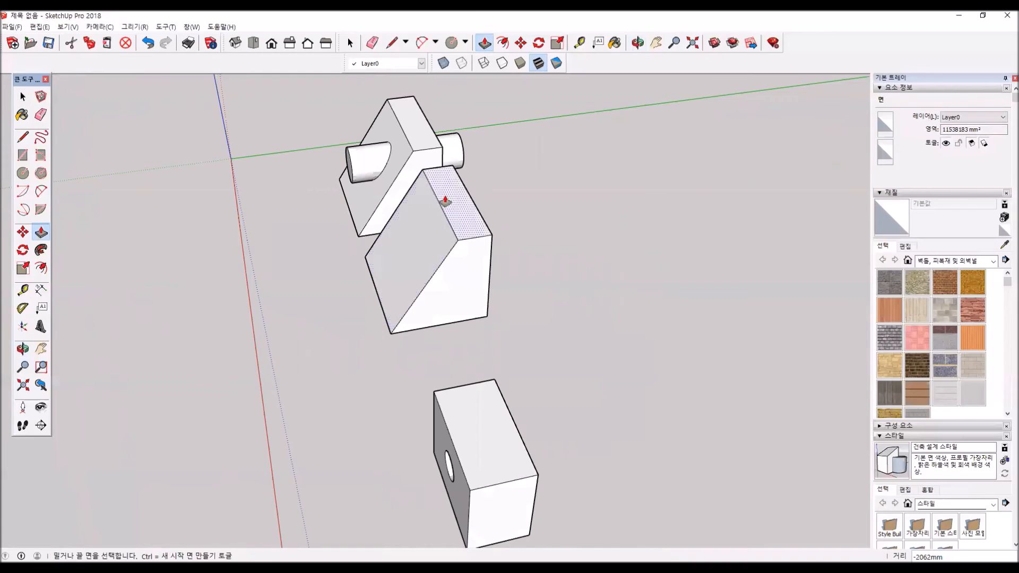
- Draw a circle near the centre of the middle sloped box's vertical rear face
drag(351, 246, 120, 250)
click(23, 173)
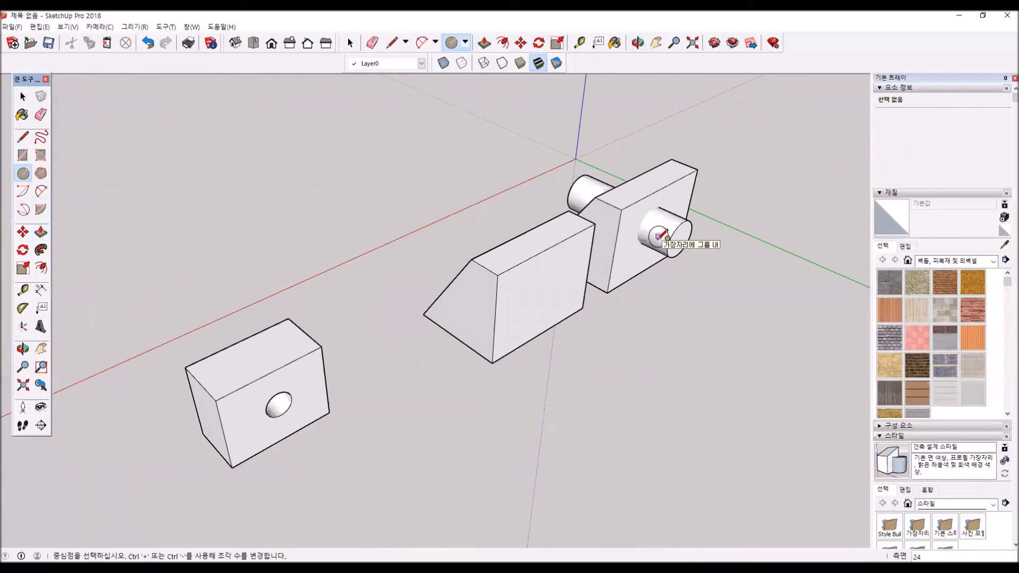
click(542, 291)
click(555, 272)
middle_drag(399, 283, 297, 319)
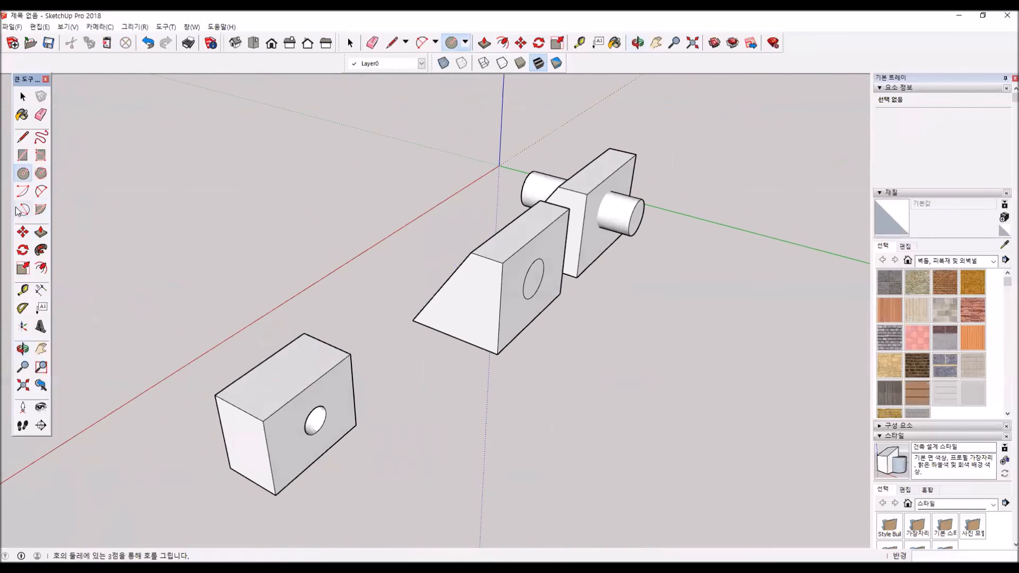
click(40, 232)
click(533, 280)
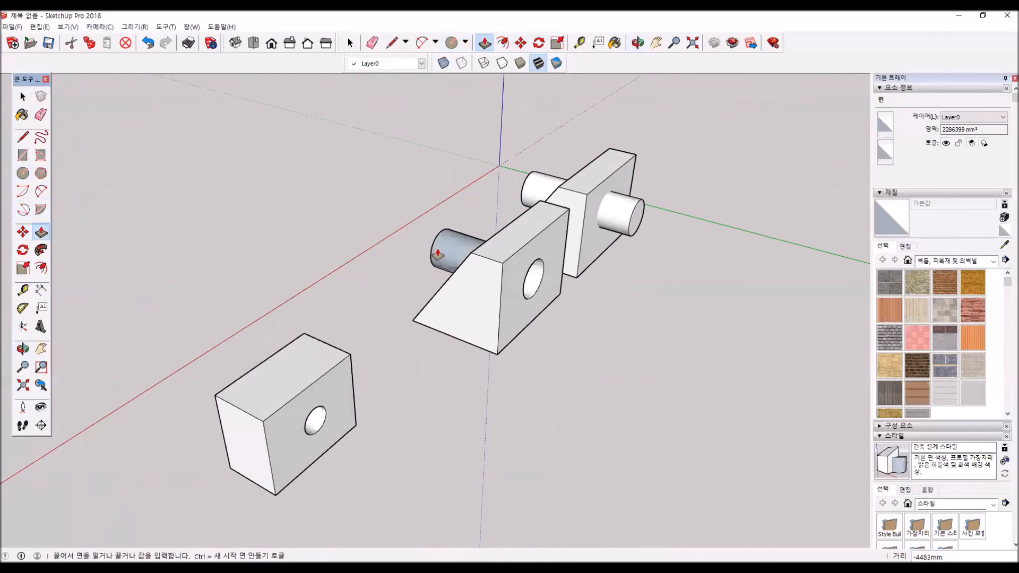
key(Escape)
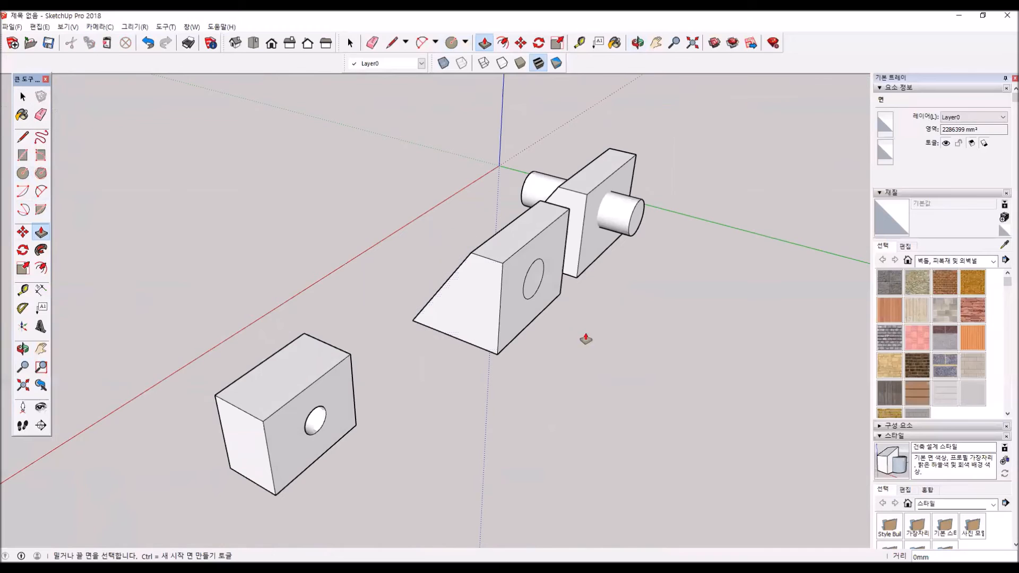
- Copy the whole middle sloped box with its circle along the green axis, placing the copy clear of the original
click(23, 97)
triple_click(481, 293)
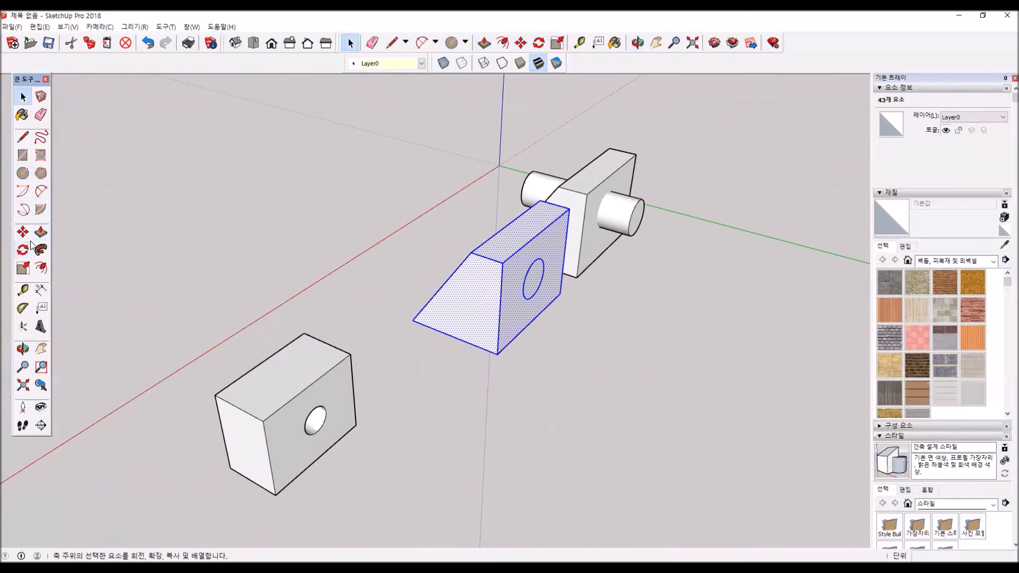
key(m)
click(413, 322)
key(ctrl)
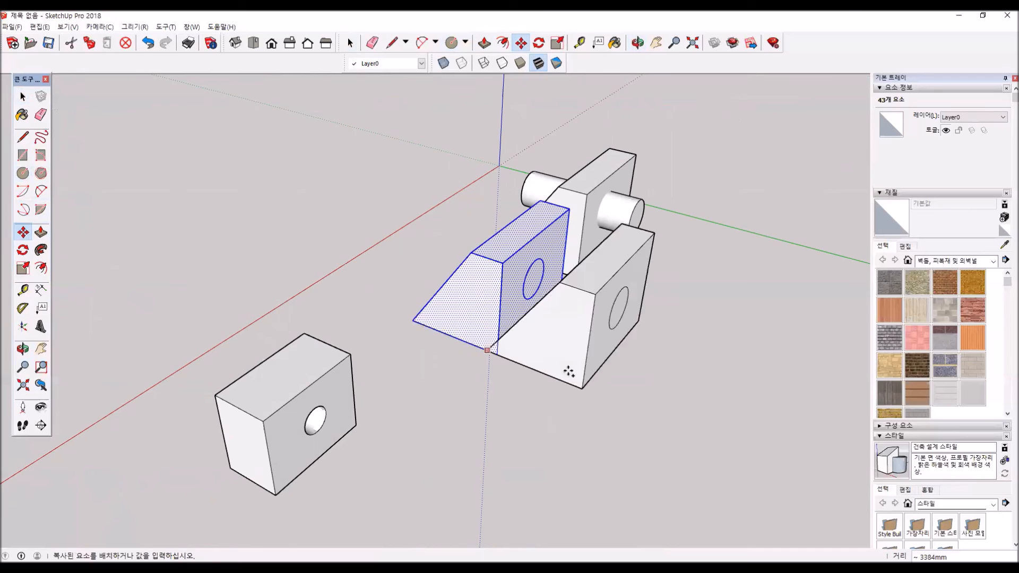
click(579, 387)
- Push the circle on the original middle box about 3417 mm through the solid so it protrudes beyond the sloped face
click(23, 97)
click(588, 350)
middle_drag(588, 372, 560, 301)
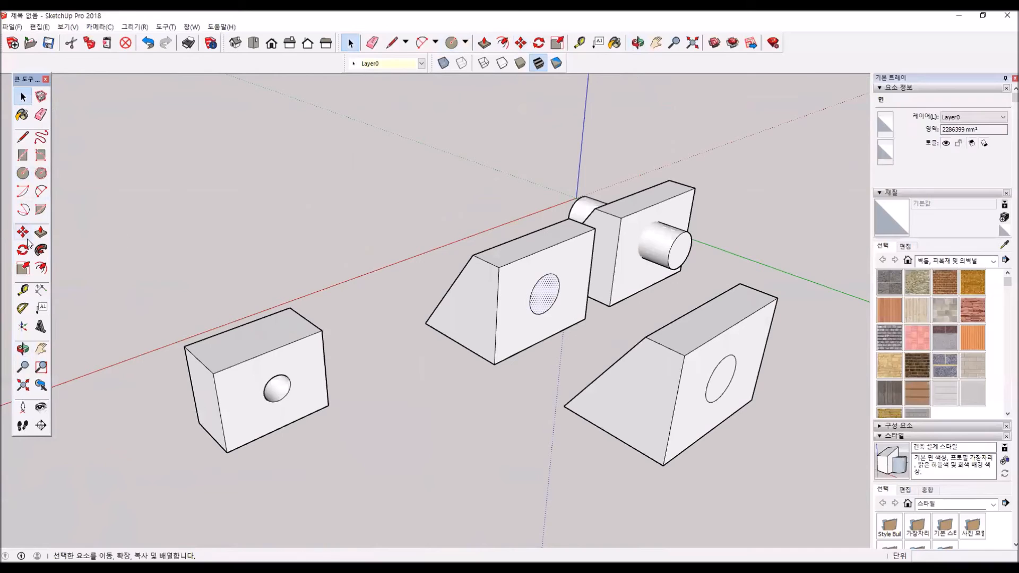
click(41, 234)
click(542, 293)
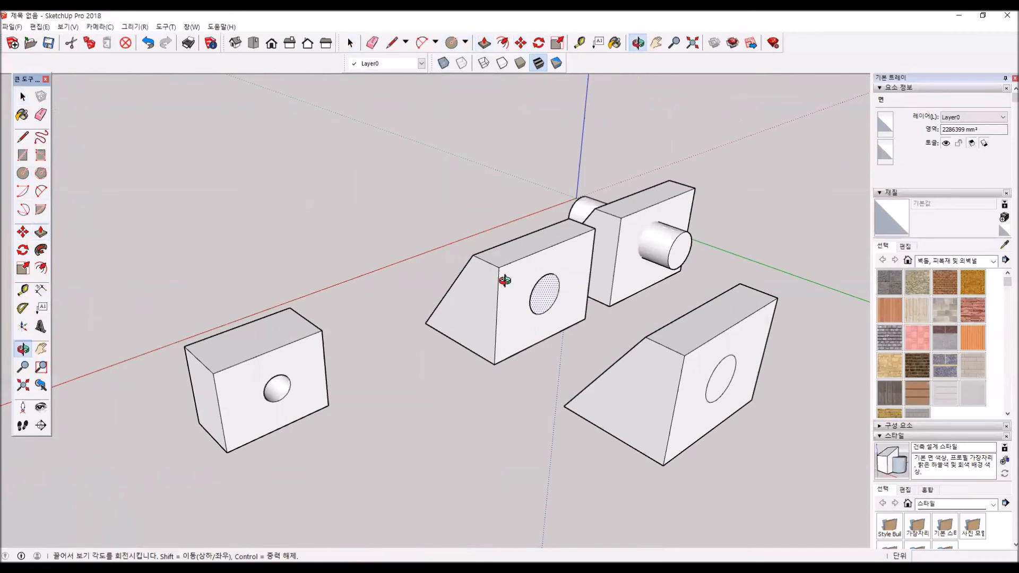
middle_drag(505, 277, 658, 314)
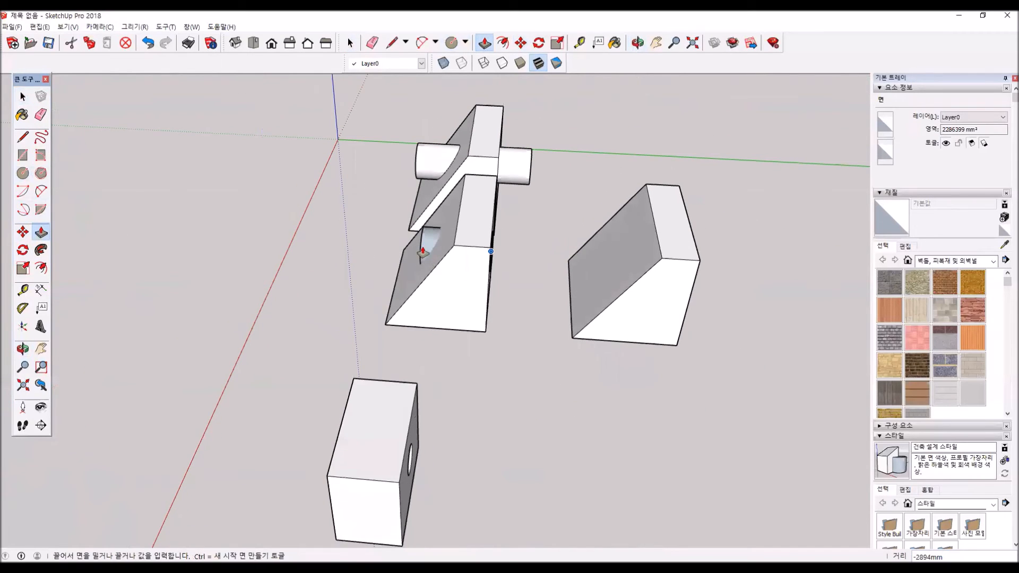
click(409, 249)
- Draw a circle with a radius of about 784 mm on the sloped face of the new box copy
middle_drag(600, 301, 480, 297)
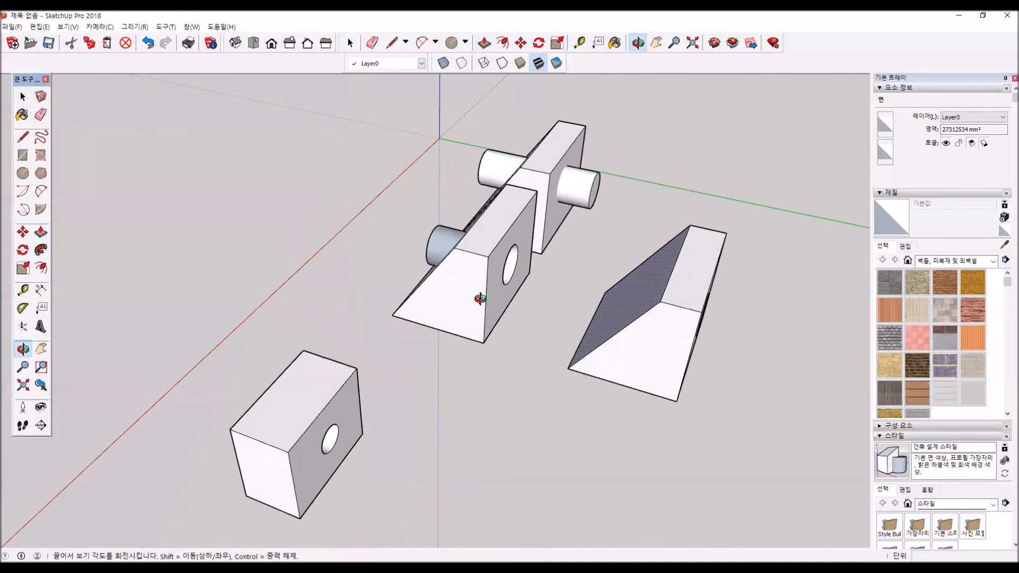
middle_drag(613, 327, 603, 194)
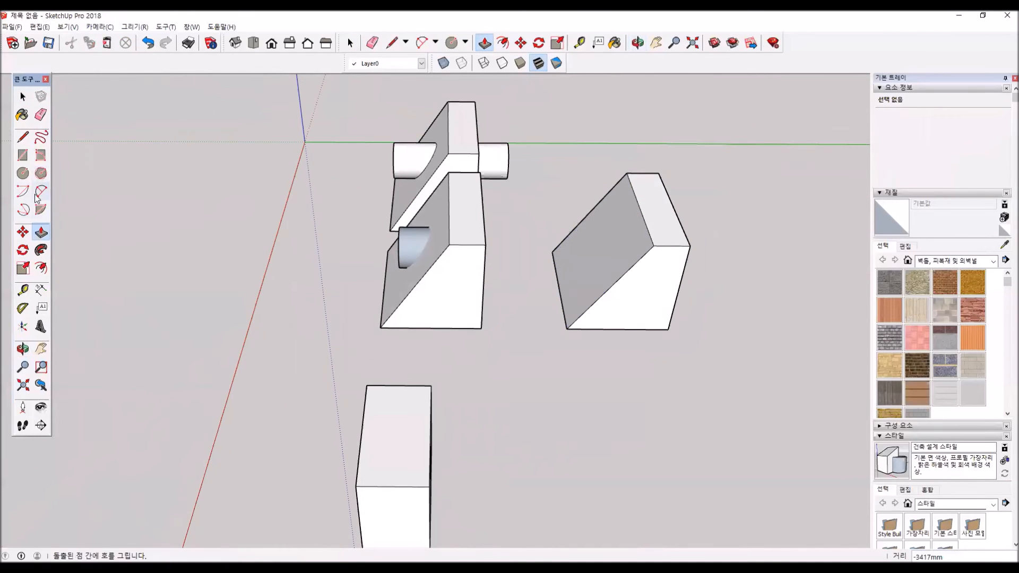
key(c)
scroll(600, 260, up, 4)
click(591, 264)
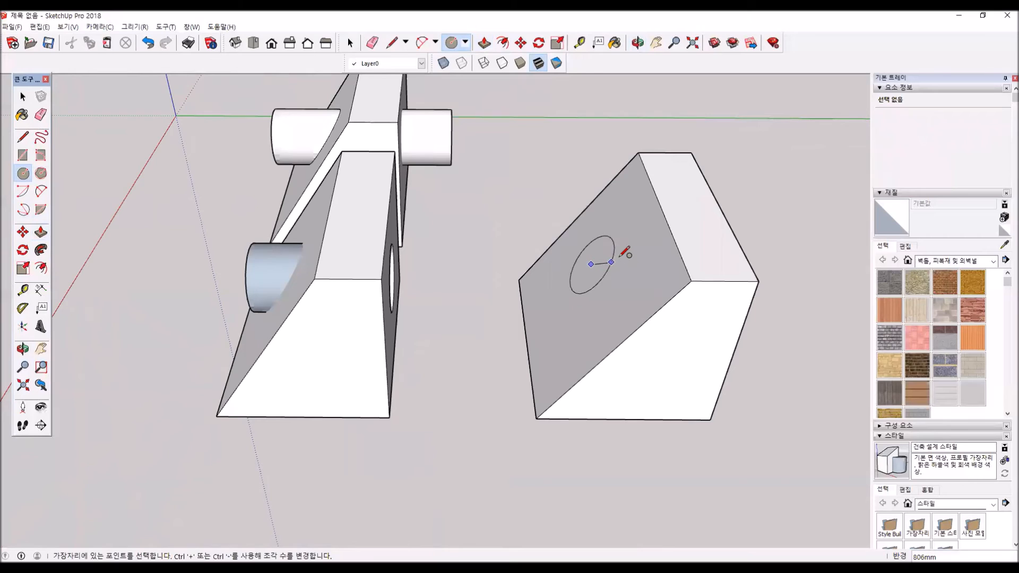
click(613, 256)
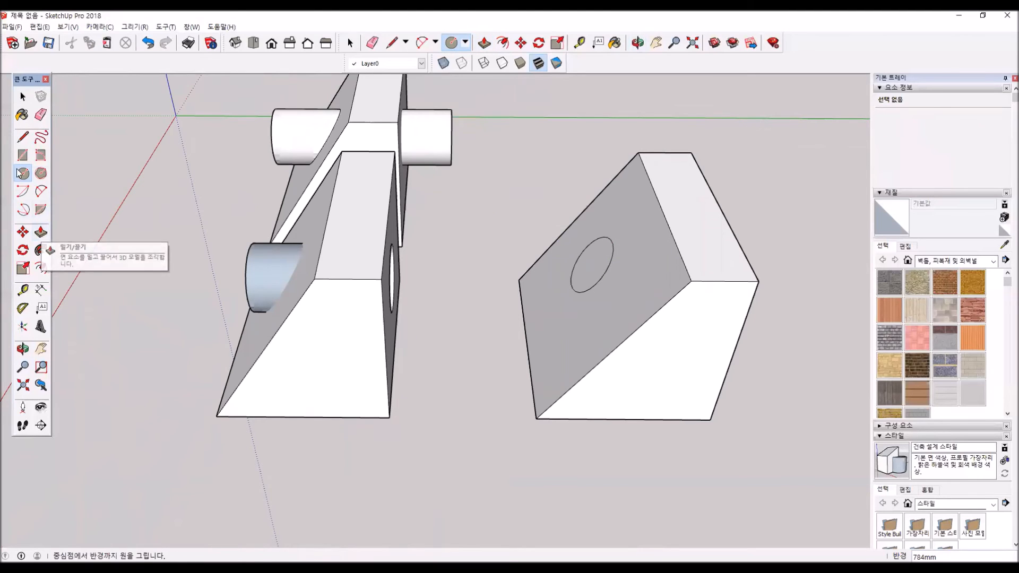
- Push the sloped-face circle about 3882 mm through the box so it protrudes beyond the vertical rear face
click(41, 232)
middle_drag(662, 289, 556, 359)
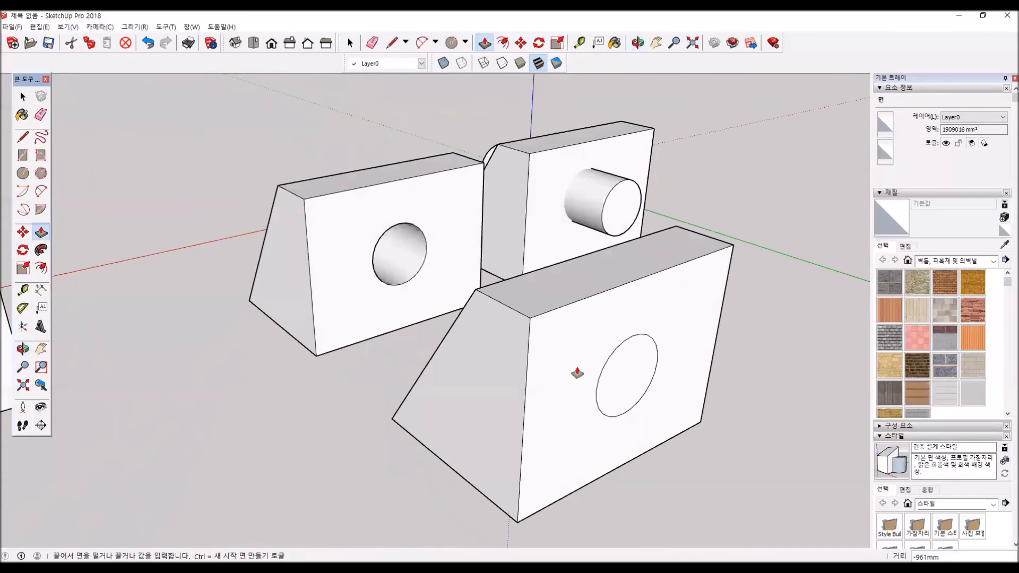
click(676, 462)
- Examine the pushed-through circles on both sloped boxes from the front and the back
middle_drag(676, 462, 854, 467)
middle_drag(685, 446, 465, 201)
scroll(465, 200, up, 5)
middle_drag(539, 273, 170, 239)
scroll(595, 312, down, 6)
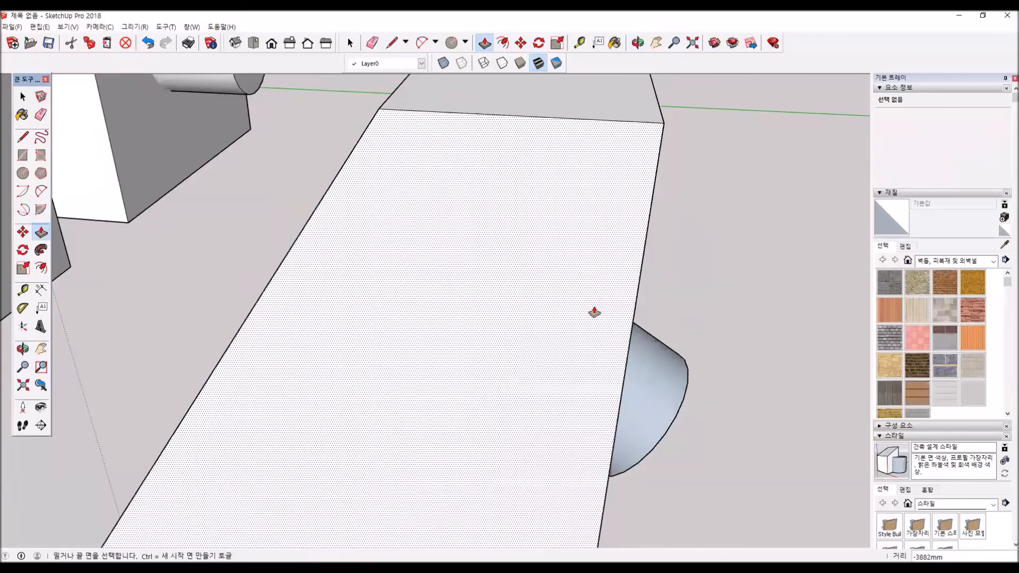
scroll(594, 312, down, 3)
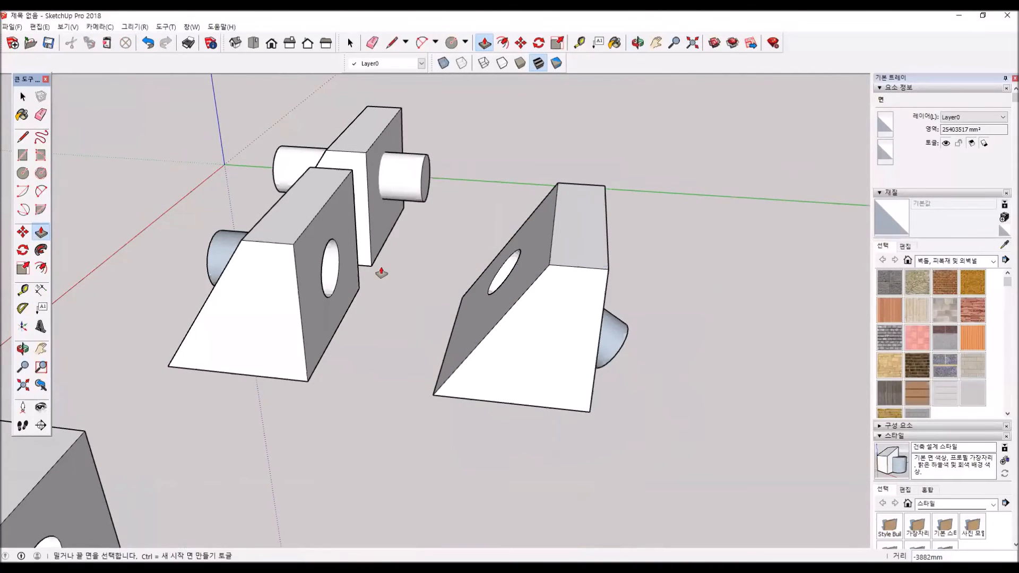
middle_drag(376, 287, 587, 387)
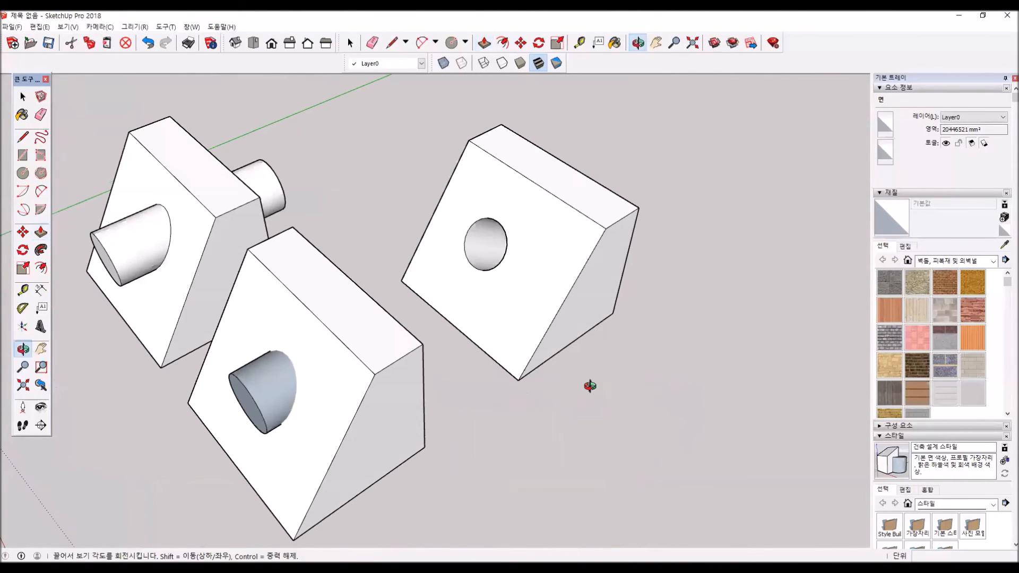
- Delete the cylinder group that runs through the first sloped box
key(space)
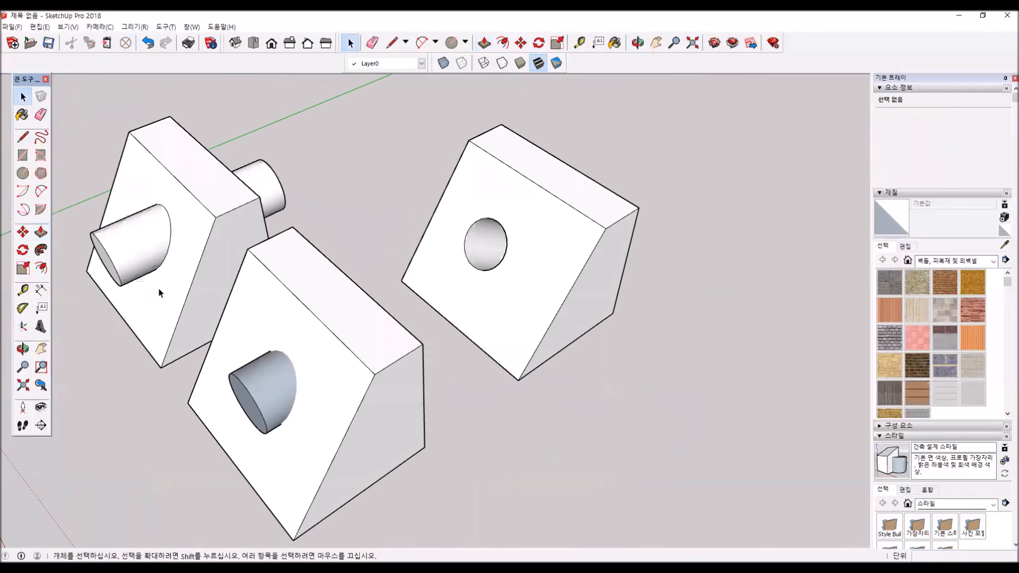
click(144, 249)
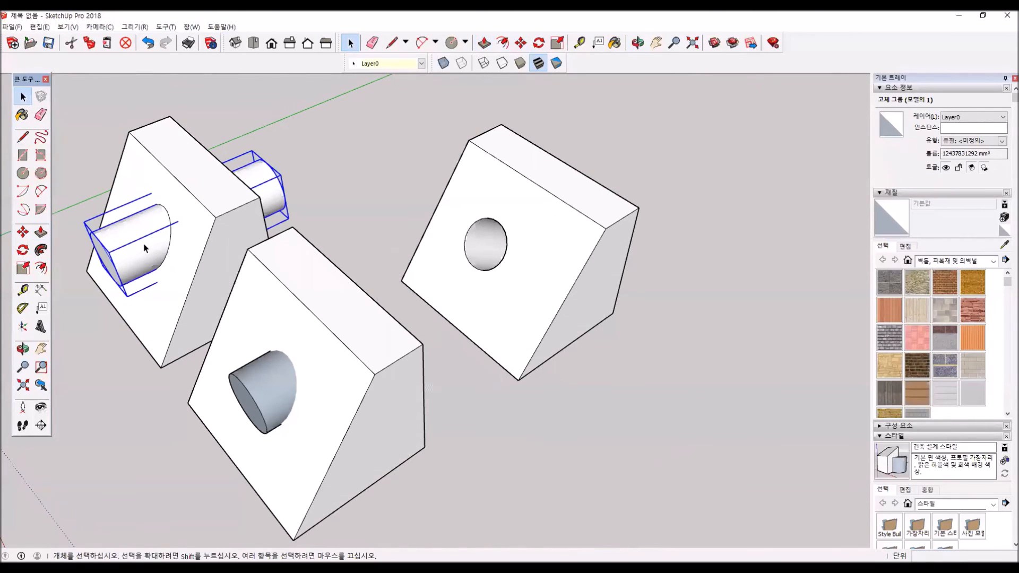
key(Delete)
- Intersect the middle box's sloped face with the cylinder protruding through it to create edges where they meet
key(o)
drag(166, 233, 633, 249)
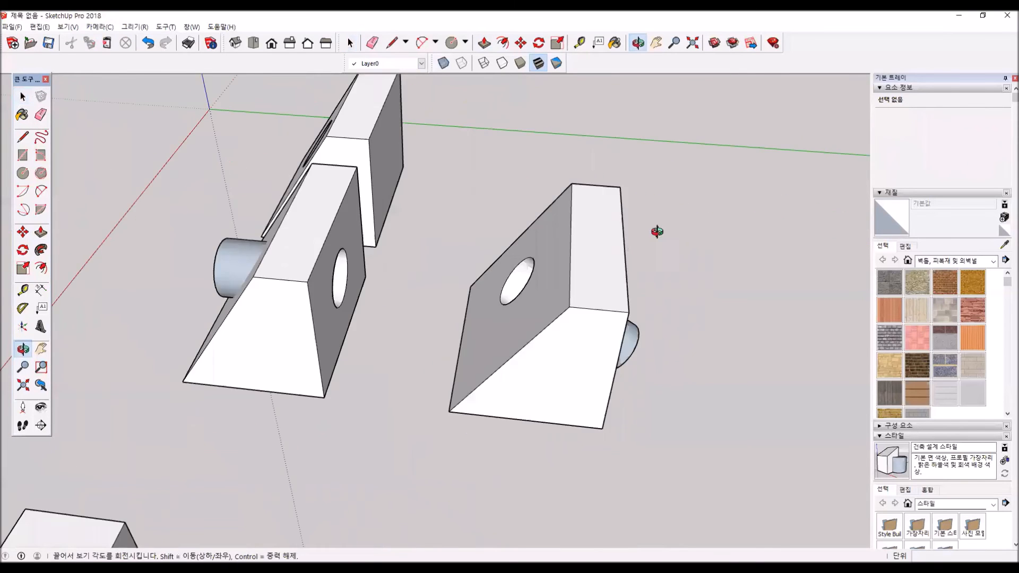
middle_drag(633, 250, 339, 206)
scroll(175, 210, up, 5)
scroll(350, 346, down, 1)
middle_drag(395, 406, 414, 334)
click(399, 401)
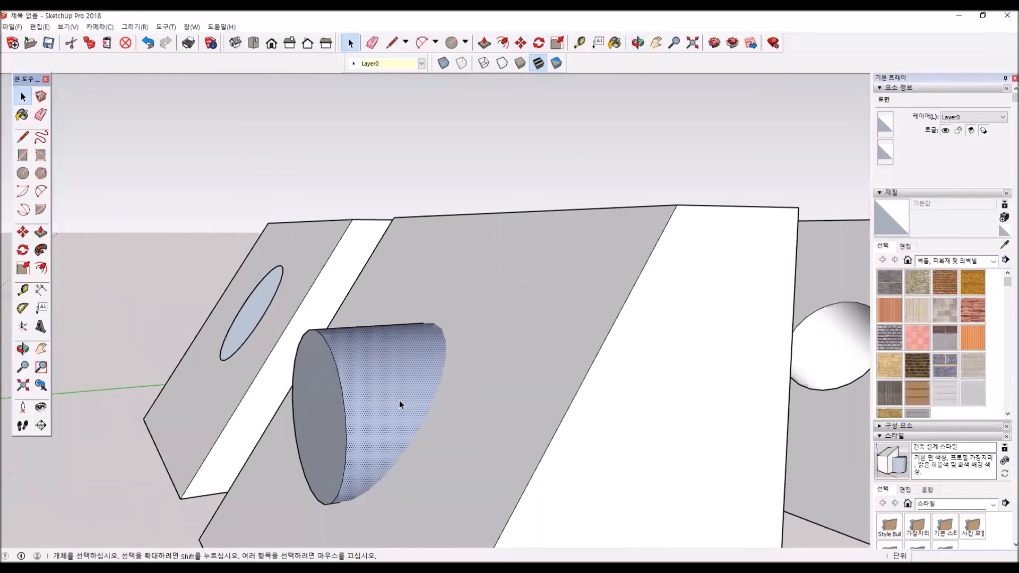
click(474, 391)
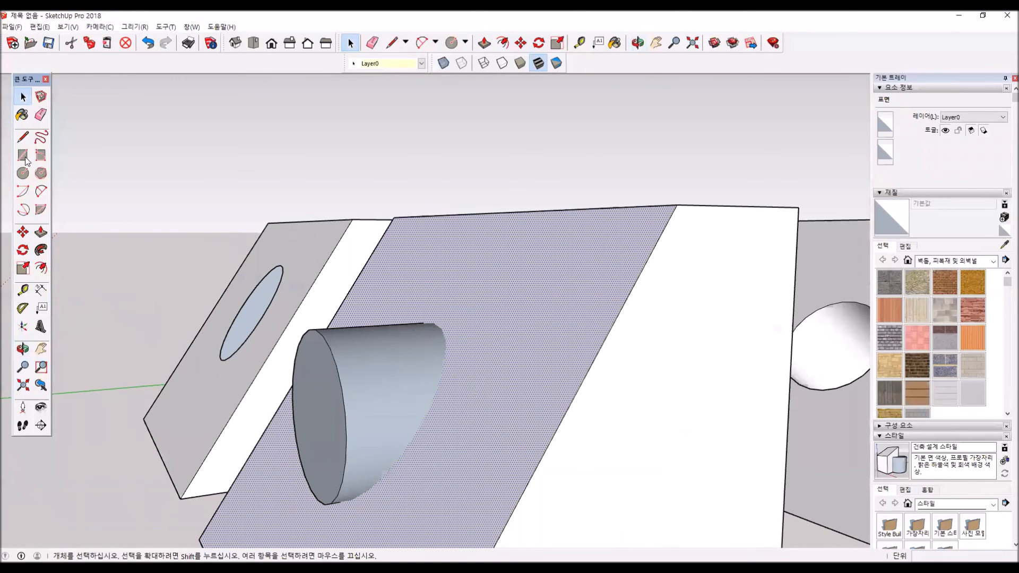
click(93, 26)
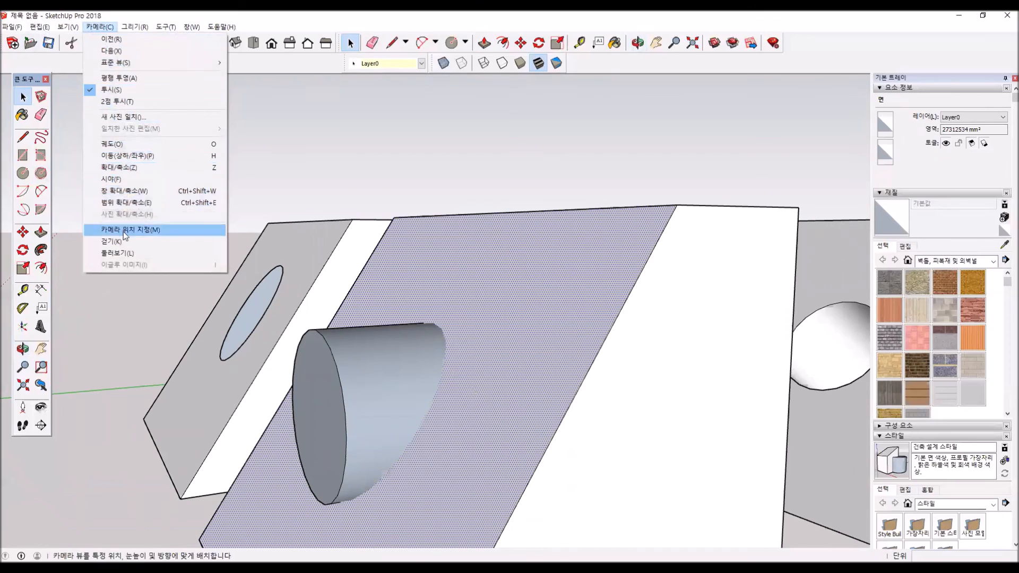
mouse_move(40, 26)
mouse_move(94, 266)
click(217, 259)
- Delete the curved side surface and the end face of the cylinder protruding from the middle box's sloped face
click(429, 393)
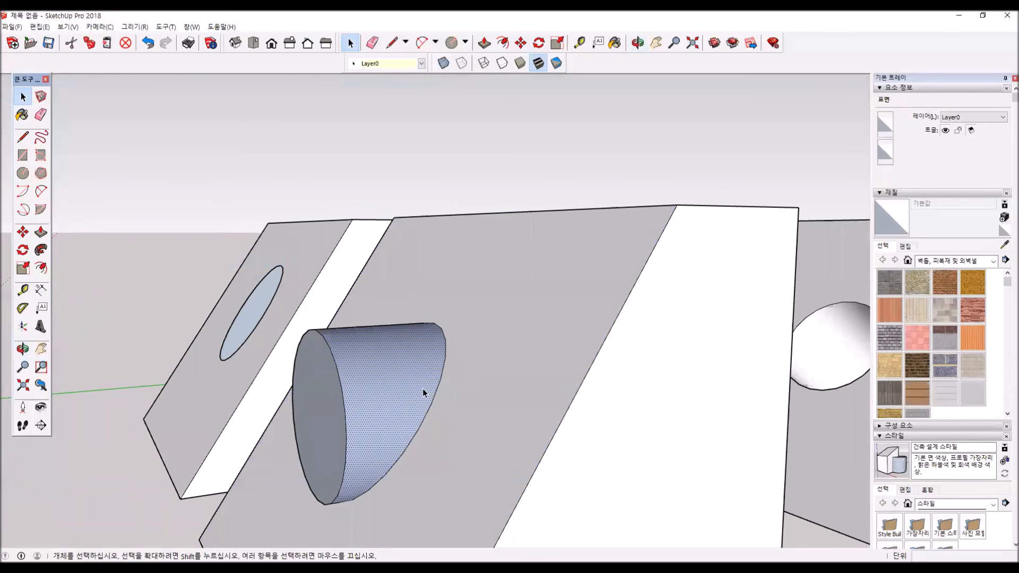
key(Delete)
click(333, 400)
key(Delete)
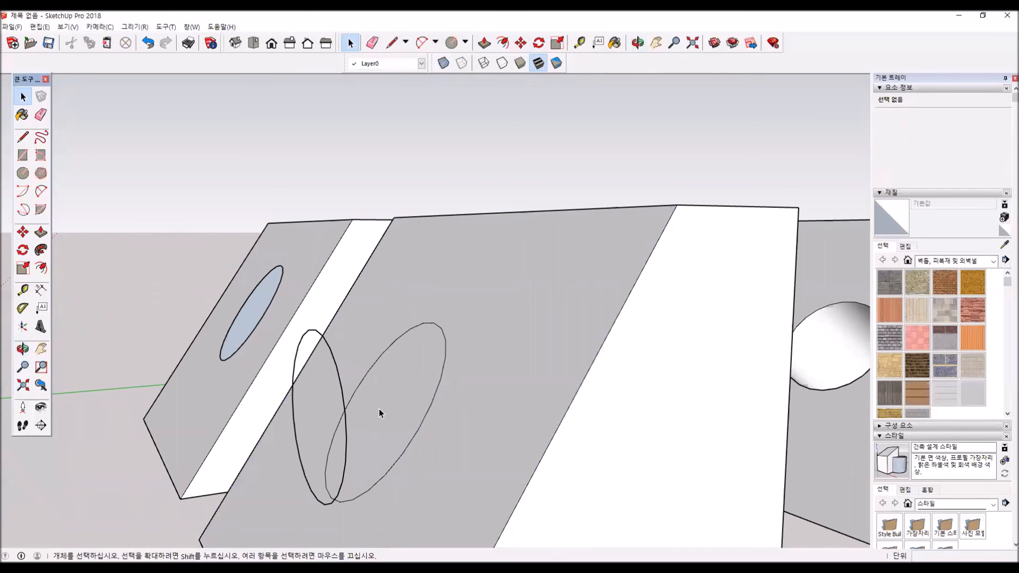
- Delete the leftover cylinder circle and the elliptical face on the middle box's sloped side to open the hole
click(334, 369)
key(Delete)
click(382, 404)
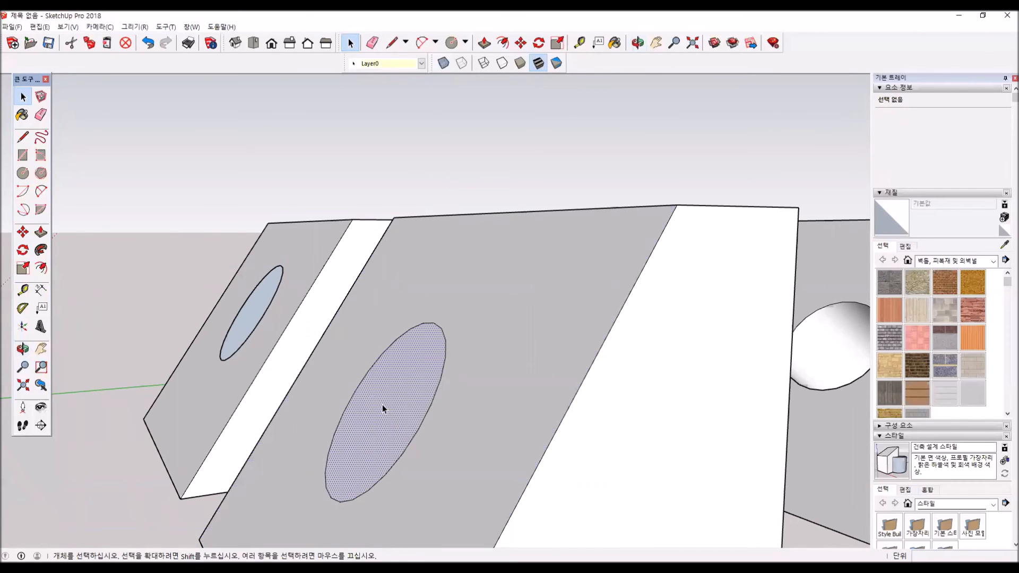
key(Delete)
- Draw a rectangle about 3022 × 2284 mm on the ground, beside the straight box with the hole
middle_drag(326, 336, 269, 400)
scroll(278, 386, down, 5)
middle_drag(365, 410, 379, 412)
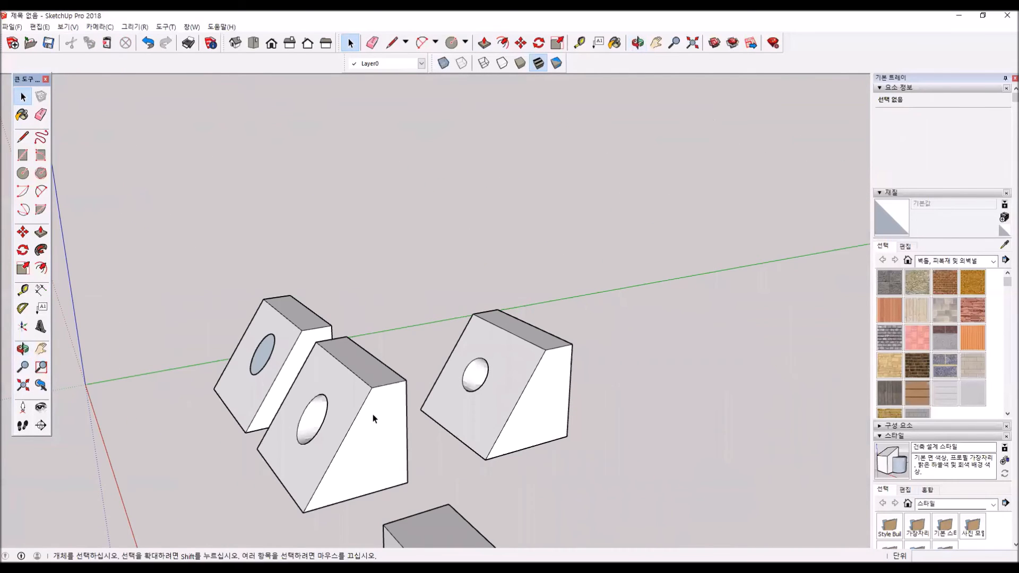
scroll(411, 373, down, 2)
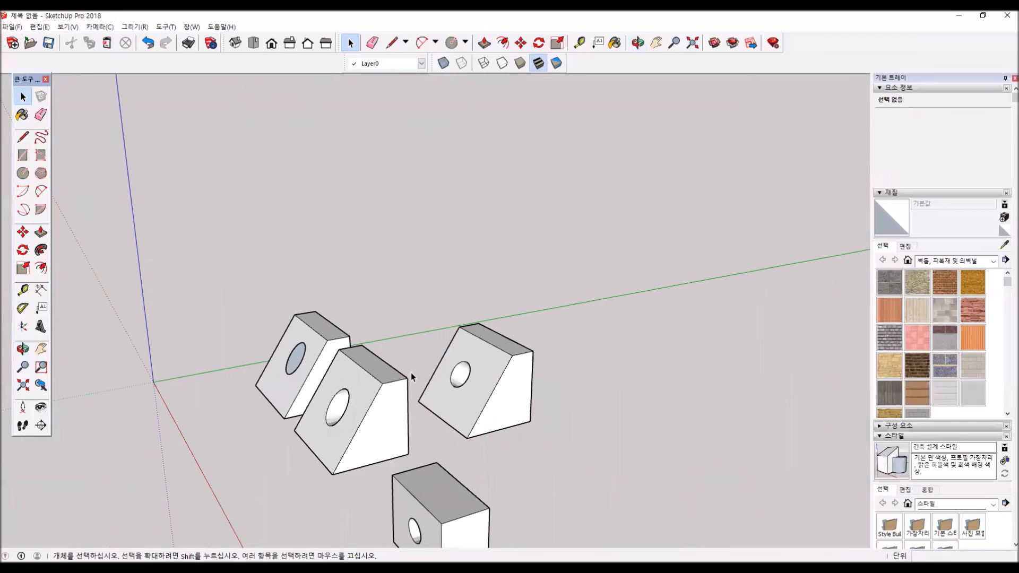
middle_drag(442, 382, 356, 451)
scroll(259, 352, down, 2)
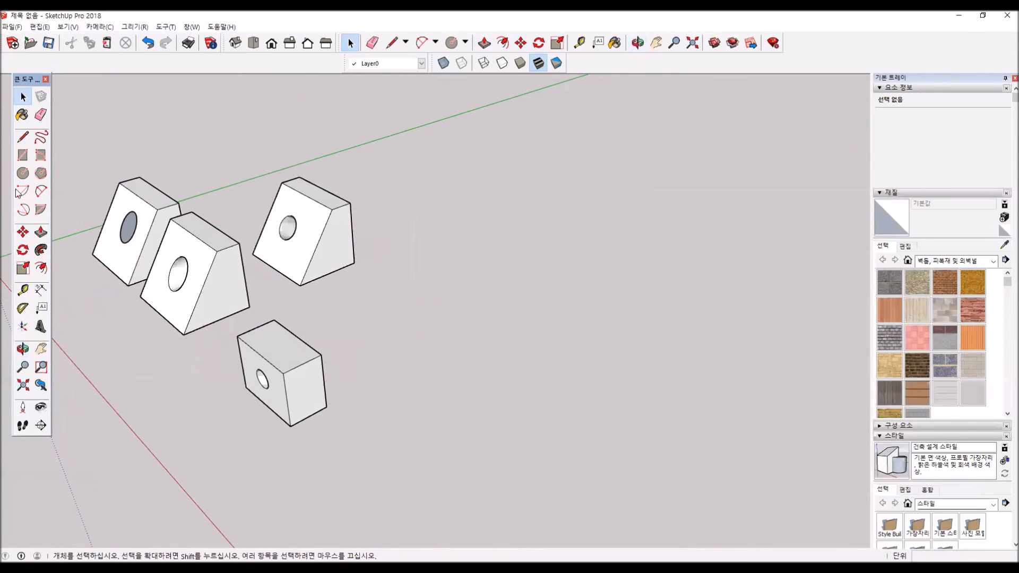
click(23, 155)
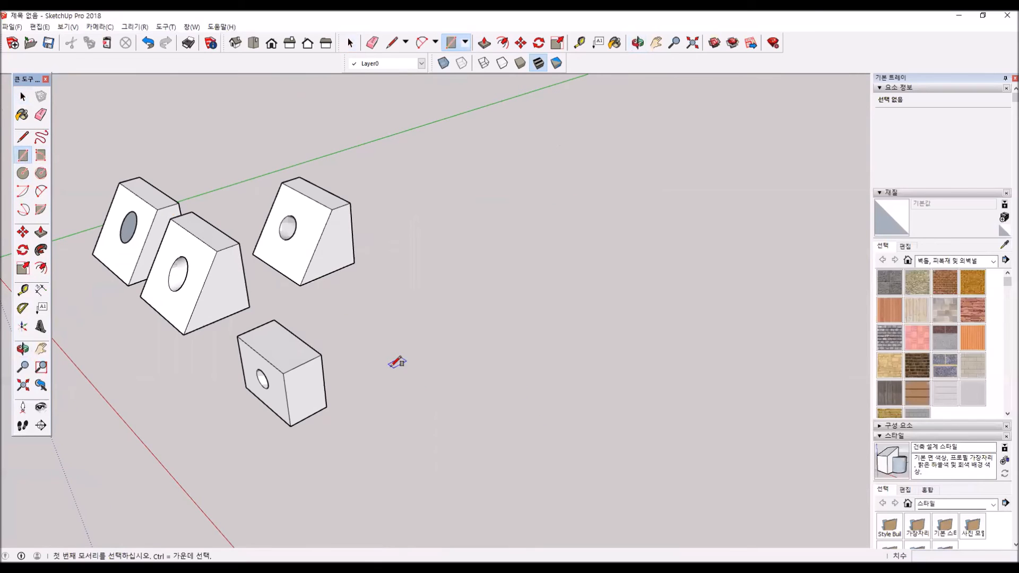
click(405, 405)
click(481, 413)
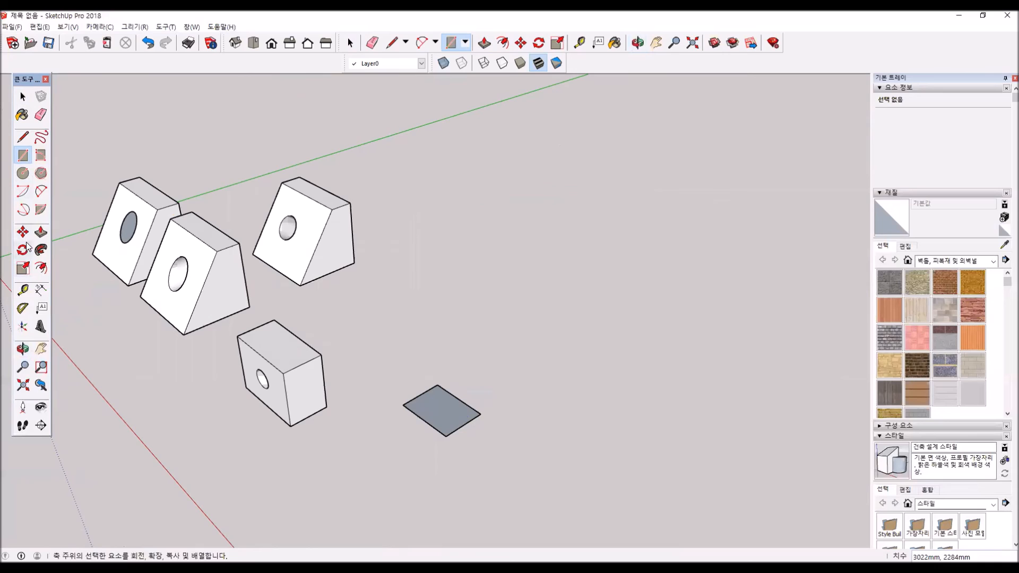
- Push/Pull the new rectangle up about 2992 mm into a box
click(39, 232)
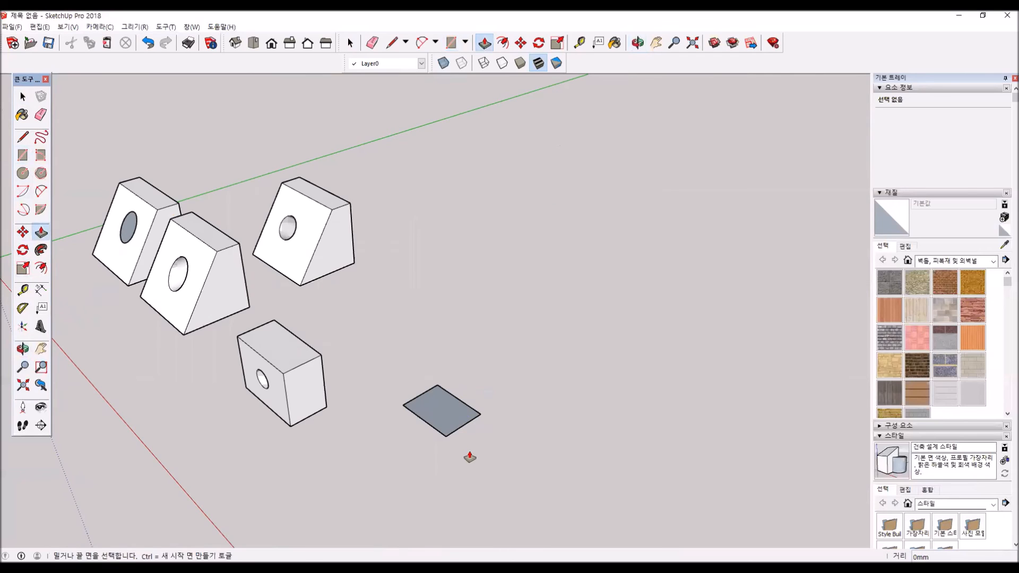
click(425, 417)
click(387, 357)
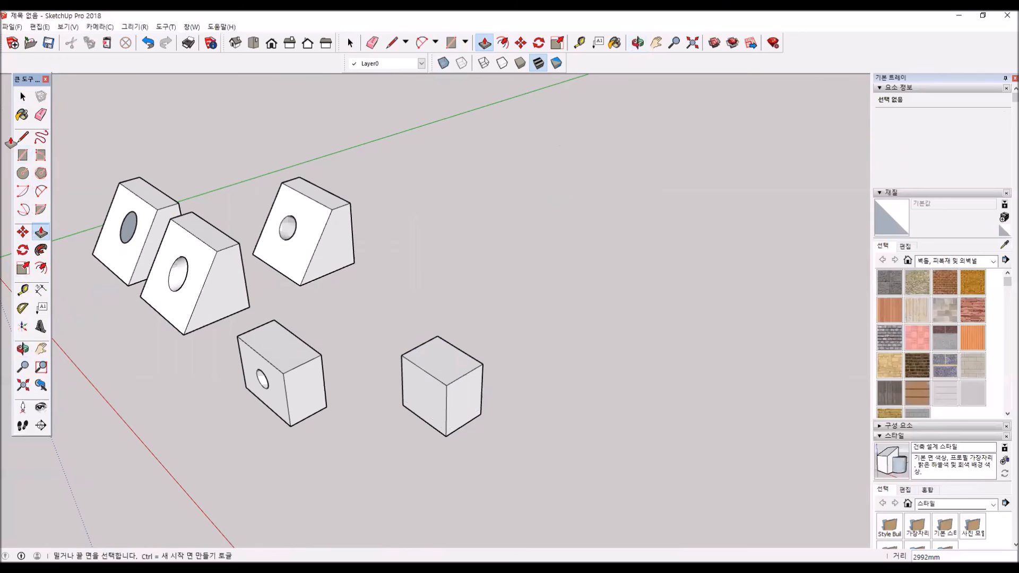
- Copy the whole new box with the Move tool to a spot about 5886 mm away along its side
click(23, 97)
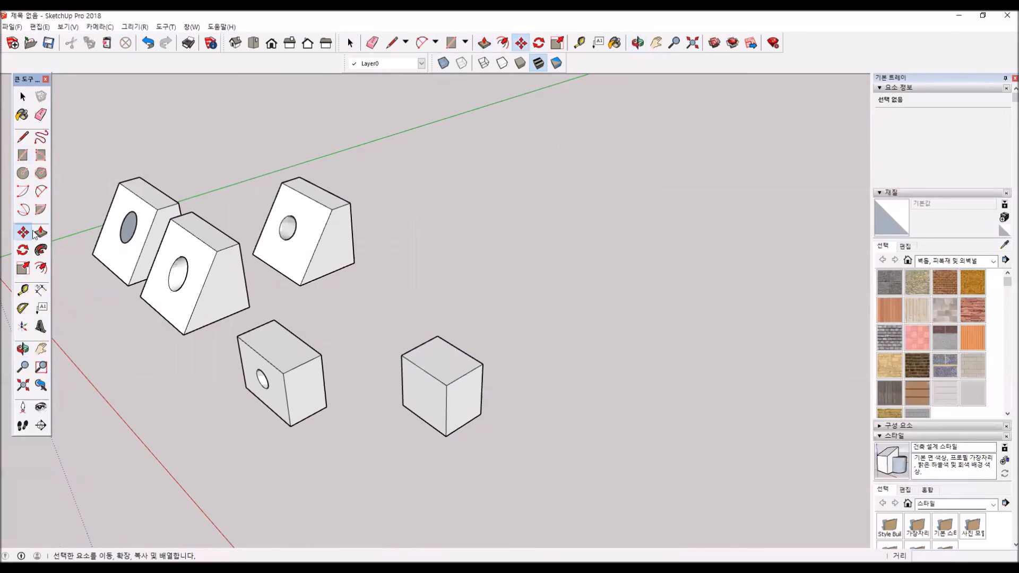
triple_click(421, 394)
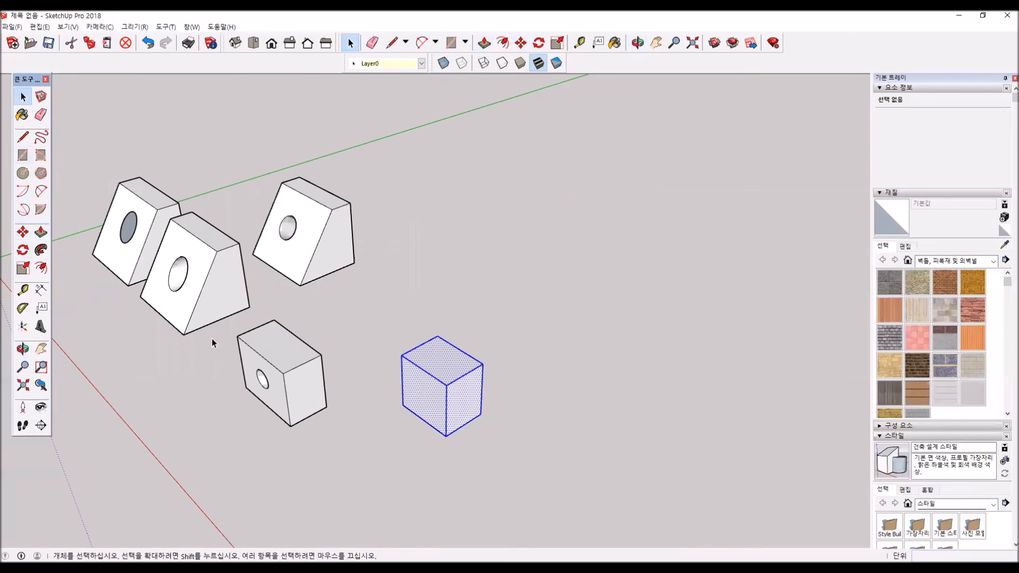
click(22, 233)
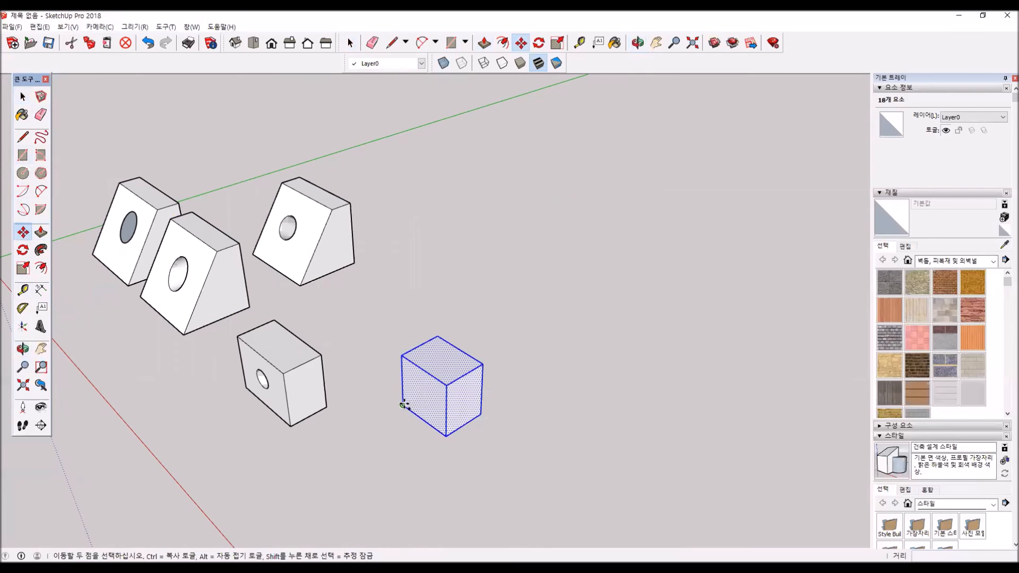
click(492, 470)
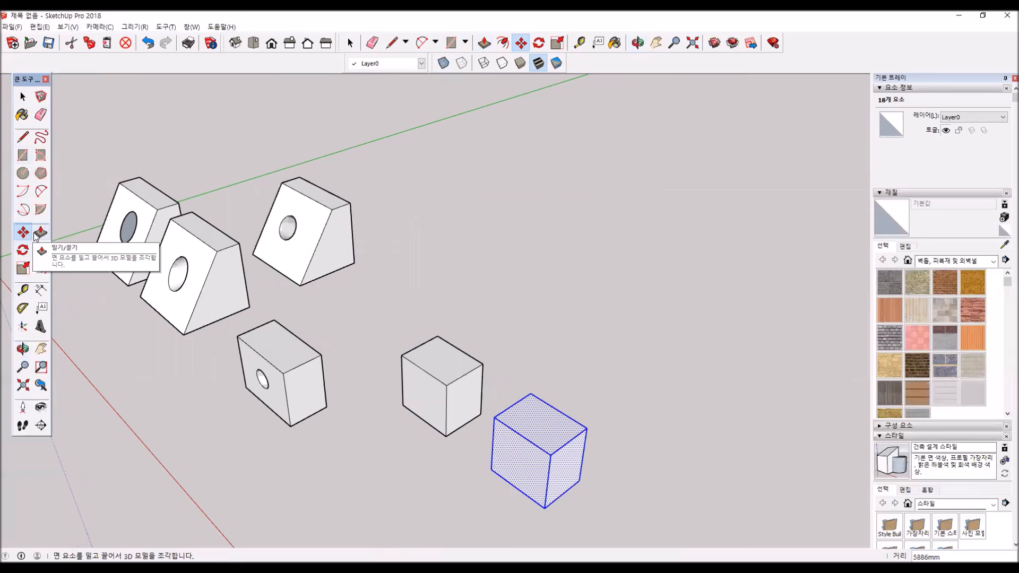
- Push/Pull the copied box into a narrow, tall block by pushing in its two visible sides, the second about 1392 mm, and raising its top
click(503, 430)
click(514, 428)
click(571, 459)
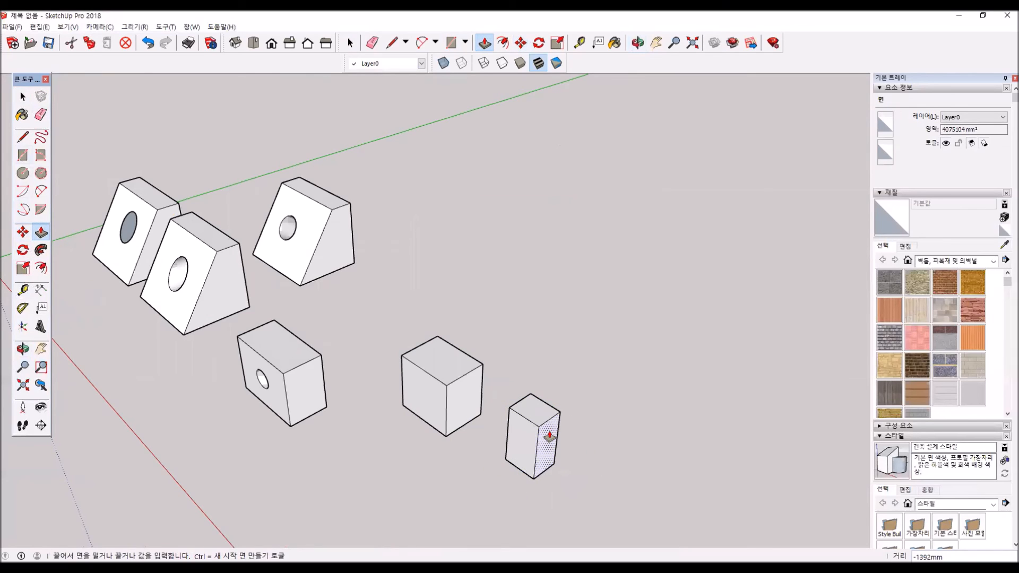
click(550, 434)
click(546, 415)
click(536, 372)
key(space)
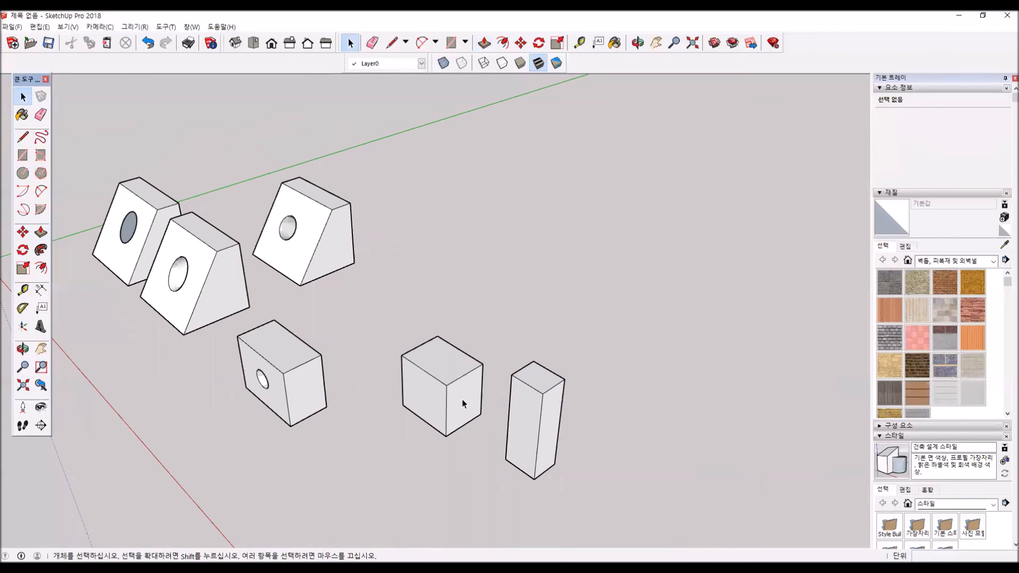
- Make the original box and the tall block into two separate groups
triple_click(462, 399)
right_click(462, 399)
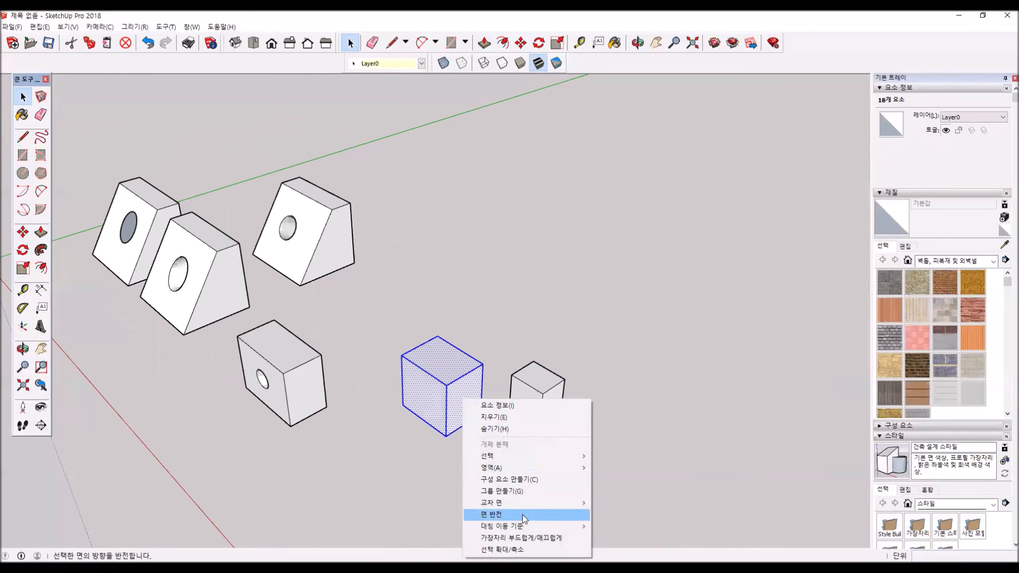
click(522, 495)
triple_click(528, 427)
right_click(528, 427)
click(591, 371)
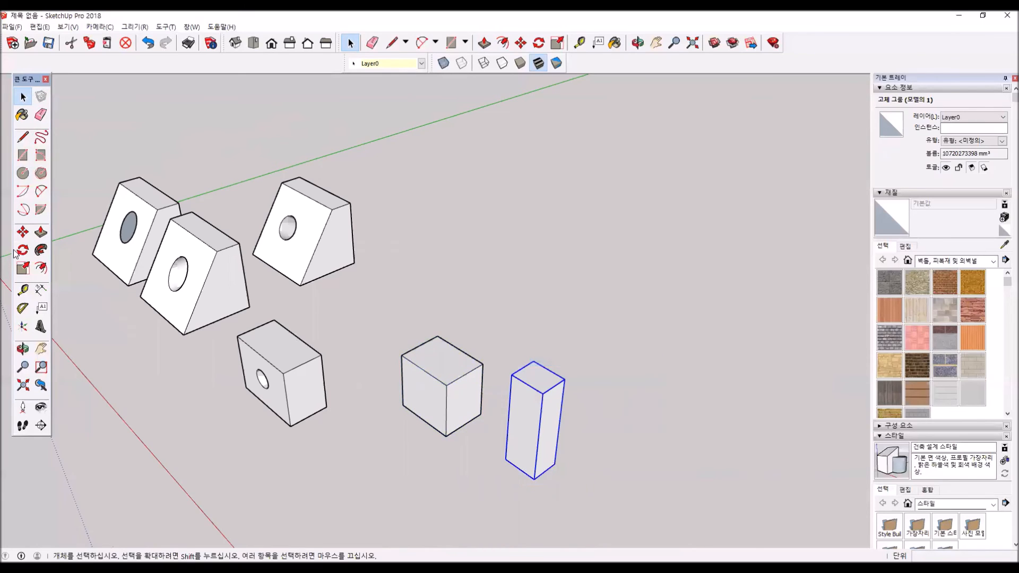
- Move the tall block about 3244 mm so that it overlaps a corner of the wider box
key(m)
click(511, 463)
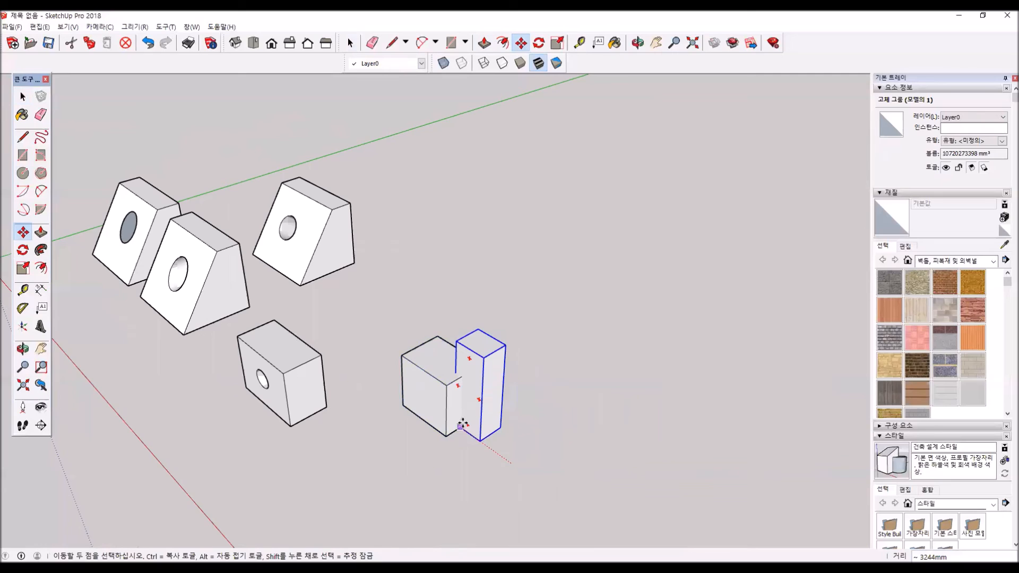
click(461, 427)
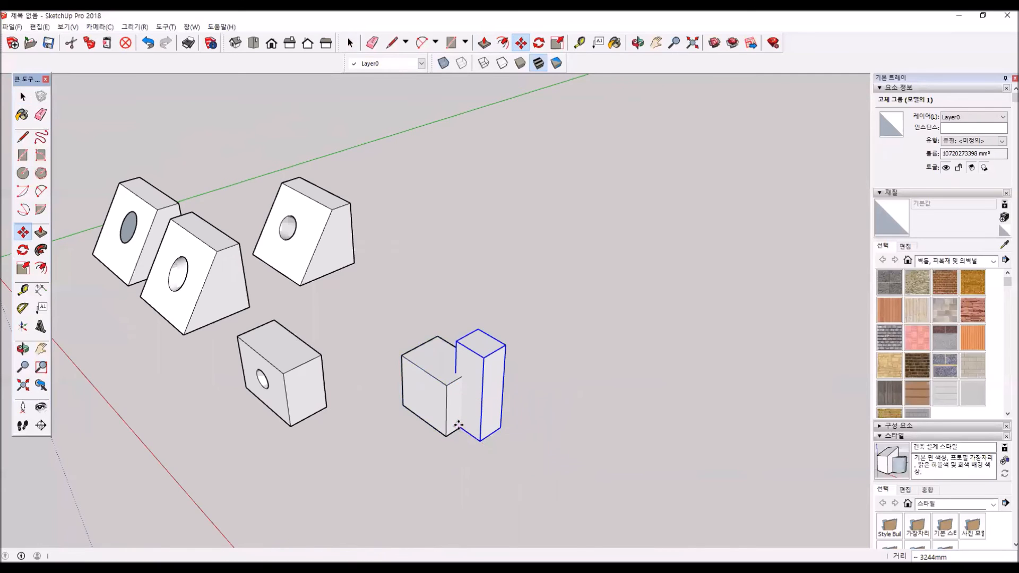
- Intersect the wider box group with the model to create edges where the tall block passes through it
scroll(461, 416, up, 3)
scroll(461, 416, up, 2)
key(space)
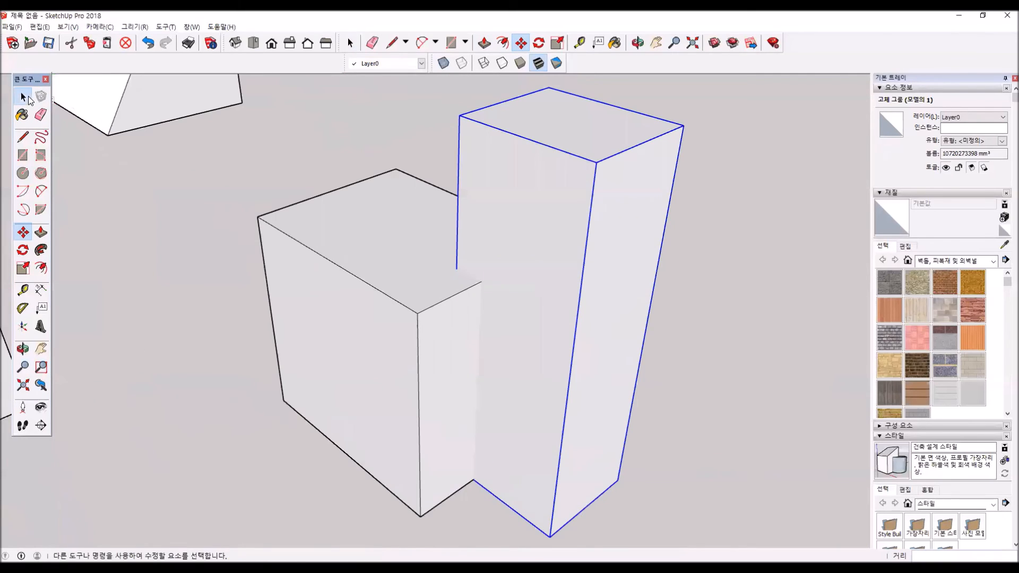
click(460, 356)
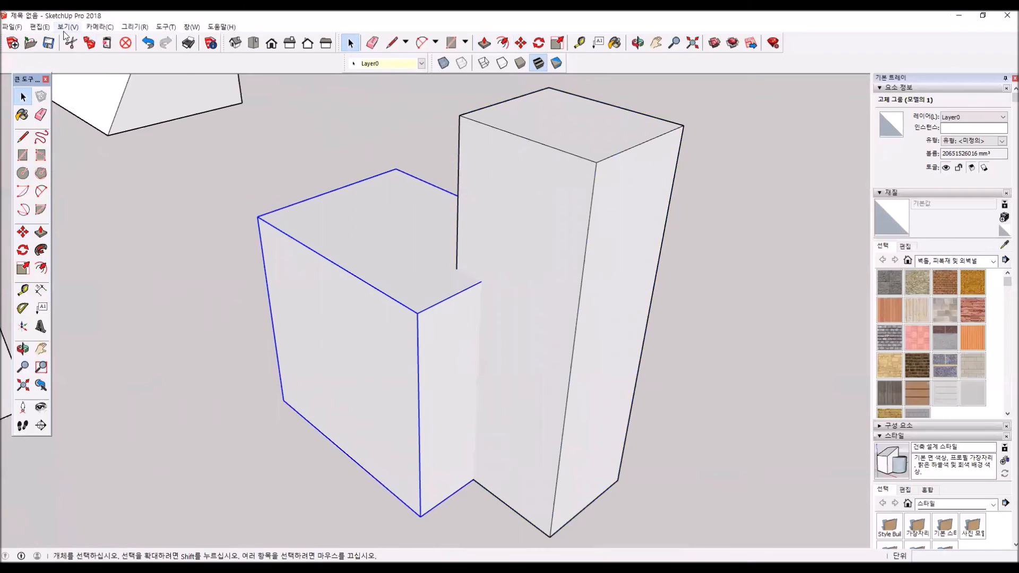
click(40, 27)
mouse_move(106, 260)
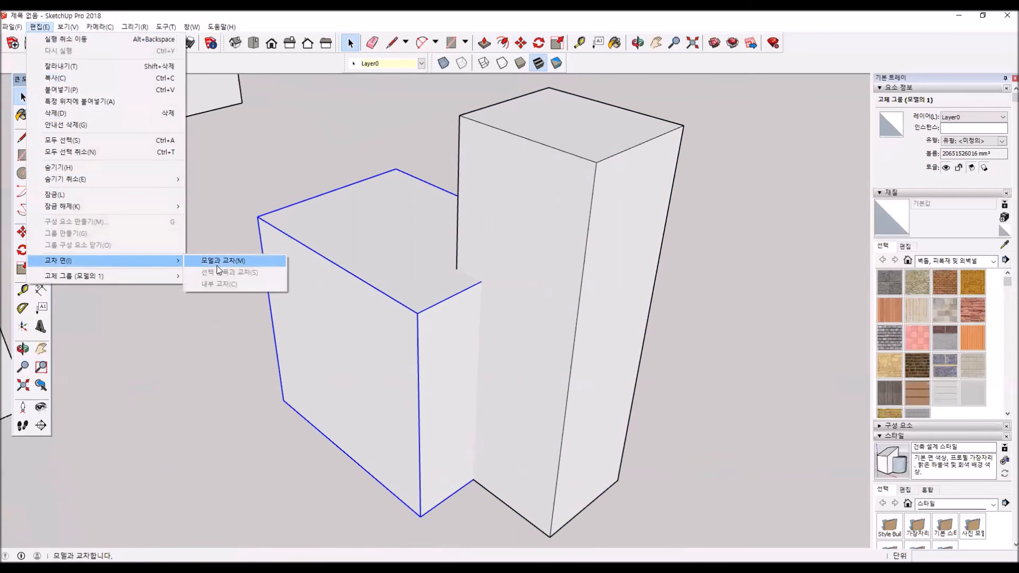
click(217, 261)
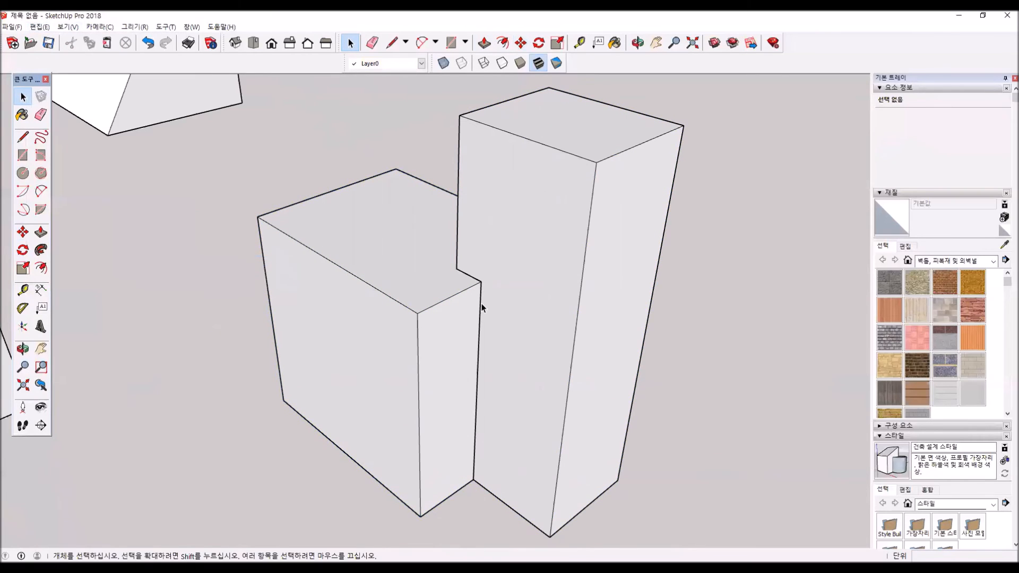
- Delete the tall block group, leaving the intersection edges on the wider box
click(514, 250)
key(Delete)
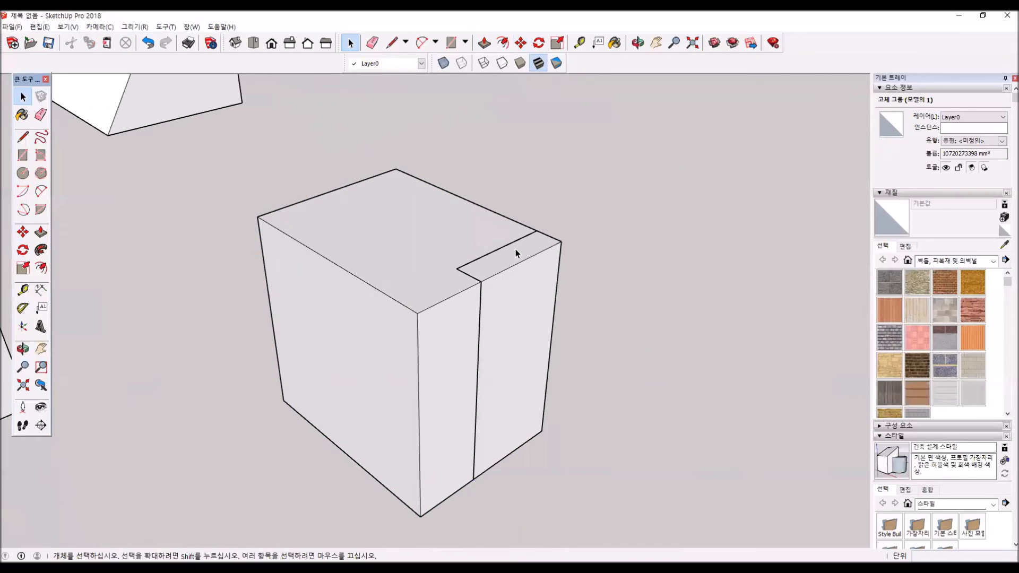
key(Delete)
key(ctrl+z)
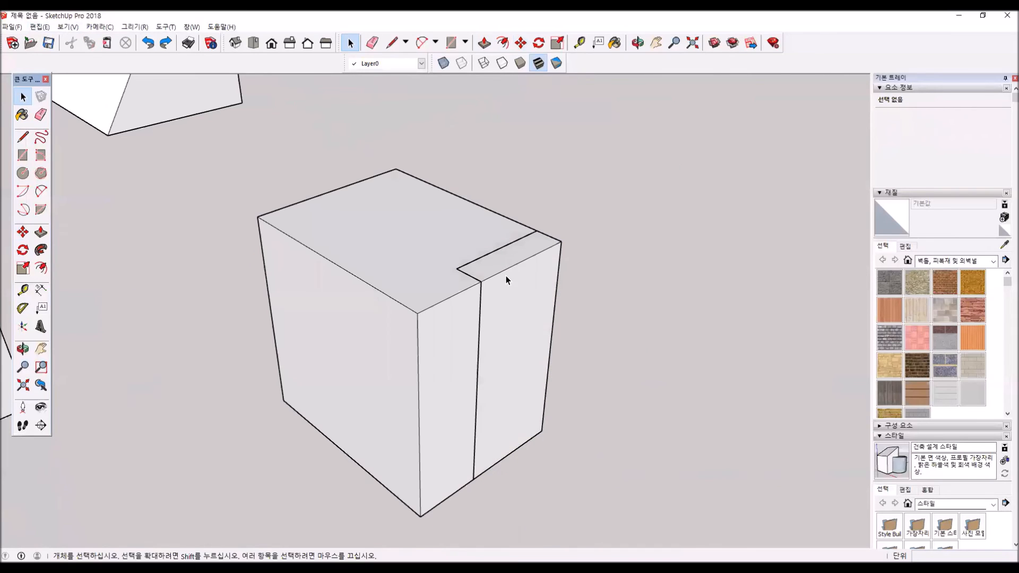
- Explode the wider box group that carries the intersection edges
click(469, 298)
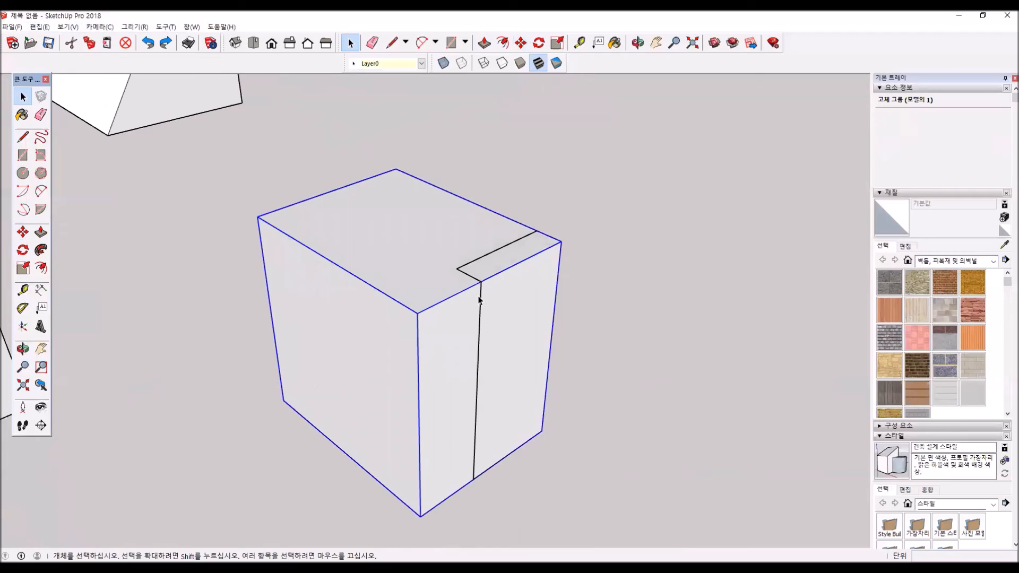
right_click(461, 293)
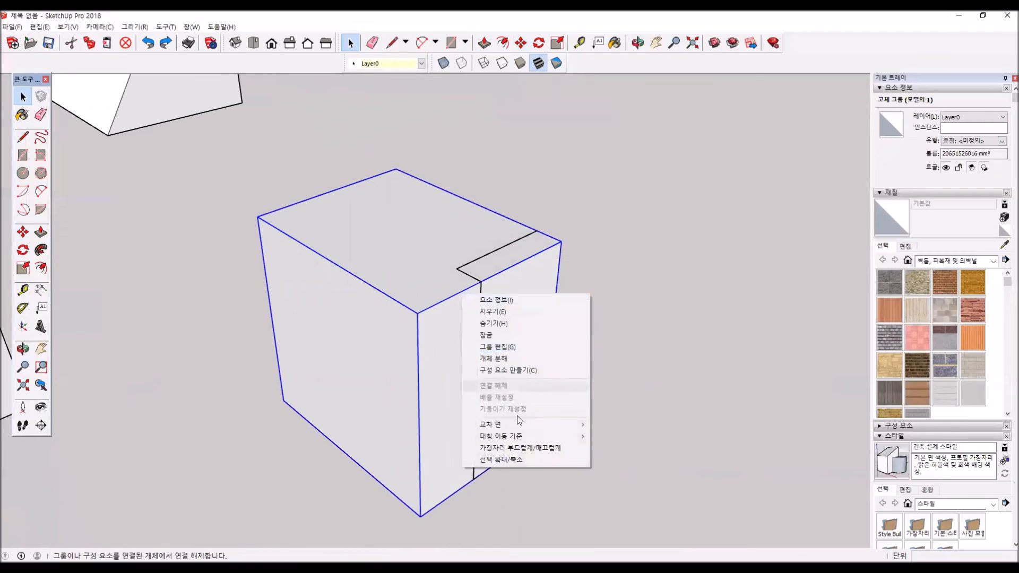
click(502, 359)
- Delete the side and top faces outlined by the intersection edges at the box's corner
click(518, 317)
key(Delete)
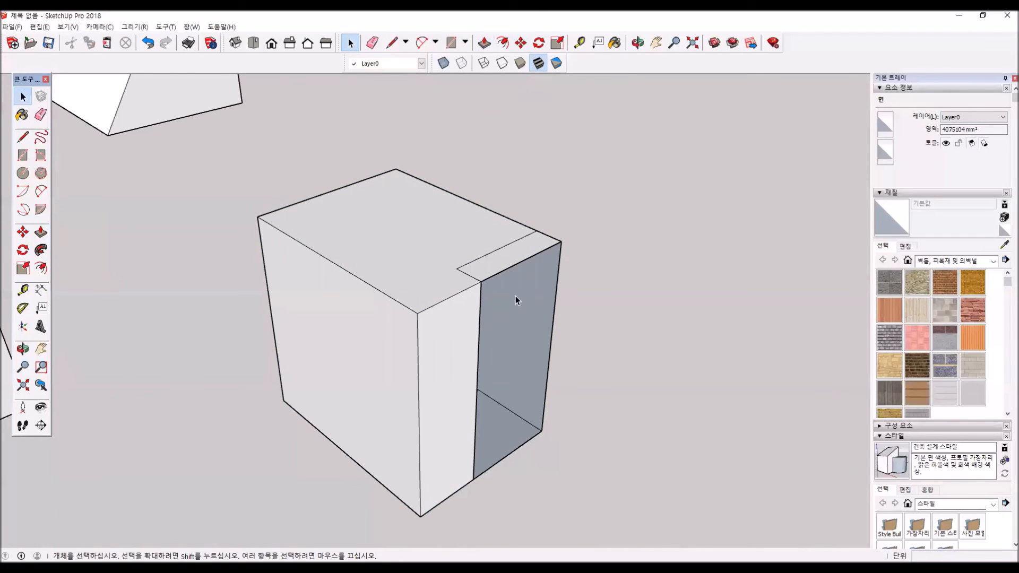
key(Delete)
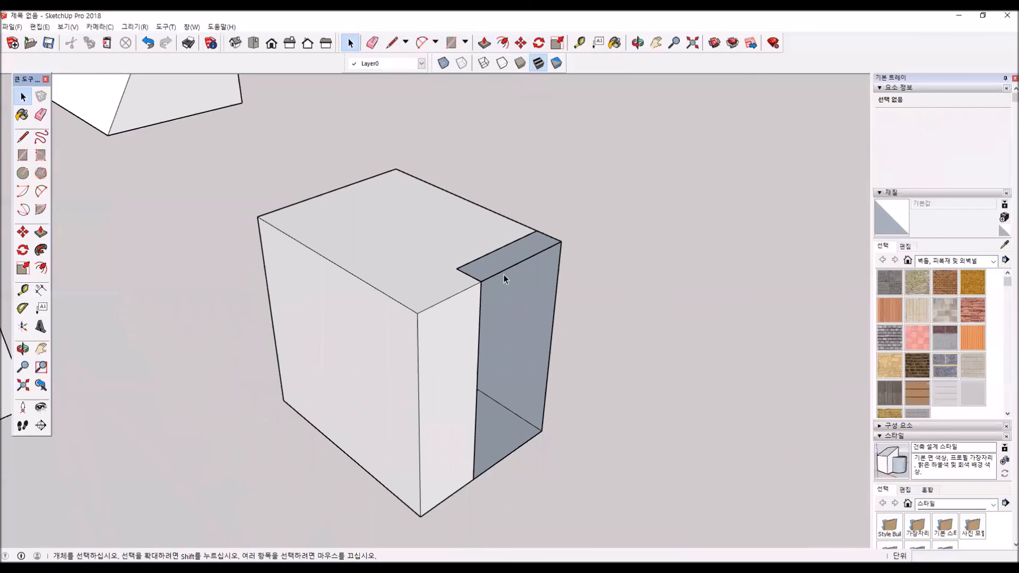
click(502, 273)
- Undo the face deletions, the explode and the removal of the tall block group
key(ctrl+z)
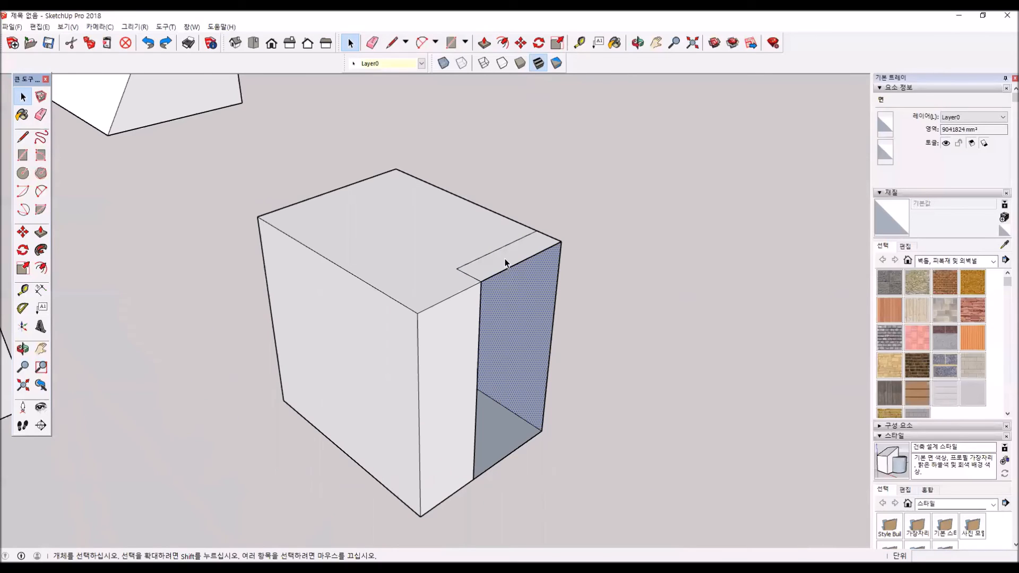
key(ctrl+z)
key(ctrl+z)
key(ctrl+z)
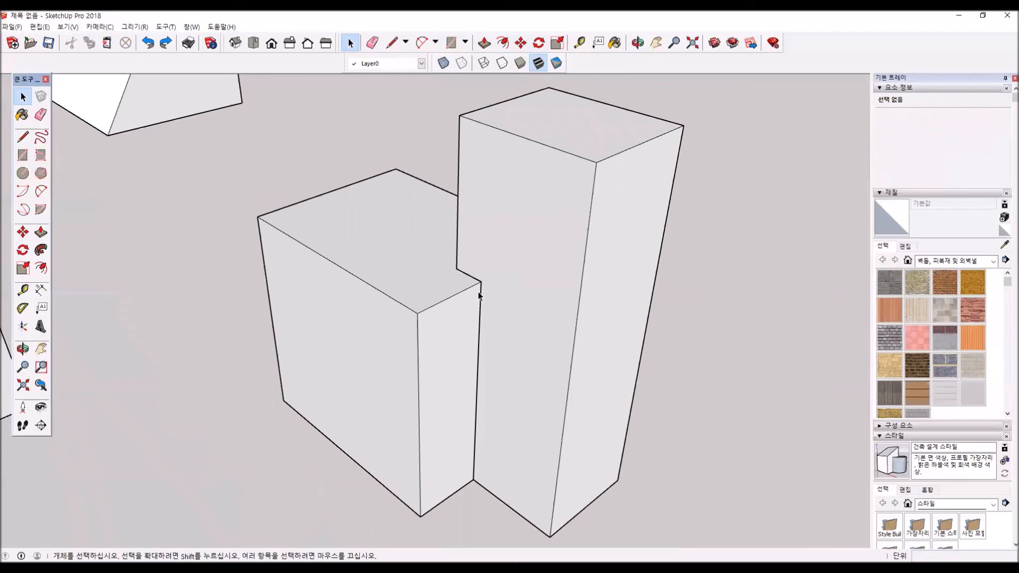
click(39, 26)
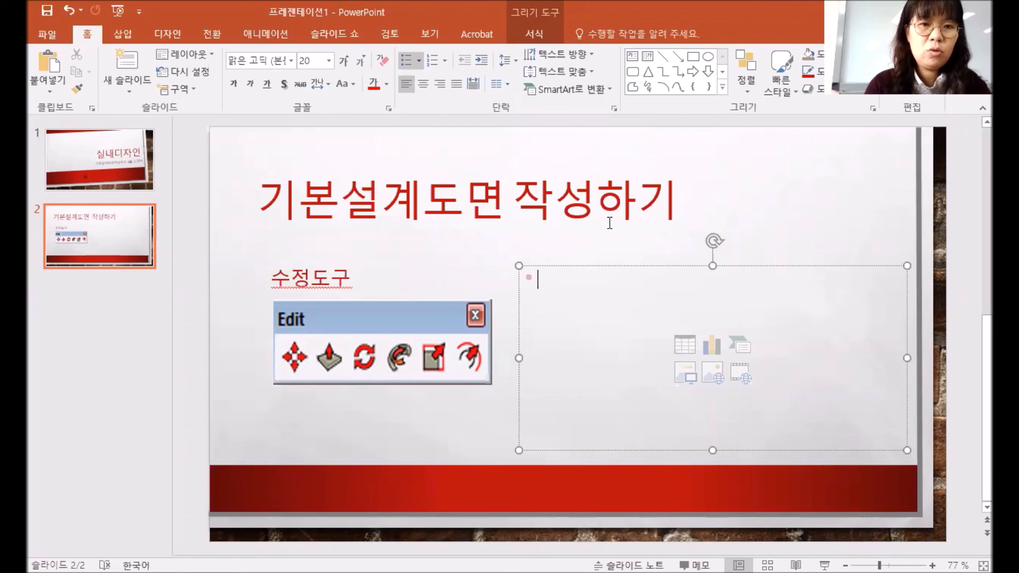
- Switch to the PowerPoint slide and enter the bullet "이동도구: 복사, 배열" in the empty content placeholder beside the Edit toolbar picture
text(이동도구)
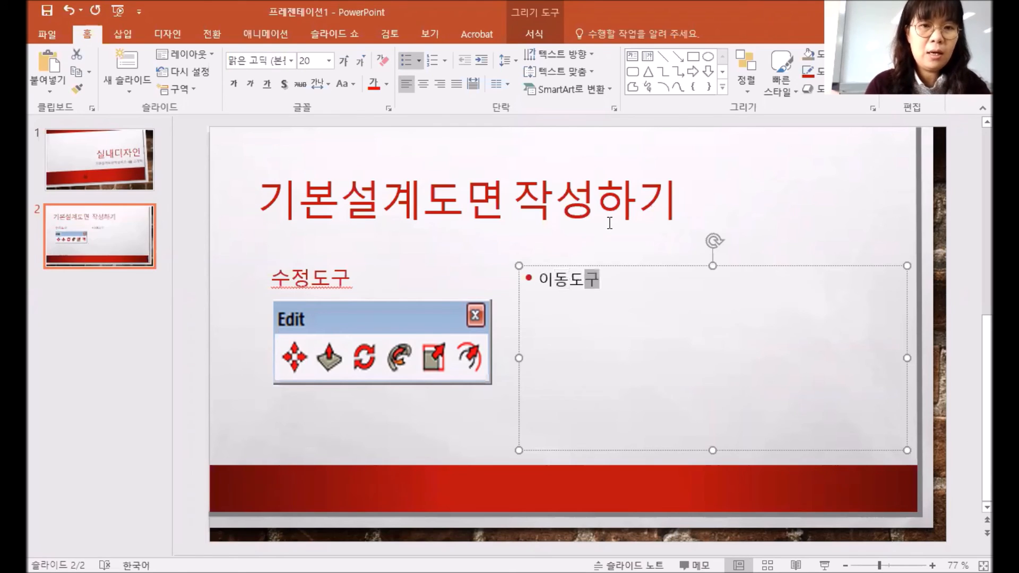
text(:)
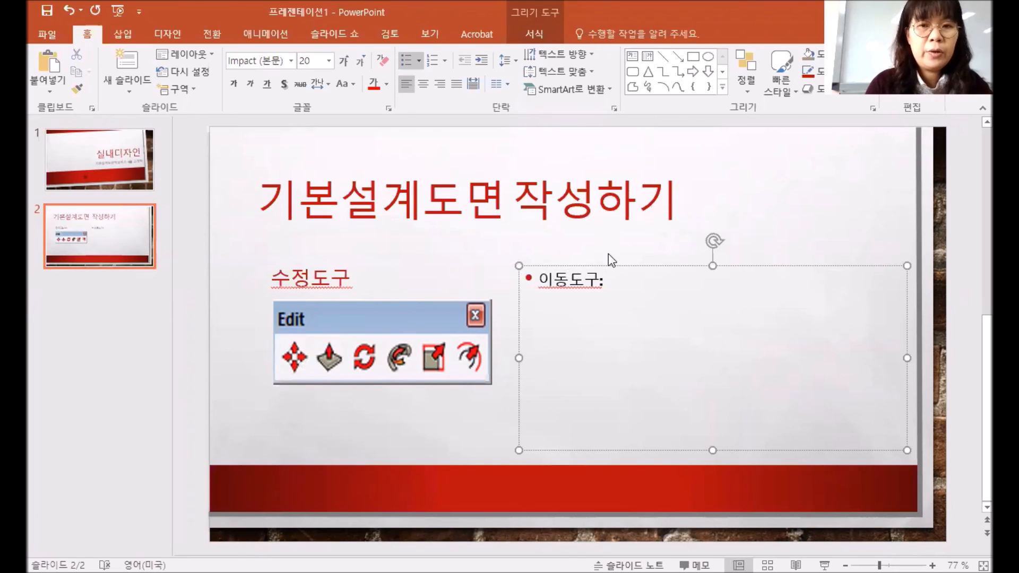
text(복사, 배열)
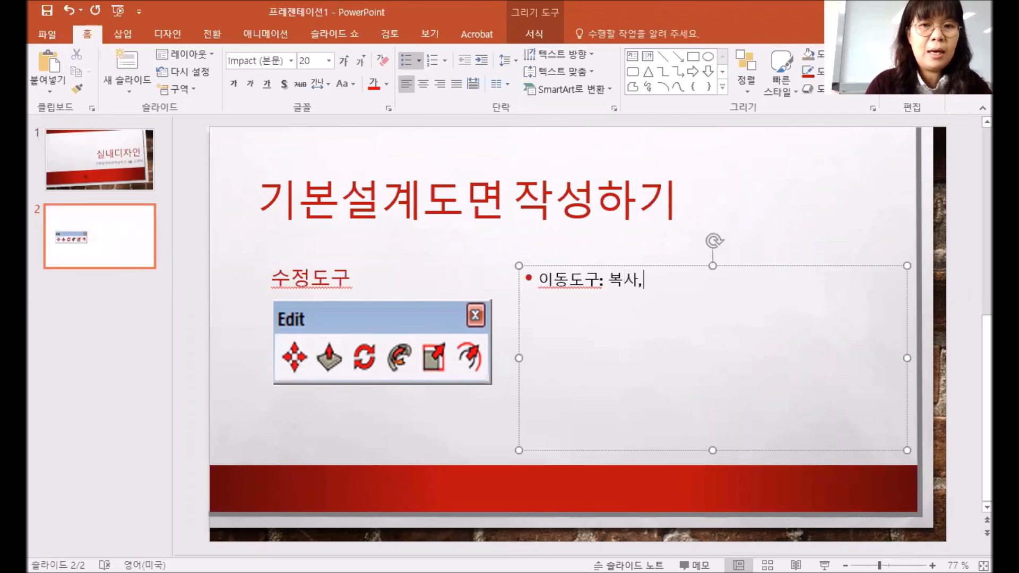